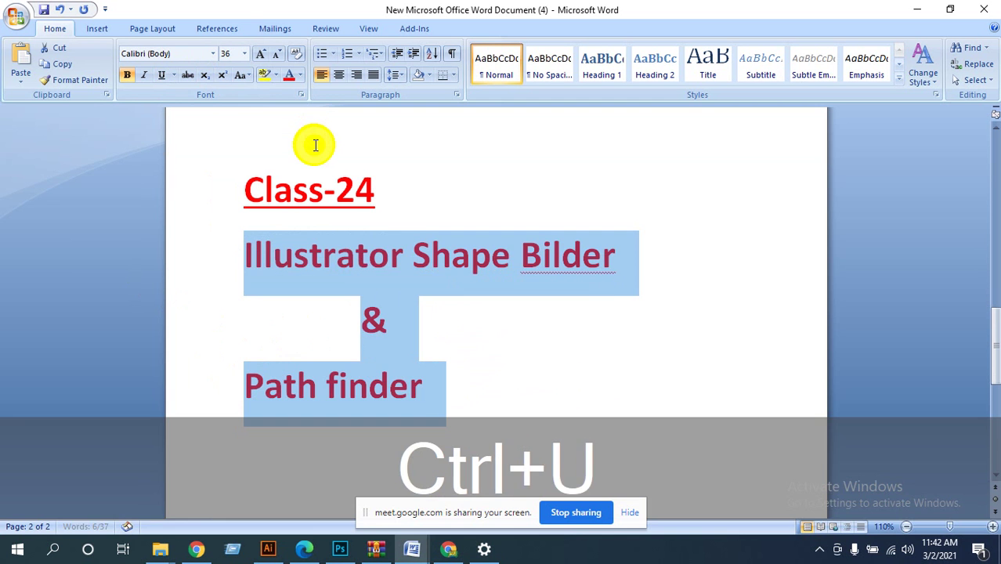
# Replace the misspelled word "Bilder" in the Illustrator Shape heading with the spelling suggestion "Balder".
pyautogui.click(460, 382)
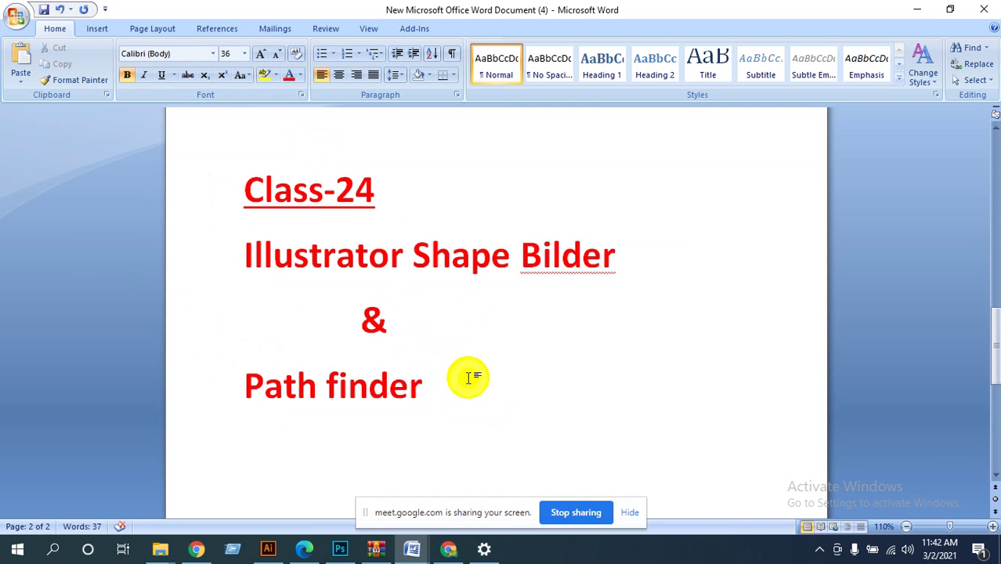
pyautogui.rightClick(582, 239)
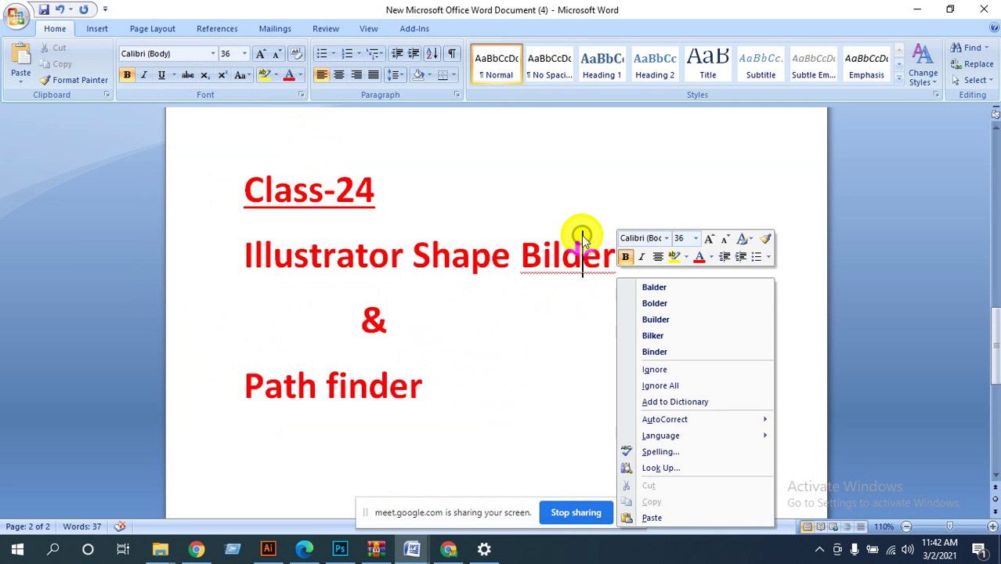
pyautogui.click(626, 288)
pyautogui.click(550, 338)
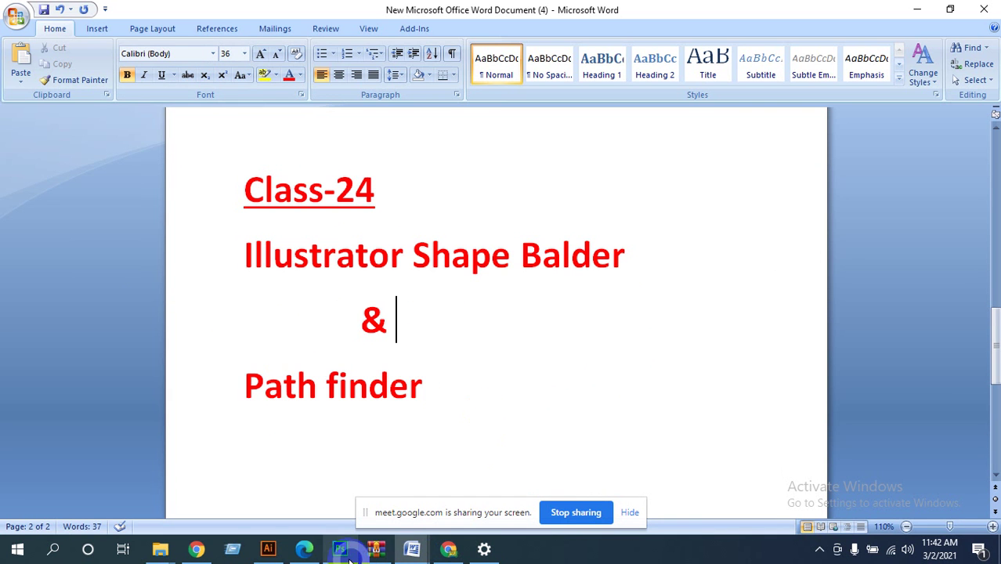
# Switch to Chrome and run a Google image search for "shape" in a new tab.
pyautogui.click(268, 548)
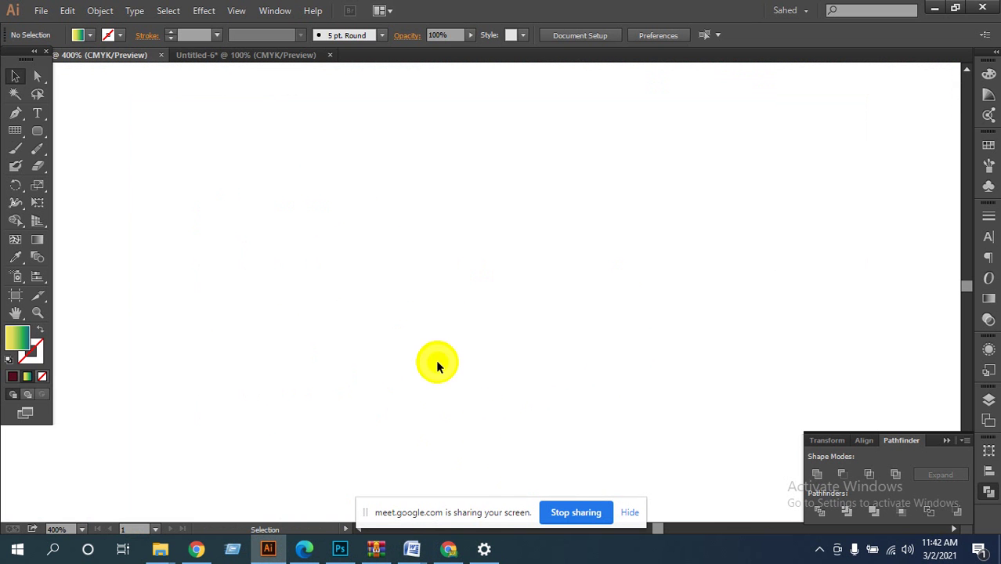
pyautogui.click(448, 548)
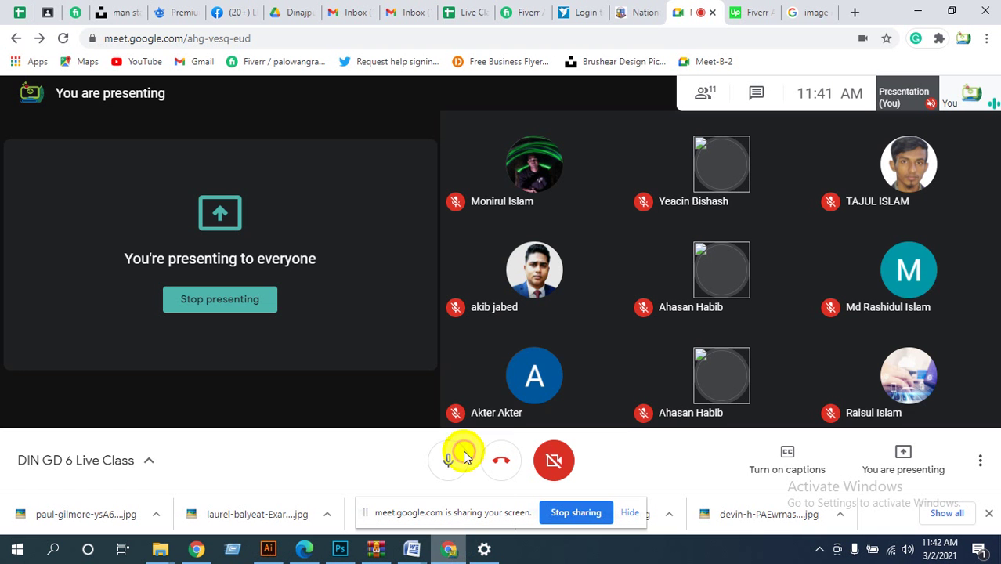
pyautogui.click(853, 13)
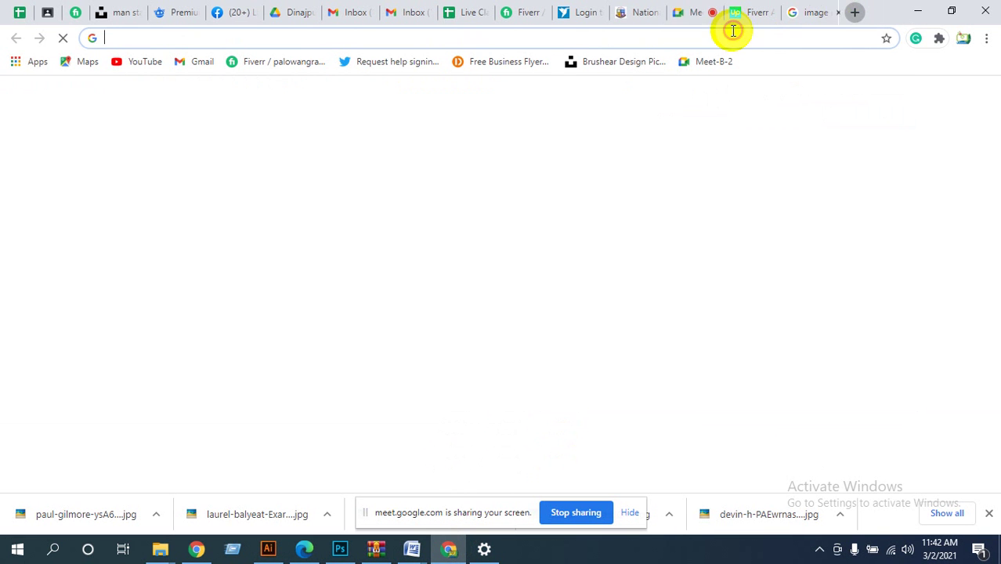
pyautogui.write('shape')
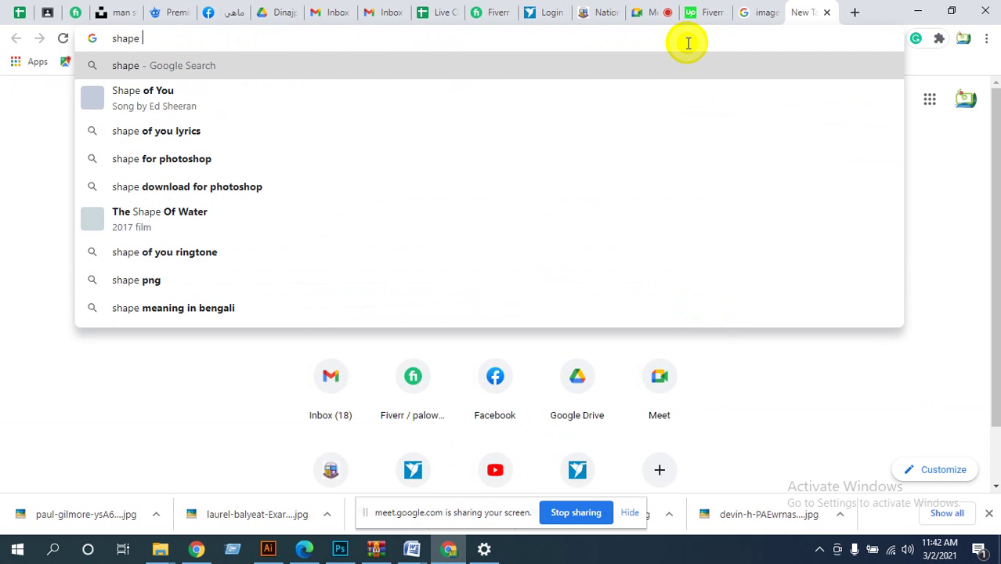
pyautogui.press('Return')
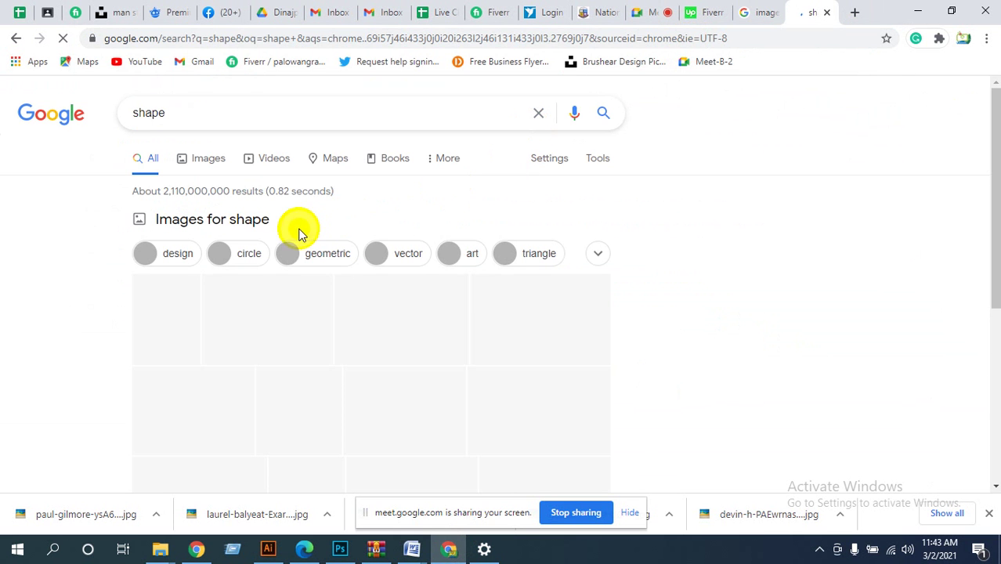
pyautogui.click(569, 213)
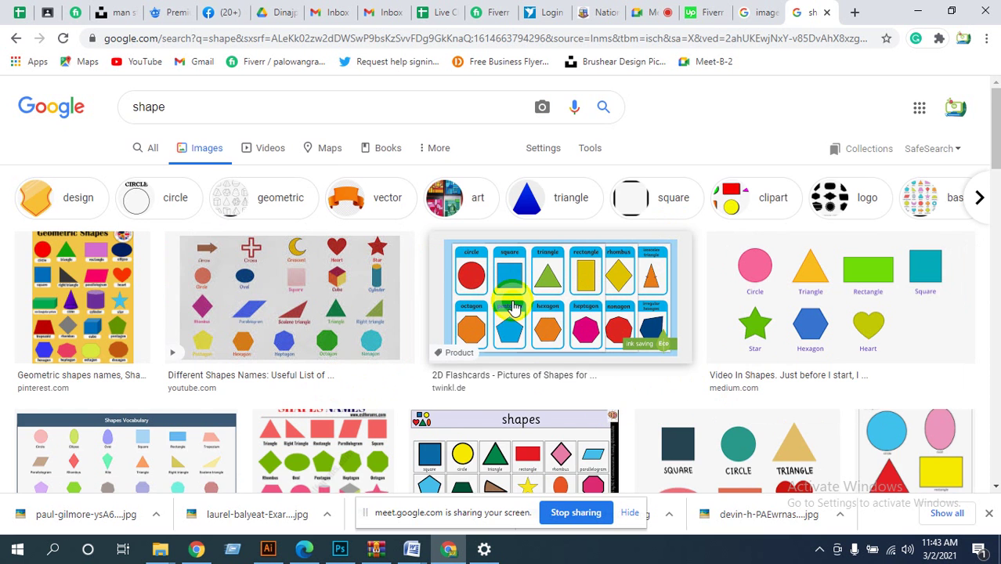
# Browse the shape image results and open the preview of the blue diamond background shape from pngtree.
pyautogui.scroll(-1, 513, 308)
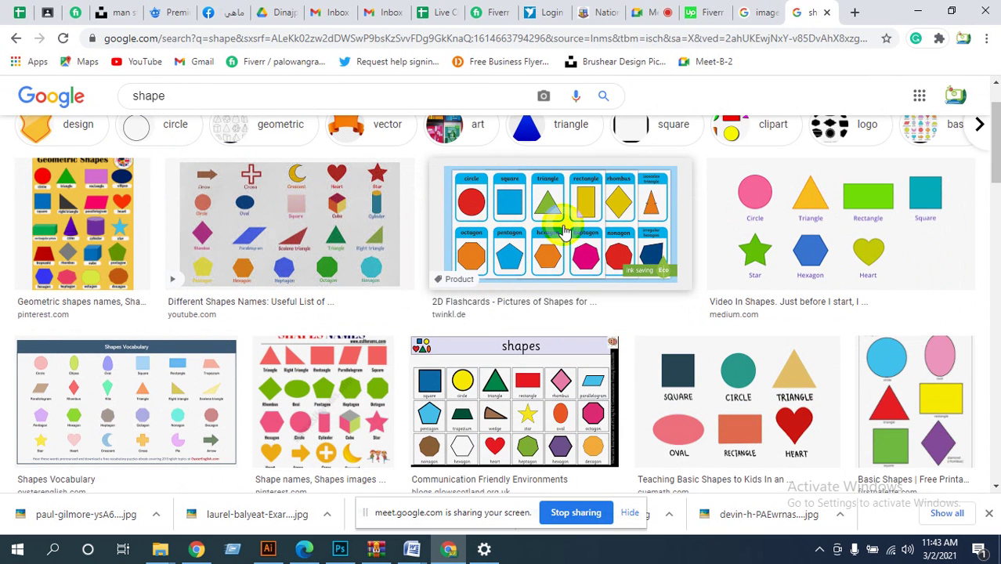
pyautogui.scroll(-3, 566, 261)
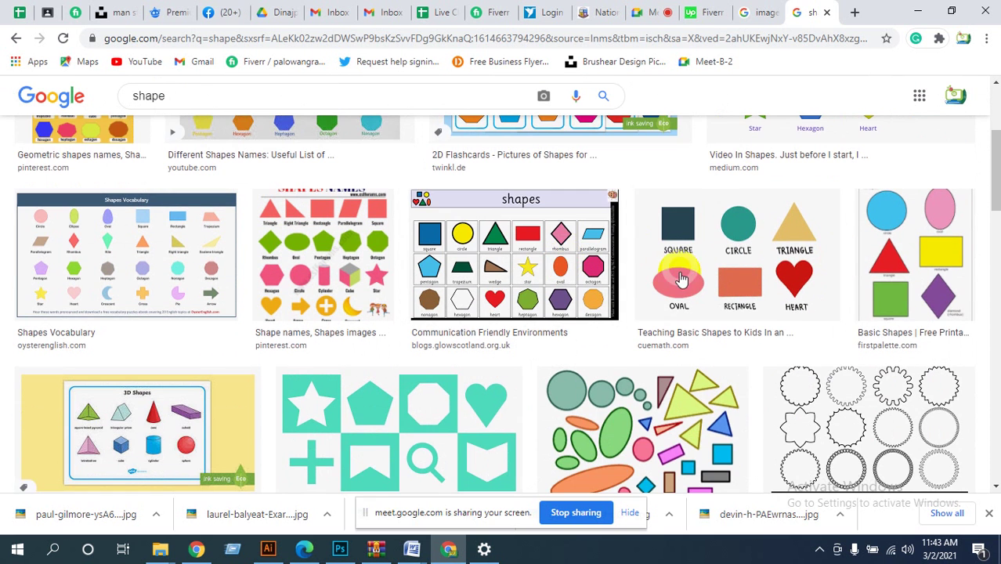
pyautogui.scroll(-1, 469, 286)
pyautogui.scroll(-1, 469, 286)
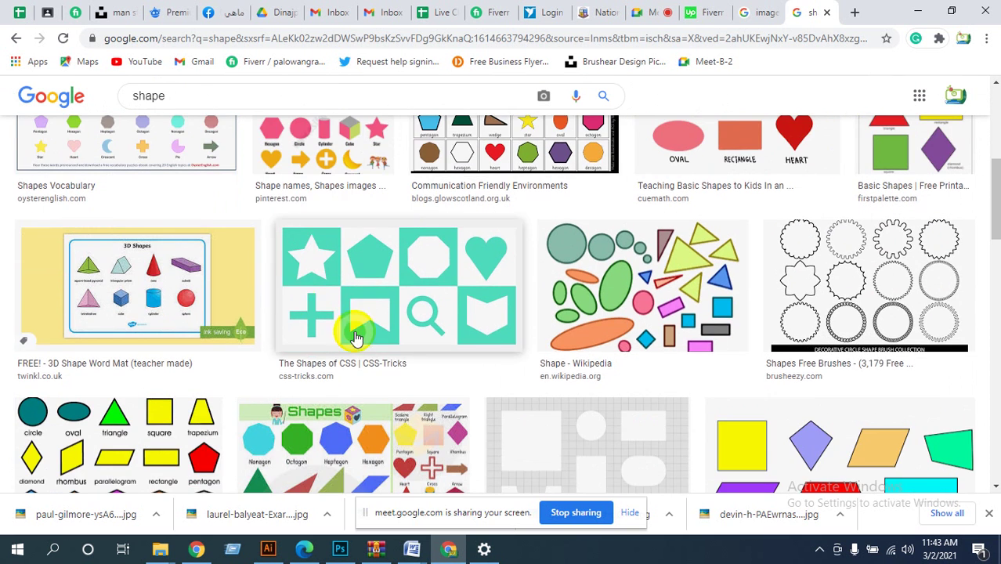
pyautogui.scroll(-9, 219, 282)
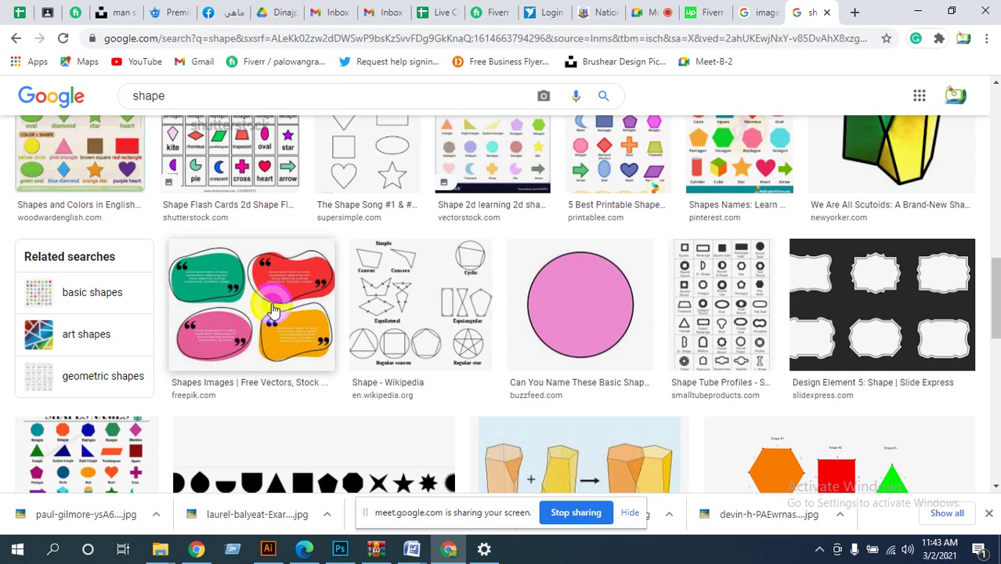
pyautogui.scroll(1, 270, 310)
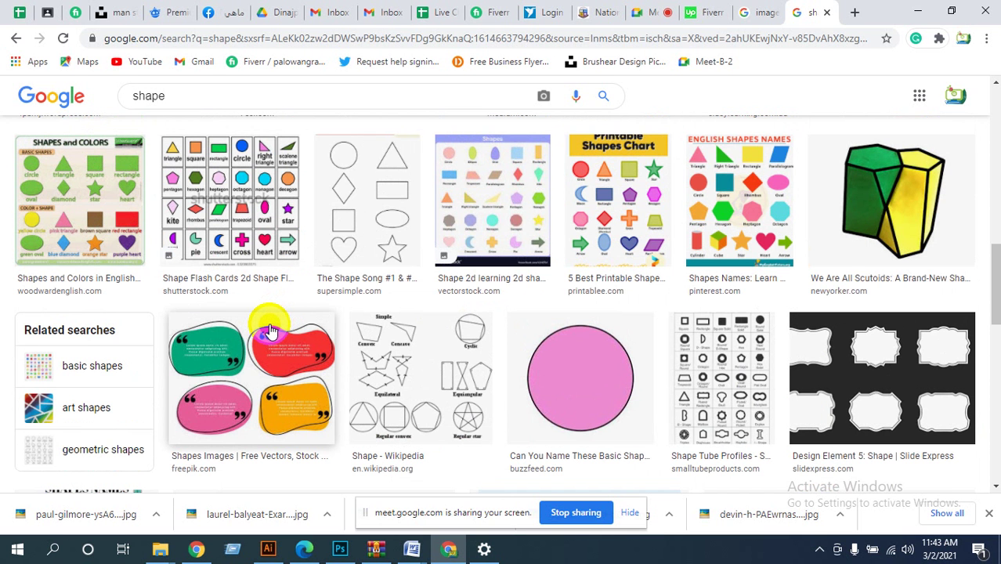
pyautogui.scroll(-5, 291, 323)
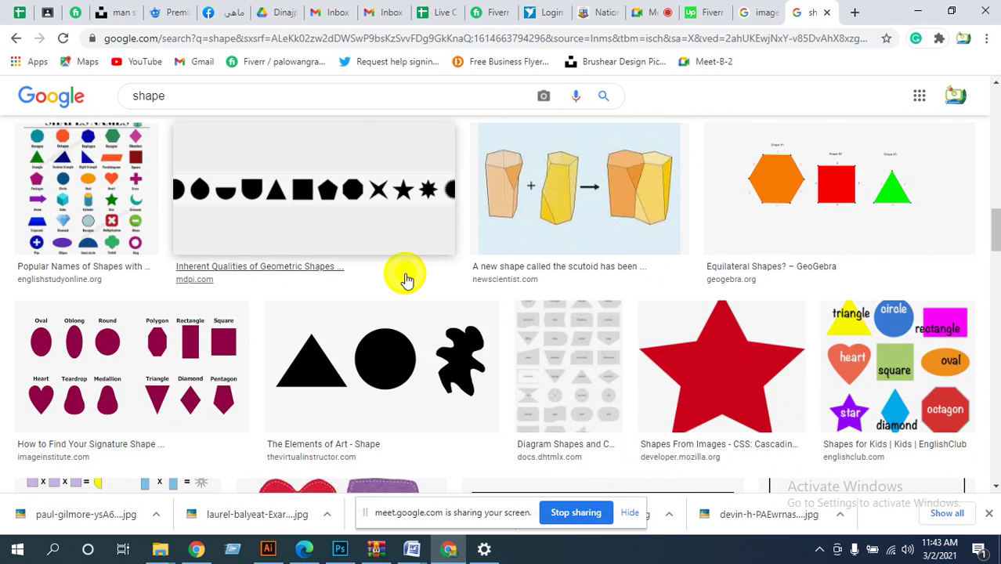
pyautogui.scroll(-5, 402, 274)
pyautogui.scroll(-7, 398, 292)
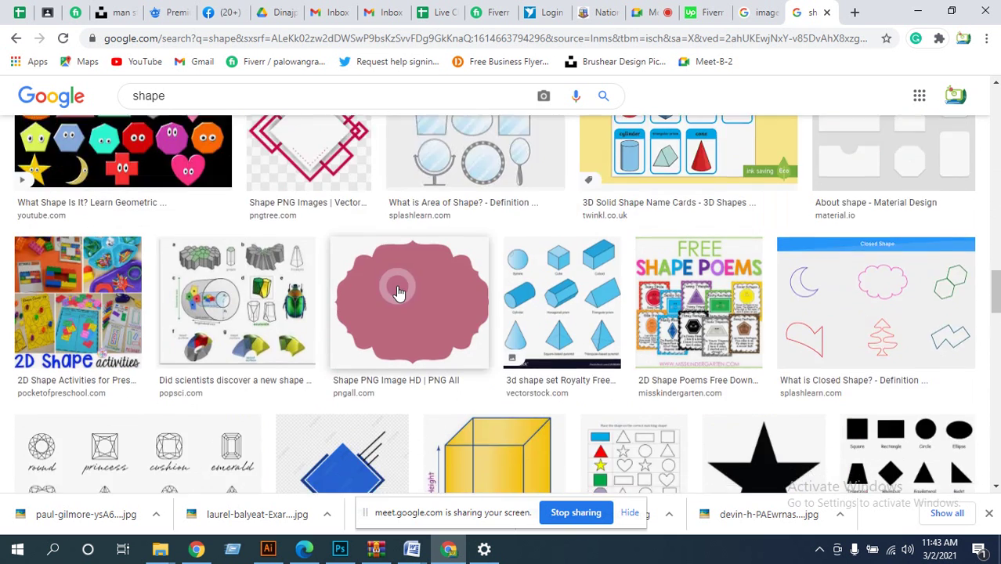
pyautogui.scroll(-1, 398, 292)
pyautogui.scroll(-1, 393, 286)
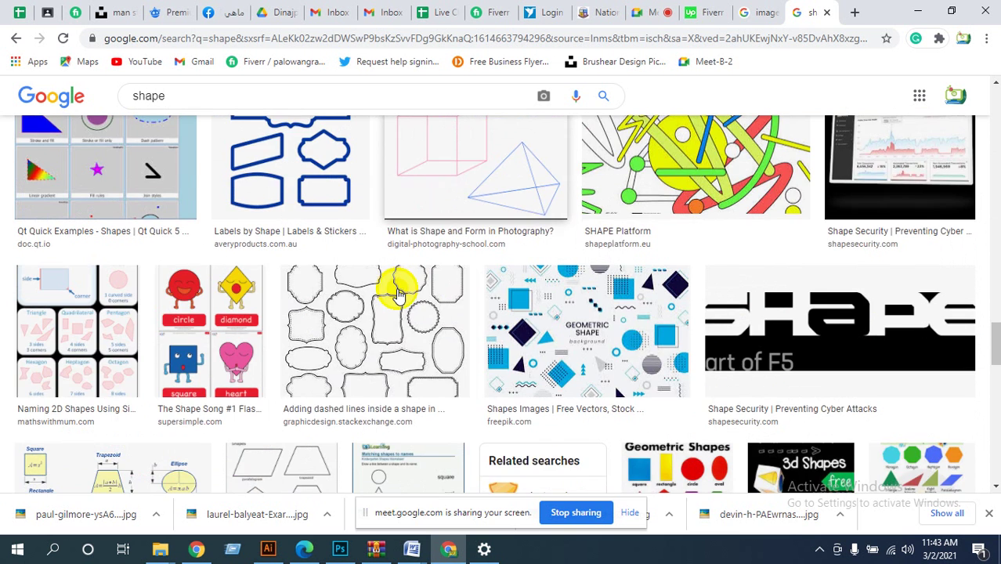
pyautogui.scroll(4, 393, 294)
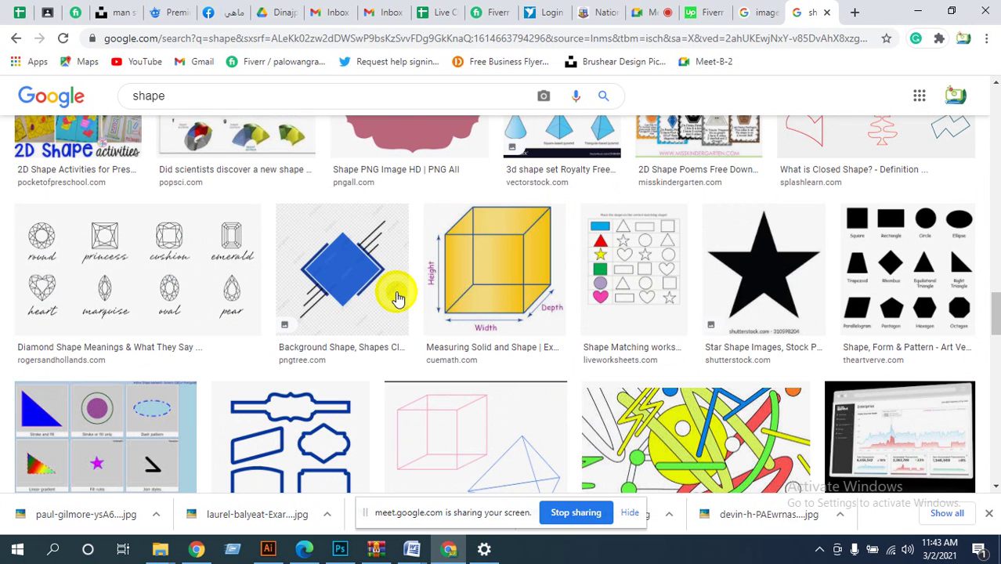
pyautogui.click(351, 262)
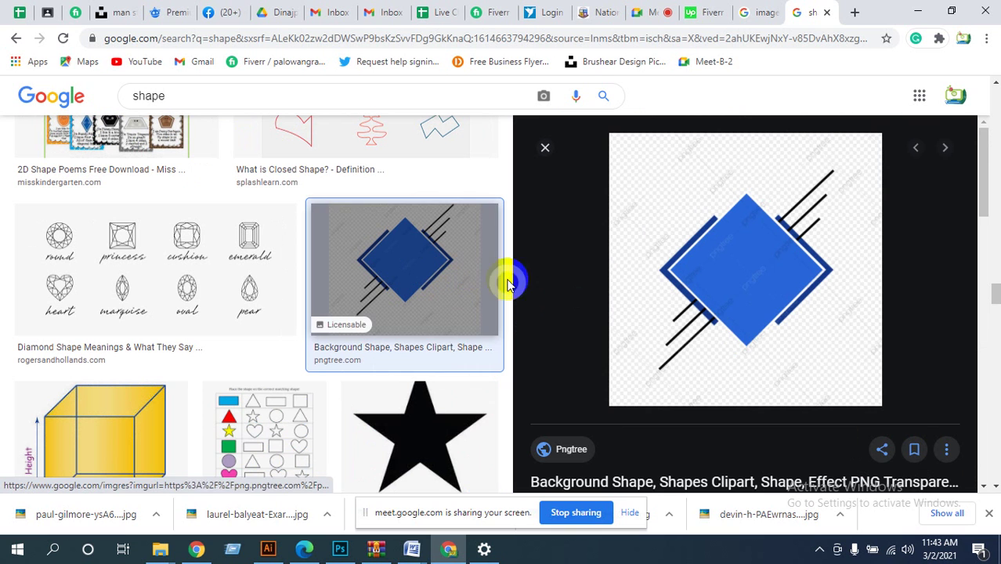
pyautogui.click(792, 276)
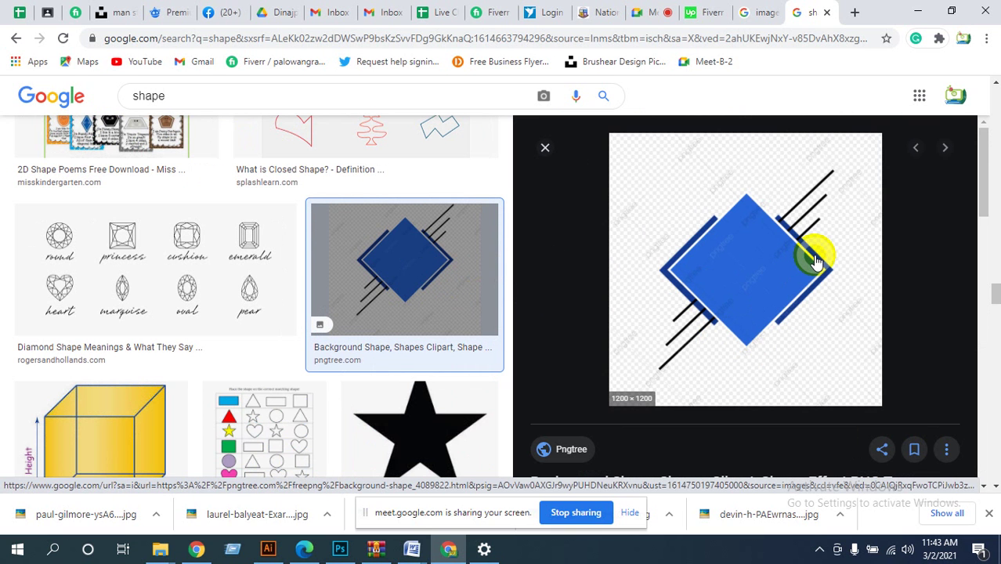
pyautogui.click(771, 267)
pyautogui.rightClick(772, 267)
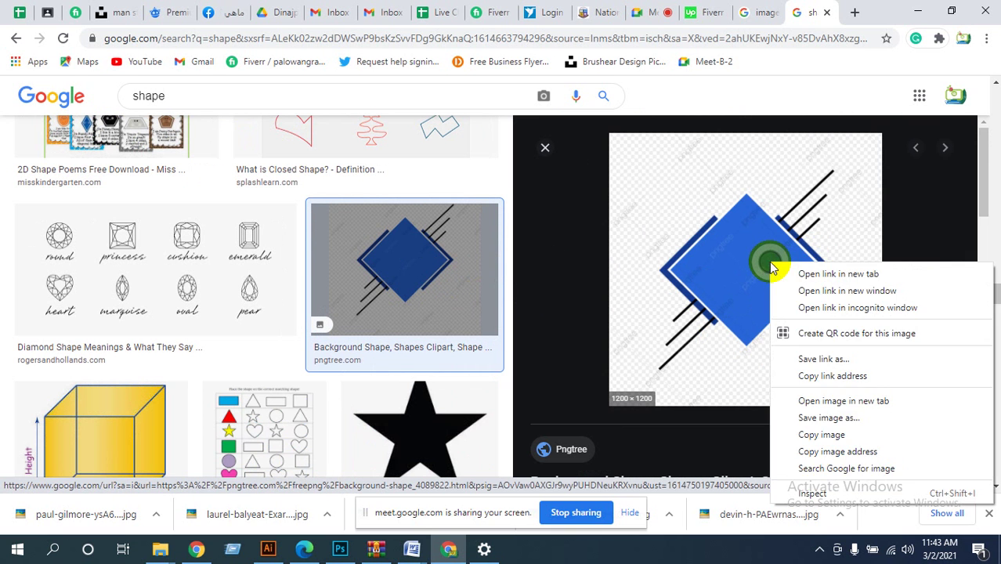
pyautogui.click(839, 395)
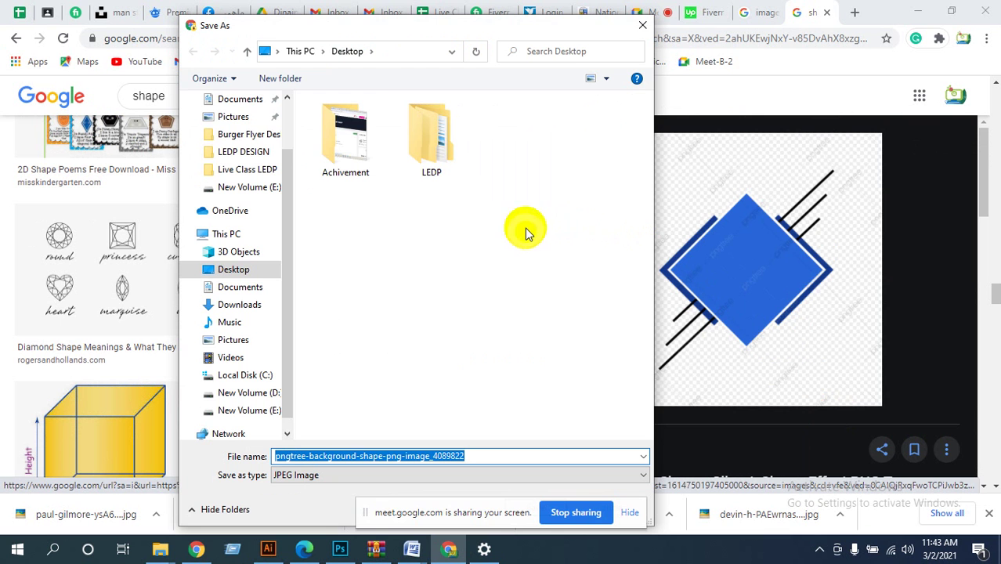
pyautogui.moveTo(287, 190); pyautogui.dragTo(290, 137)
pyautogui.click(238, 129)
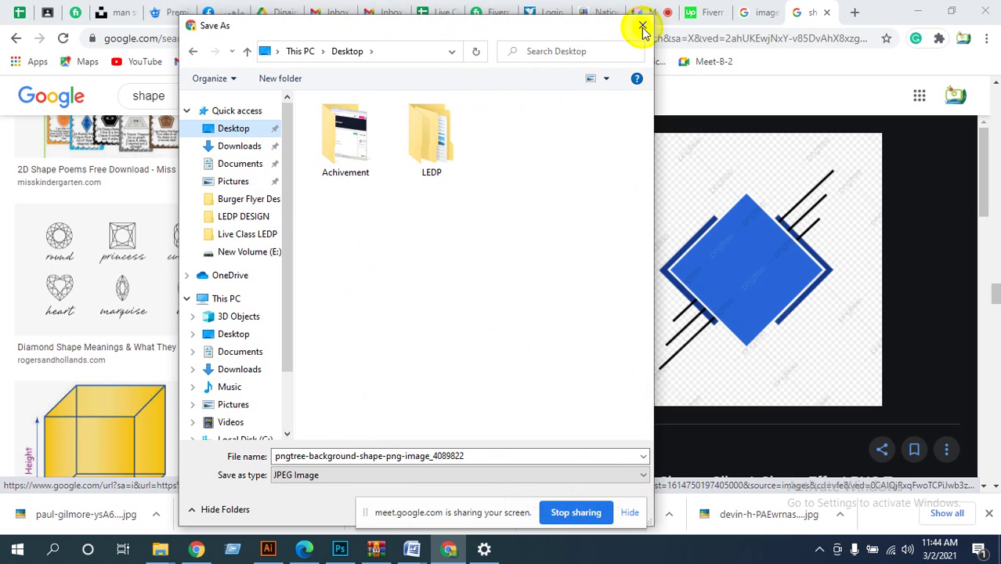
pyautogui.click(761, 275)
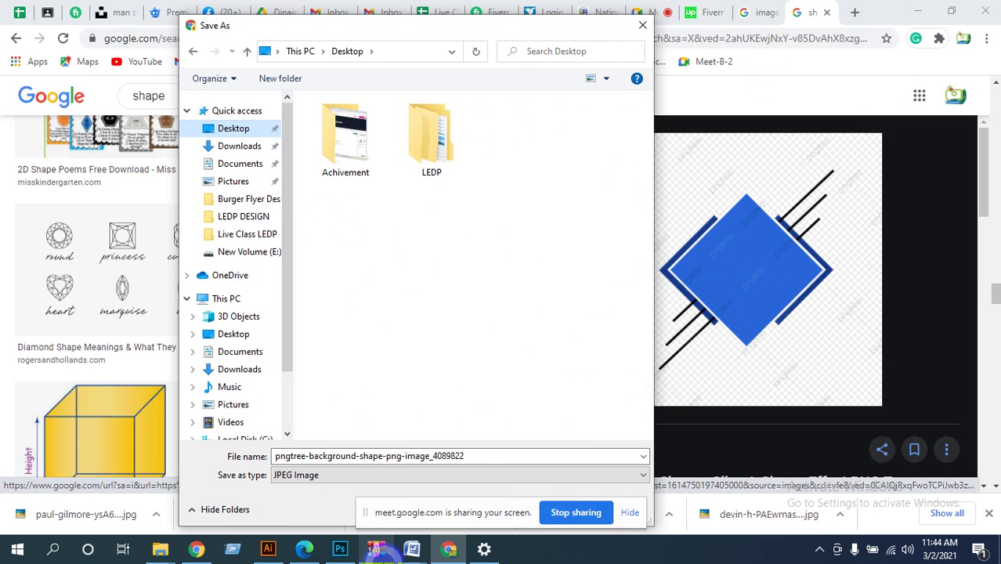
pyautogui.click(282, 549)
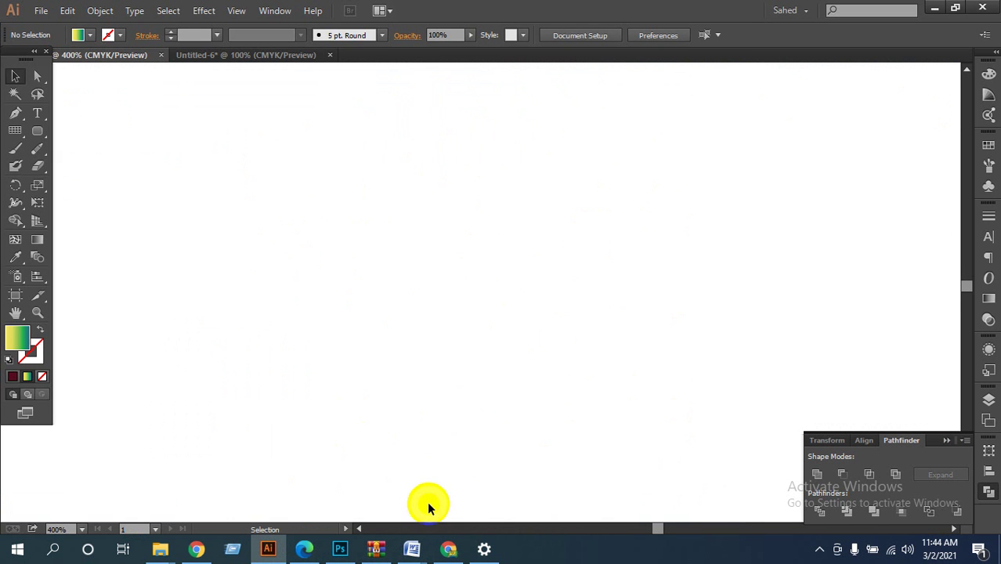
pyautogui.click(449, 549)
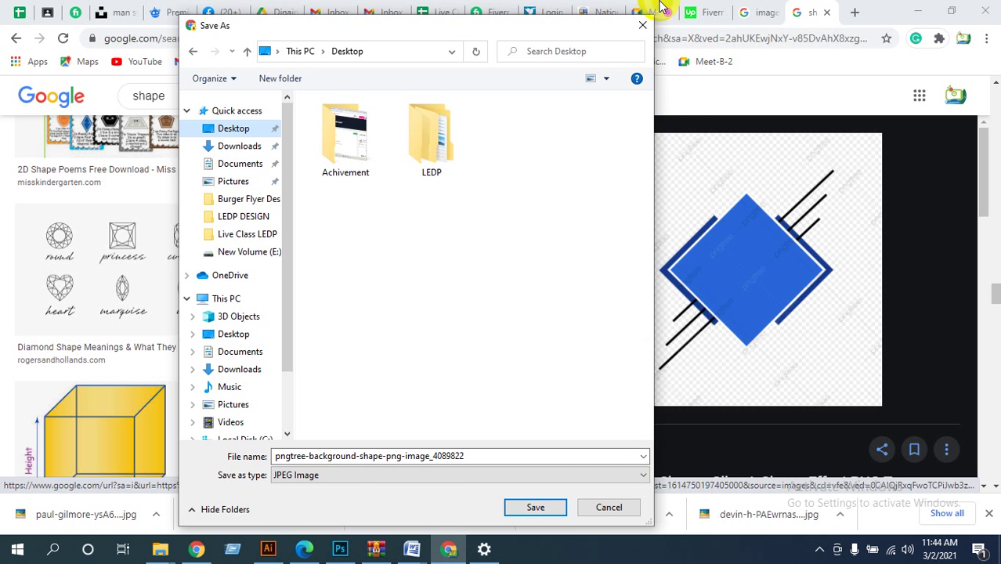
pyautogui.click(644, 26)
# Save the previewed blue diamond image to the Desktop as JPEG pngtree-background-shape-png-image_4089822.
pyautogui.rightClick(698, 235)
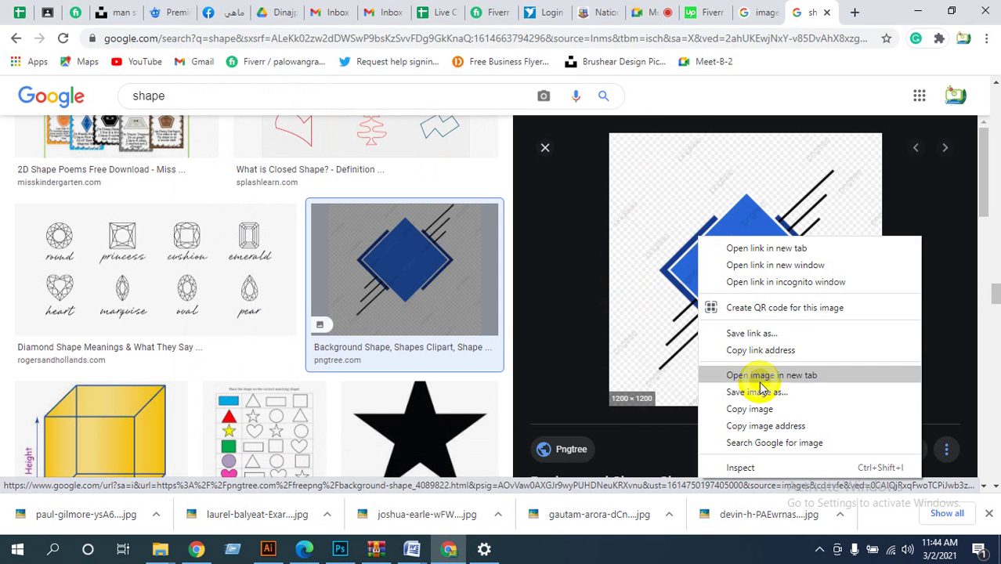
pyautogui.click(748, 395)
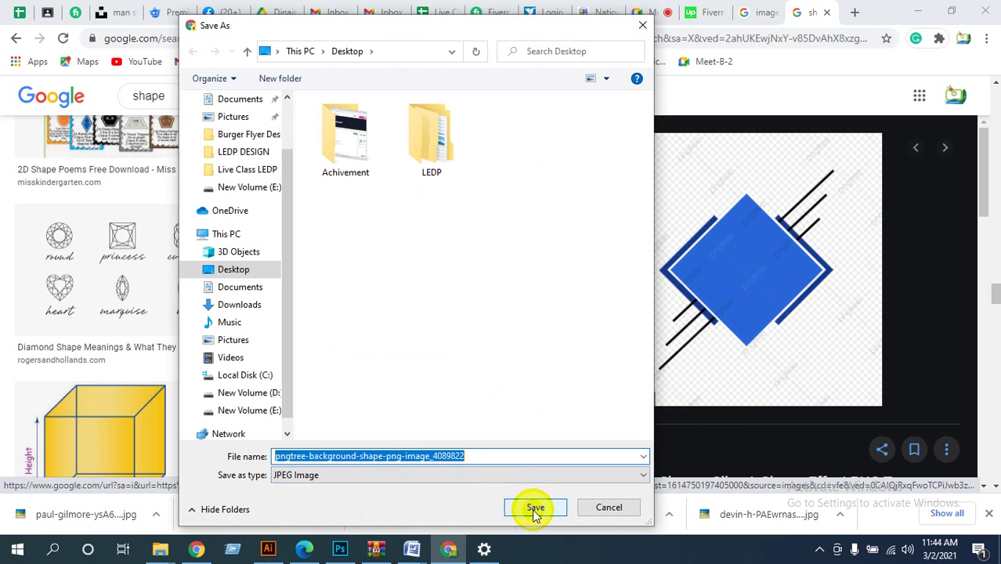
pyautogui.click(536, 508)
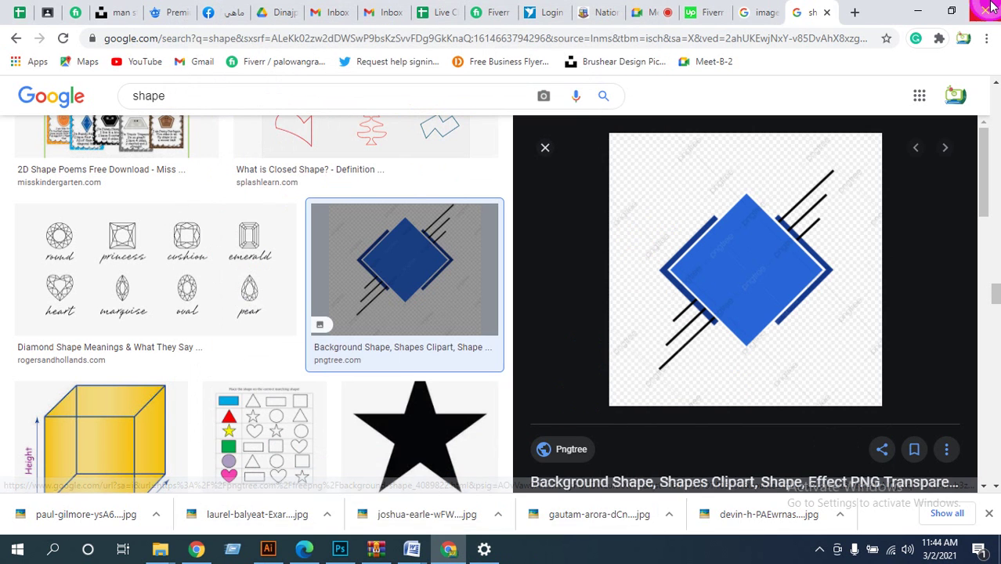
# Minimize the open windows and move the saved pngtree image to an empty area of the desktop.
pyautogui.click(918, 11)
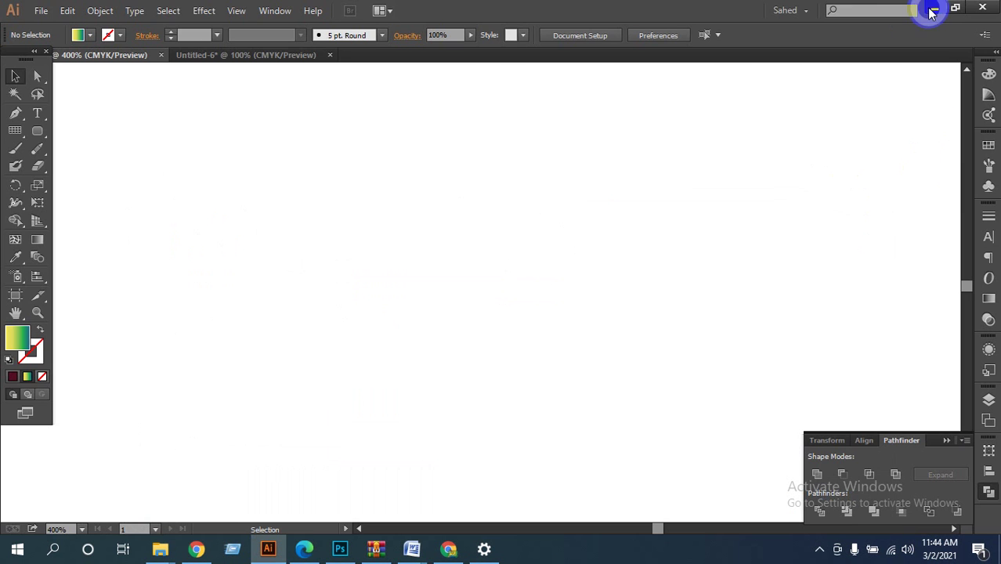
pyautogui.click(932, 12)
pyautogui.click(920, 11)
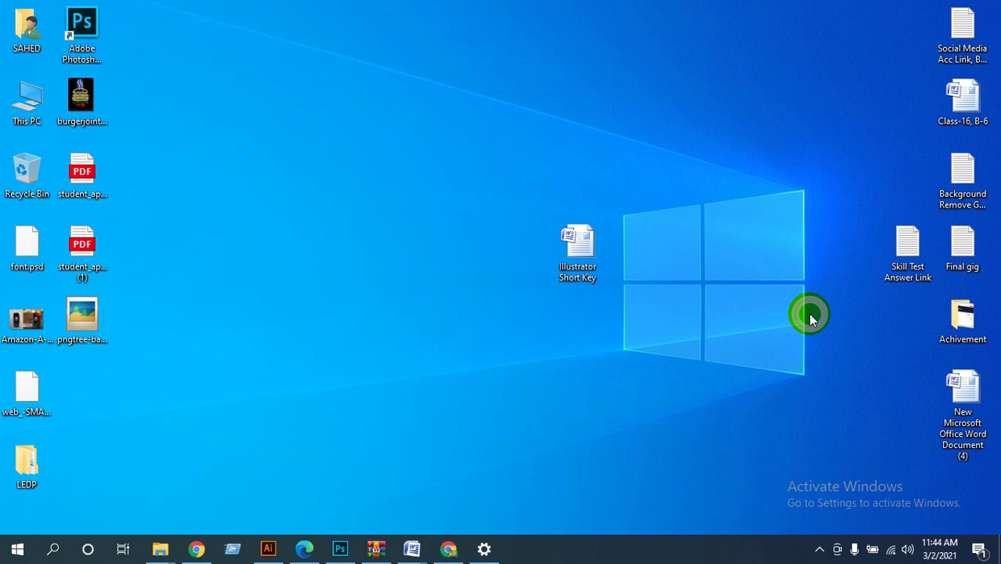
pyautogui.moveTo(83, 310); pyautogui.dragTo(534, 267)
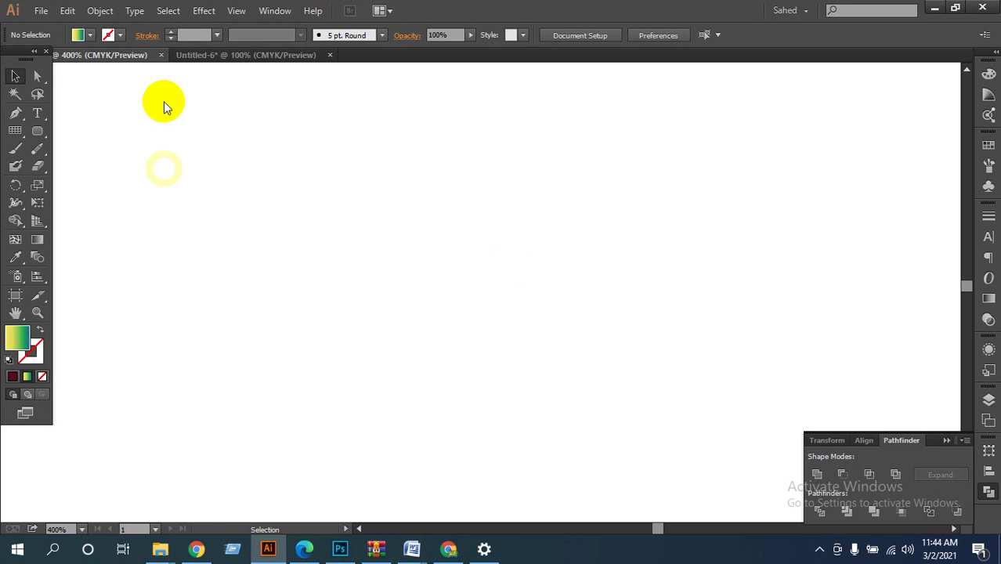
# Open pngtree-background-shape-png-image_4089822 from the Desktop as a document in Illustrator.
pyautogui.click(39, 11)
pyautogui.click(63, 61)
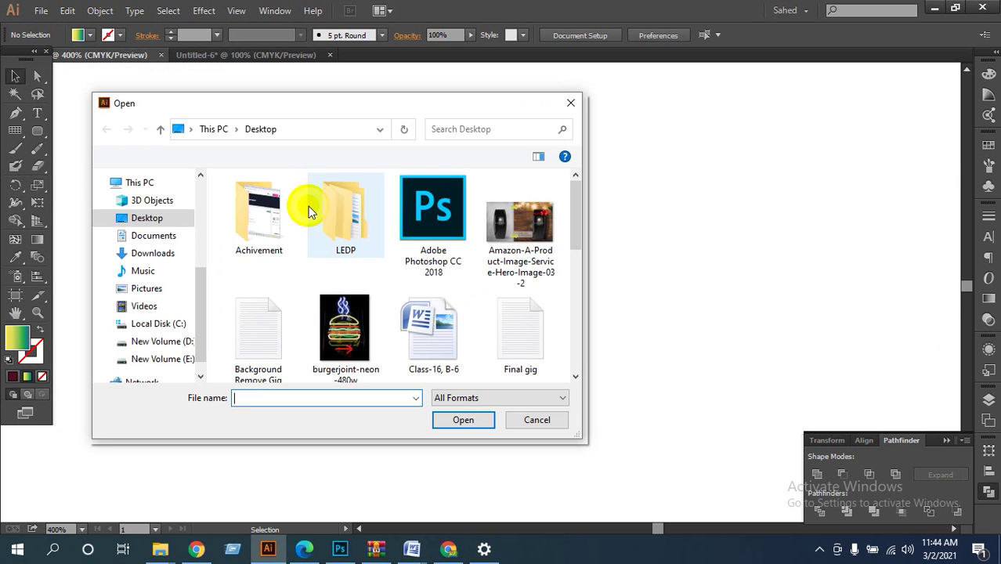
pyautogui.moveTo(572, 217); pyautogui.dragTo(577, 290)
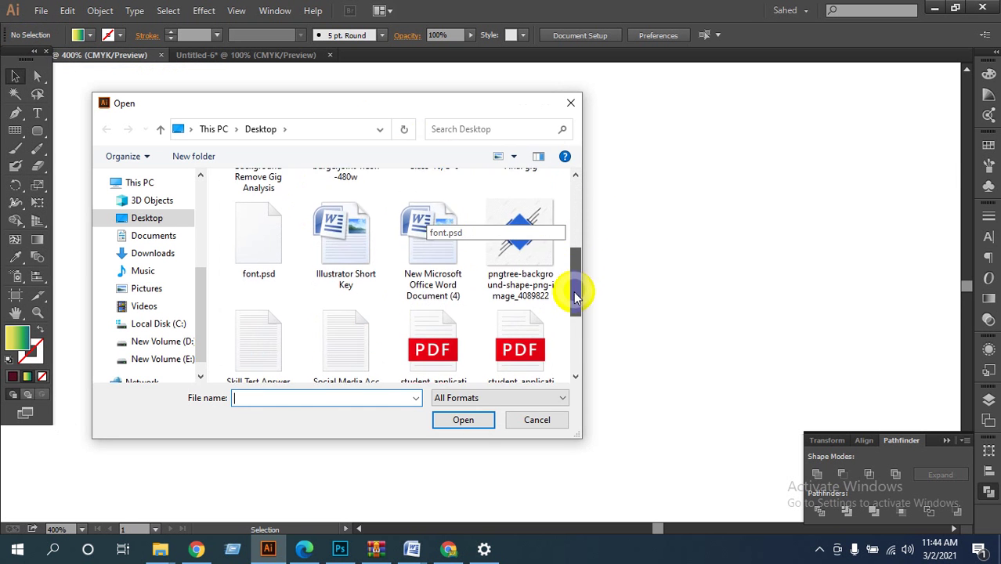
pyautogui.click(520, 235)
pyautogui.click(485, 429)
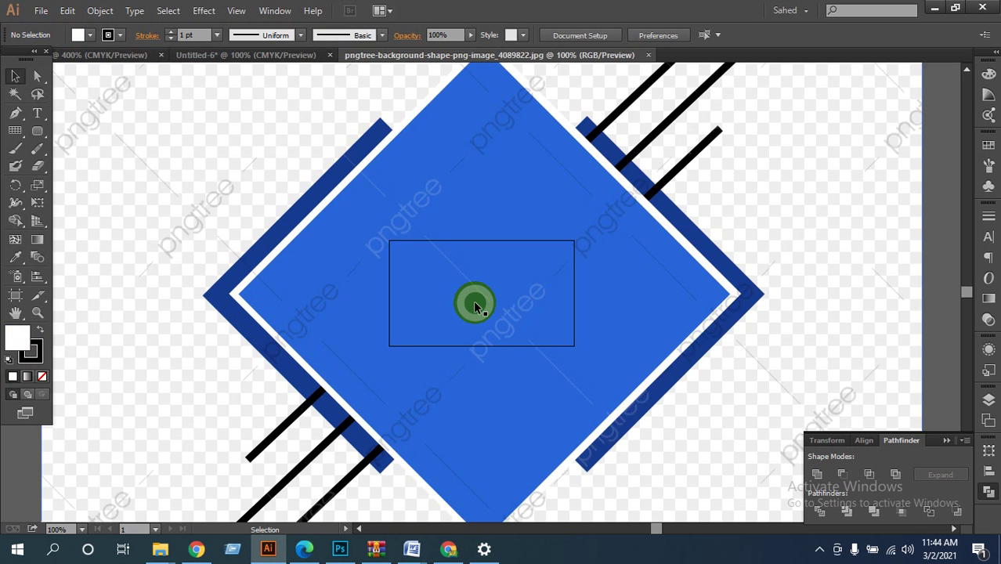
# Transfer the blue diamond image from the pngtree JPEG document into the first open CMYK document.
pyautogui.keyDown('ctrl'); pyautogui.keyDown('alt'); pyautogui.click(515, 286); pyautogui.keyUp('alt'); pyautogui.keyUp('ctrl')
pyautogui.keyDown('ctrl'); pyautogui.keyDown('alt'); pyautogui.click(516, 283); pyautogui.keyUp('alt'); pyautogui.keyUp('ctrl')
pyautogui.keyDown('ctrl'); pyautogui.keyDown('alt'); pyautogui.click(516, 283); pyautogui.keyUp('alt'); pyautogui.keyUp('ctrl')
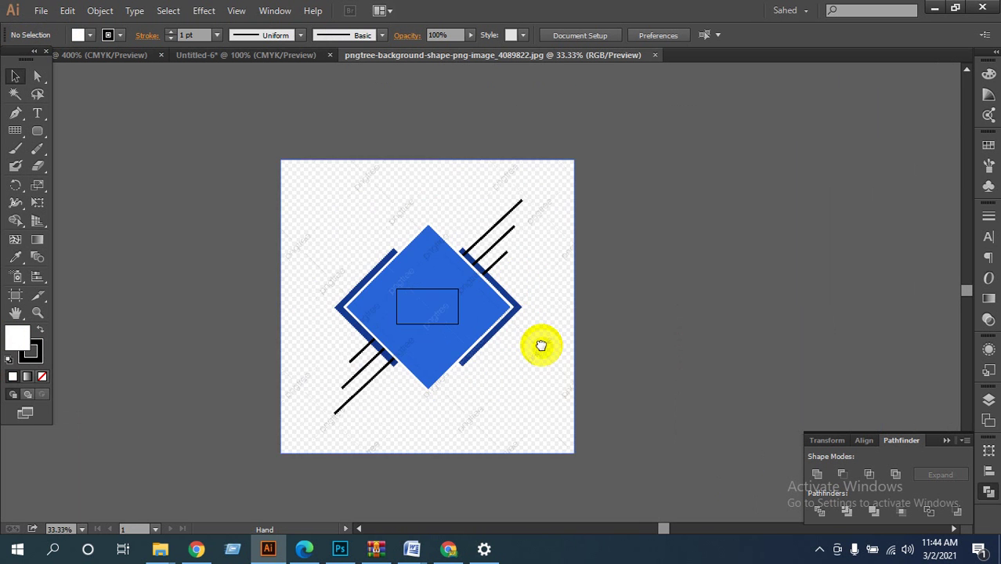
pyautogui.moveTo(541, 346); pyautogui.dragTo(735, 340)
pyautogui.moveTo(713, 236); pyautogui.dragTo(454, 273)
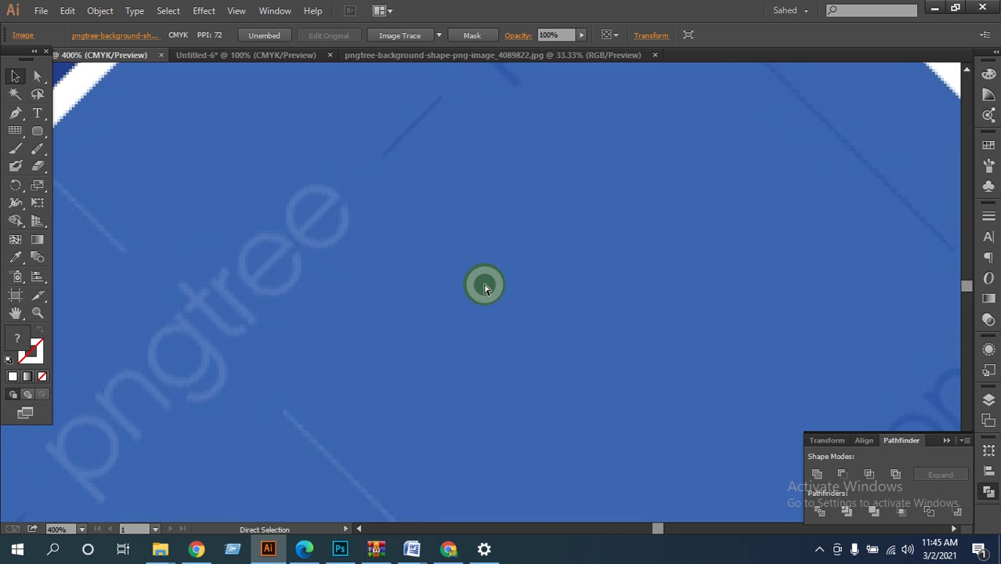
# Scale the placed diamond image down proportionally to fit inside the artboard, and move it outside the artboard's upper right corner.
pyautogui.keyDown('alt'); pyautogui.click(489, 272); pyautogui.keyUp('alt')
pyautogui.keyDown('alt'); pyautogui.click(490, 272); pyautogui.keyUp('alt')
pyautogui.keyDown('alt'); pyautogui.click(489, 272); pyautogui.keyUp('alt')
pyautogui.keyDown('alt'); pyautogui.click(489, 272); pyautogui.keyUp('alt')
pyautogui.keyDown('alt'); pyautogui.click(490, 272); pyautogui.keyUp('alt')
pyautogui.keyDown('alt'); pyautogui.click(490, 273); pyautogui.keyUp('alt')
pyautogui.keyDown('alt'); pyautogui.click(503, 375); pyautogui.keyUp('alt')
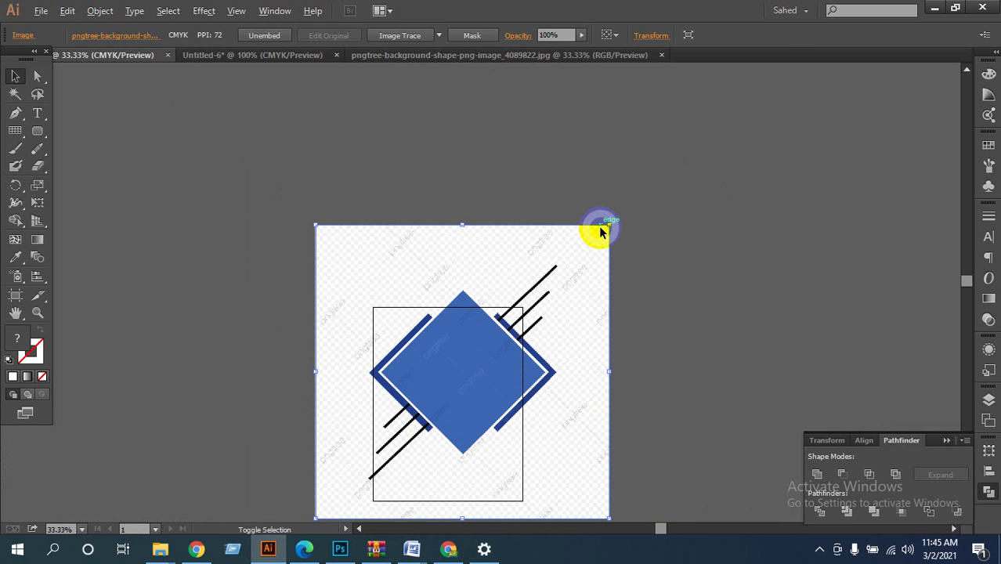
pyautogui.moveTo(608, 227); pyautogui.dragTo(495, 339)
pyautogui.moveTo(462, 385); pyautogui.dragTo(565, 279)
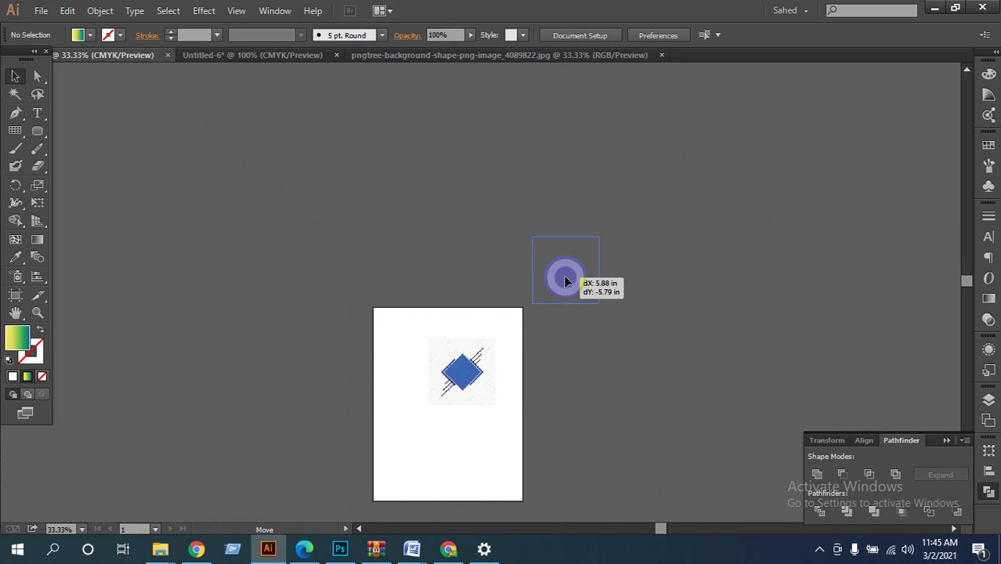
# Move the diamond image back onto the artboard and shift it across the artboard's left edge as a reference.
pyautogui.click(582, 272)
pyautogui.click(513, 288)
pyautogui.click(391, 400)
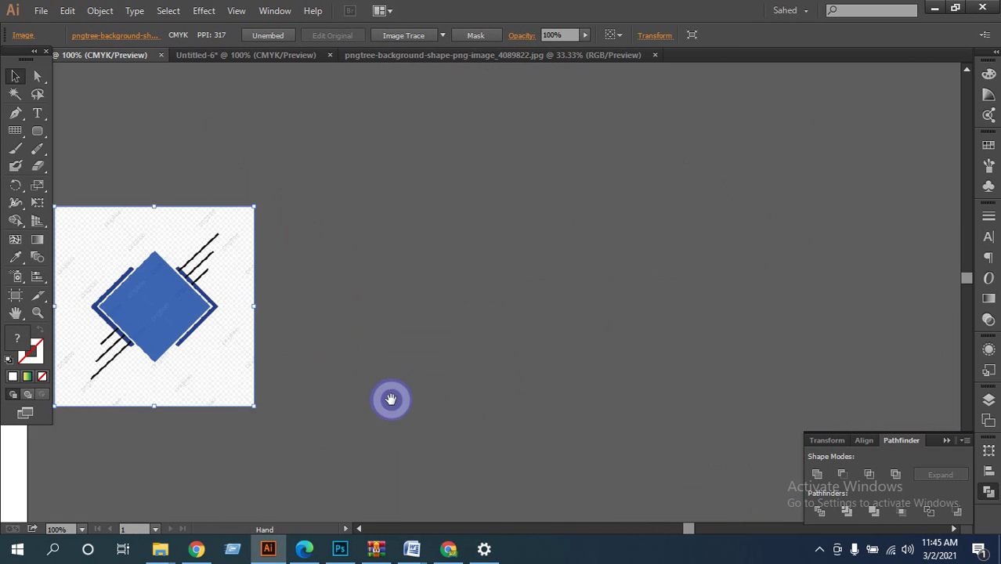
pyautogui.moveTo(390, 400); pyautogui.dragTo(838, 217)
pyautogui.moveTo(667, 177); pyautogui.dragTo(322, 432)
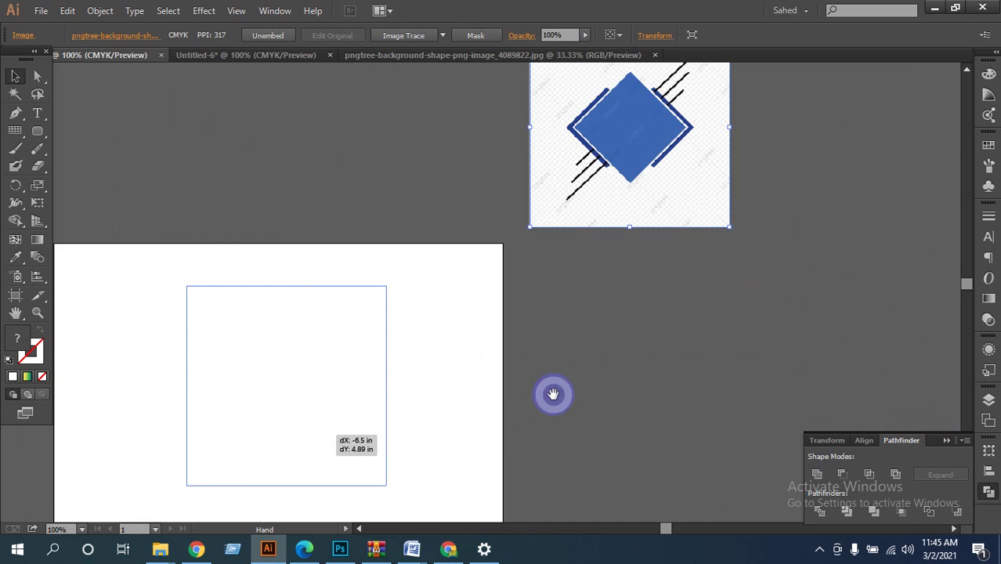
pyautogui.moveTo(552, 393); pyautogui.dragTo(885, 172)
pyautogui.moveTo(656, 187); pyautogui.dragTo(585, 280)
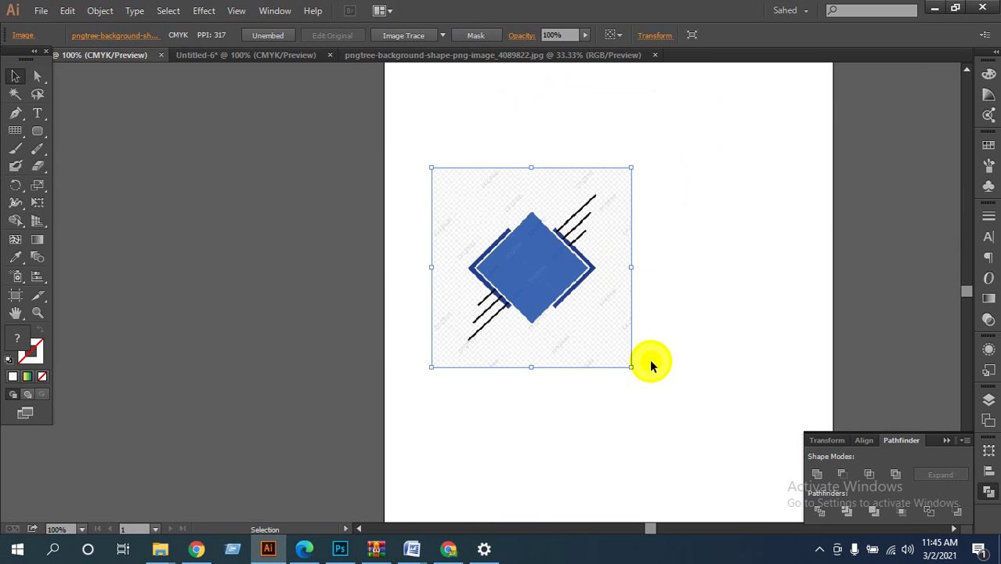
pyautogui.click(670, 292)
pyautogui.moveTo(476, 359); pyautogui.dragTo(661, 309)
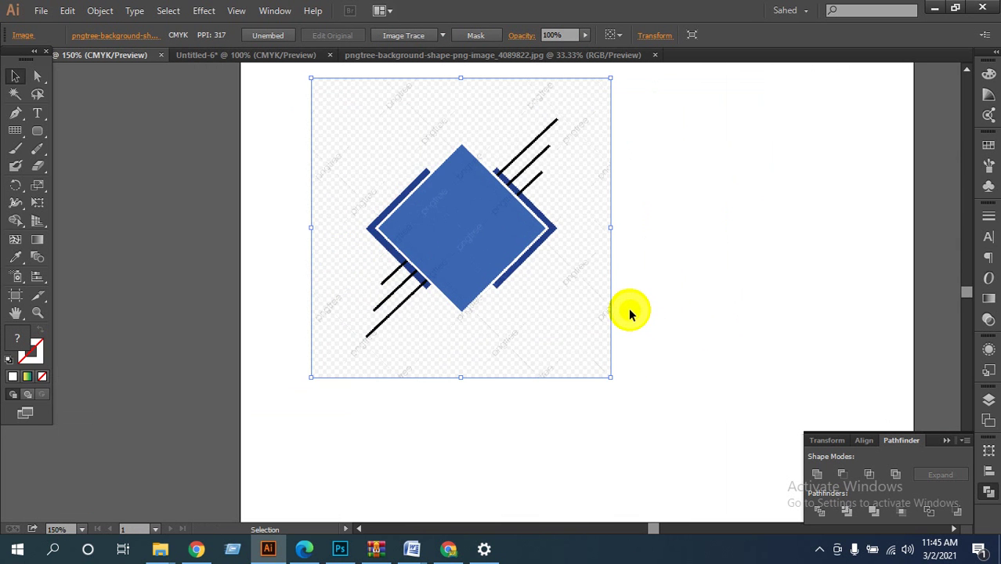
pyautogui.moveTo(535, 256); pyautogui.dragTo(312, 272)
pyautogui.click(579, 293)
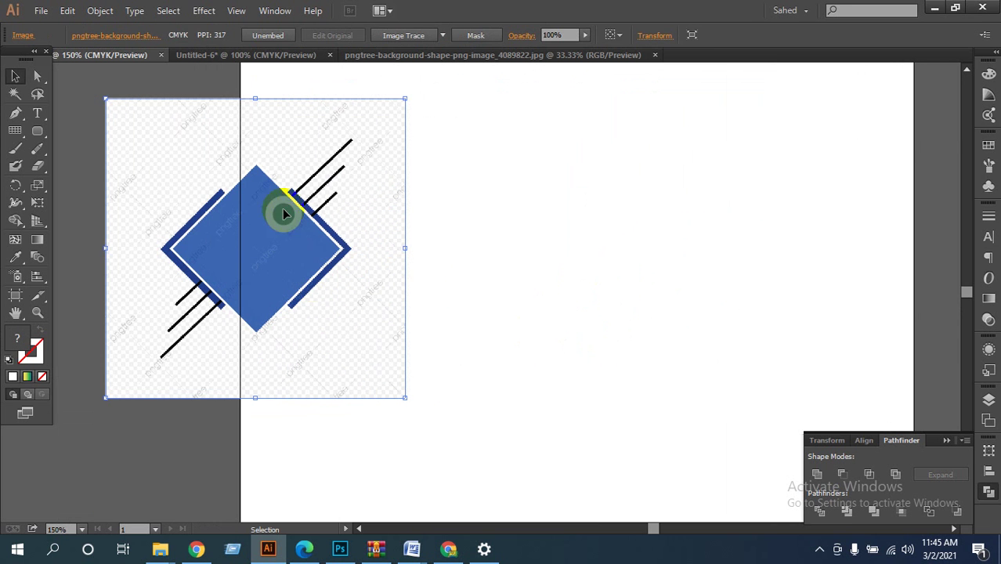
pyautogui.click(225, 301)
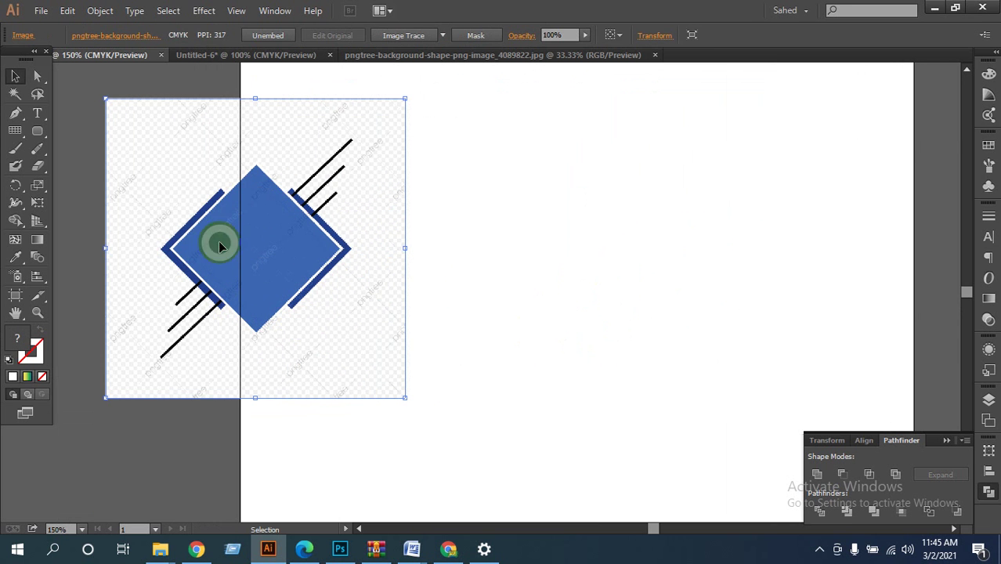
pyautogui.click(371, 237)
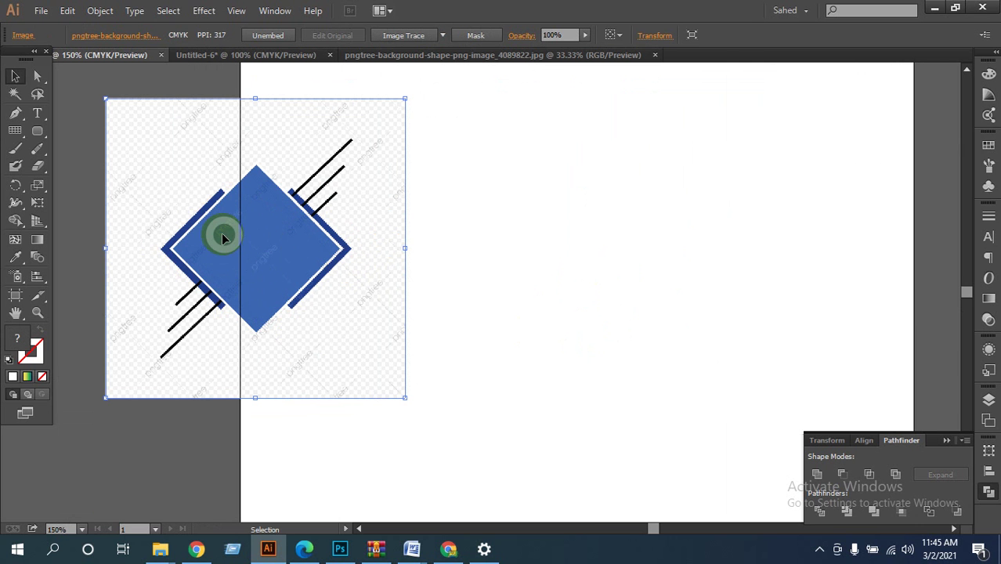
pyautogui.click(241, 183)
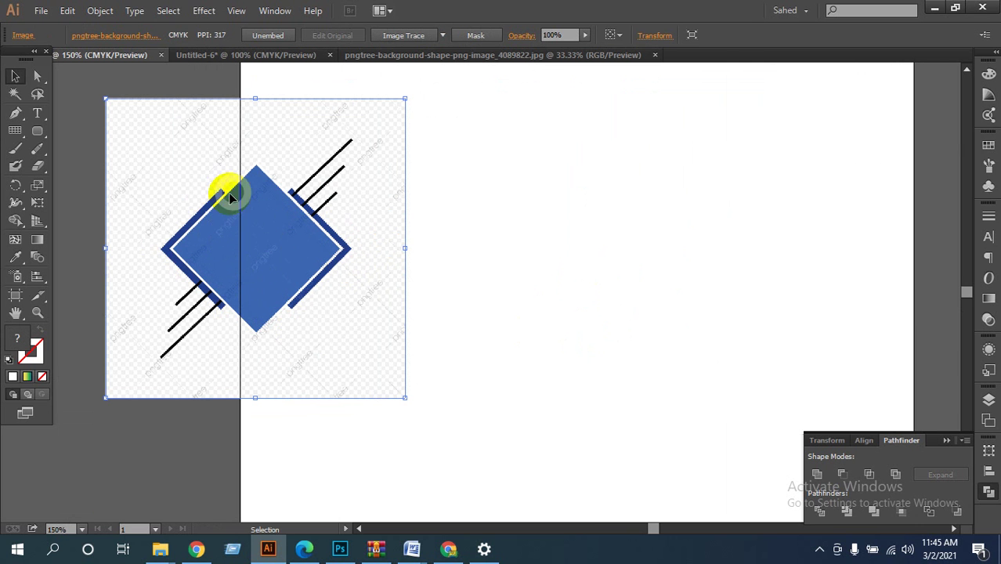
pyautogui.click(161, 246)
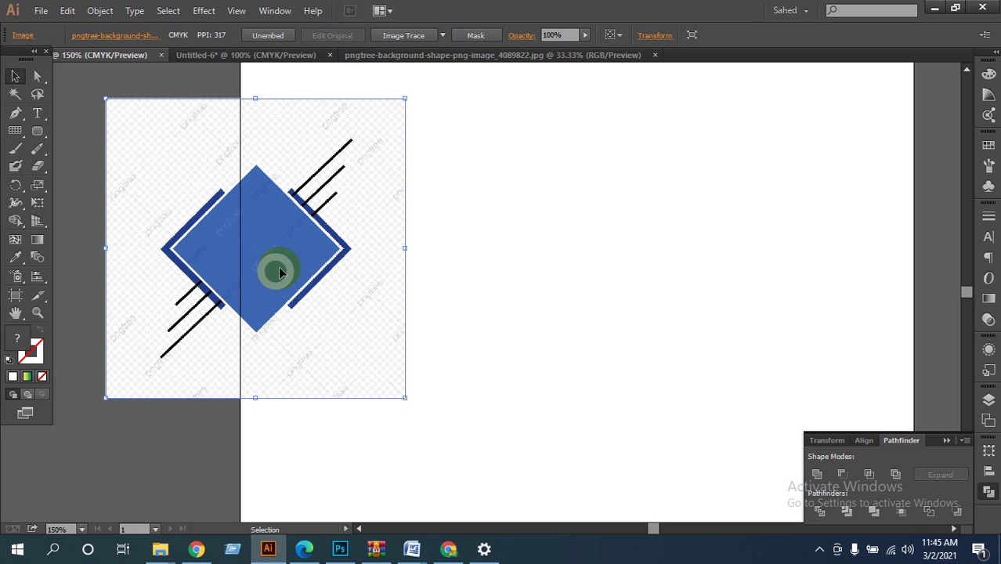
# Draw a square with the Rectangle tool beside the reference image and fill it with the reference diamond's blue.
pyautogui.click(47, 117)
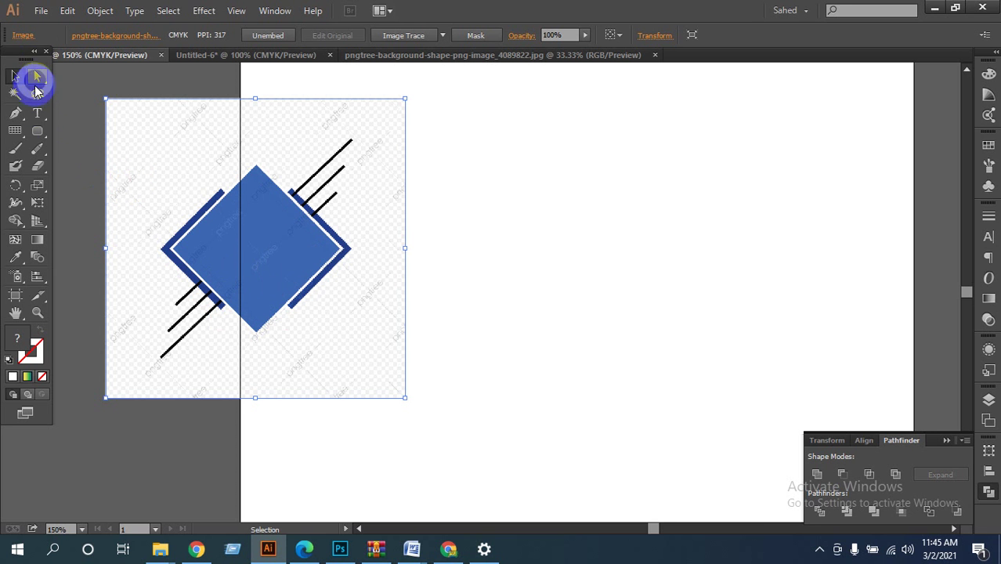
pyautogui.click(37, 131)
pyautogui.moveTo(37, 131); pyautogui.dragTo(101, 134)
pyautogui.moveTo(566, 180); pyautogui.dragTo(707, 341)
pyautogui.moveTo(706, 342)
pyautogui.mouseDown()
pyautogui.moveTo(625, 259)
pyautogui.moveTo(642, 277)
pyautogui.moveTo(611, 260)
pyautogui.mouseUp()
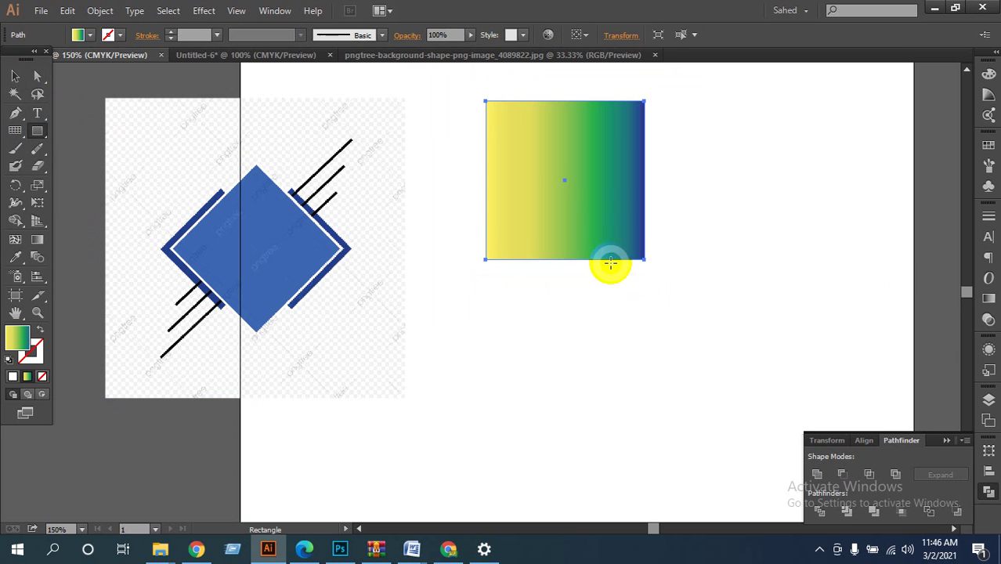
pyautogui.click(20, 263)
pyautogui.click(283, 243)
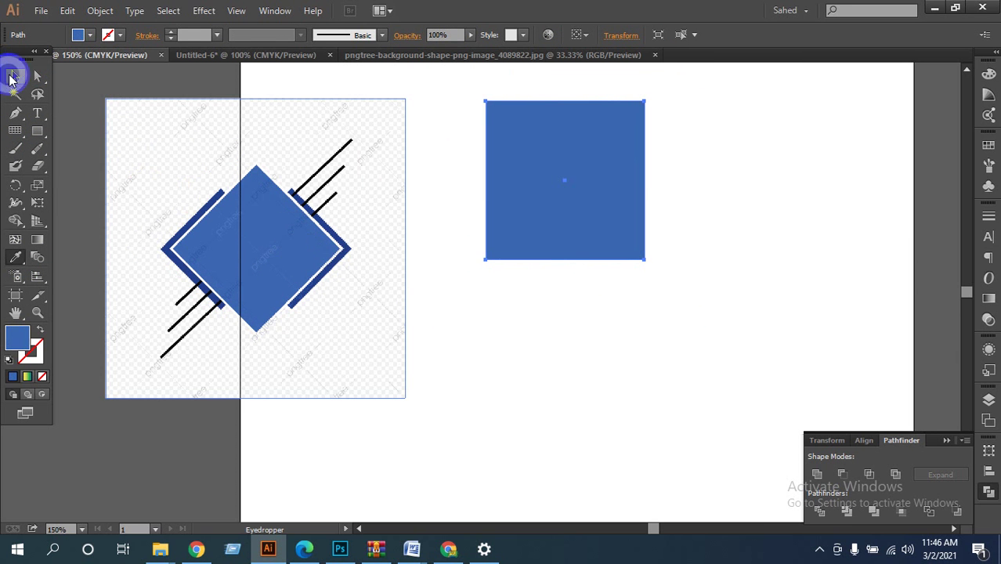
# Move the blue square farther right on the artboard and rotate it -45° into a diamond.
pyautogui.click(10, 79)
pyautogui.moveTo(555, 223); pyautogui.dragTo(658, 290)
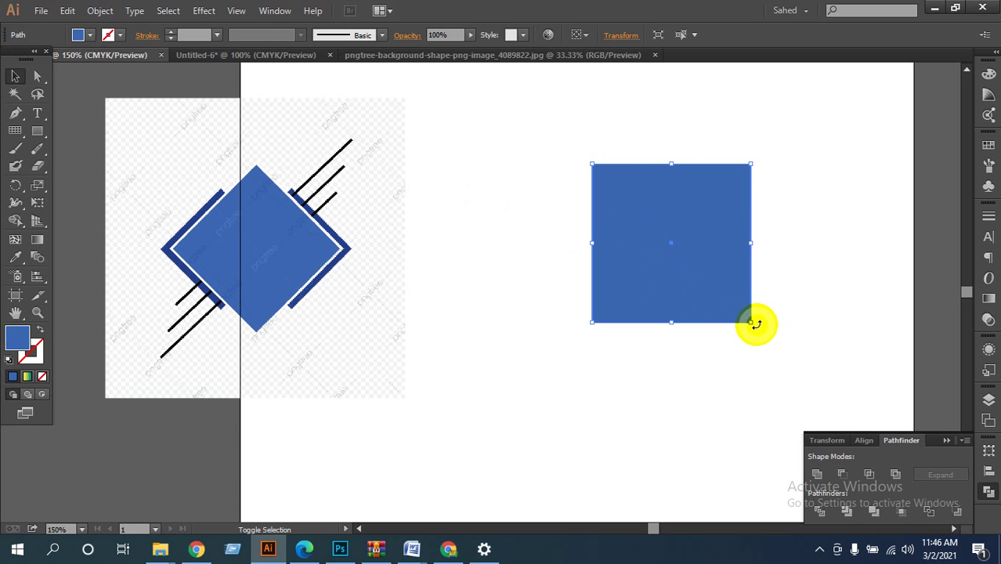
pyautogui.moveTo(756, 324); pyautogui.dragTo(668, 363)
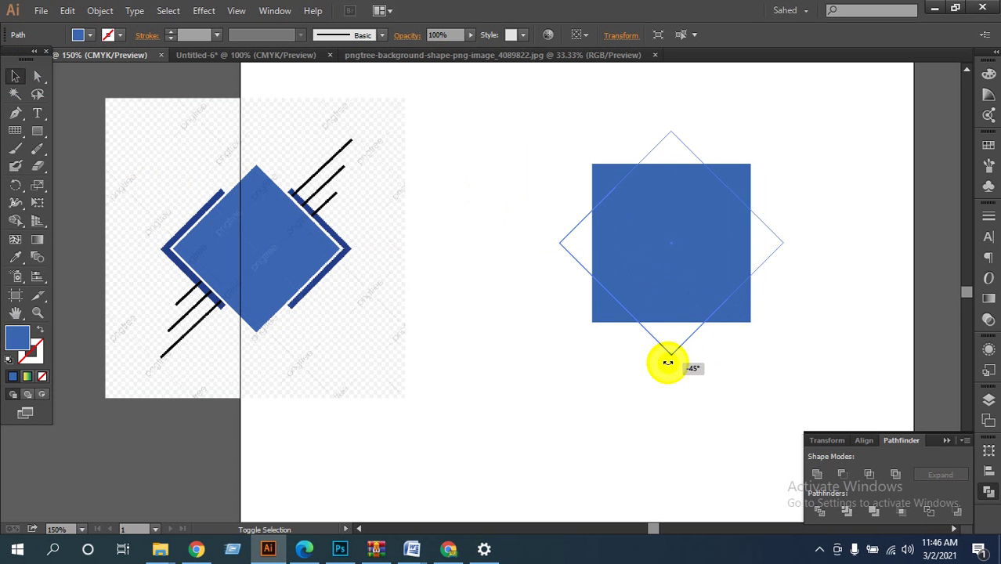
pyautogui.moveTo(667, 362); pyautogui.dragTo(666, 367)
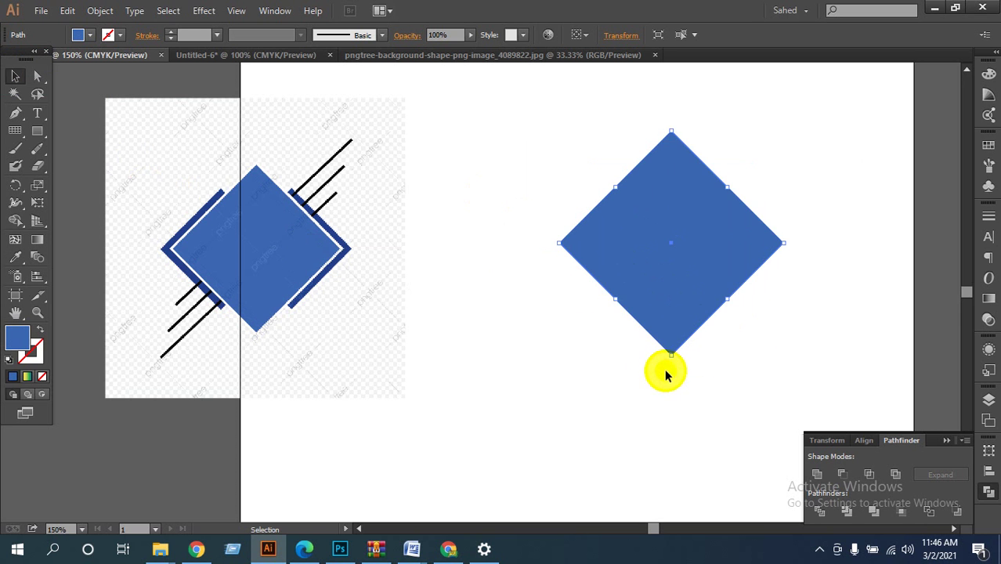
pyautogui.click(639, 401)
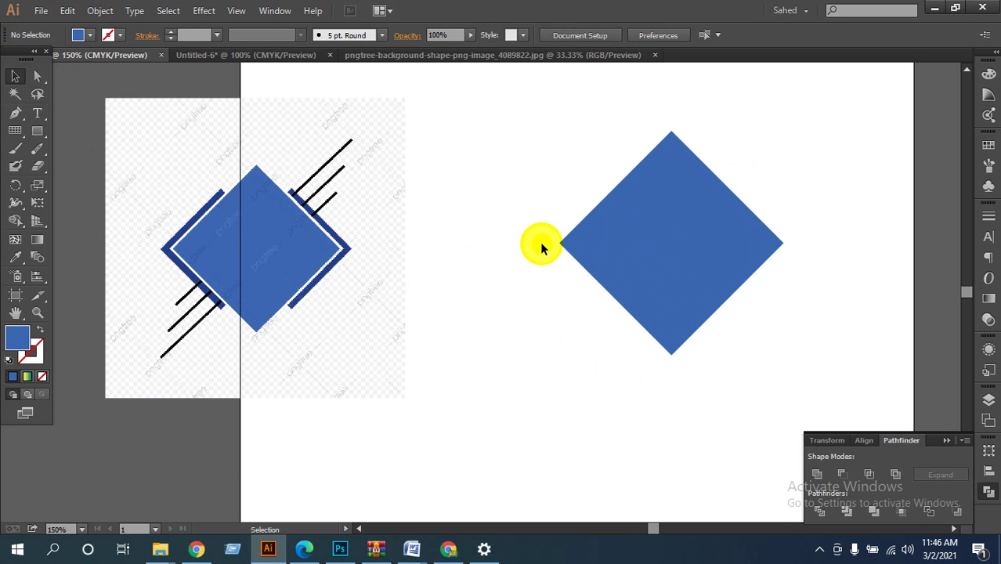
# Copy the blue diamond to its lower left, and duplicate that copy with a slight horizontal offset to the right.
pyautogui.click(686, 278)
pyautogui.moveTo(674, 255); pyautogui.dragTo(521, 413)
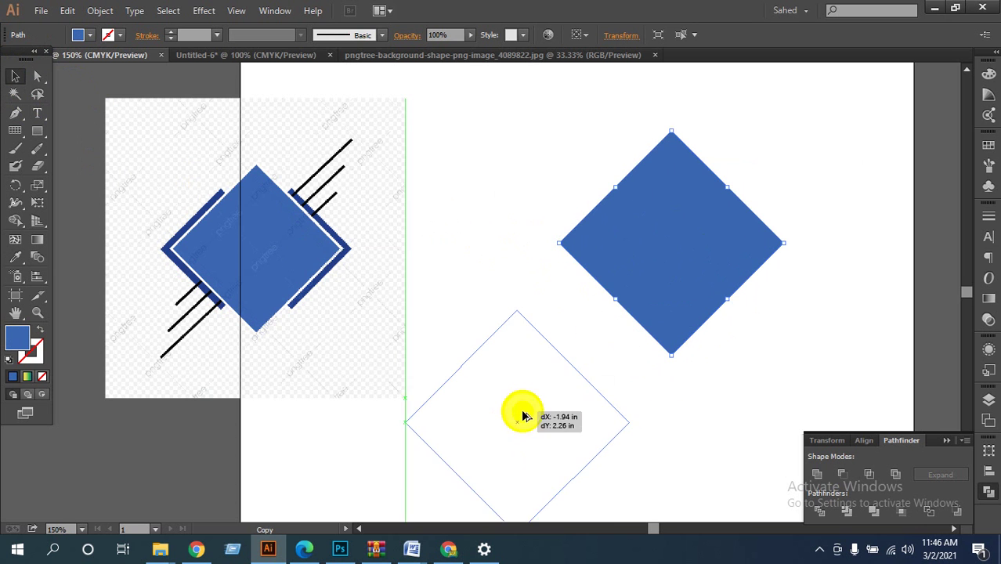
pyautogui.moveTo(727, 323); pyautogui.dragTo(739, 268)
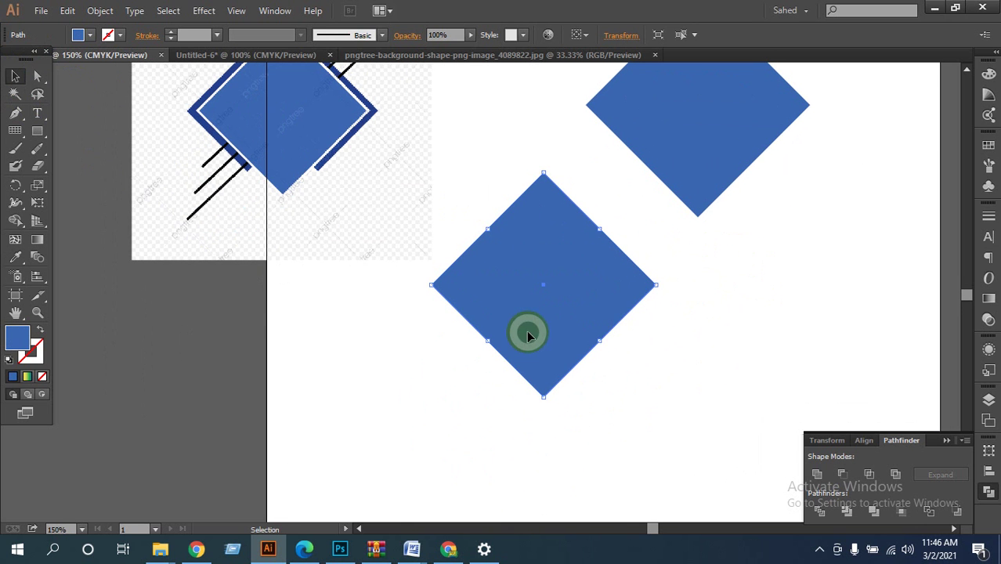
pyautogui.moveTo(527, 313)
pyautogui.mouseDown()
pyautogui.moveTo(599, 330)
pyautogui.moveTo(547, 316)
pyautogui.mouseUp()
# Align the two overlapping diamonds by their vertical centers.
pyautogui.moveTo(466, 150)
pyautogui.mouseDown()
pyautogui.moveTo(565, 351)
pyautogui.moveTo(578, 344)
pyautogui.mouseUp()
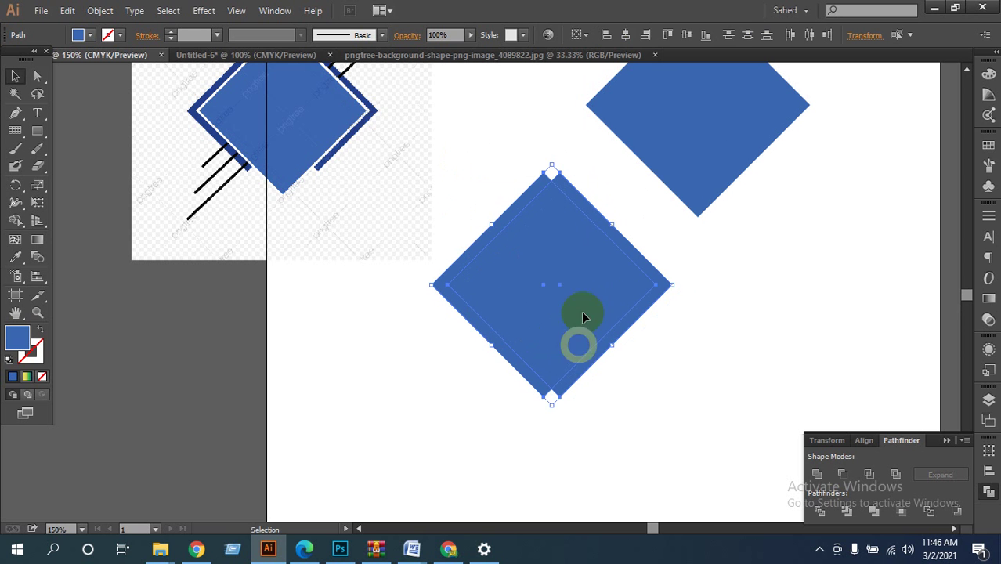
pyautogui.click(686, 36)
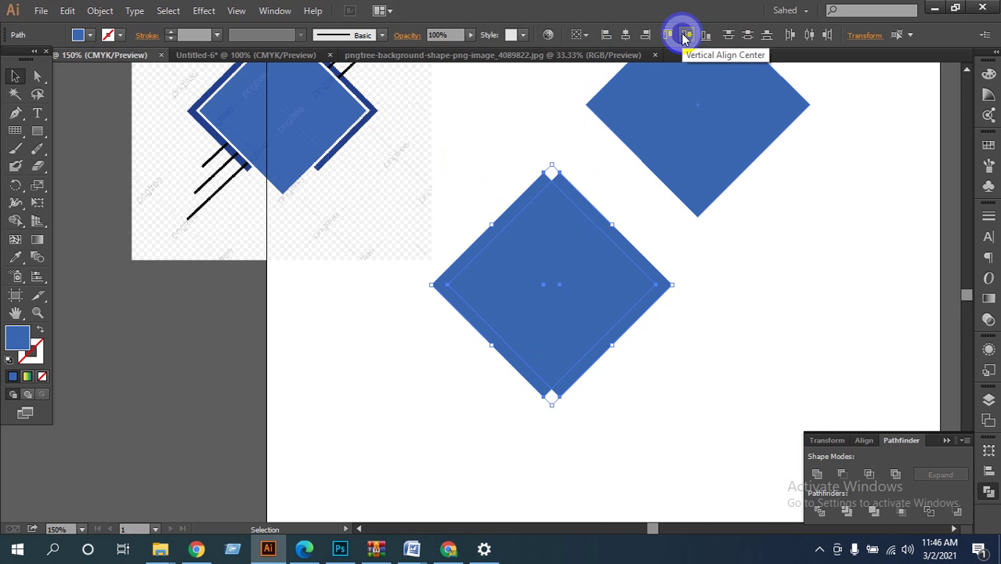
pyautogui.click(695, 346)
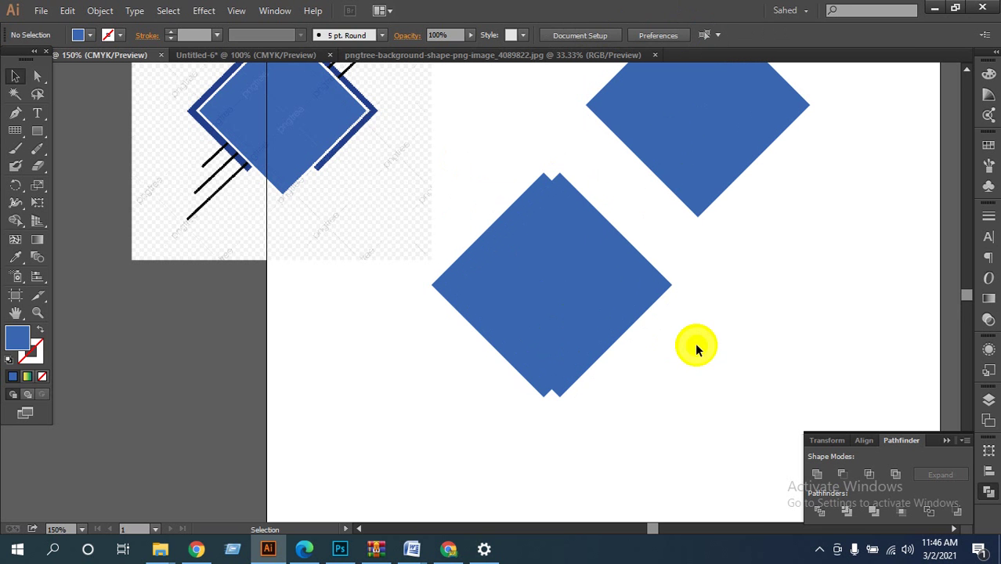
pyautogui.click(599, 364)
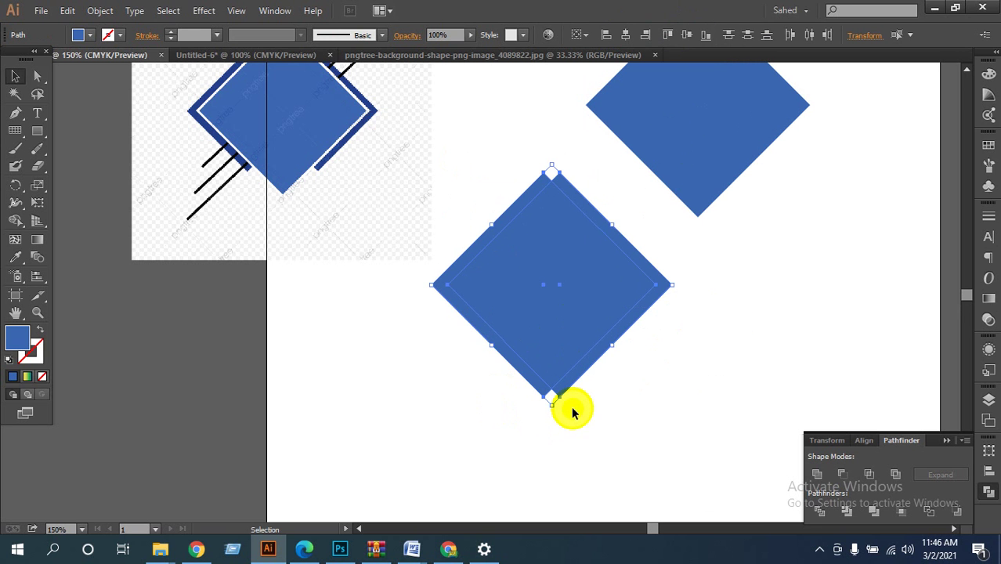
pyautogui.click(720, 293)
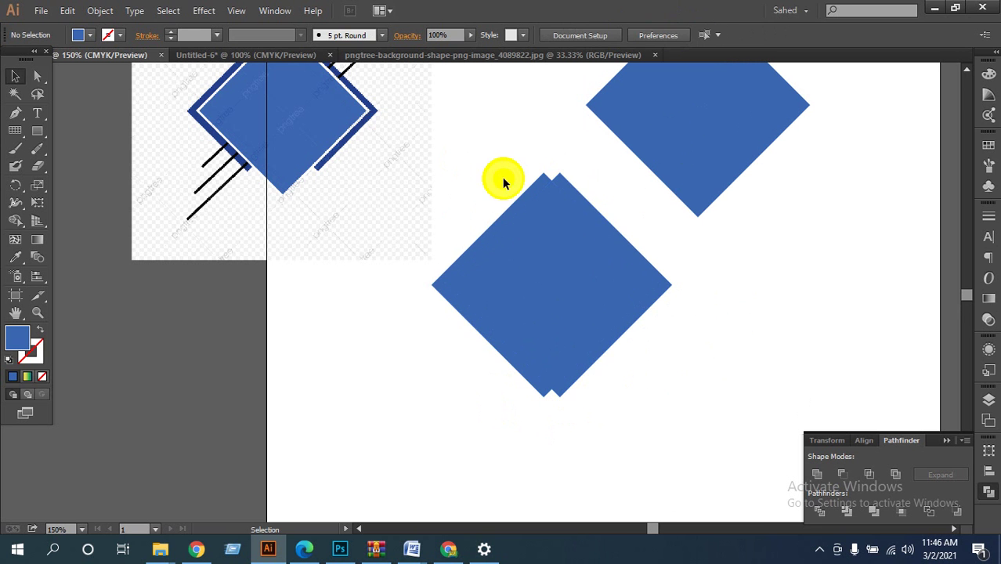
# Copy the overlapping diamond pair beyond the artboard's right edge and offset the copied pair's front diamond farther to the right.
pyautogui.moveTo(553, 270); pyautogui.dragTo(556, 274)
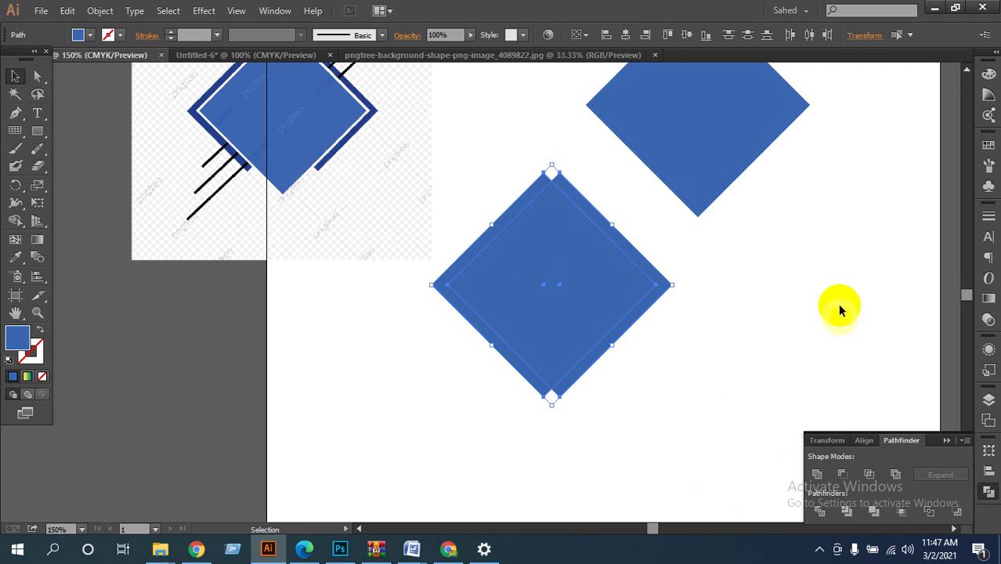
pyautogui.moveTo(740, 321); pyautogui.dragTo(298, 211)
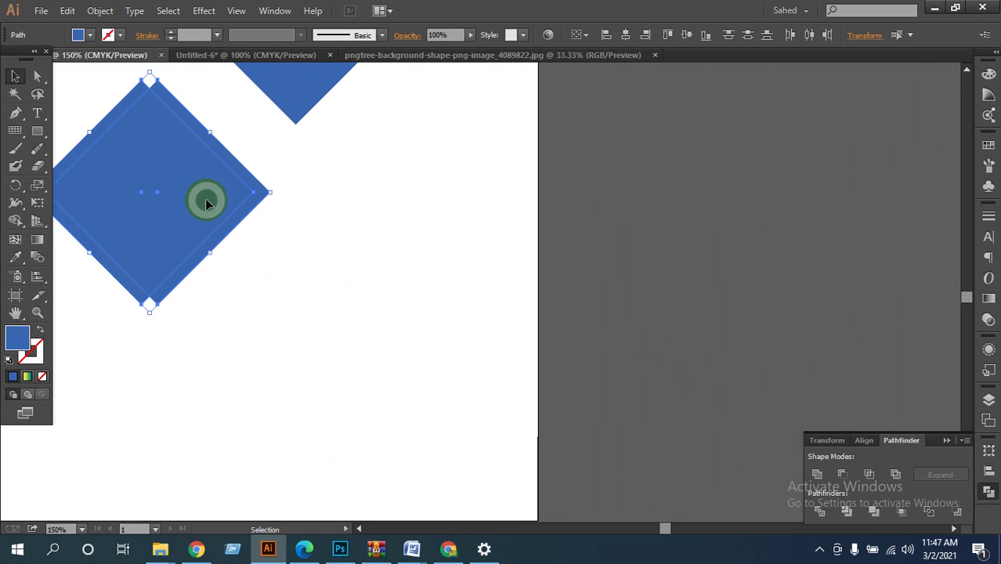
pyautogui.moveTo(198, 202); pyautogui.dragTo(812, 278)
pyautogui.moveTo(652, 292); pyautogui.dragTo(615, 217)
pyautogui.moveTo(821, 266); pyautogui.dragTo(749, 212)
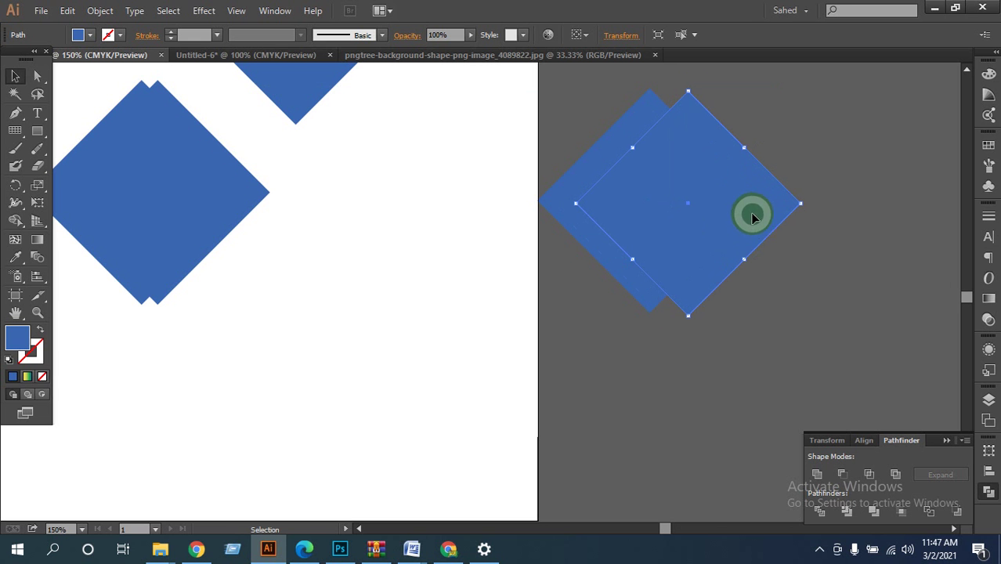
# Merge the two diamonds outside the artboard with Pathfinder Unite, and move the merged shape slightly down and right.
pyautogui.moveTo(791, 352); pyautogui.dragTo(607, 150)
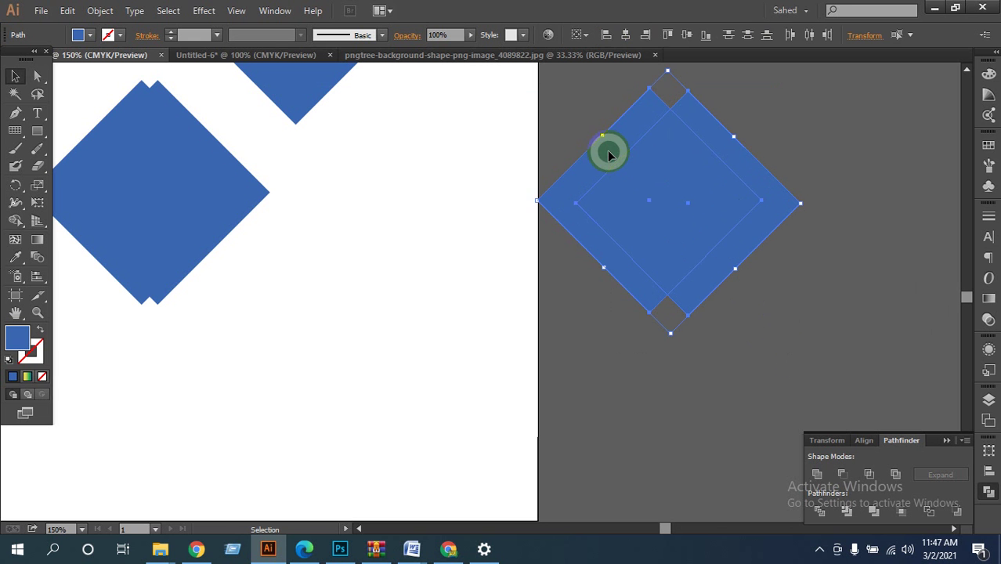
pyautogui.click(801, 302)
pyautogui.moveTo(816, 335); pyautogui.dragTo(610, 145)
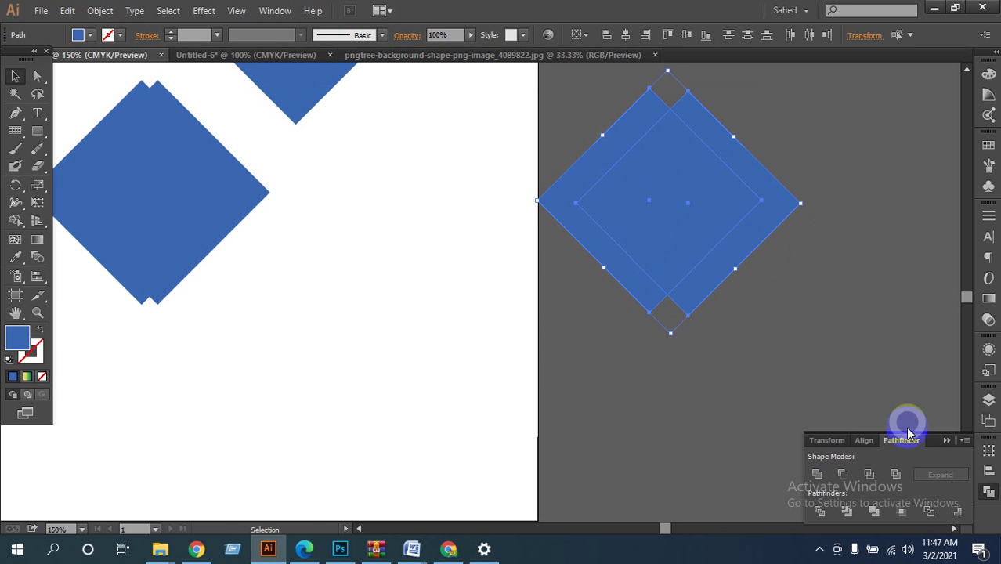
pyautogui.click(817, 475)
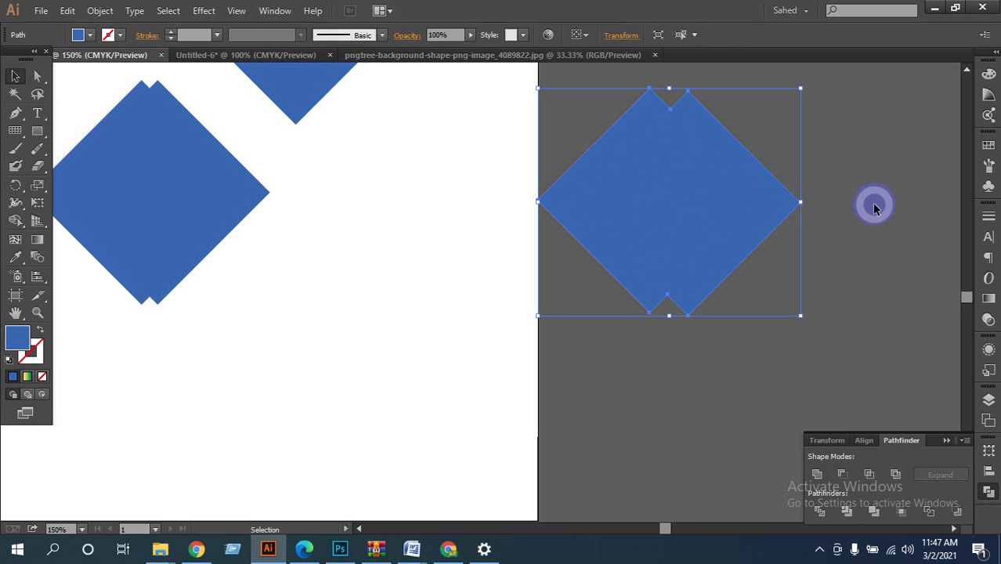
pyautogui.click(740, 105)
pyautogui.moveTo(685, 169); pyautogui.dragTo(735, 186)
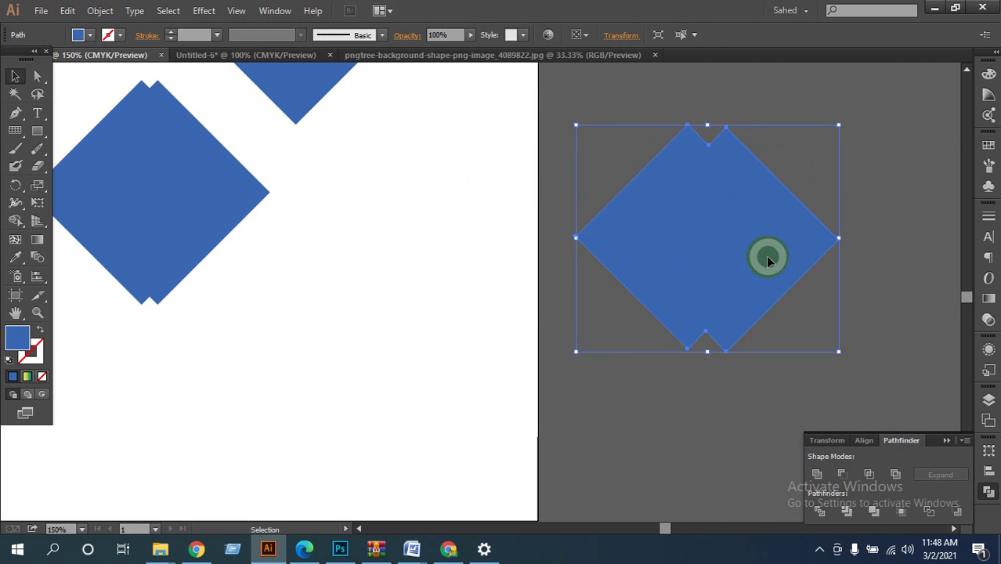
pyautogui.moveTo(740, 269)
pyautogui.mouseDown()
pyautogui.moveTo(577, 284)
pyautogui.moveTo(721, 236)
pyautogui.moveTo(744, 260)
pyautogui.mouseUp()
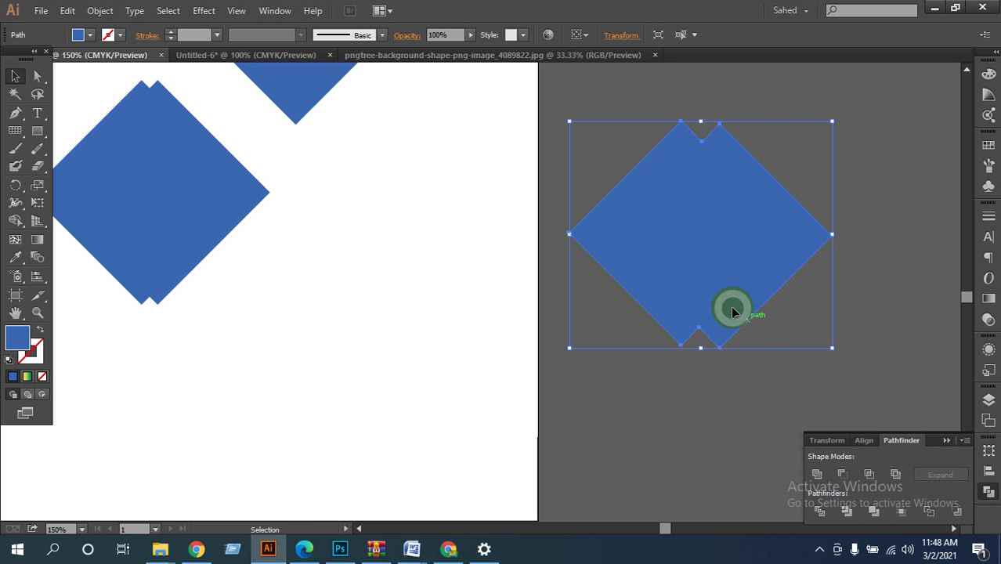
# Move the diamond copies outside the artboard apart and delete all of them.
pyautogui.click(693, 339)
pyautogui.moveTo(714, 261); pyautogui.dragTo(675, 282)
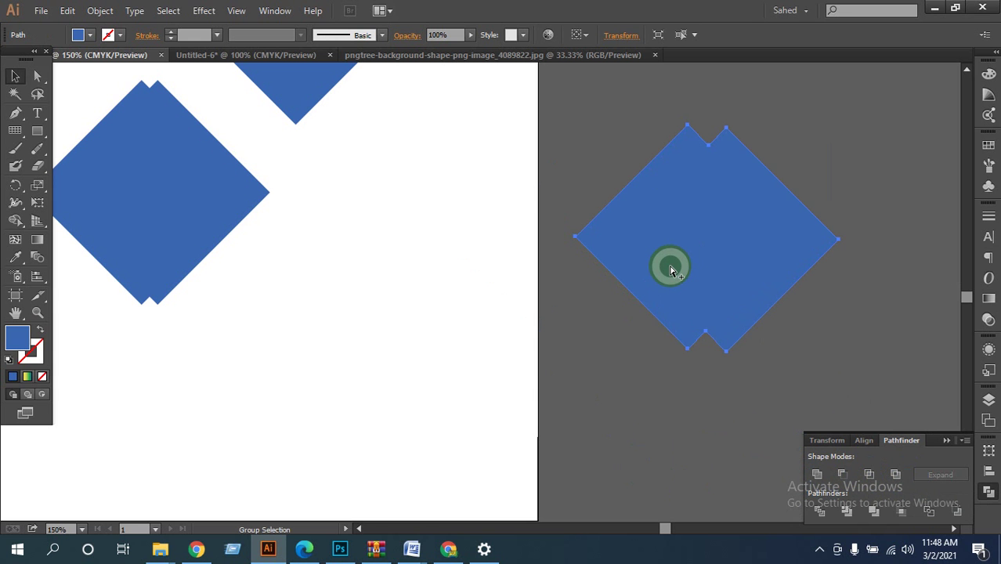
pyautogui.moveTo(670, 270); pyautogui.dragTo(742, 275)
pyautogui.click(688, 253)
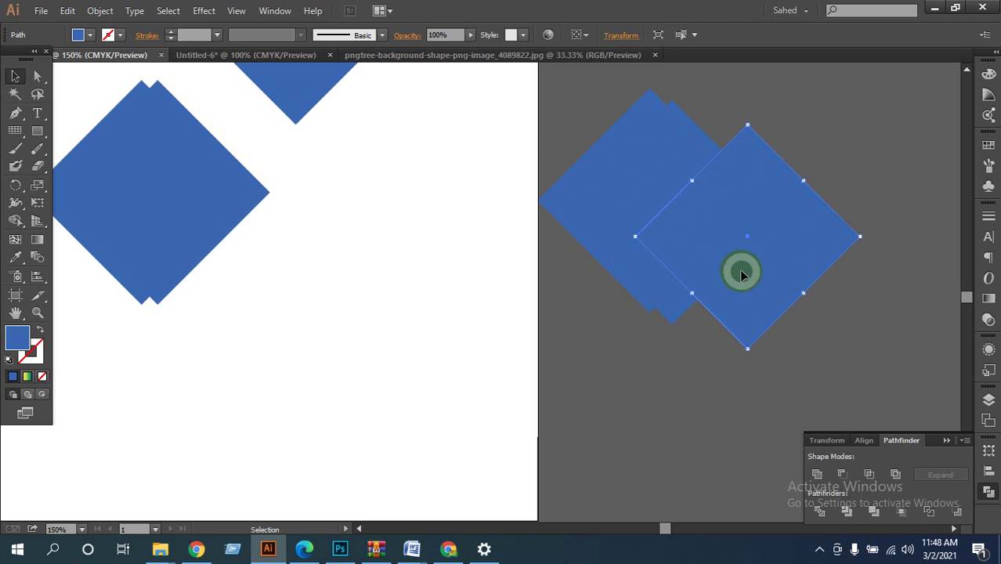
pyautogui.moveTo(755, 382); pyautogui.dragTo(637, 230)
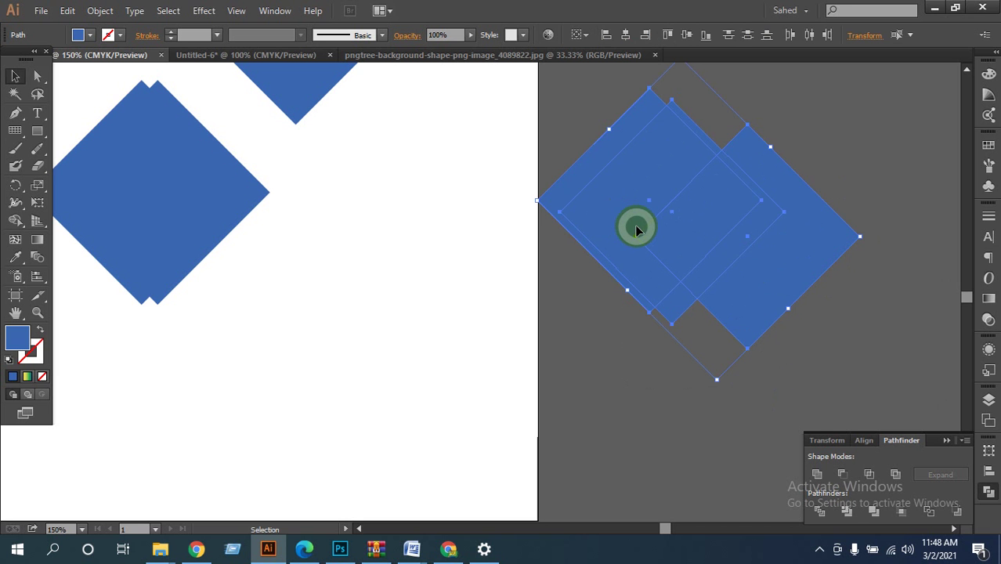
pyautogui.press('Delete')
# Draw a blue circle near the artboard's right edge with the Ellipse tool.
pyautogui.click(36, 130)
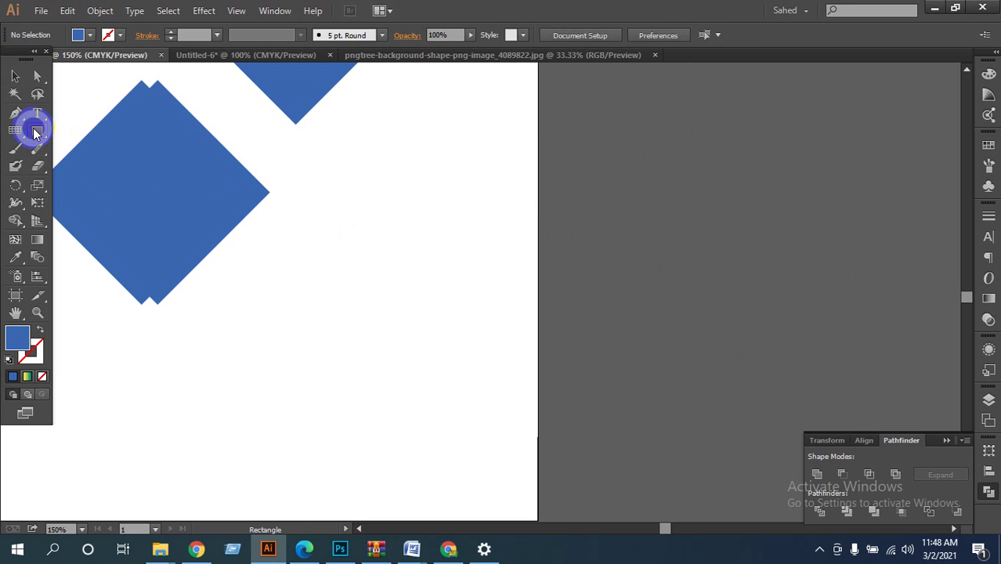
pyautogui.moveTo(37, 130); pyautogui.dragTo(89, 161)
pyautogui.moveTo(486, 169); pyautogui.dragTo(513, 217)
pyautogui.click(14, 76)
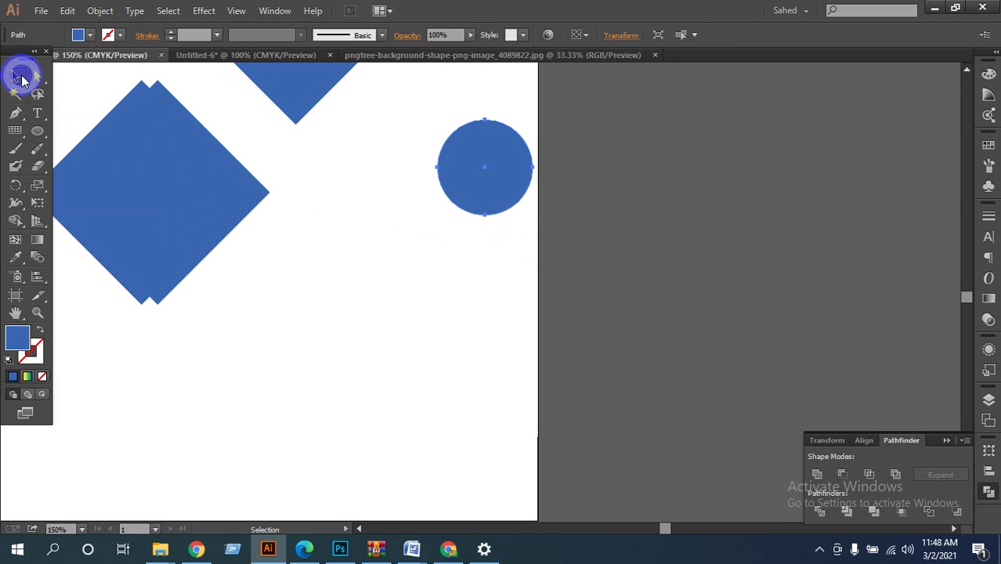
# Duplicate the circle repeatedly, resizing and overlapping the copies to build a cloud across the artboard's right edge.
pyautogui.click(464, 159)
pyautogui.moveTo(473, 166); pyautogui.dragTo(427, 193)
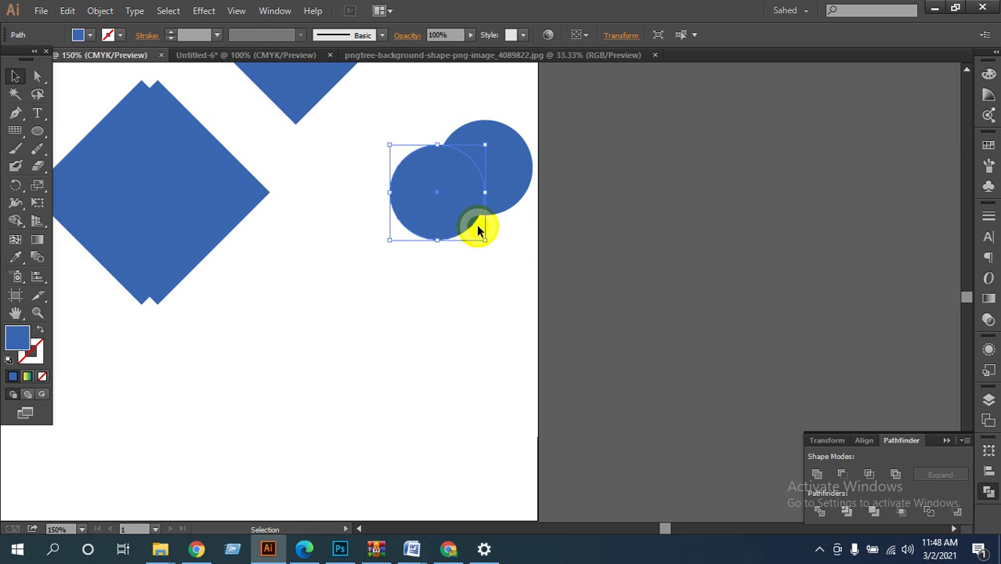
pyautogui.moveTo(482, 237); pyautogui.dragTo(435, 237)
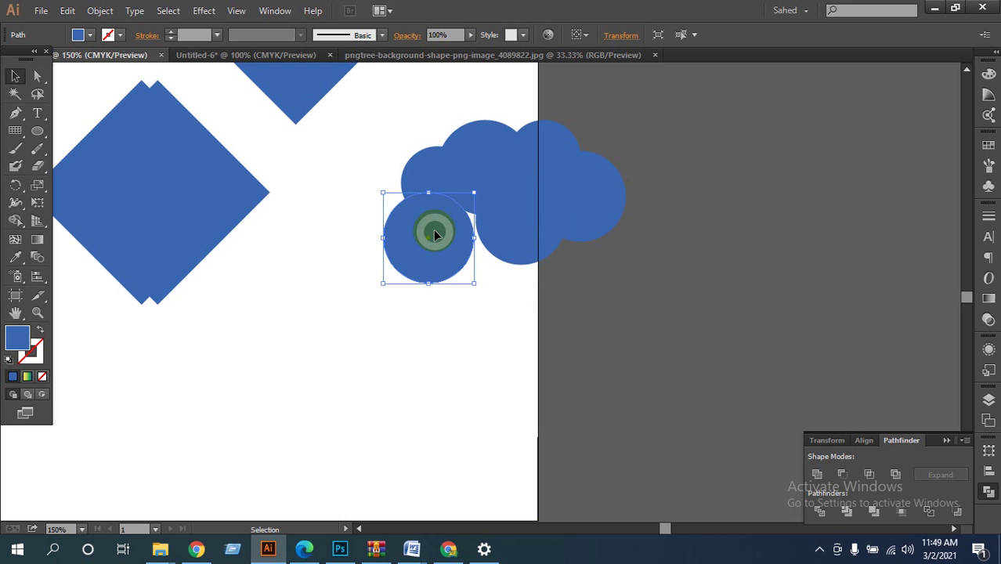
pyautogui.moveTo(473, 284); pyautogui.dragTo(470, 245)
pyautogui.moveTo(467, 245)
pyautogui.mouseDown()
pyautogui.moveTo(496, 262)
pyautogui.moveTo(473, 241)
pyautogui.moveTo(482, 249)
pyautogui.mouseUp()
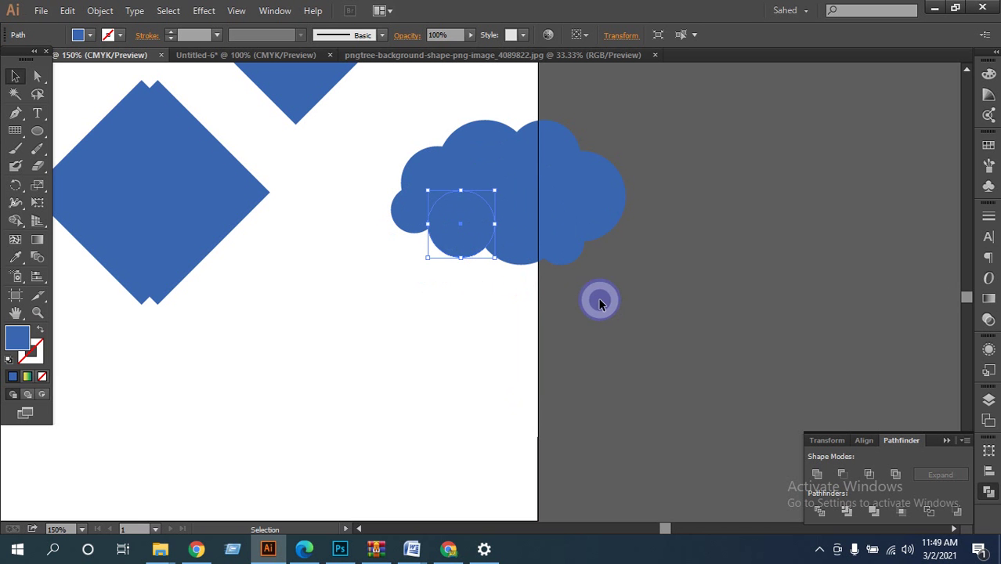
# Merge all the overlapping cloud circles into one shape with Pathfinder Unite.
pyautogui.click(561, 313)
pyautogui.moveTo(653, 303); pyautogui.dragTo(432, 170)
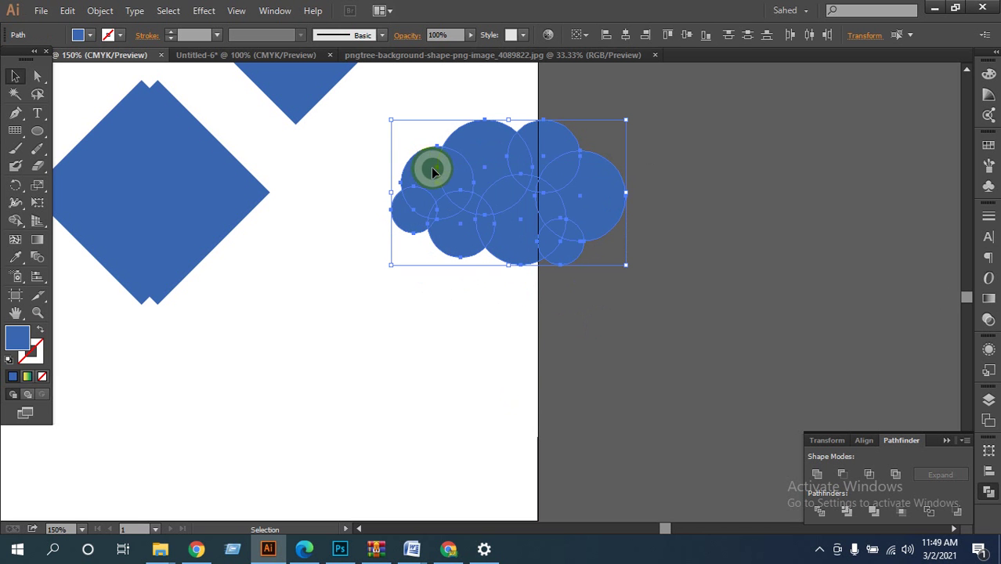
pyautogui.click(817, 475)
pyautogui.click(686, 351)
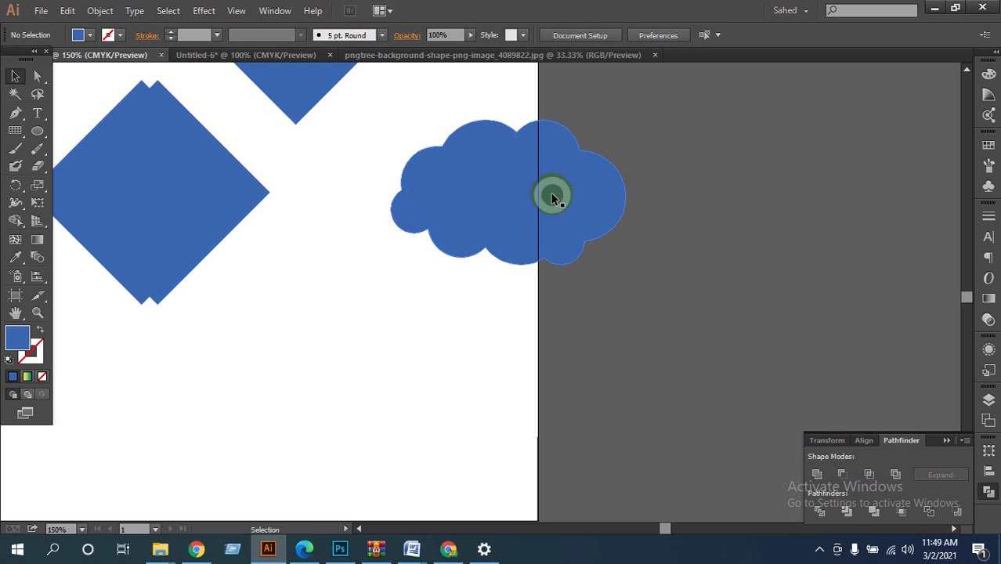
# Reposition the merged cloud to the right of the overlapping diamonds, slightly over the artboard's right edge.
pyautogui.moveTo(552, 194); pyautogui.dragTo(443, 338)
pyautogui.click(585, 322)
pyautogui.click(645, 356)
pyautogui.moveTo(614, 369); pyautogui.dragTo(718, 335)
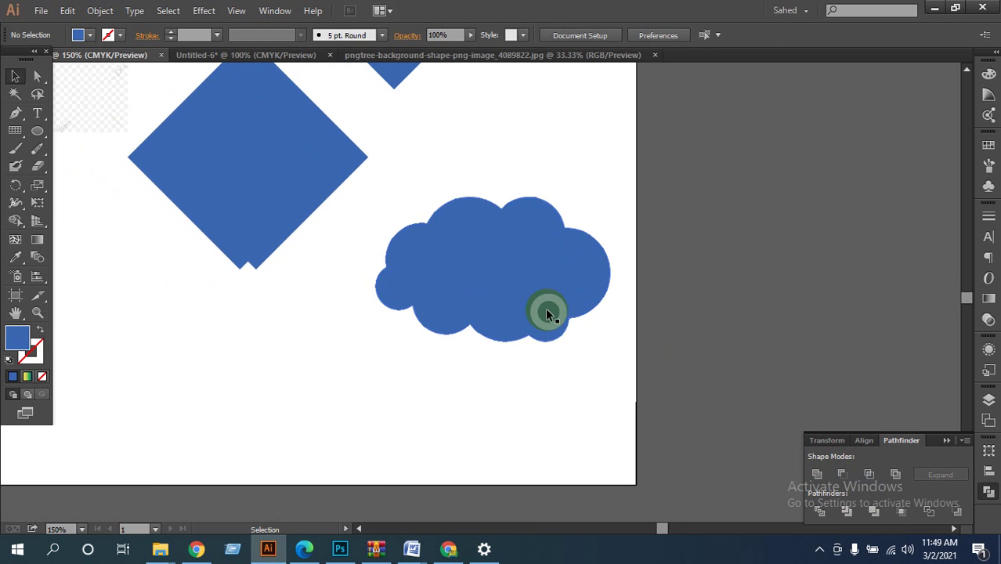
pyautogui.moveTo(547, 313); pyautogui.dragTo(517, 334)
pyautogui.click(679, 379)
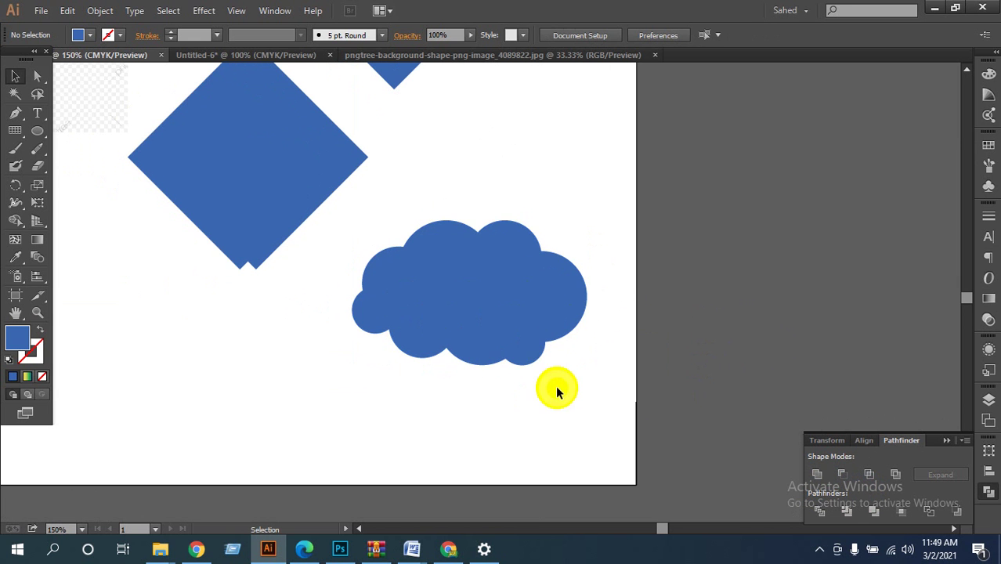
pyautogui.moveTo(543, 366); pyautogui.dragTo(601, 268)
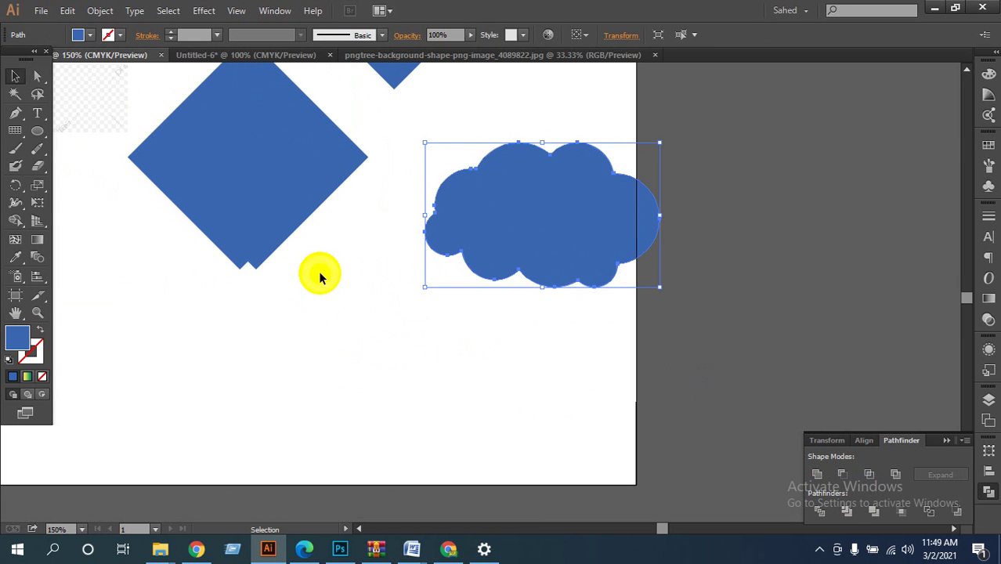
# Draw a narrow vertical ellipse just below the cloud's lower left part.
pyautogui.click(37, 131)
pyautogui.moveTo(467, 300); pyautogui.dragTo(487, 341)
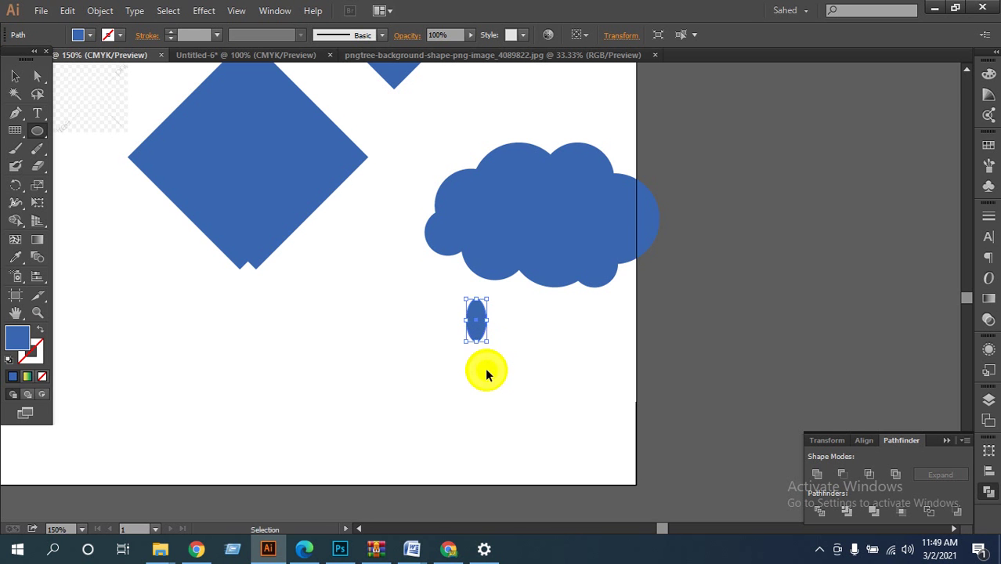
pyautogui.keyDown('ctrl'); pyautogui.click(507, 354); pyautogui.keyUp('ctrl')
pyautogui.keyDown('ctrl'); pyautogui.click(508, 353); pyautogui.keyUp('ctrl')
pyautogui.keyDown('ctrl'); pyautogui.click(487, 226); pyautogui.keyUp('ctrl')
pyautogui.keyDown('ctrl'); pyautogui.click(462, 235); pyautogui.keyUp('ctrl')
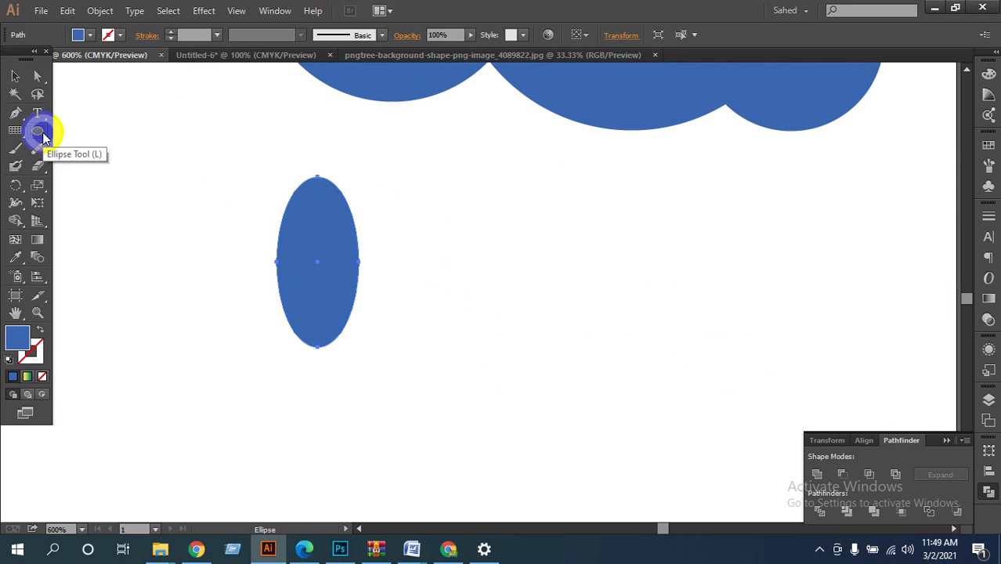
# Collapse both handles of the ellipse's top anchor point to turn it into a sharp tip.
pyautogui.click(37, 76)
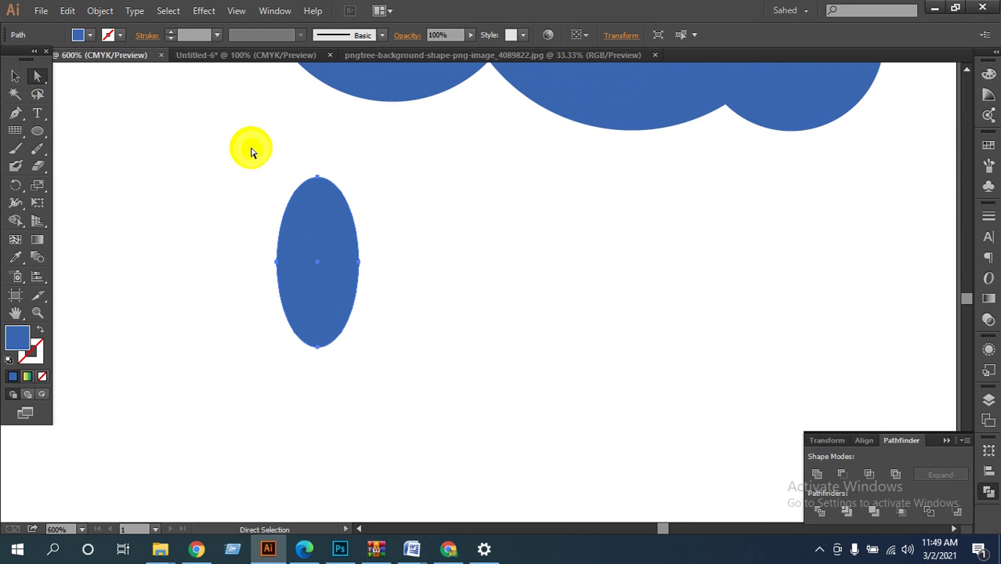
pyautogui.moveTo(251, 151); pyautogui.dragTo(318, 177)
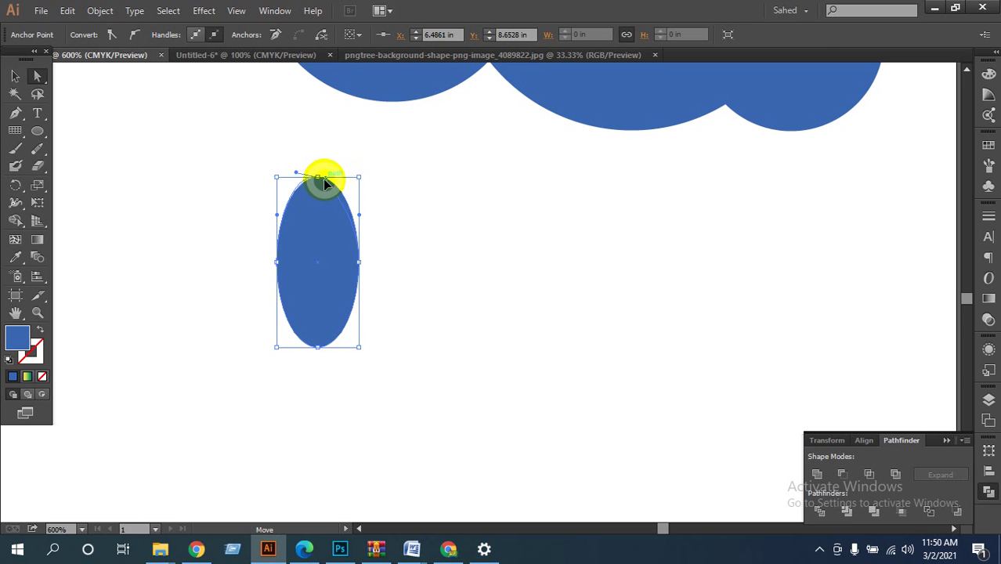
pyautogui.moveTo(318, 184); pyautogui.dragTo(299, 184)
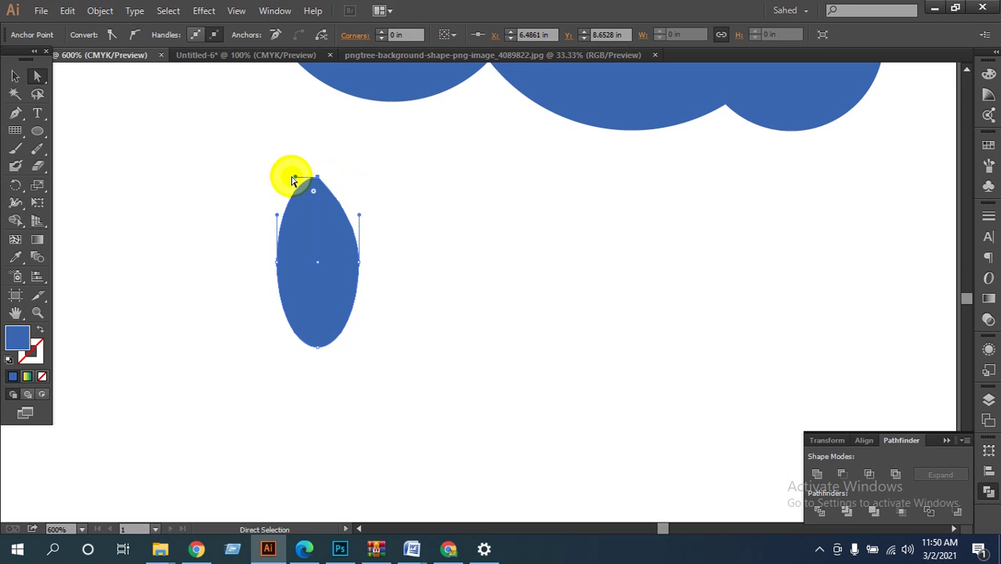
pyautogui.click(316, 180)
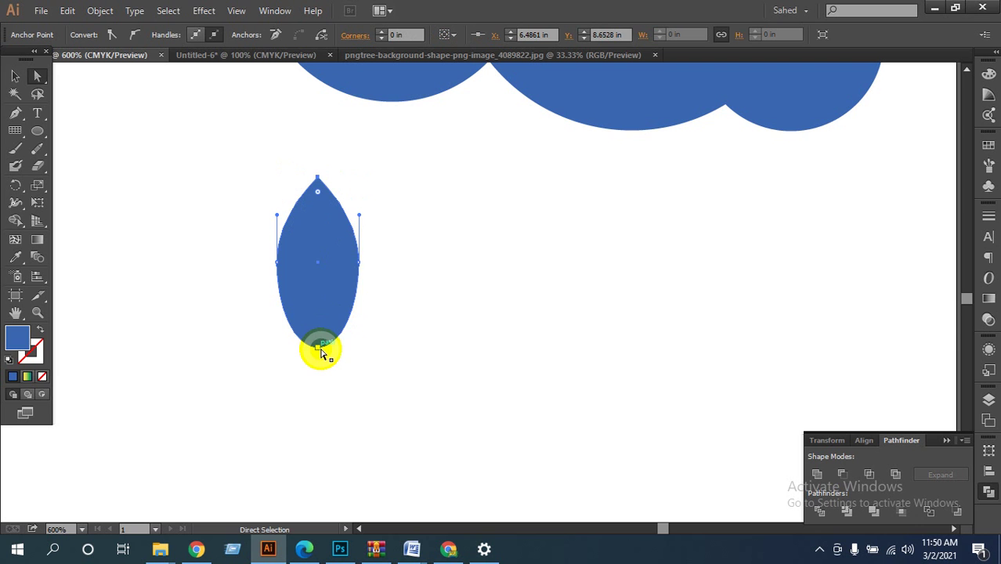
# Shape the ellipse into a raindrop by raising its bottom anchor point and moving the pointed tip higher.
pyautogui.moveTo(317, 353); pyautogui.dragTo(317, 321)
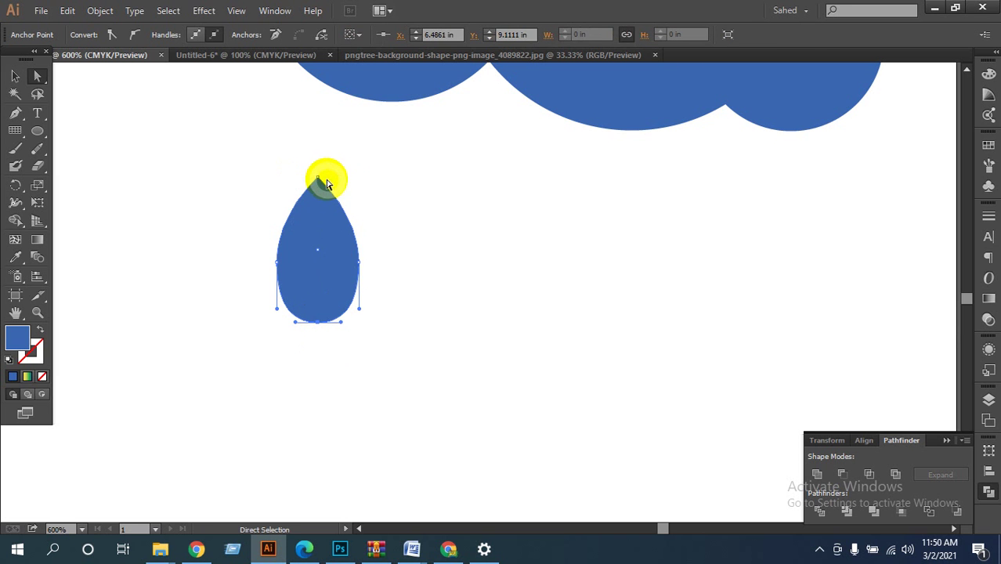
pyautogui.click(318, 181)
pyautogui.moveTo(318, 180); pyautogui.dragTo(317, 157)
pyautogui.click(360, 253)
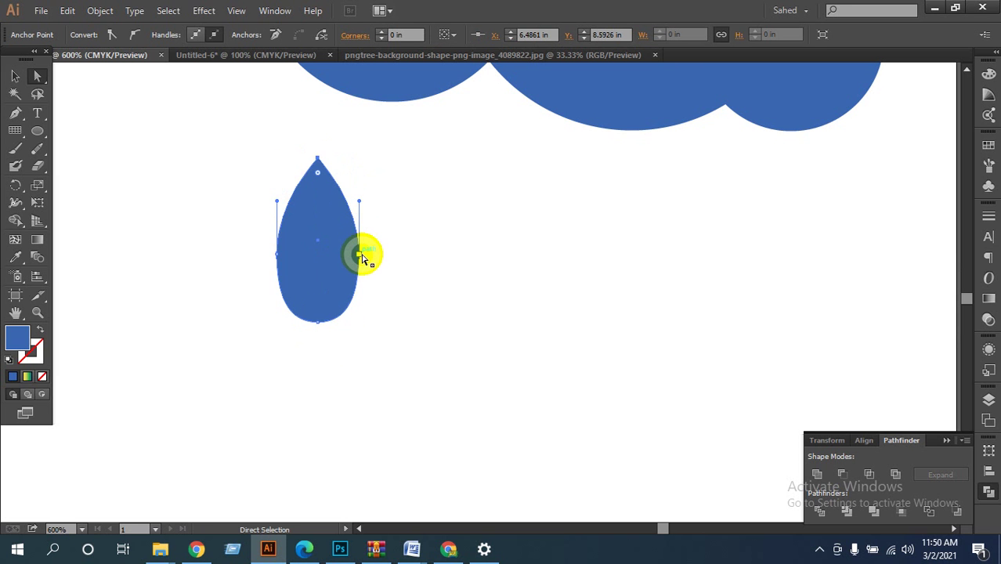
# Widen the raindrop by moving its right and left anchor points slightly outward.
pyautogui.moveTo(384, 247); pyautogui.dragTo(306, 250)
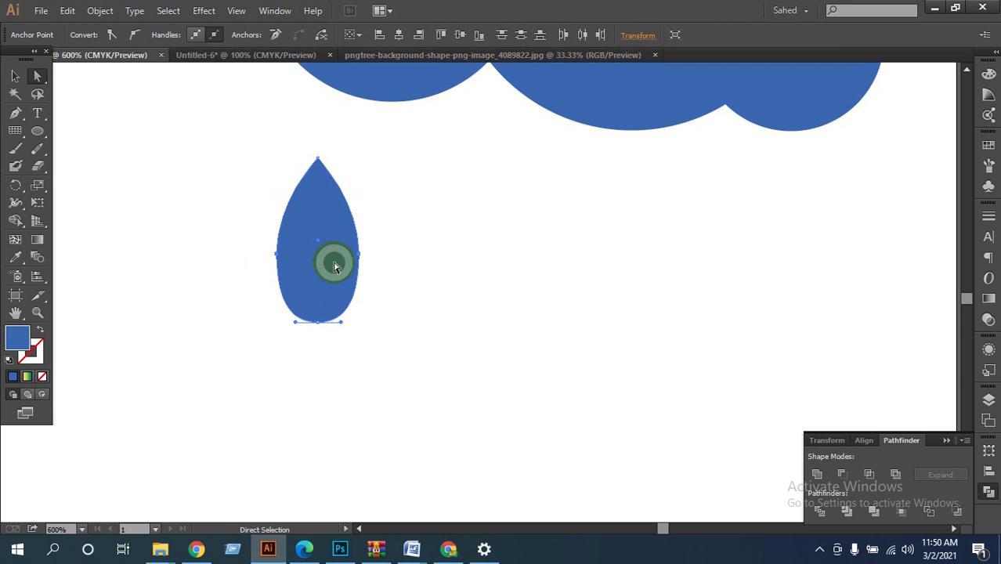
pyautogui.click(359, 260)
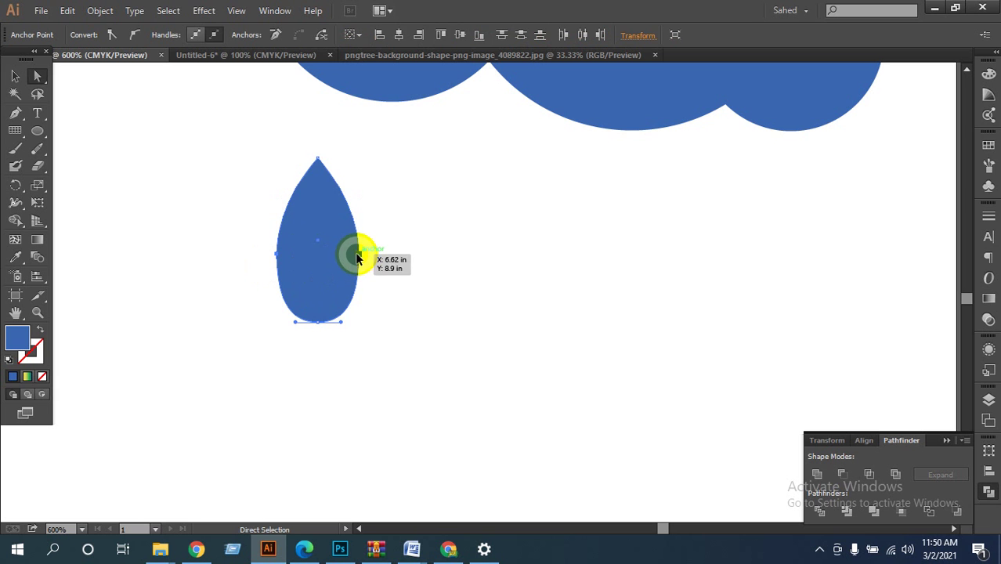
pyautogui.moveTo(357, 258); pyautogui.dragTo(358, 261)
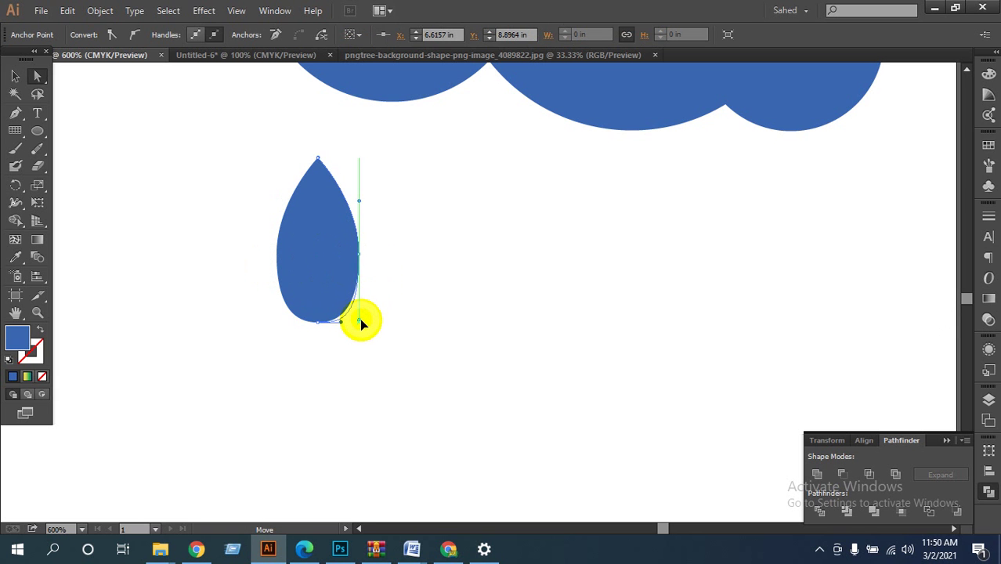
pyautogui.moveTo(360, 320); pyautogui.dragTo(359, 302)
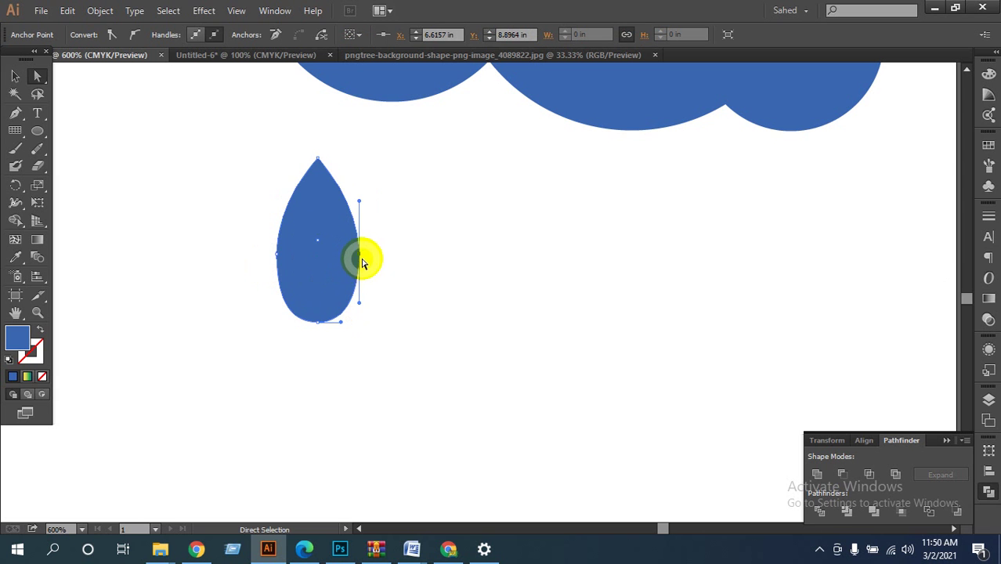
pyautogui.moveTo(362, 263); pyautogui.dragTo(363, 259)
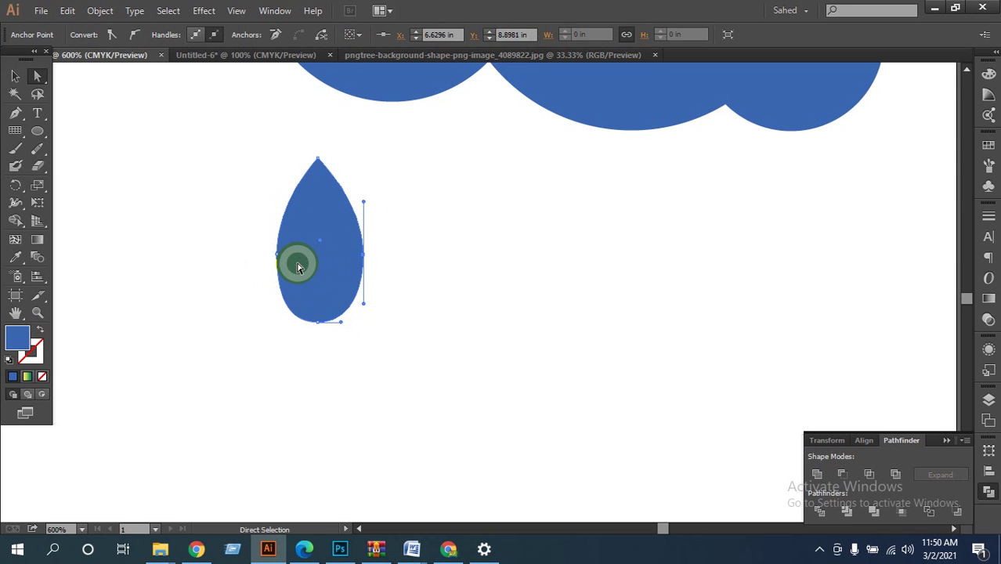
pyautogui.moveTo(283, 261); pyautogui.dragTo(275, 257)
# Stretch the raindrop upward to make it taller, and scale it down to a small drop below the cloud.
pyautogui.click(418, 252)
pyautogui.moveTo(387, 196); pyautogui.dragTo(280, 317)
pyautogui.click(15, 76)
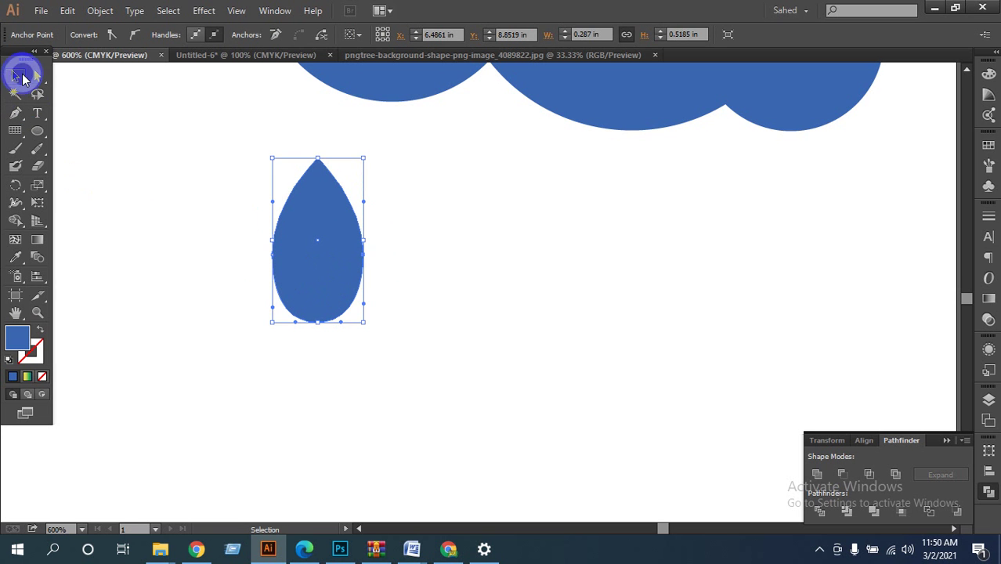
pyautogui.click(298, 147)
pyautogui.click(316, 215)
pyautogui.moveTo(317, 157); pyautogui.dragTo(317, 134)
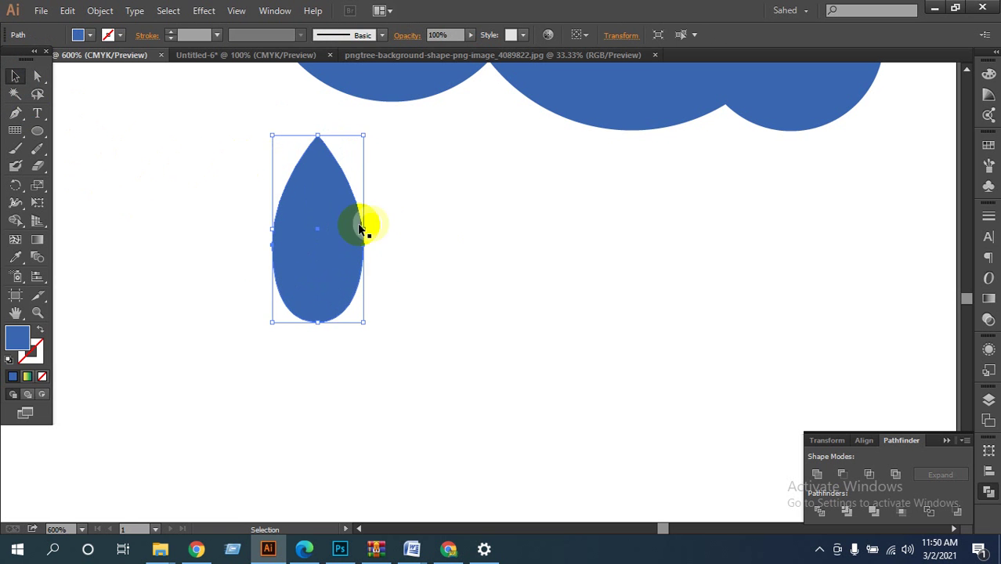
pyautogui.click(327, 230)
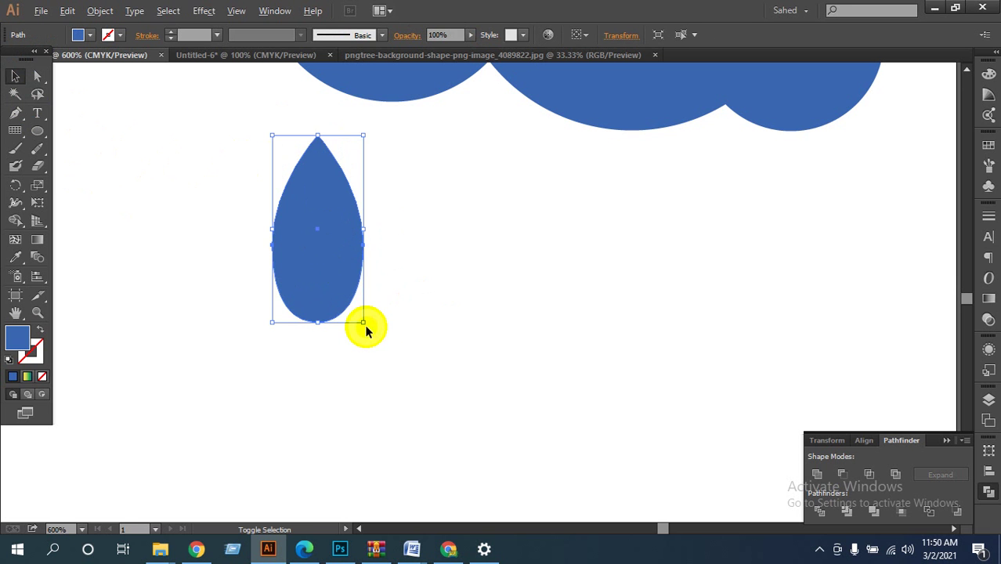
pyautogui.moveTo(362, 322); pyautogui.dragTo(331, 298)
pyautogui.scroll(3, 470, 298)
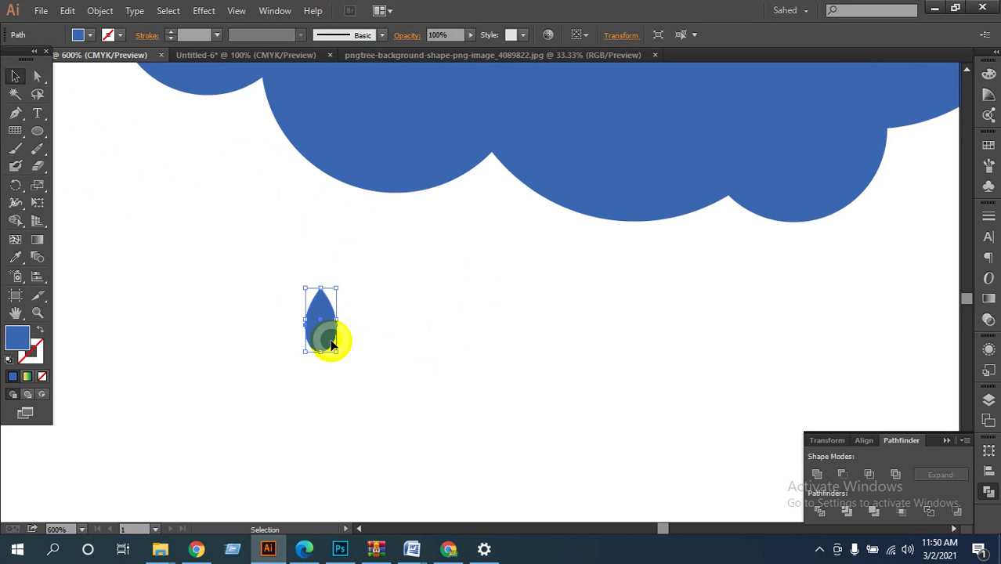
# Lengthen the small raindrop and place two tiny copies of it to its lower right.
pyautogui.moveTo(320, 352); pyautogui.dragTo(364, 382)
pyautogui.click(392, 340)
pyautogui.click(413, 365)
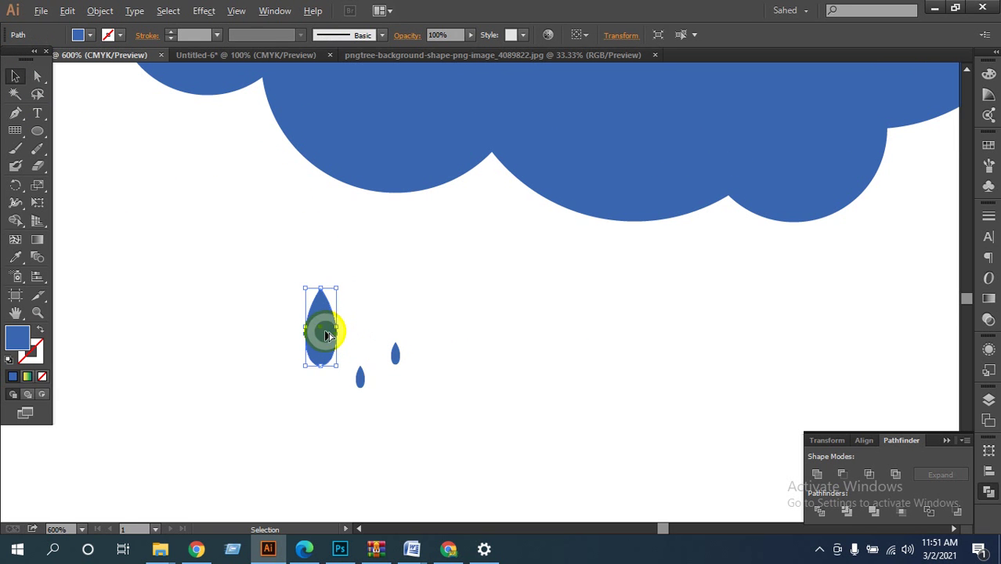
# Duplicate the large raindrop to its upper right and add a medium-sized drop below the original.
pyautogui.moveTo(327, 335); pyautogui.dragTo(373, 309)
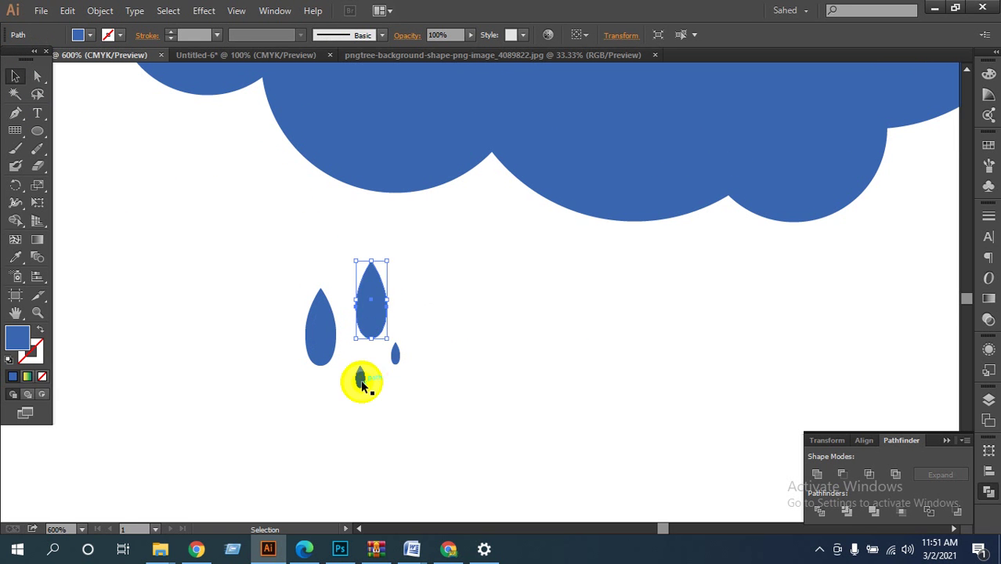
pyautogui.moveTo(360, 383); pyautogui.dragTo(344, 432)
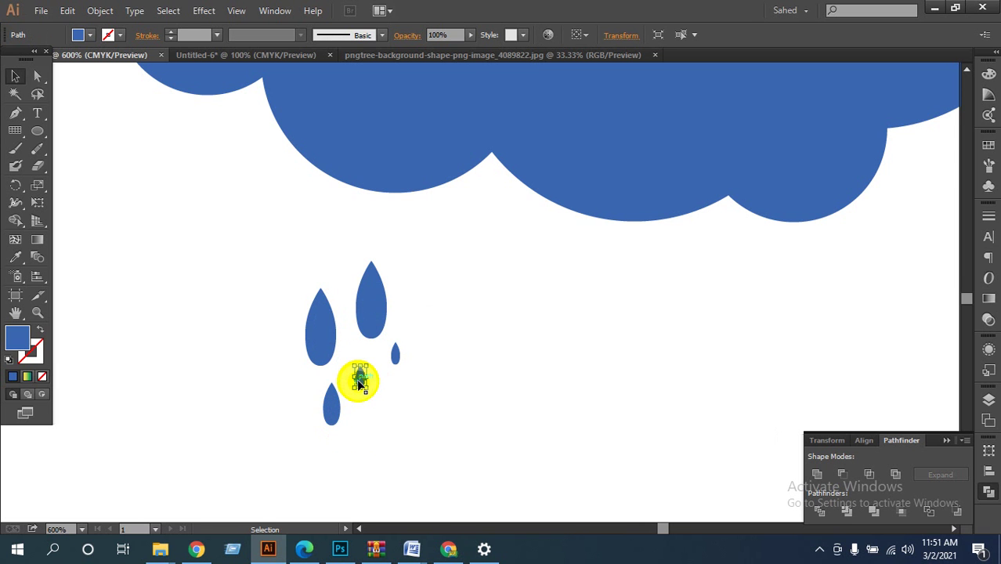
pyautogui.moveTo(360, 382)
pyautogui.mouseDown()
pyautogui.moveTo(402, 327)
pyautogui.moveTo(364, 318)
pyautogui.moveTo(379, 385)
pyautogui.mouseUp()
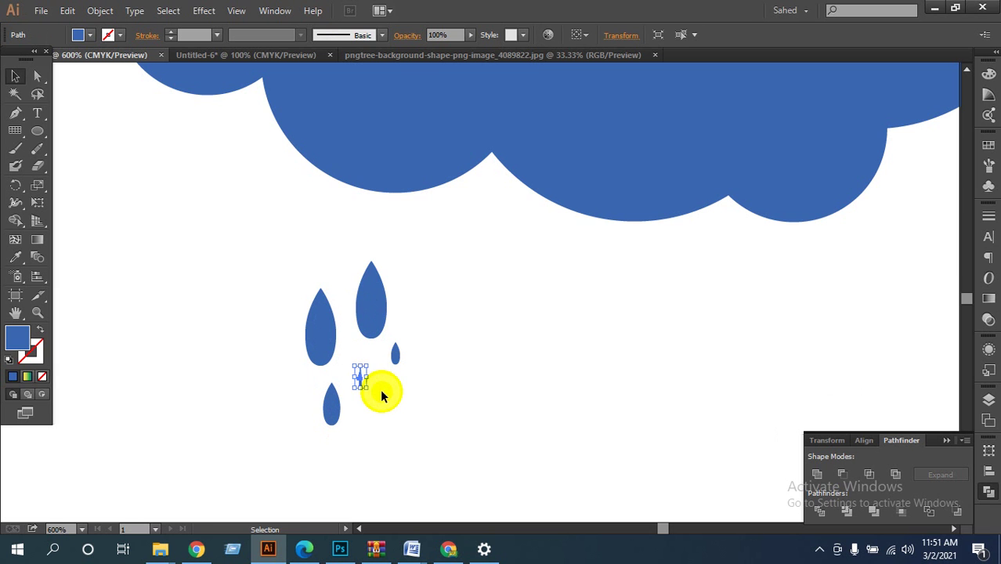
pyautogui.press('v')
pyautogui.click(377, 397)
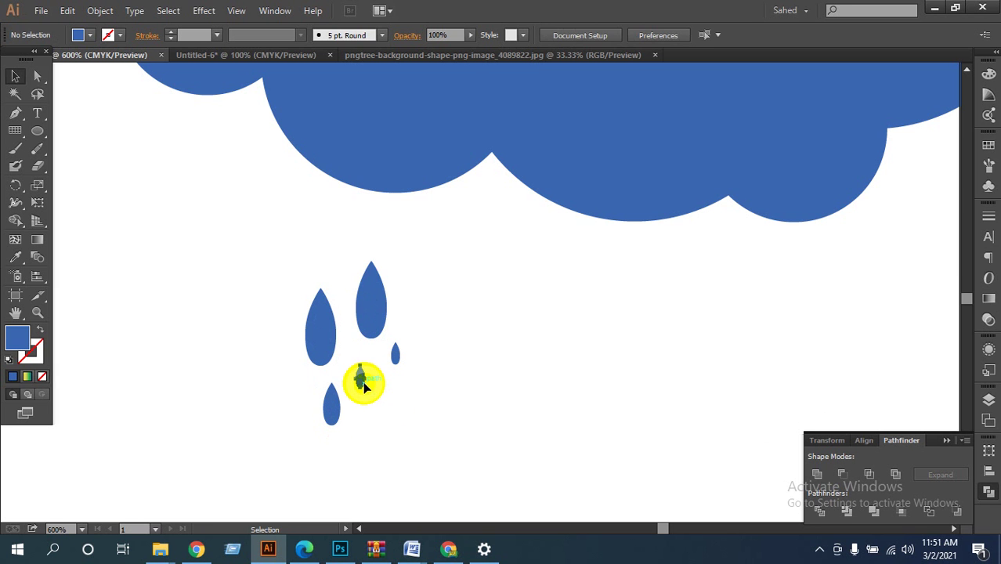
# Copy the small raindrop between the two large drops and to the lower right, and copy the medium drop to the right of the group.
pyautogui.moveTo(363, 382); pyautogui.dragTo(346, 297)
pyautogui.moveTo(331, 404); pyautogui.dragTo(416, 314)
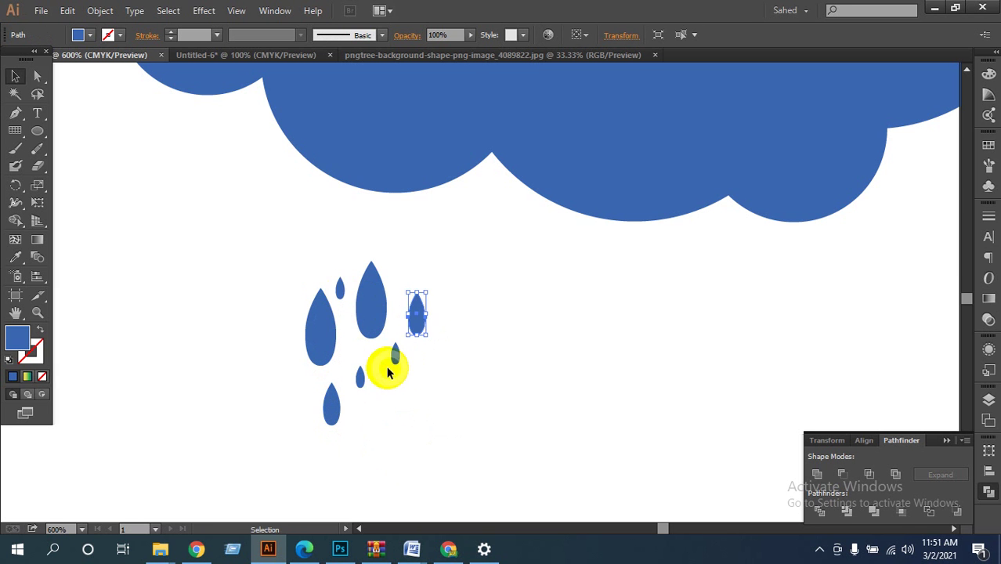
pyautogui.moveTo(357, 381); pyautogui.dragTo(383, 408)
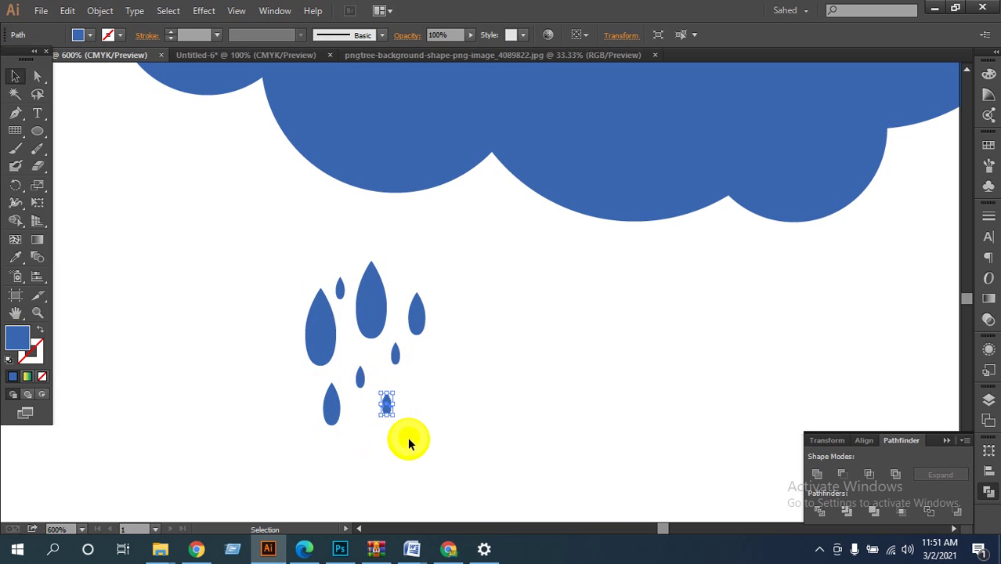
# Scale the new lower-right raindrop down to about half its size.
pyautogui.keyDown('ctrl'); pyautogui.click(426, 401); pyautogui.keyUp('ctrl')
pyautogui.keyDown('ctrl'); pyautogui.click(426, 399); pyautogui.keyUp('ctrl')
pyautogui.keyDown('ctrl'); pyautogui.click(502, 267); pyautogui.keyUp('ctrl')
pyautogui.moveTo(535, 276); pyautogui.dragTo(473, 469)
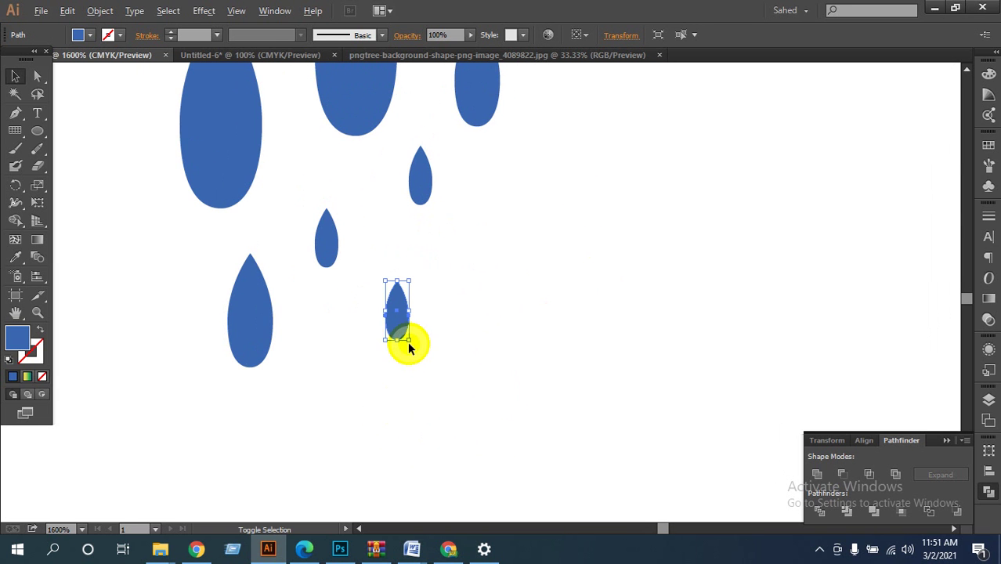
pyautogui.moveTo(409, 341); pyautogui.dragTo(398, 331)
pyautogui.click(464, 339)
pyautogui.scroll(5, 483, 429)
pyautogui.hscroll(1, 482, 429)
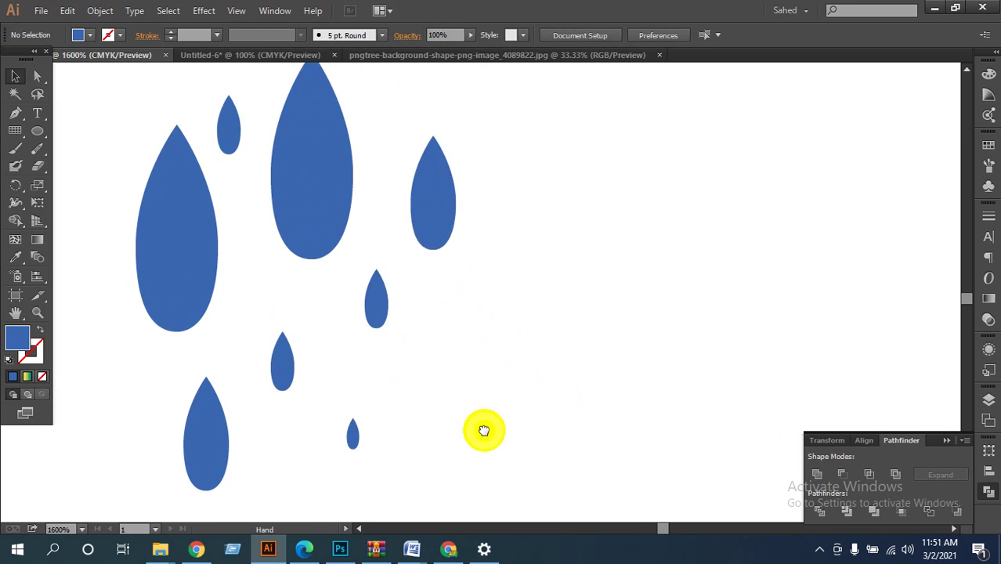
pyautogui.scroll(-5, 453, 395)
pyautogui.hscroll(1, 364, 385)
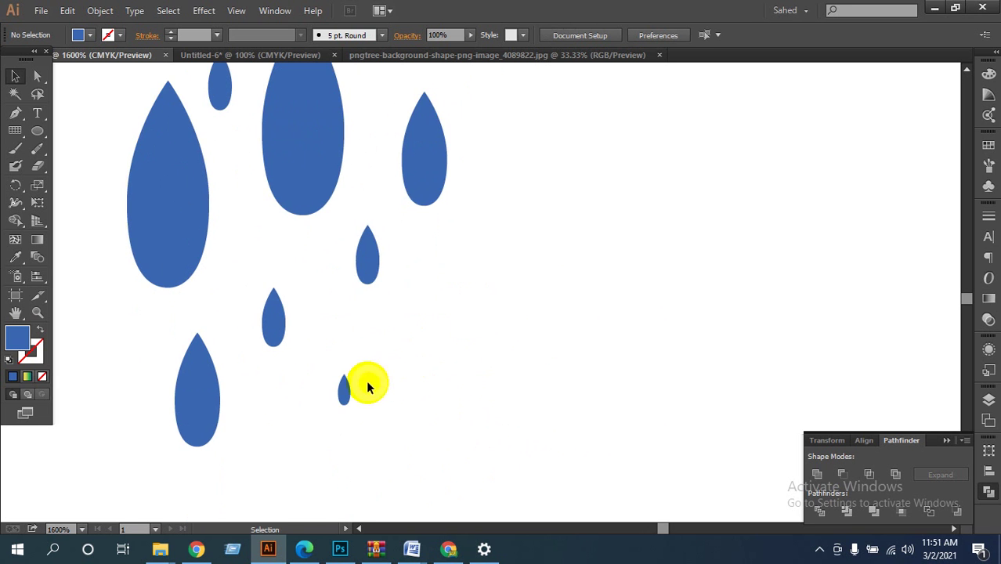
# Scatter two tiny, two small and two medium copies of the raindrops into the gaps and around the right and lower sides.
pyautogui.moveTo(346, 396); pyautogui.dragTo(508, 125)
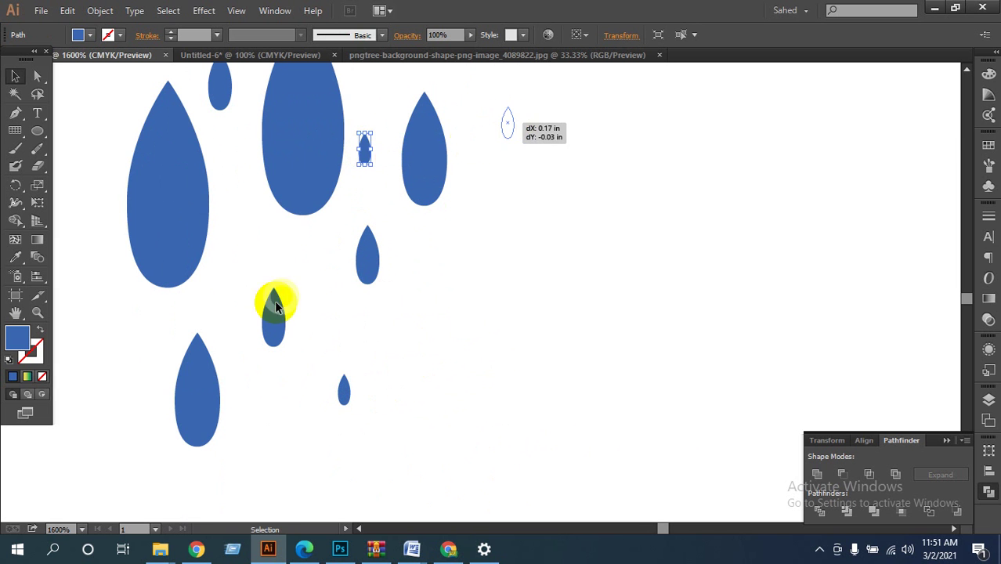
pyautogui.moveTo(207, 388); pyautogui.dragTo(501, 243)
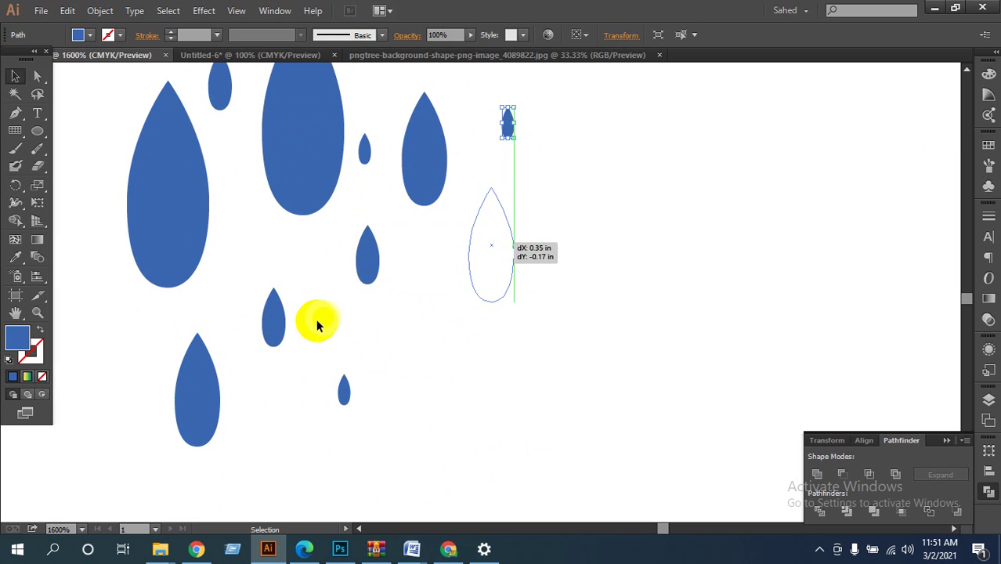
pyautogui.moveTo(278, 332); pyautogui.dragTo(490, 386)
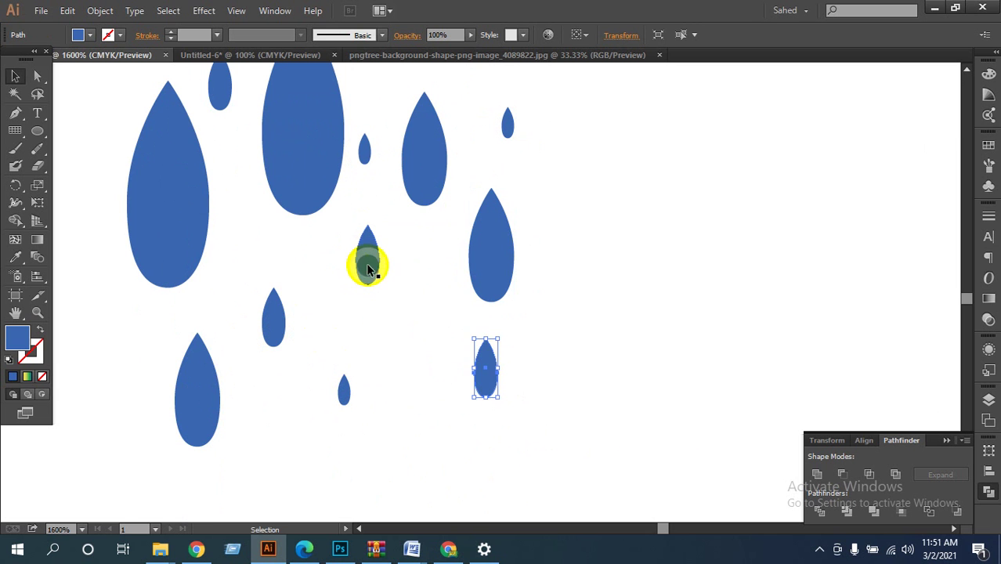
pyautogui.moveTo(368, 273); pyautogui.dragTo(401, 350)
pyautogui.moveTo(424, 164); pyautogui.dragTo(316, 452)
# Select all the raindrops and duplicate the cluster three times to the right, above and below, for denser rain under the cloud.
pyautogui.keyDown('ctrl'); pyautogui.keyDown('alt'); pyautogui.click(509, 353); pyautogui.keyUp('alt'); pyautogui.keyUp('ctrl')
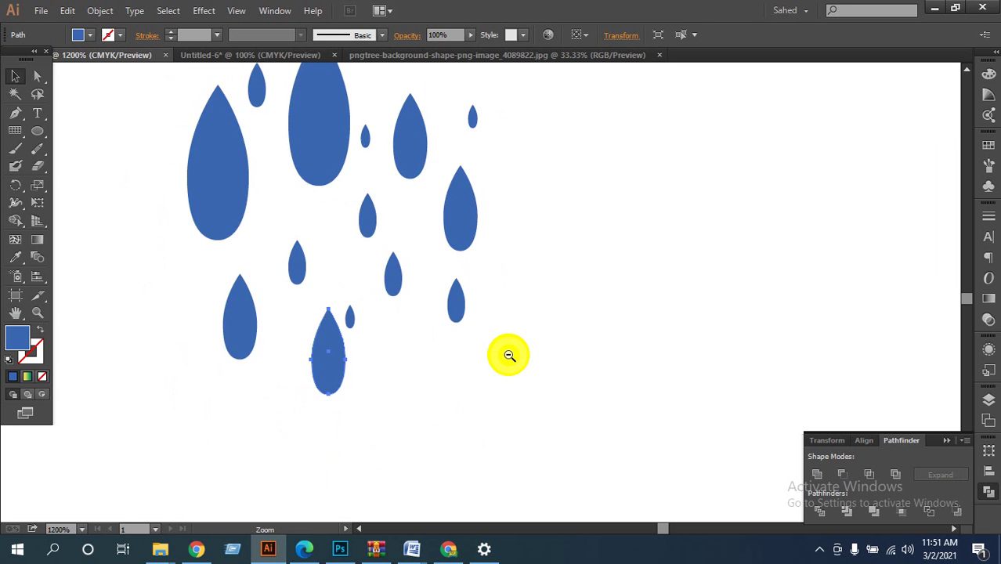
pyautogui.keyDown('ctrl'); pyautogui.keyDown('alt'); pyautogui.click(509, 354); pyautogui.keyUp('alt'); pyautogui.keyUp('ctrl')
pyautogui.keyDown('ctrl'); pyautogui.keyDown('alt'); pyautogui.click(509, 352); pyautogui.keyUp('alt'); pyautogui.keyUp('ctrl')
pyautogui.keyDown('ctrl'); pyautogui.keyDown('alt'); pyautogui.click(509, 350); pyautogui.keyUp('alt'); pyautogui.keyUp('ctrl')
pyautogui.keyDown('ctrl'); pyautogui.keyDown('alt'); pyautogui.click(517, 360); pyautogui.keyUp('alt'); pyautogui.keyUp('ctrl')
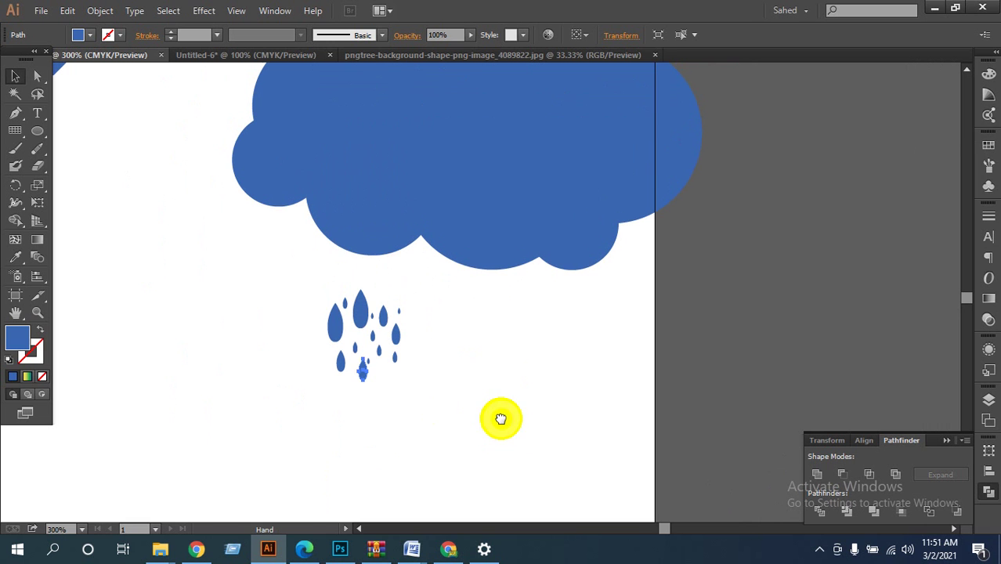
pyautogui.moveTo(263, 290); pyautogui.dragTo(435, 445)
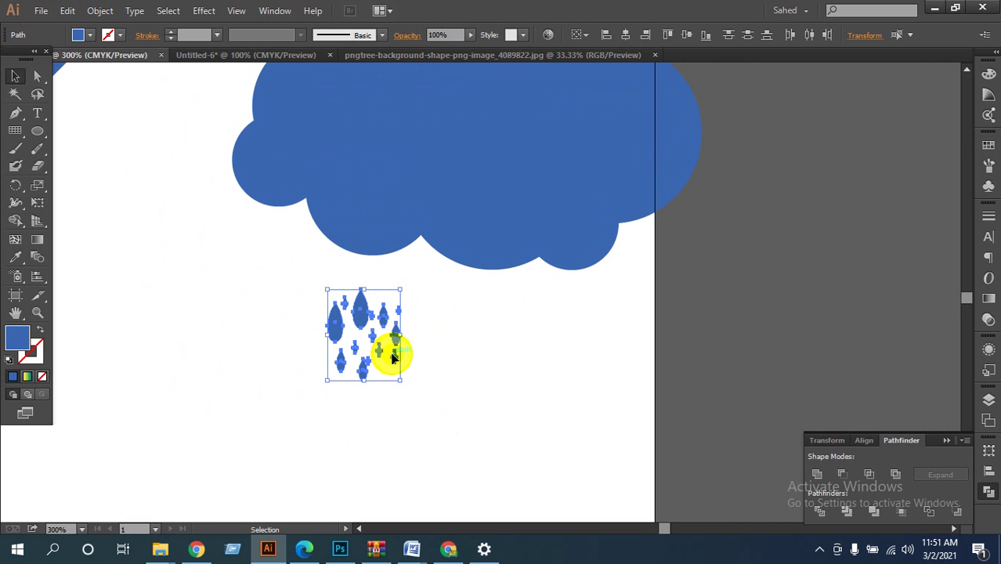
pyautogui.keyDown('alt'); pyautogui.moveTo(388, 329); pyautogui.dragTo(398, 394); pyautogui.keyUp('alt')
pyautogui.keyDown('alt'); pyautogui.moveTo(390, 394); pyautogui.dragTo(441, 352); pyautogui.keyUp('alt')
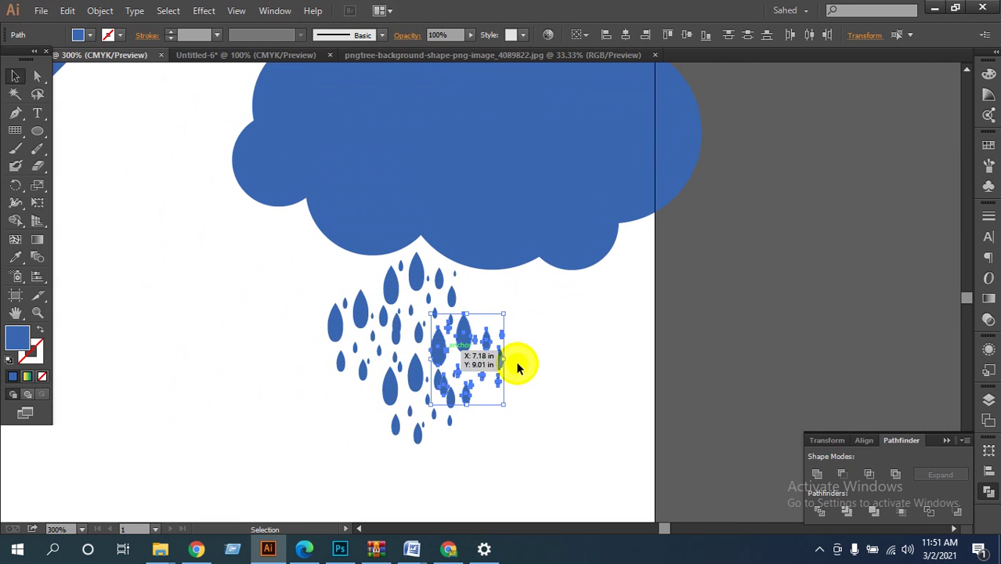
pyautogui.click(578, 409)
pyautogui.hotkey('ctrl', 'alt', 'space')
pyautogui.keyDown('ctrl'); pyautogui.keyDown('alt'); pyautogui.click(554, 366); pyautogui.keyUp('alt'); pyautogui.keyUp('ctrl')
pyautogui.keyDown('ctrl'); pyautogui.keyDown('alt'); pyautogui.click(554, 366); pyautogui.keyUp('alt'); pyautogui.keyUp('ctrl')
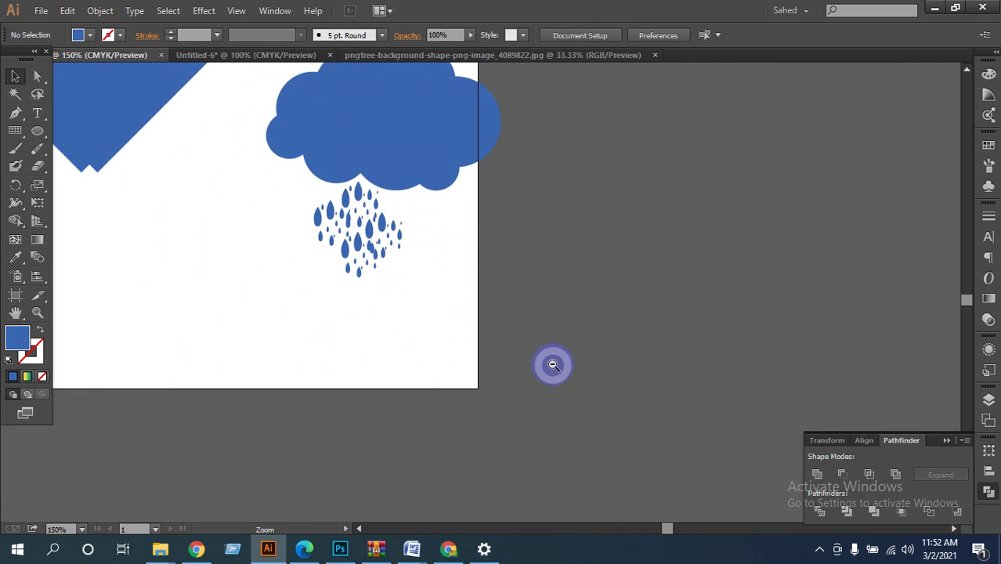
pyautogui.scroll(3, 472, 391)
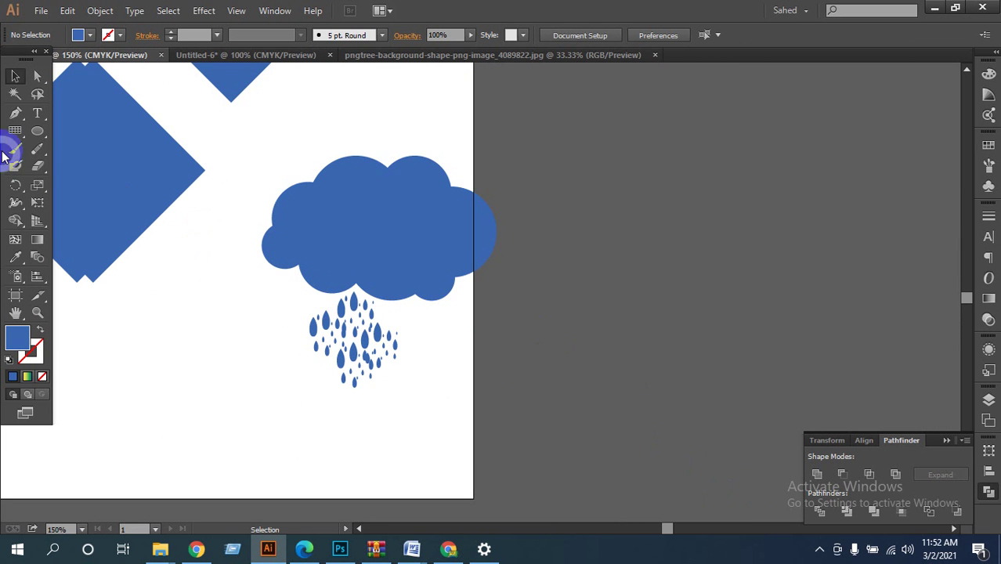
pyautogui.moveTo(379, 270); pyautogui.dragTo(381, 273)
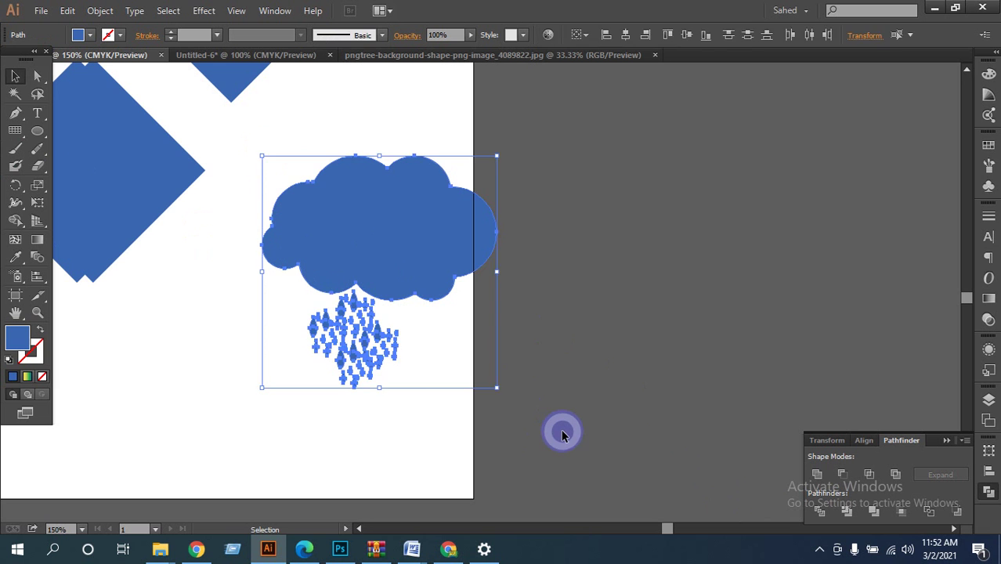
pyautogui.click(561, 429)
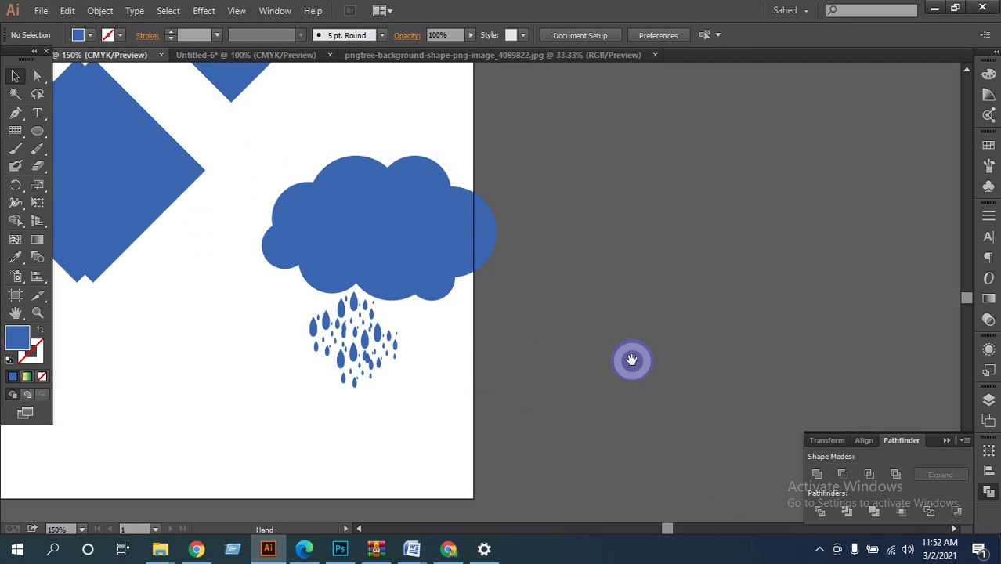
pyautogui.moveTo(632, 360); pyautogui.dragTo(550, 373)
pyautogui.moveTo(641, 292); pyautogui.dragTo(479, 330)
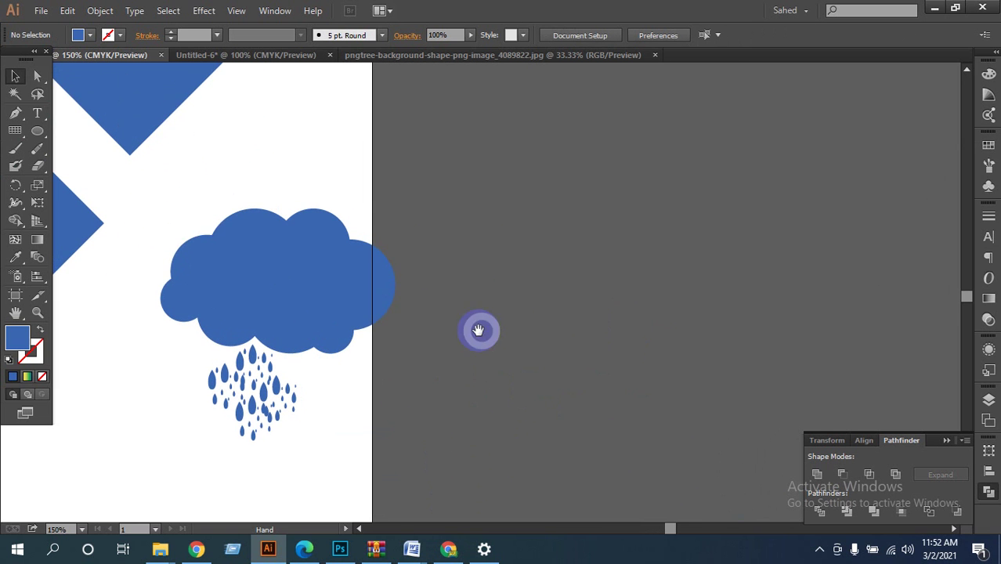
pyautogui.moveTo(171, 194); pyautogui.dragTo(480, 367)
pyautogui.click(478, 360)
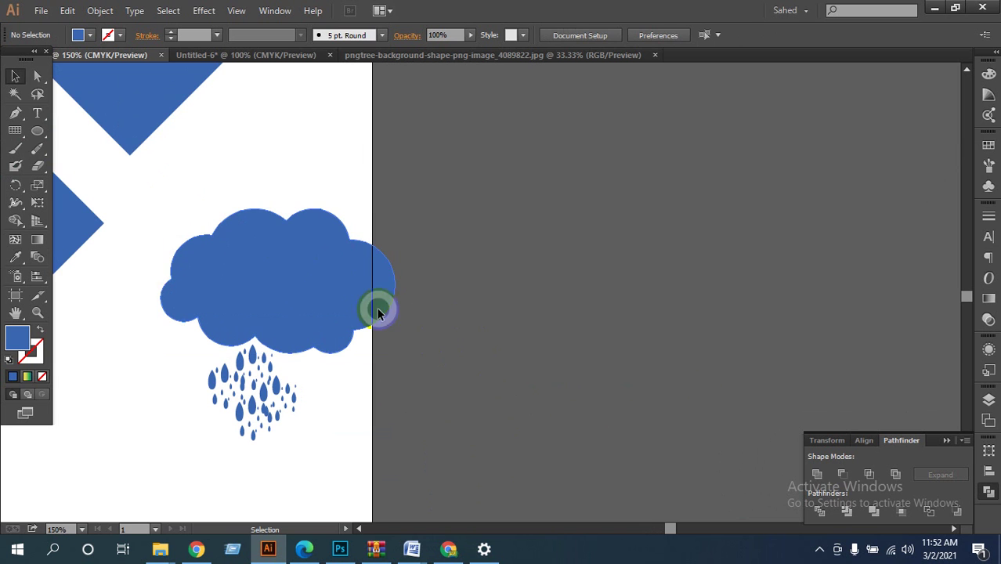
pyautogui.hscroll(4, 582, 404)
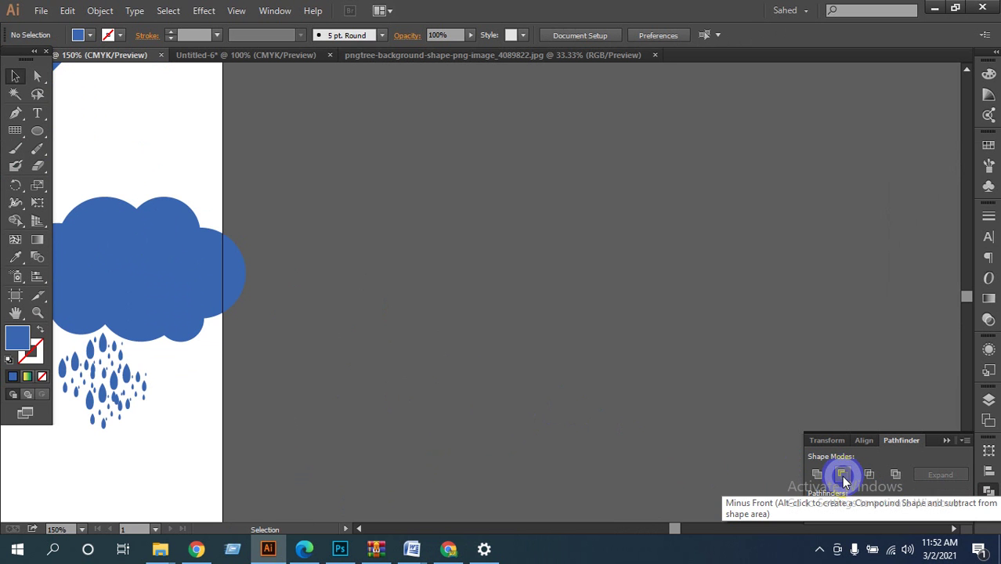
# Draw a circle on the empty area right of the artboard and place an overlapping copy slightly to its lower right.
pyautogui.moveTo(433, 342); pyautogui.dragTo(629, 353)
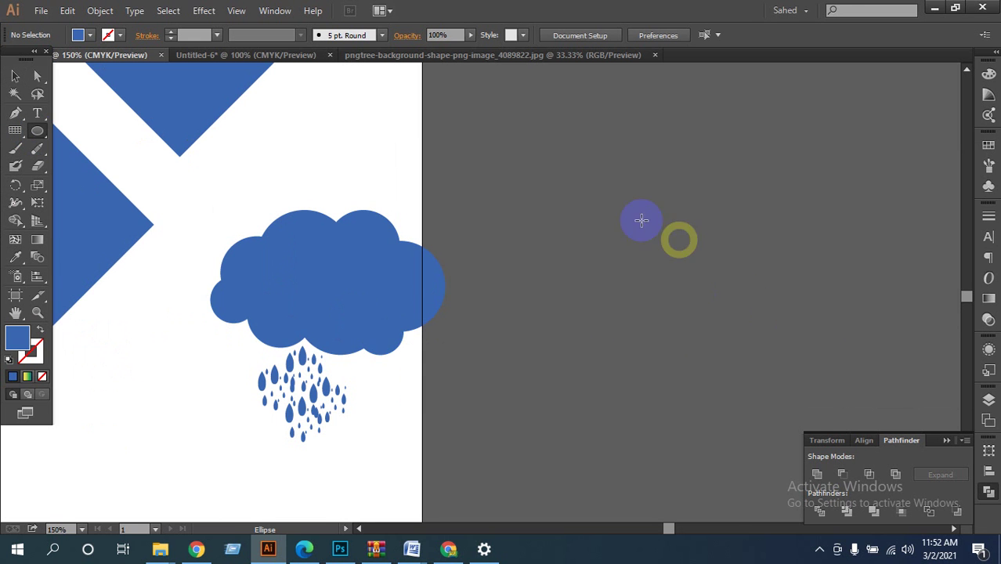
pyautogui.moveTo(593, 199); pyautogui.dragTo(683, 287)
pyautogui.click(15, 77)
pyautogui.moveTo(619, 197)
pyautogui.mouseDown()
pyautogui.moveTo(699, 206)
pyautogui.moveTo(634, 185)
pyautogui.mouseUp()
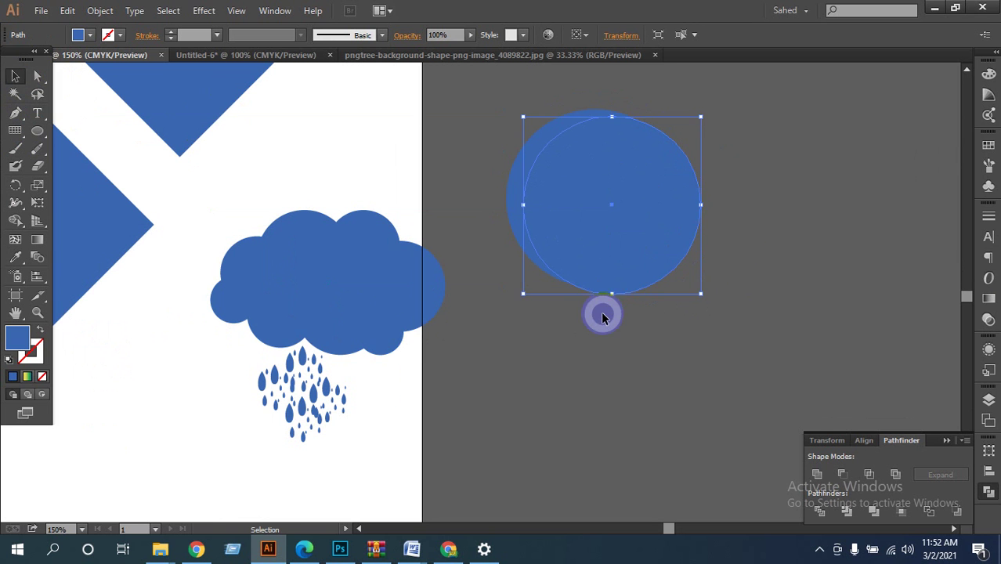
# Shrink the copied circle into an ellipse about 2.11 in wide and 1.85 in high, overlapping the right part of the original circle.
pyautogui.moveTo(610, 291); pyautogui.dragTo(615, 287)
pyautogui.moveTo(613, 273); pyautogui.dragTo(612, 277)
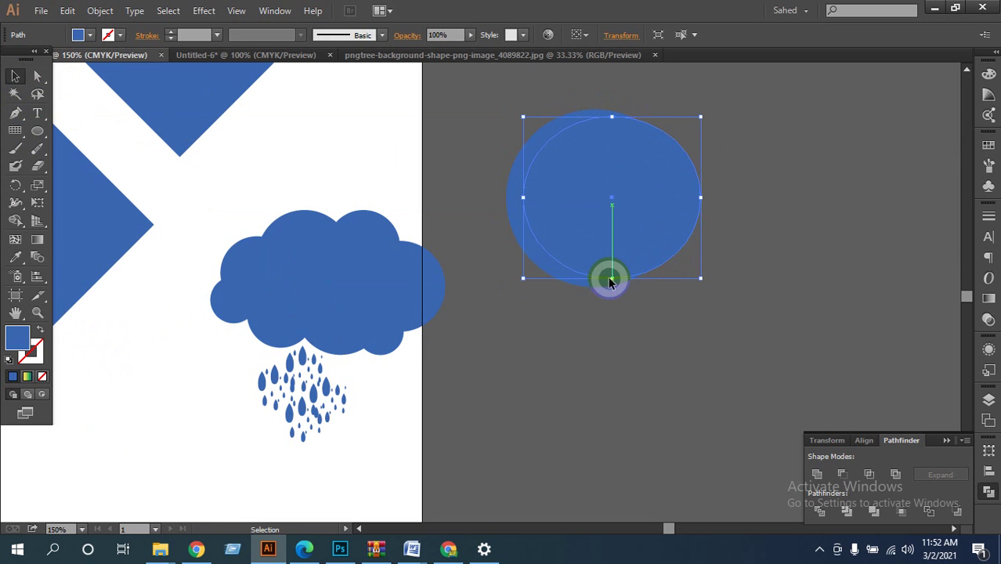
pyautogui.moveTo(642, 174); pyautogui.dragTo(661, 161)
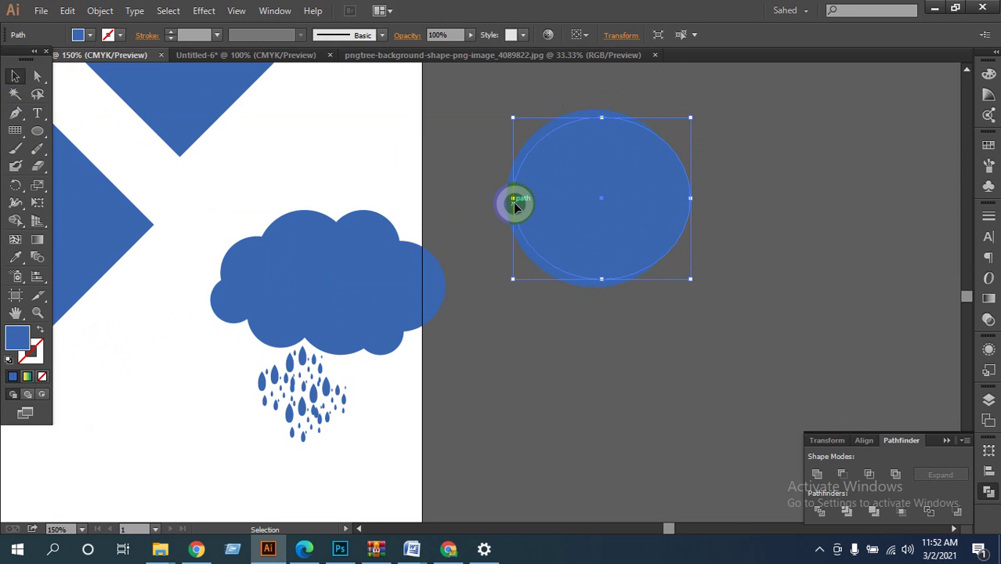
pyautogui.moveTo(514, 198); pyautogui.dragTo(523, 198)
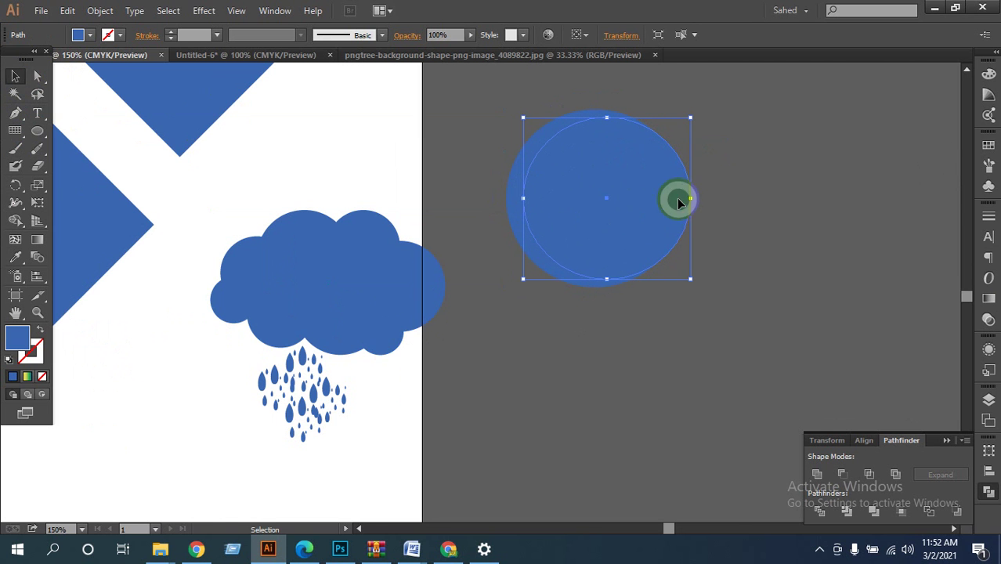
pyautogui.moveTo(603, 277); pyautogui.dragTo(607, 226)
pyautogui.click(616, 123)
pyautogui.moveTo(608, 120); pyautogui.dragTo(607, 125)
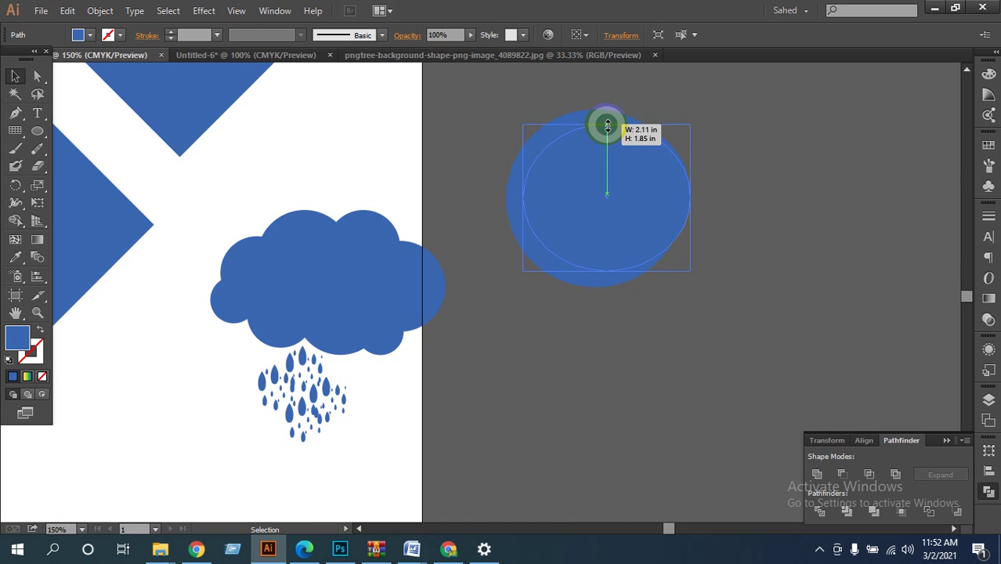
pyautogui.click(778, 190)
pyautogui.click(675, 215)
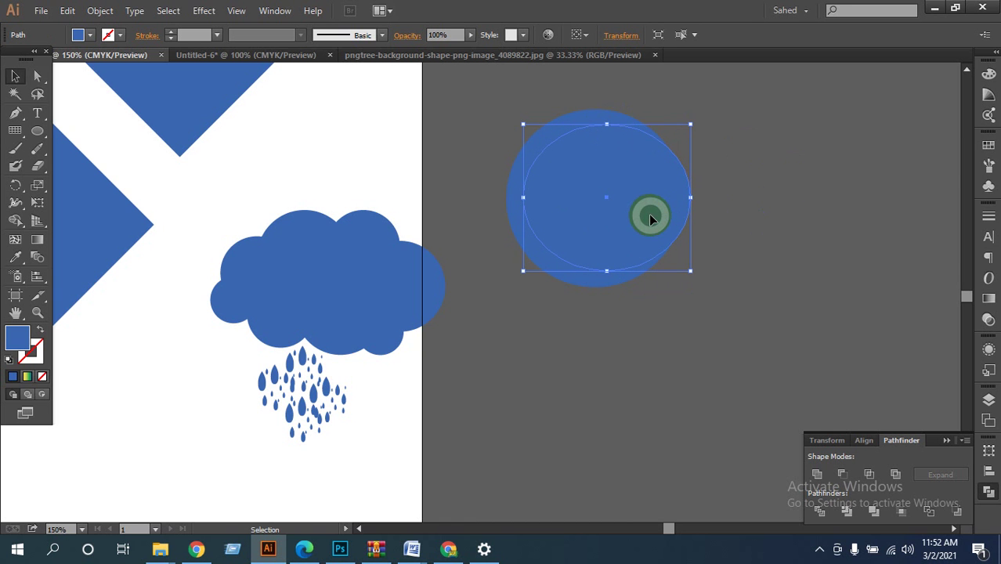
pyautogui.doubleClick(649, 218)
pyautogui.click(697, 202)
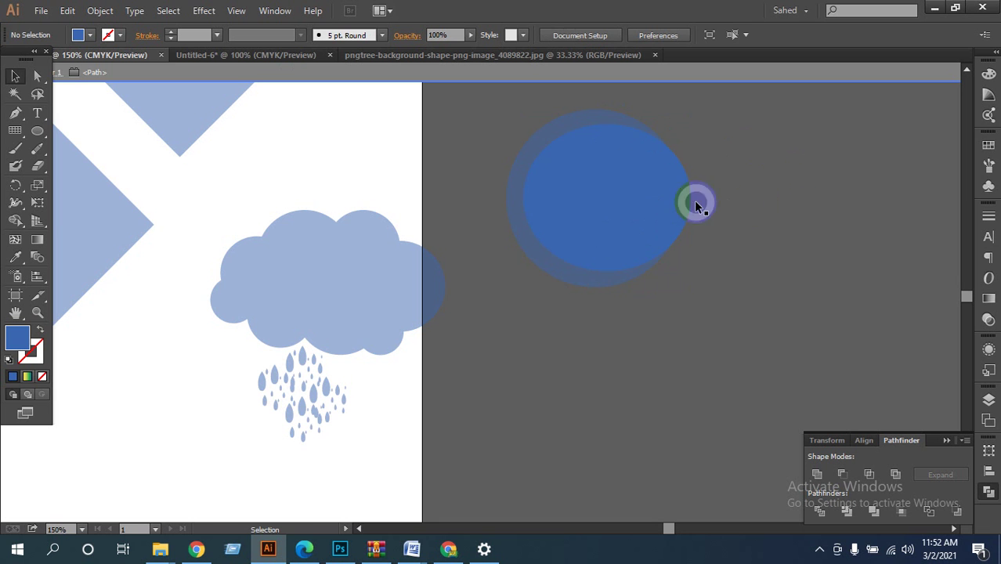
pyautogui.doubleClick(741, 200)
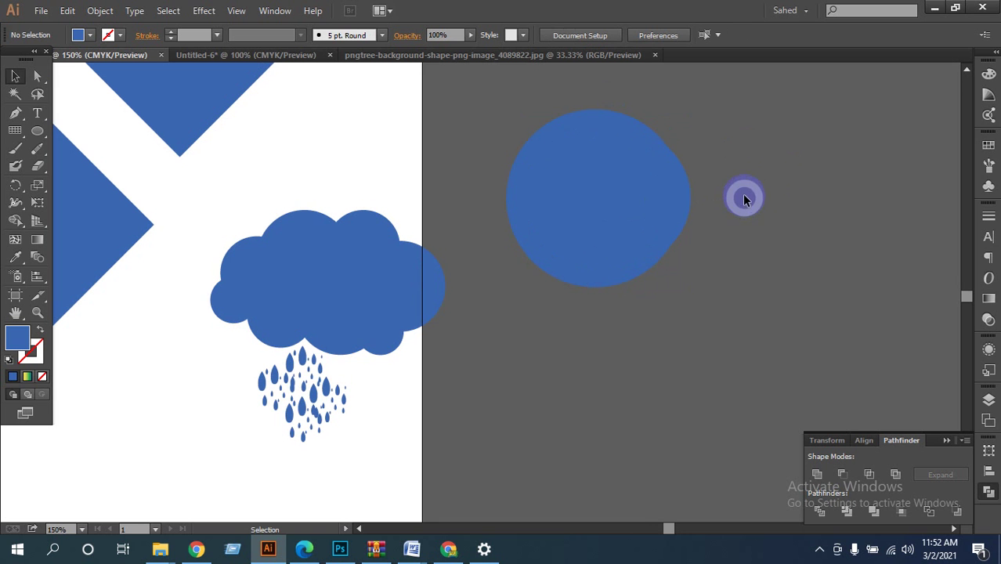
# Move the ellipse left until its right edge meets the circle's, and cut it out of the circle with Minus Front.
pyautogui.click(656, 217)
pyautogui.moveTo(790, 139); pyautogui.dragTo(593, 289)
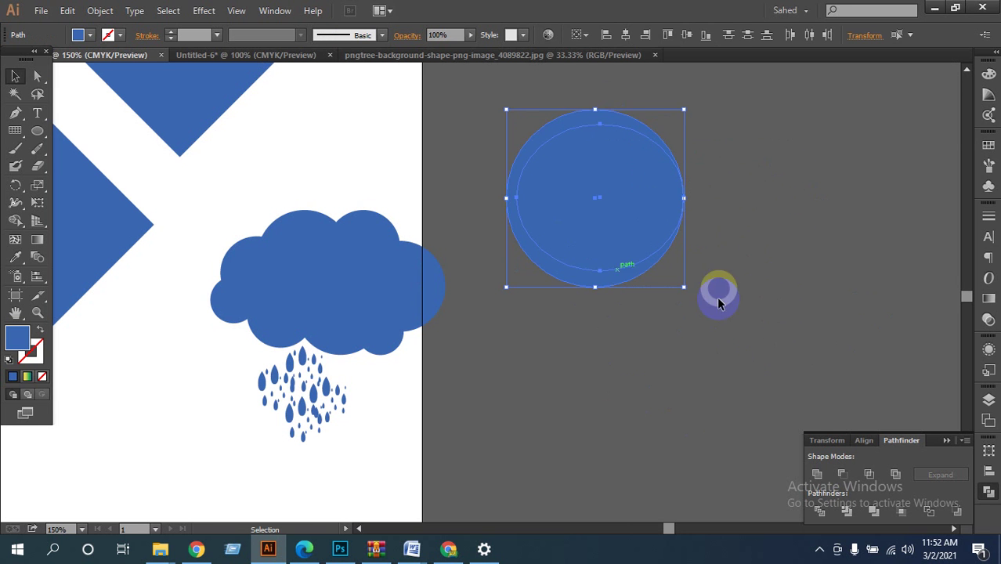
pyautogui.click(846, 478)
pyautogui.click(837, 315)
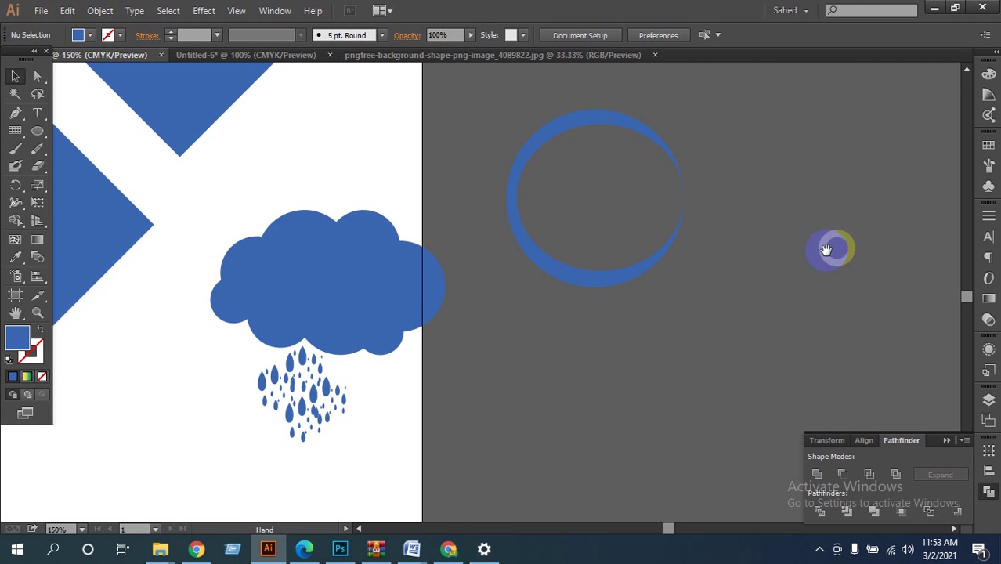
# Draw a circle to the right of the crescent ring and place three overlapping copies above, lower left and lower right of it.
pyautogui.moveTo(749, 281); pyautogui.dragTo(465, 352)
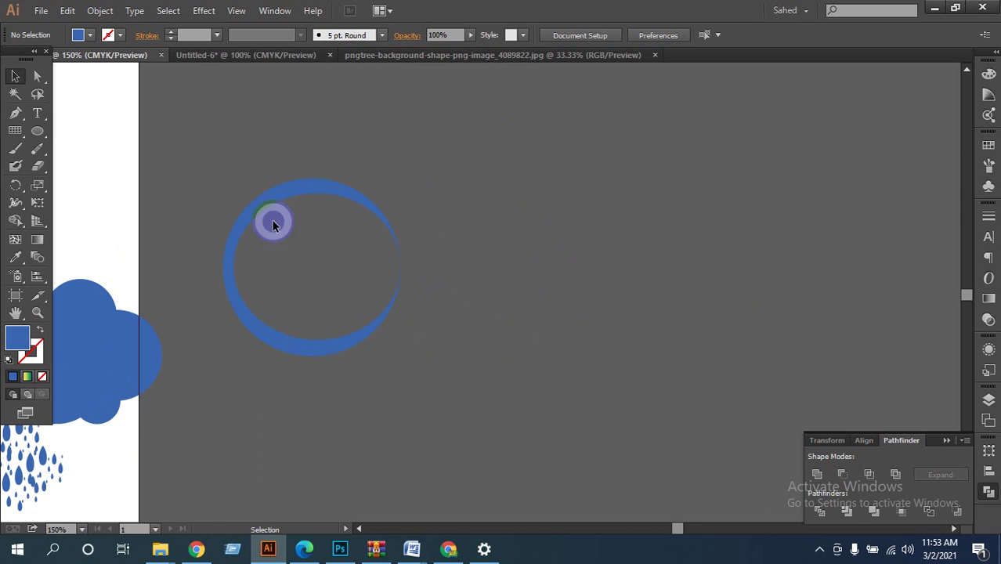
pyautogui.click(37, 131)
pyautogui.moveTo(634, 192); pyautogui.dragTo(698, 275)
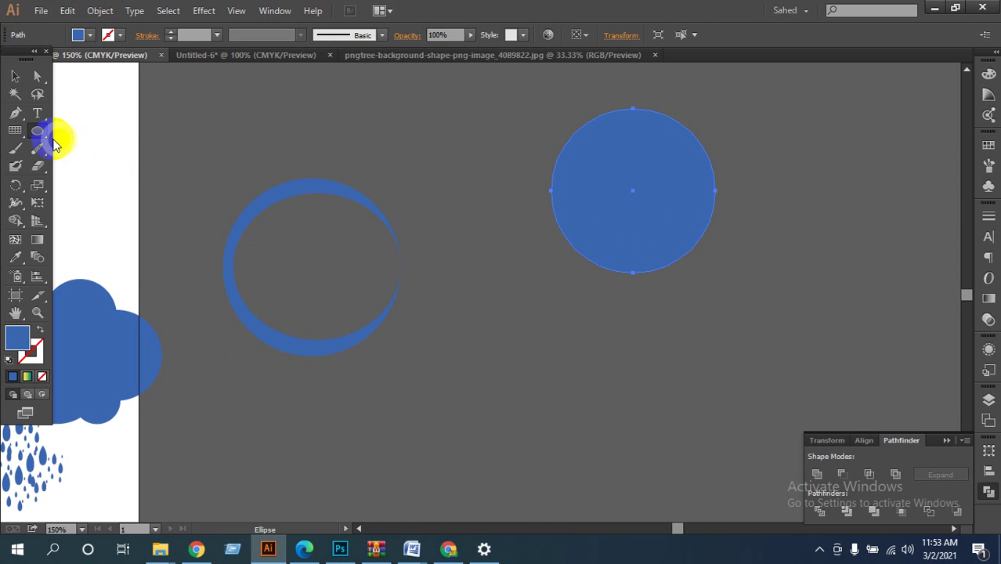
pyautogui.click(15, 76)
pyautogui.moveTo(690, 221); pyautogui.dragTo(598, 273)
pyautogui.moveTo(575, 263); pyautogui.dragTo(657, 160)
pyautogui.click(563, 274)
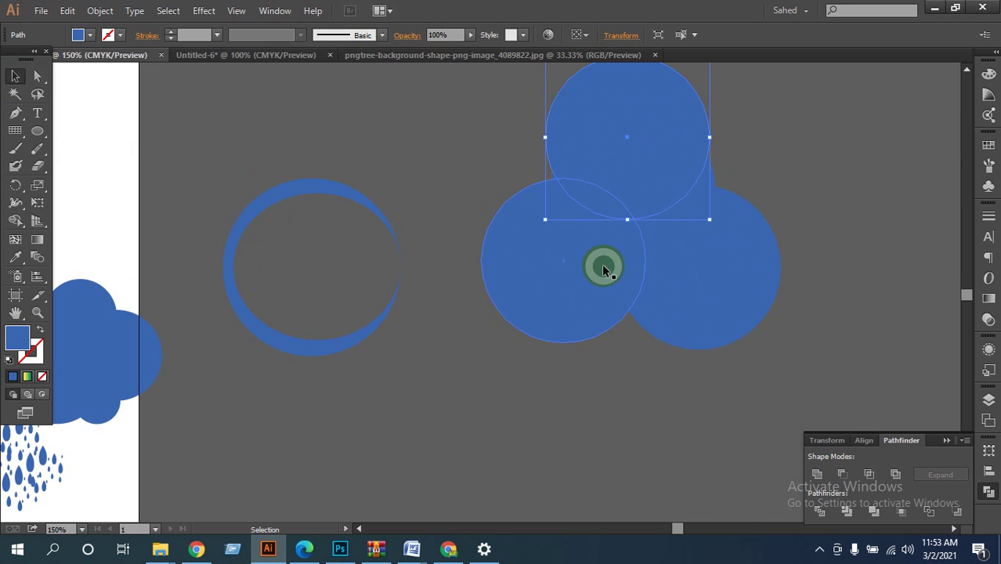
# Move the two lower circles outward and down, and delete the original circle in the middle.
pyautogui.moveTo(611, 264); pyautogui.dragTo(560, 359)
pyautogui.moveTo(704, 278); pyautogui.dragTo(774, 343)
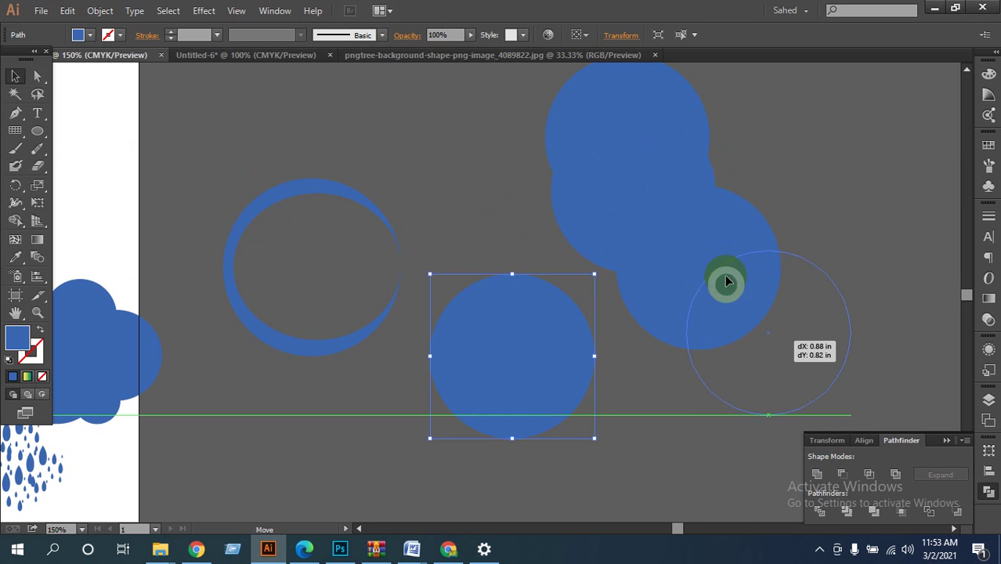
pyautogui.click(660, 221)
pyautogui.press('Delete')
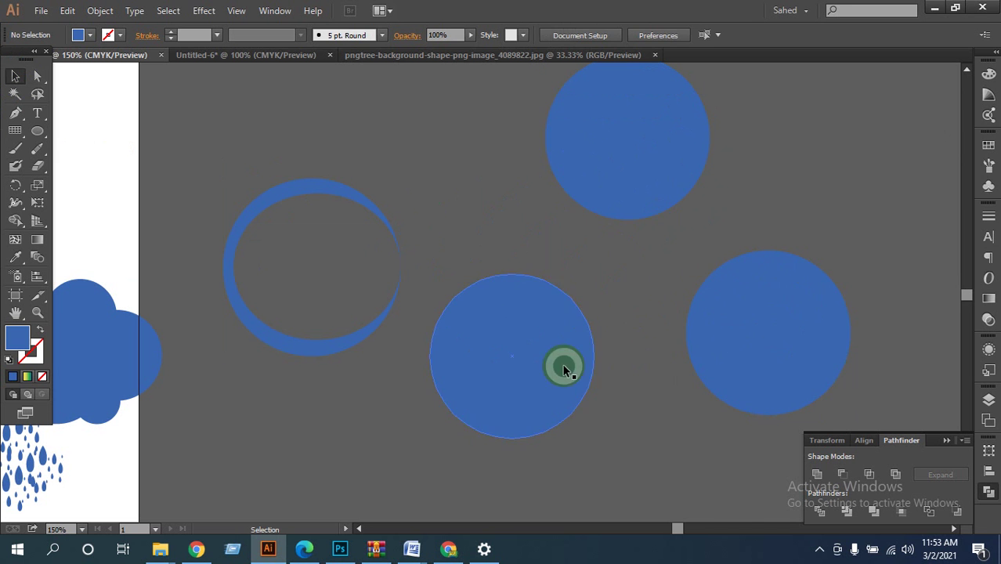
# Move the two lower circles up so that all three circles overlap one another, and select all three.
pyautogui.moveTo(564, 368); pyautogui.dragTo(613, 222)
pyautogui.moveTo(795, 324); pyautogui.dragTo(722, 223)
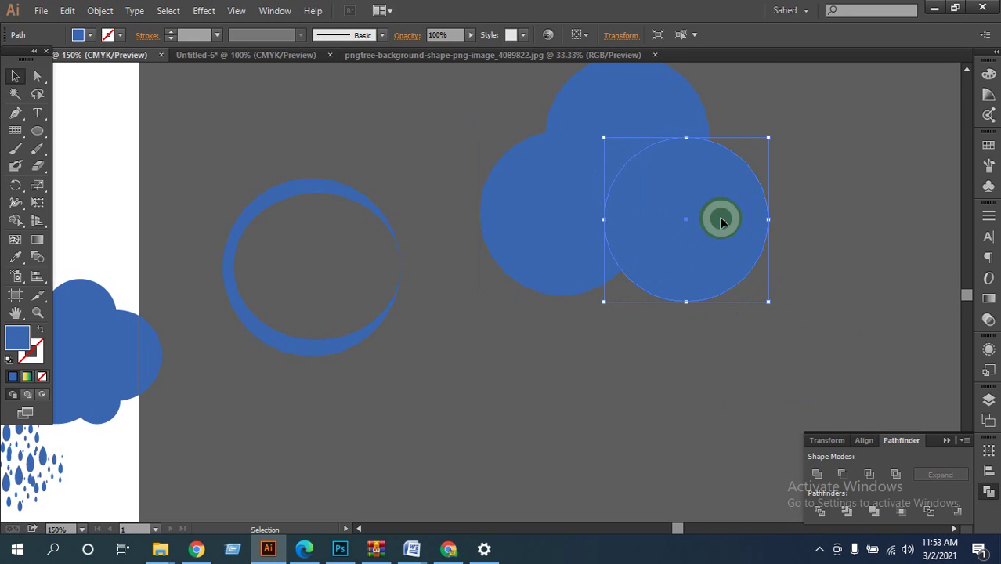
pyautogui.moveTo(636, 126); pyautogui.dragTo(631, 123)
pyautogui.moveTo(481, 132); pyautogui.dragTo(736, 305)
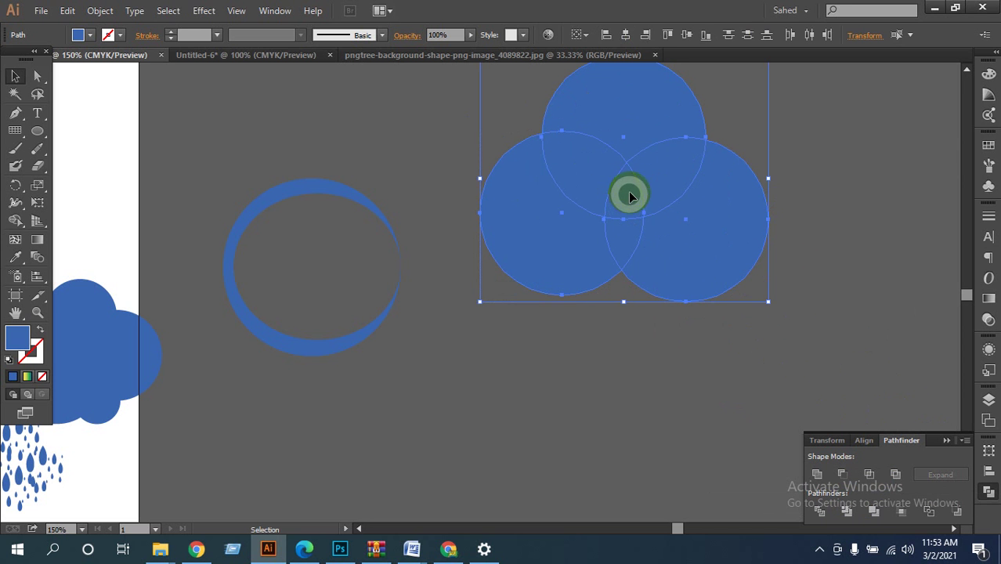
# Try Pathfinder Intersect on the three overlapping circles, and undo it.
pyautogui.click(868, 474)
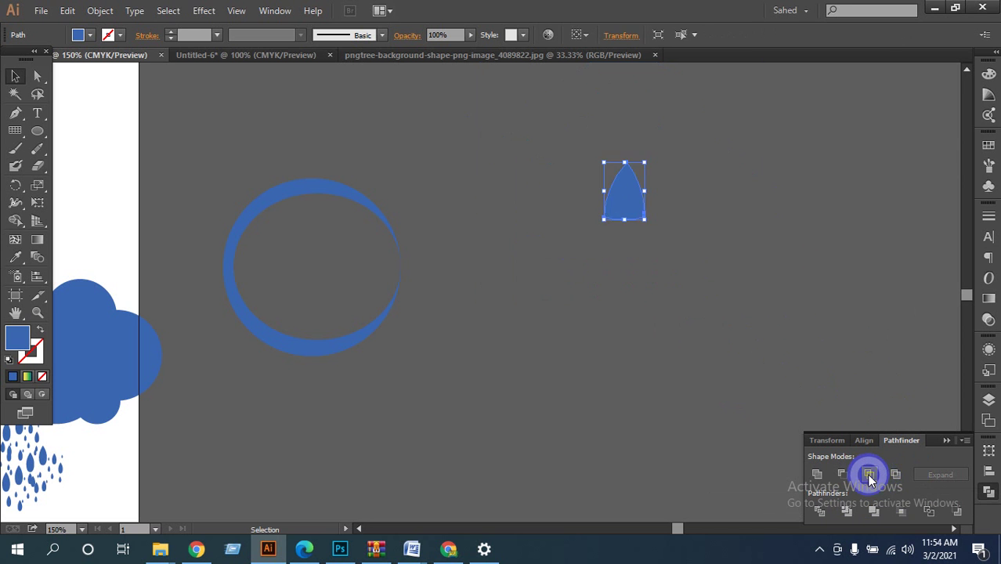
pyautogui.click(717, 344)
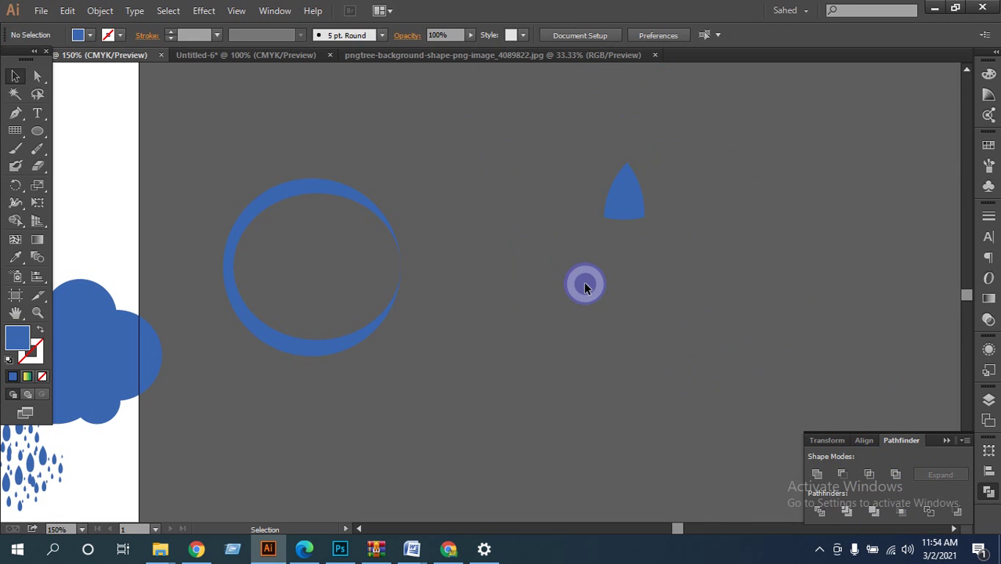
pyautogui.hotkey('ctrl', 'z')
pyautogui.hotkey('ctrl', 'z')
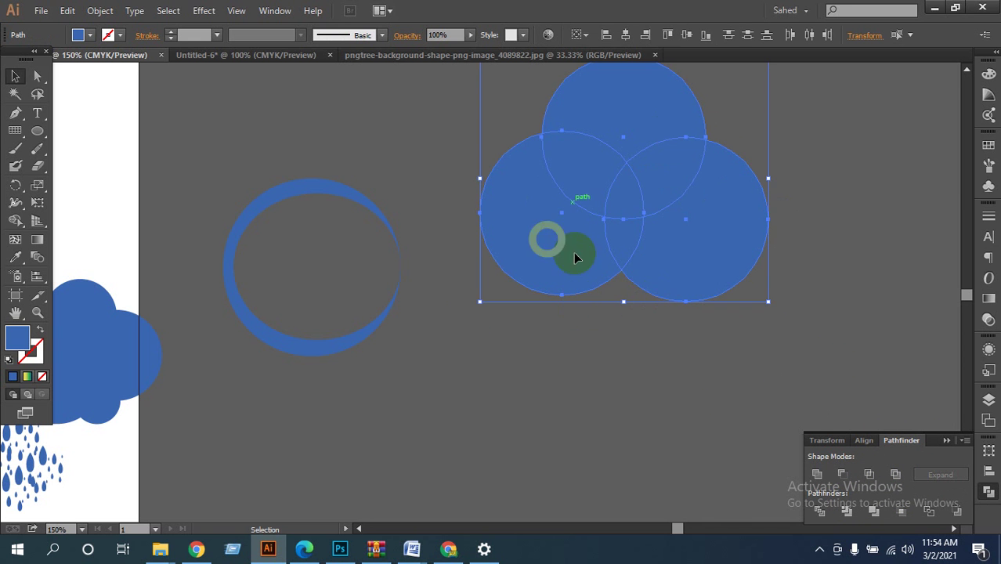
# Try Pathfinder Exclude and Minus Front separately on the three overlapping circles, undoing each one.
pyautogui.click(896, 474)
pyautogui.click(690, 423)
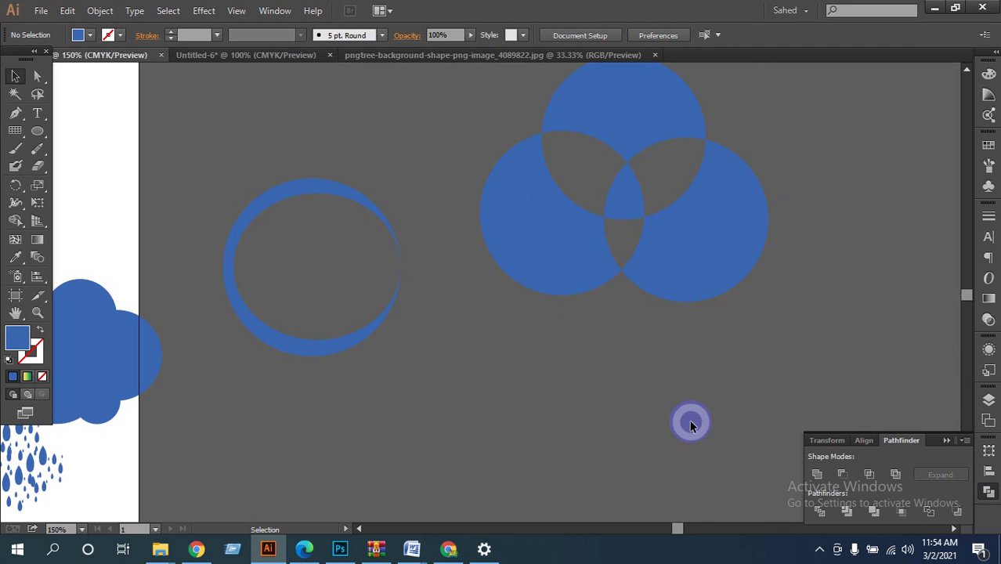
pyautogui.click(611, 237)
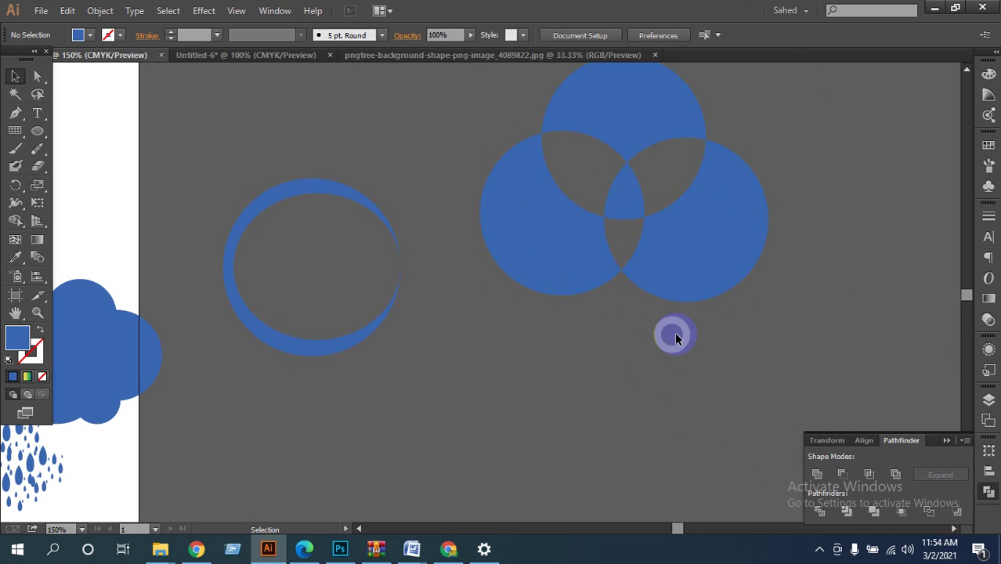
pyautogui.click(773, 203)
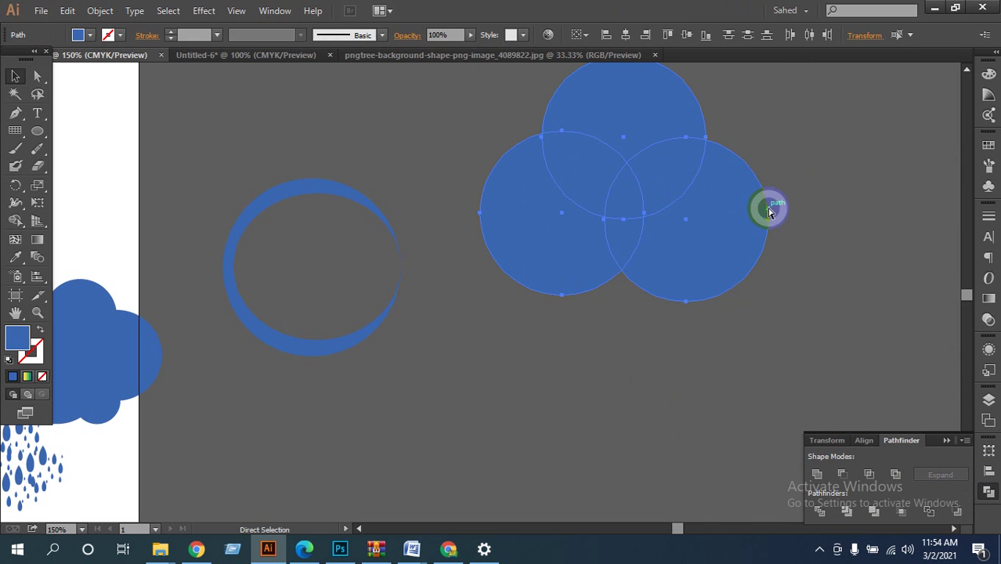
pyautogui.click(842, 474)
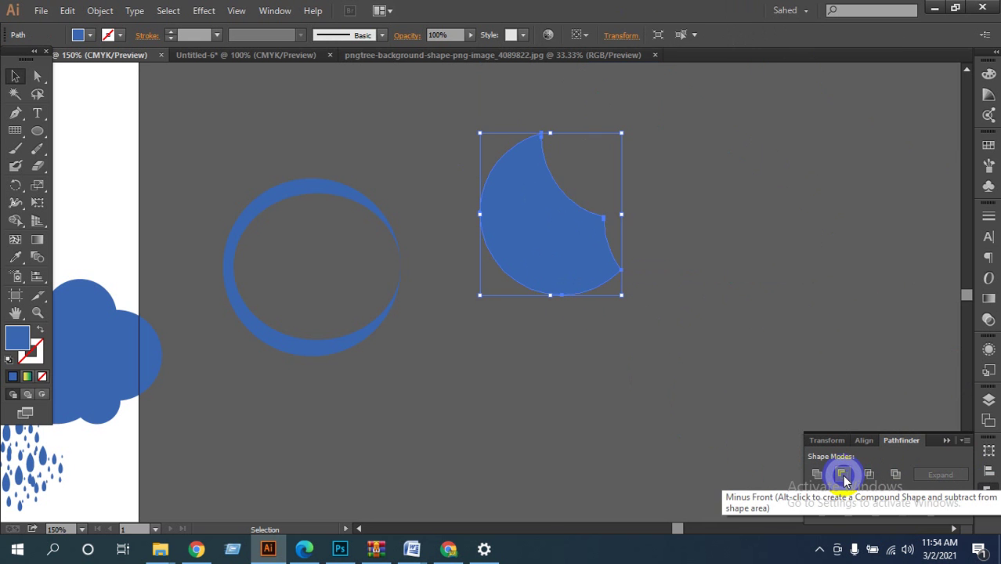
pyautogui.hotkey('ctrl', 'z')
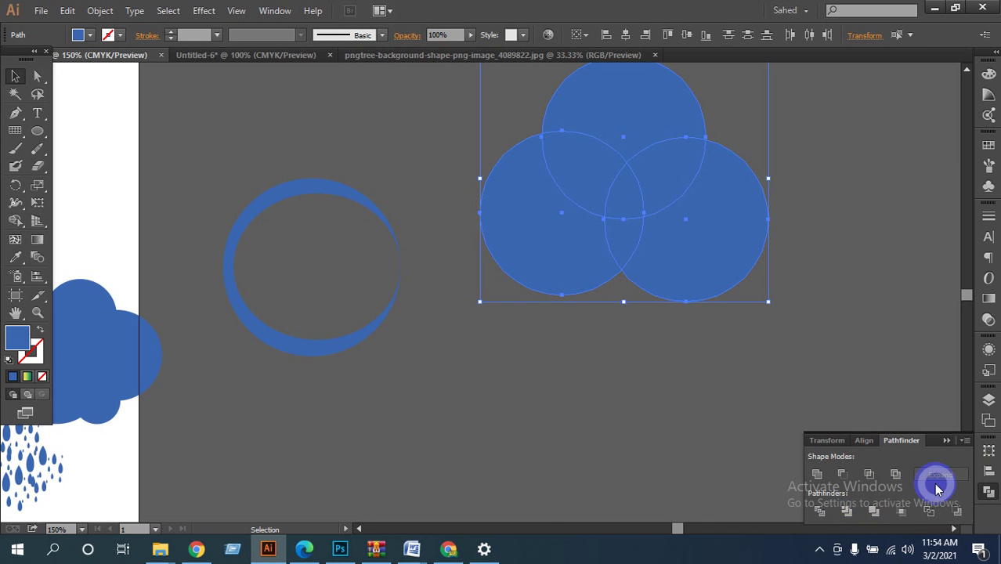
# Split the three overlapping circles with Pathfinder Divide and ungroup the resulting pieces.
pyautogui.click(822, 517)
pyautogui.rightClick(670, 185)
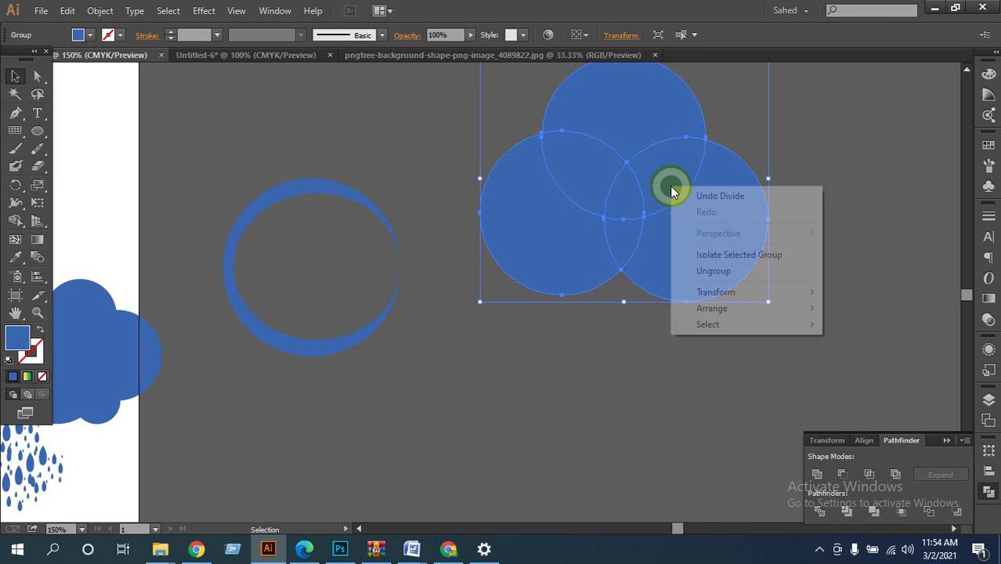
pyautogui.click(729, 271)
pyautogui.click(759, 398)
# Move all the divided circle pieces together straight down, away from the upper edge of the view.
pyautogui.moveTo(783, 294); pyautogui.dragTo(548, 137)
pyautogui.moveTo(668, 205); pyautogui.dragTo(666, 308)
pyautogui.click(844, 194)
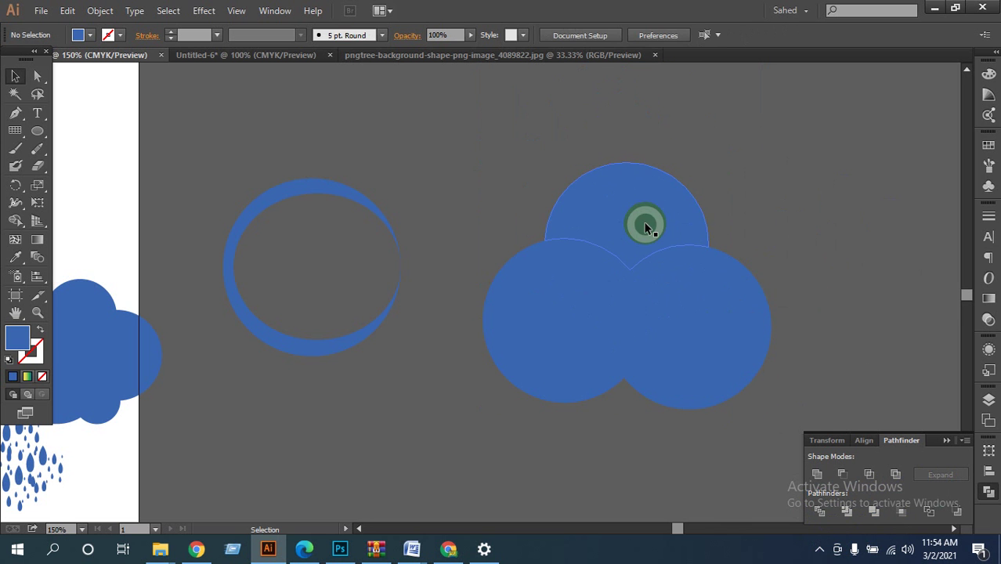
# Delete the outer piece of each of the three divided circles, keeping only the overlap pieces.
pyautogui.click(655, 208)
pyautogui.click(715, 322)
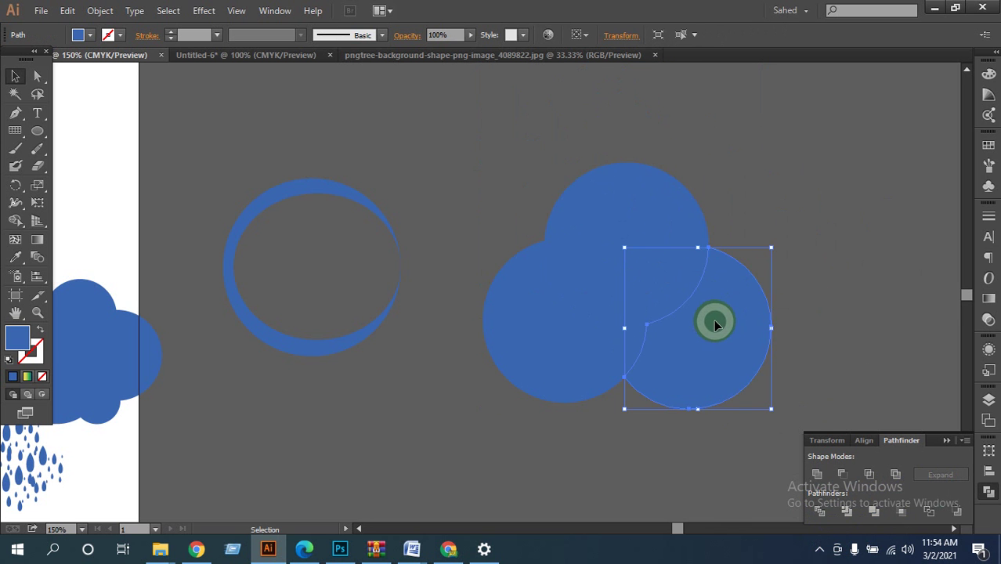
pyautogui.click(677, 220)
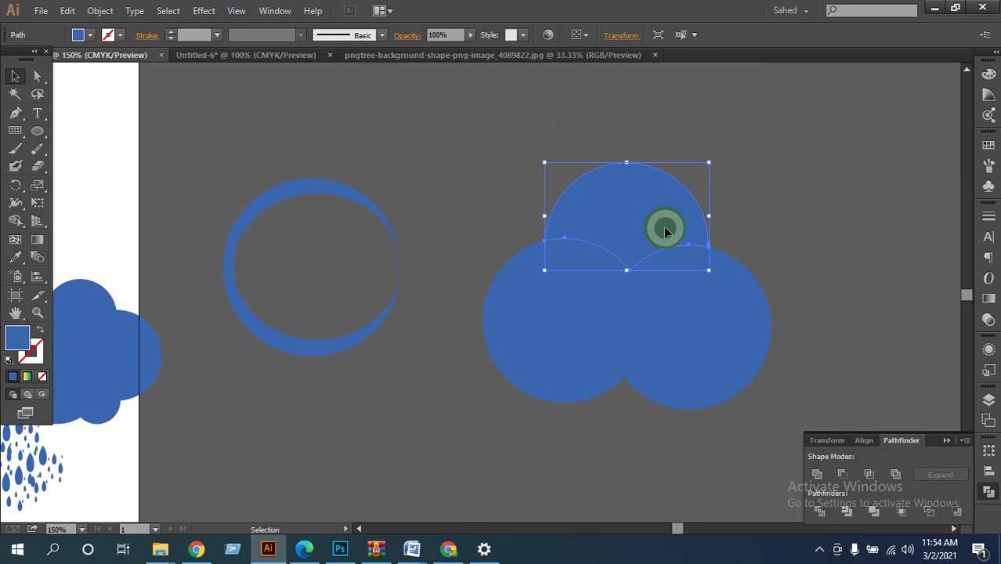
pyautogui.press('Delete')
pyautogui.click(727, 359)
pyautogui.press('Delete')
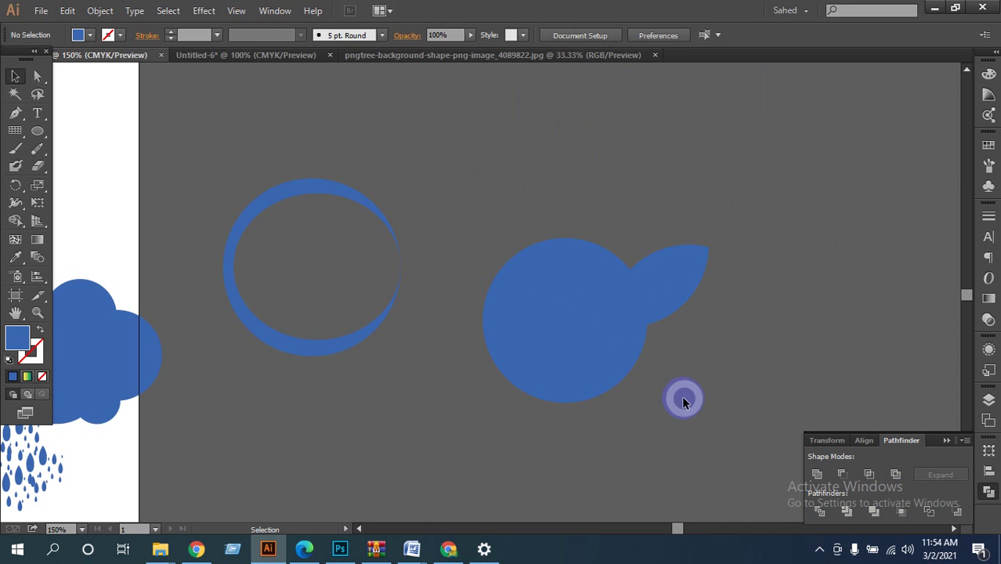
pyautogui.click(546, 361)
pyautogui.press('Delete')
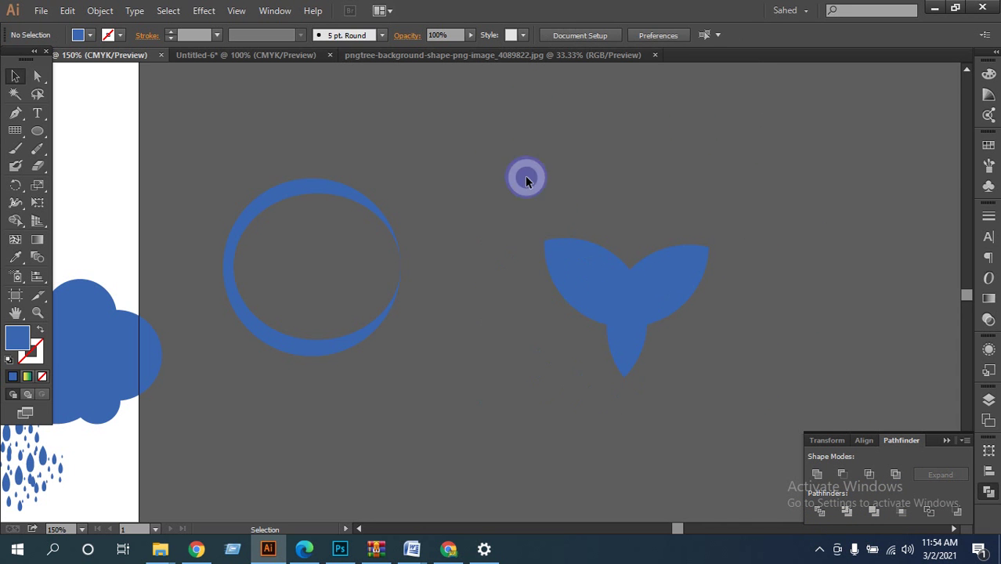
# Move all the remaining petal-shaped pieces together up and slightly to the left.
pyautogui.moveTo(525, 176); pyautogui.dragTo(731, 412)
pyautogui.click(776, 362)
pyautogui.moveTo(500, 181); pyautogui.dragTo(730, 407)
pyautogui.moveTo(645, 307); pyautogui.dragTo(615, 225)
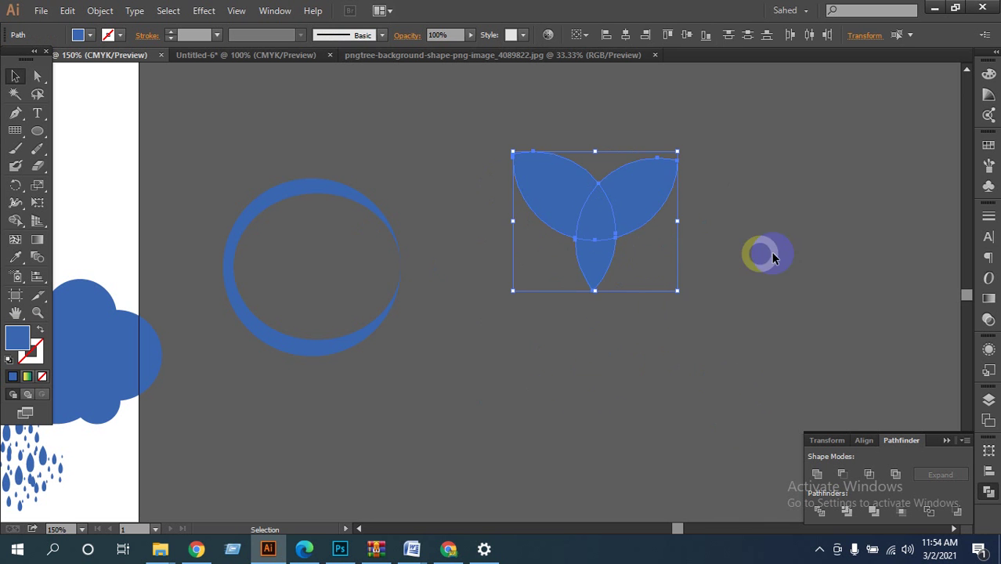
pyautogui.click(766, 252)
# Move the central overlap piece out to the right of the petals, and undo the move.
pyautogui.scroll(10, 619, 292)
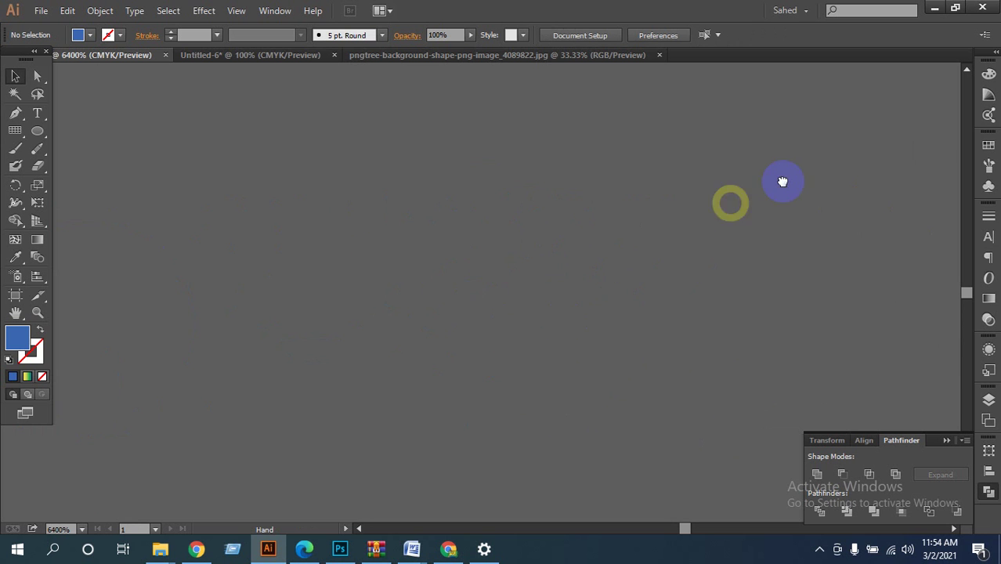
pyautogui.keyDown('ctrl'); pyautogui.keyDown('alt'); pyautogui.click(522, 252); pyautogui.keyUp('alt'); pyautogui.keyUp('ctrl')
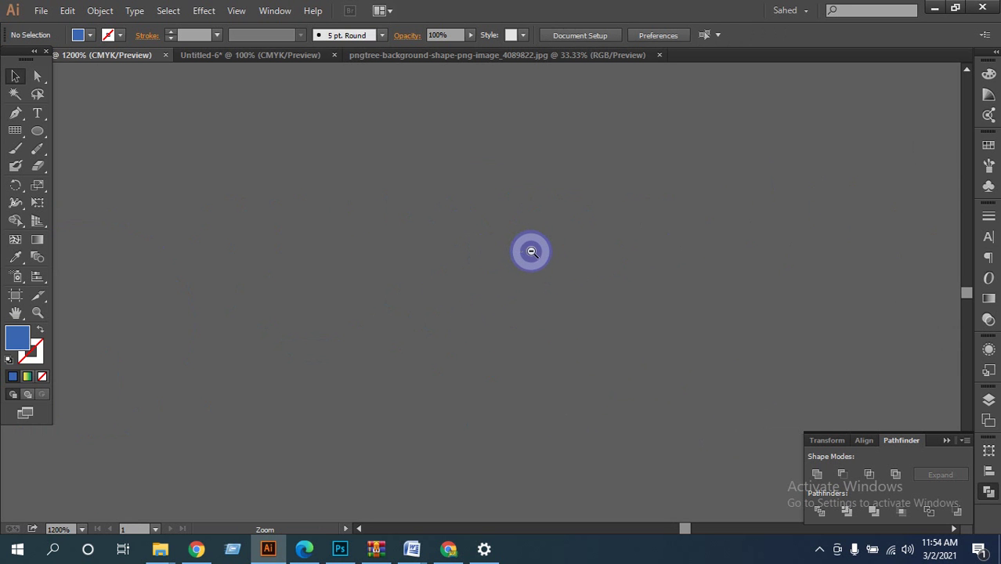
pyautogui.keyDown('ctrl'); pyautogui.keyDown('alt'); pyautogui.click(541, 254); pyautogui.keyUp('alt'); pyautogui.keyUp('ctrl')
pyautogui.keyDown('ctrl'); pyautogui.keyDown('alt'); pyautogui.click(548, 261); pyautogui.keyUp('alt'); pyautogui.keyUp('ctrl')
pyautogui.moveTo(492, 315); pyautogui.dragTo(720, 209)
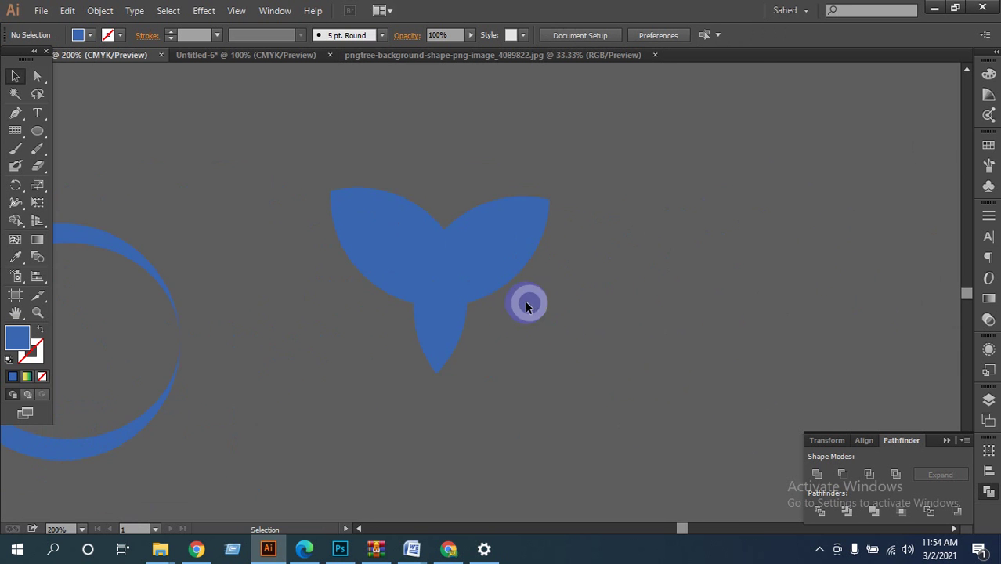
pyautogui.keyDown('ctrl'); pyautogui.click(496, 318); pyautogui.keyUp('ctrl')
pyautogui.keyDown('ctrl'); pyautogui.click(532, 290); pyautogui.keyUp('ctrl')
pyautogui.moveTo(543, 268); pyautogui.dragTo(623, 326)
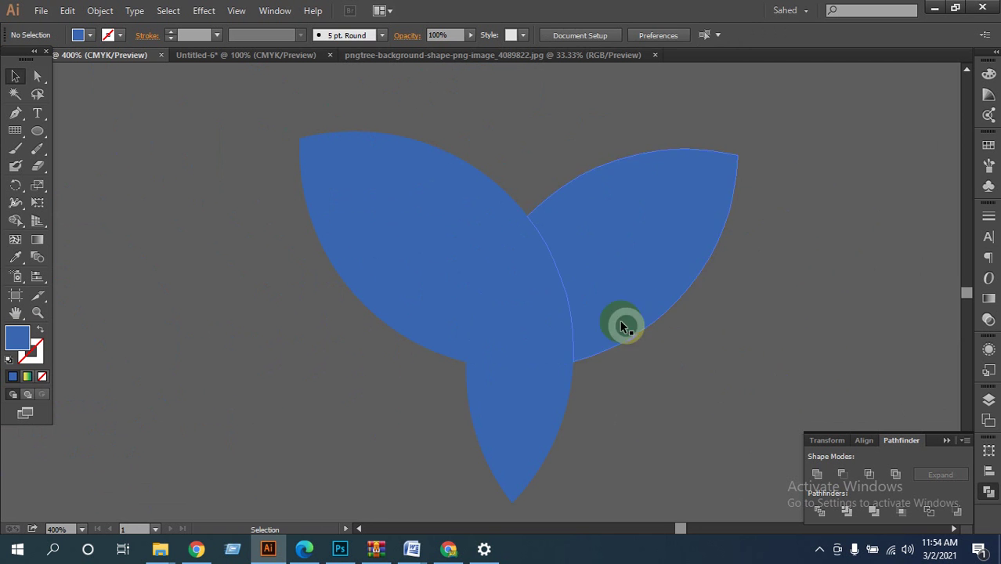
pyautogui.click(528, 304)
pyautogui.moveTo(528, 306); pyautogui.dragTo(715, 373)
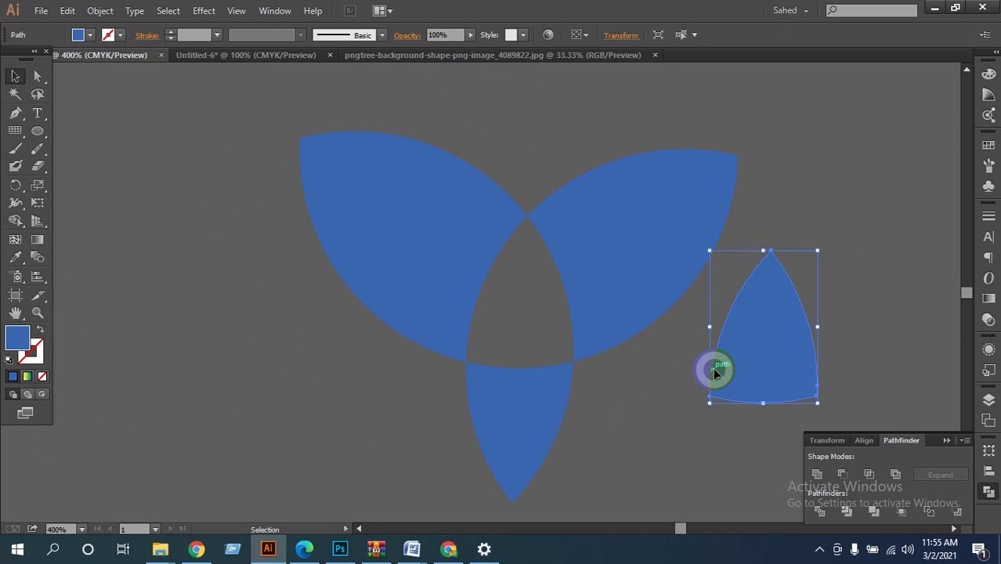
pyautogui.hotkey('ctrl', 'space')
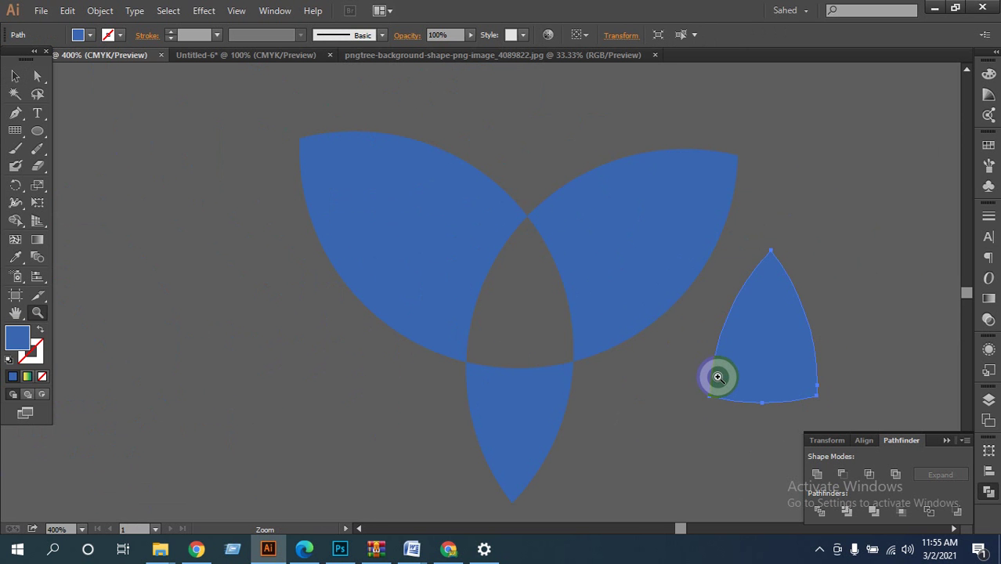
pyautogui.hotkey('ctrl', 'z')
pyautogui.click(849, 306)
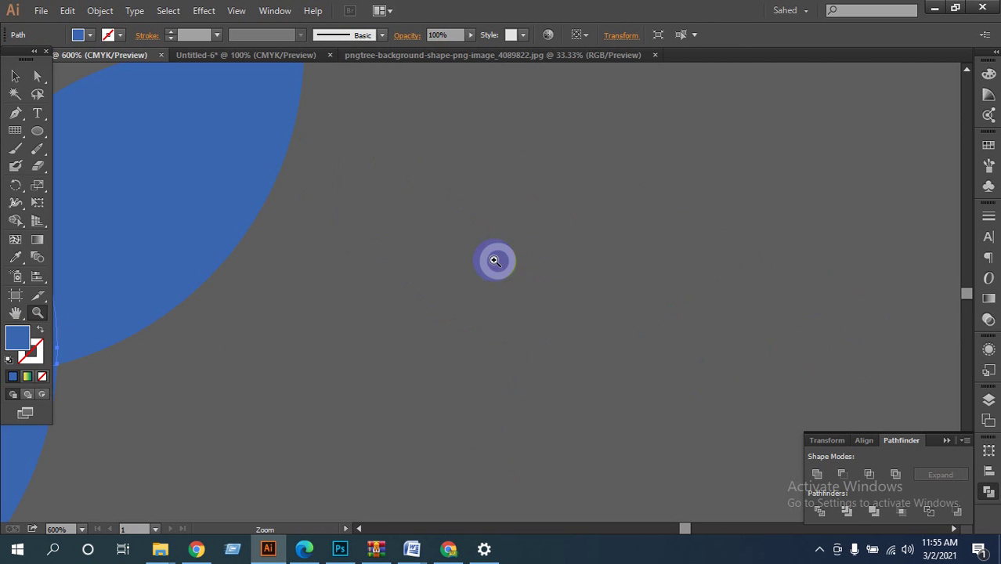
pyautogui.moveTo(494, 260); pyautogui.dragTo(744, 273)
pyautogui.hotkey('ctrl', '-')
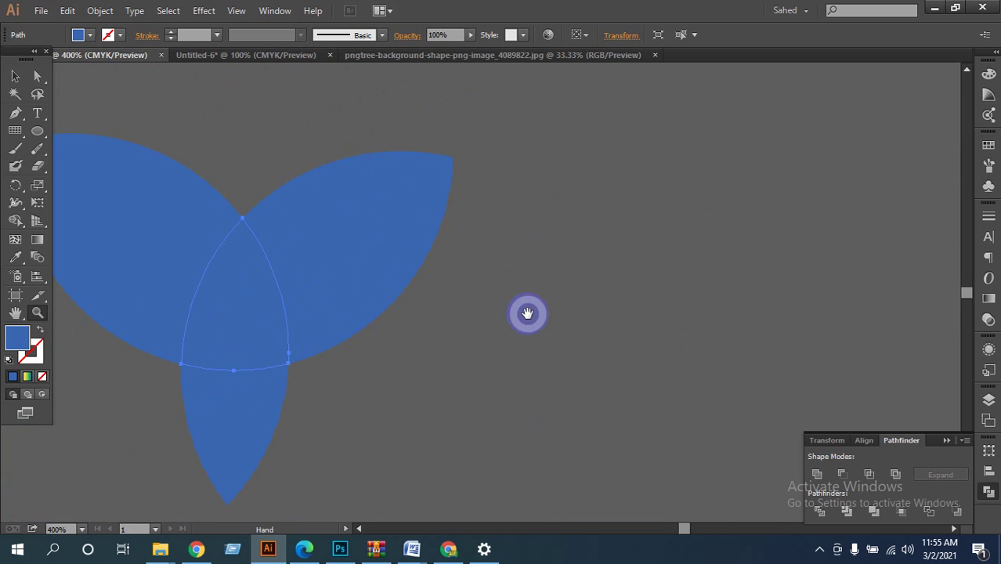
pyautogui.moveTo(527, 314); pyautogui.dragTo(746, 311)
pyautogui.click(259, 370)
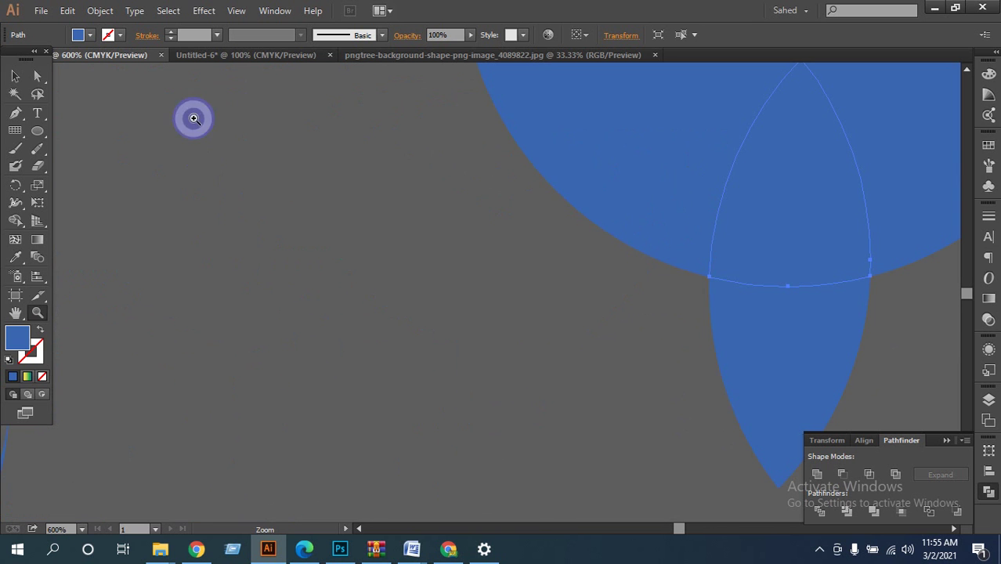
pyautogui.keyDown('alt'); pyautogui.click(588, 289); pyautogui.keyUp('alt')
pyautogui.keyDown('alt'); pyautogui.click(462, 273); pyautogui.keyUp('alt')
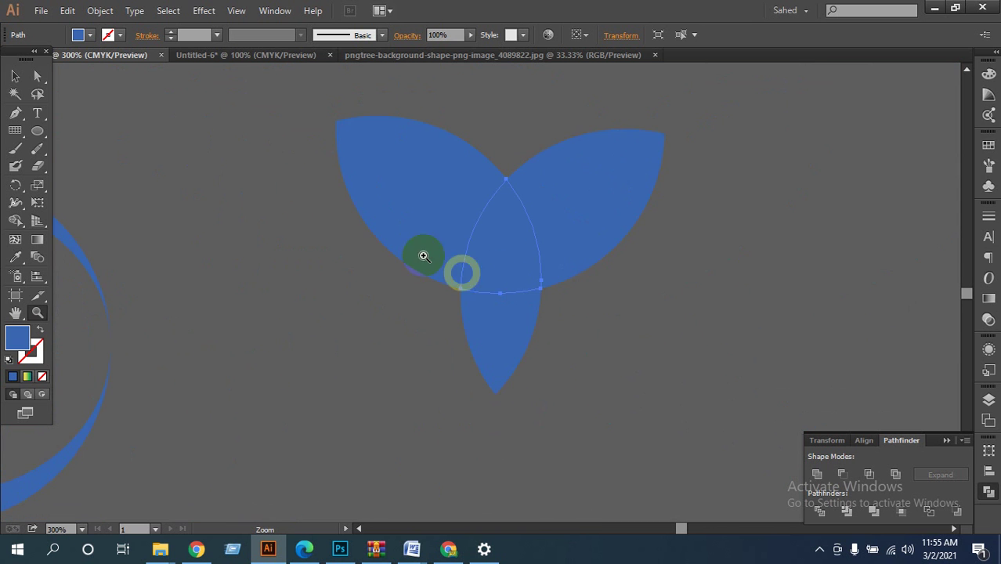
pyautogui.click(270, 95)
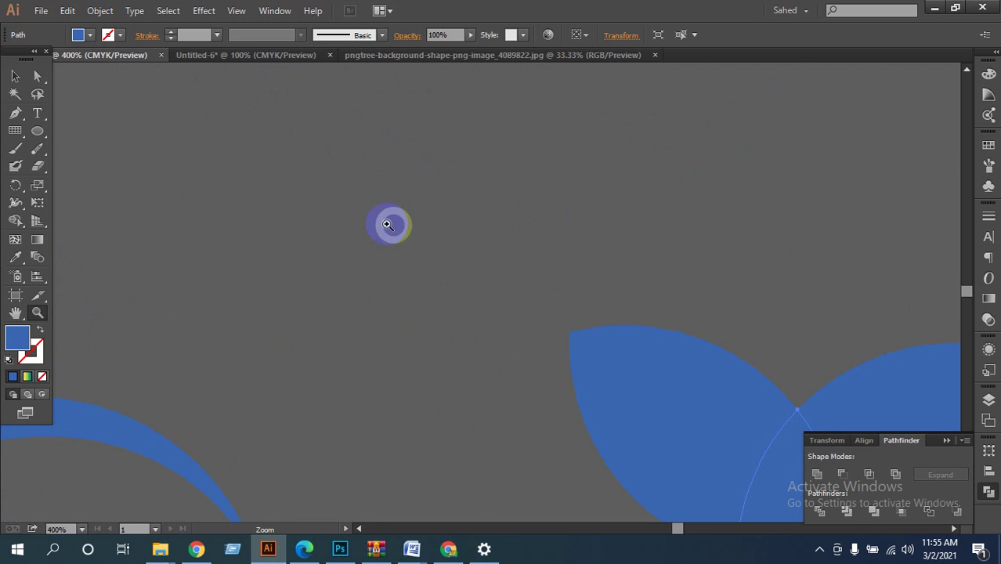
# Merge the three petals and the central piece into a single shape with Pathfinder Unite.
pyautogui.click(14, 77)
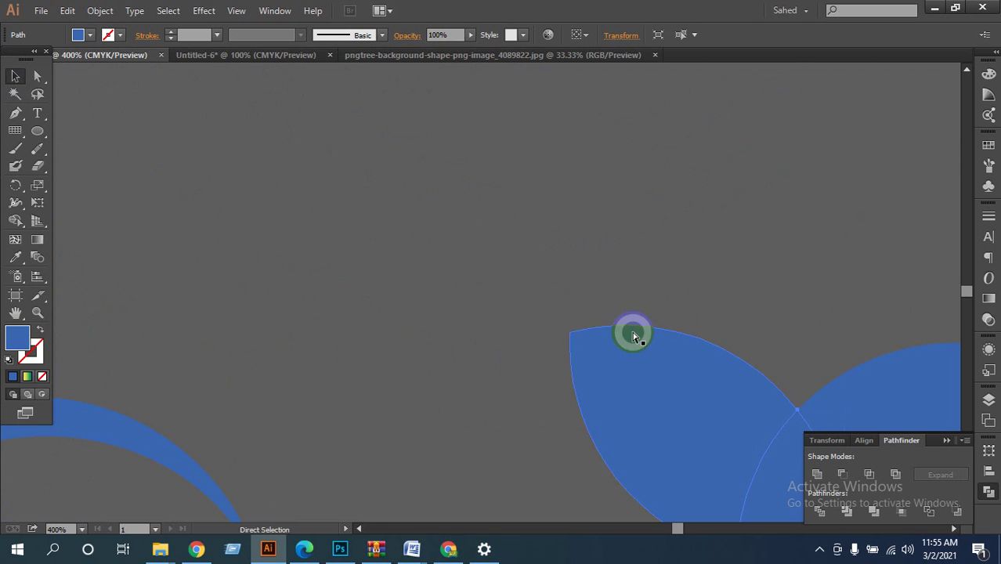
pyautogui.scroll(-2, 632, 333)
pyautogui.click(382, 180)
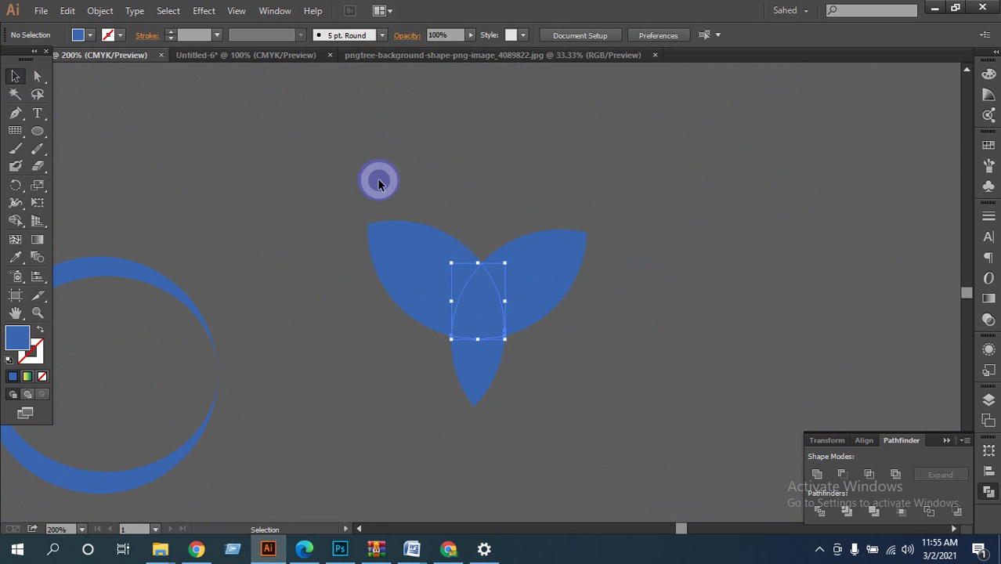
pyautogui.moveTo(492, 387); pyautogui.dragTo(510, 427)
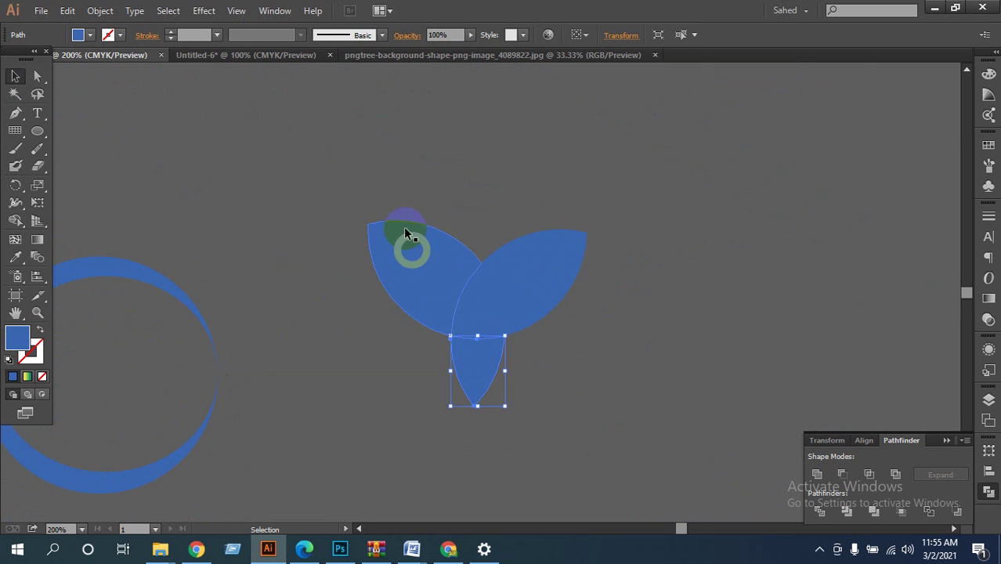
pyautogui.click(333, 170)
pyautogui.moveTo(571, 398); pyautogui.dragTo(622, 458)
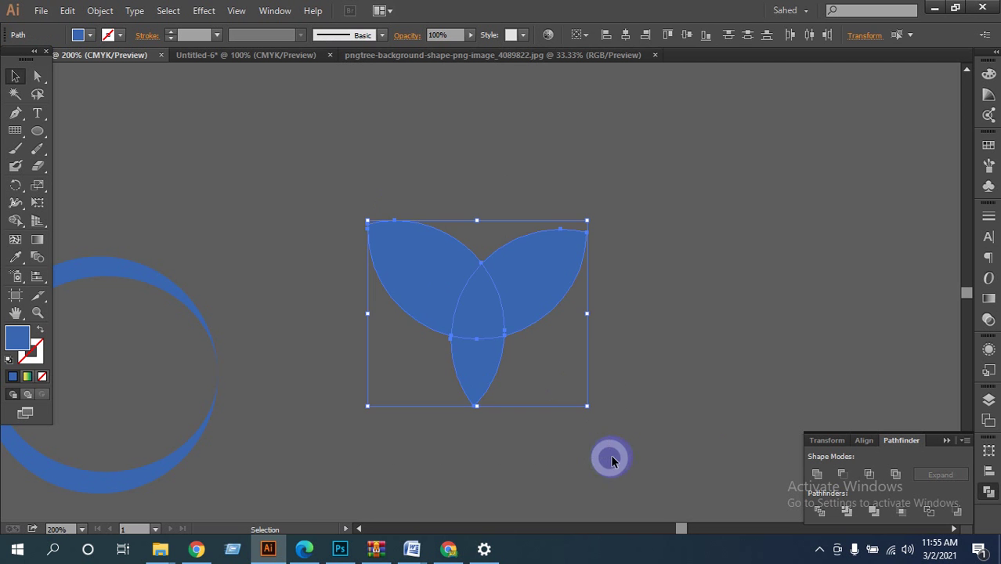
pyautogui.click(817, 475)
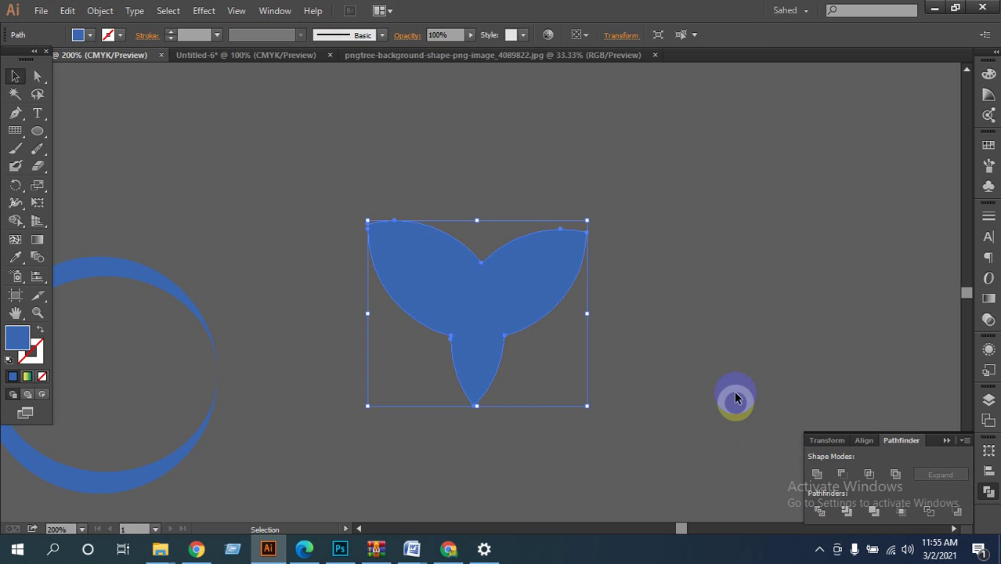
# Move the merged three-petal shape up and slightly to the left, clear of the crescent ring.
pyautogui.click(541, 314)
pyautogui.moveTo(510, 302); pyautogui.dragTo(493, 232)
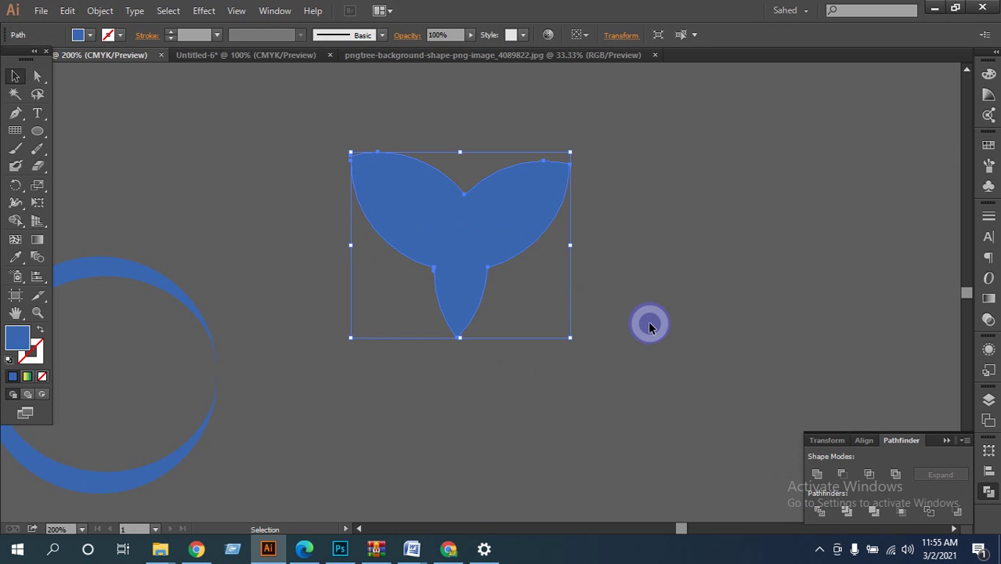
pyautogui.moveTo(649, 323); pyautogui.dragTo(783, 305)
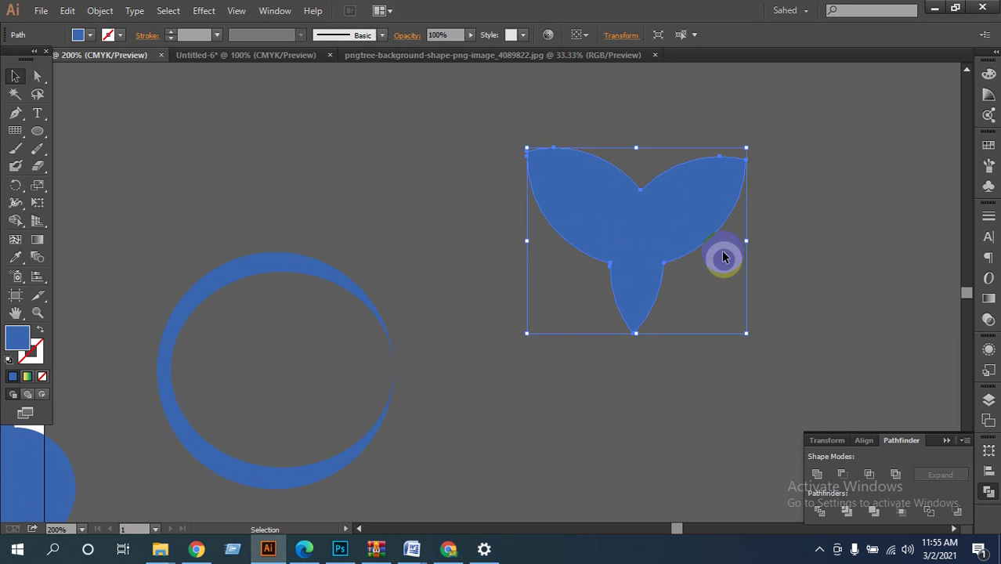
# Move the three-petal shape onto the crescent ring, scale it down and place it over the ring's thin side like a tail.
pyautogui.moveTo(681, 224); pyautogui.dragTo(350, 372)
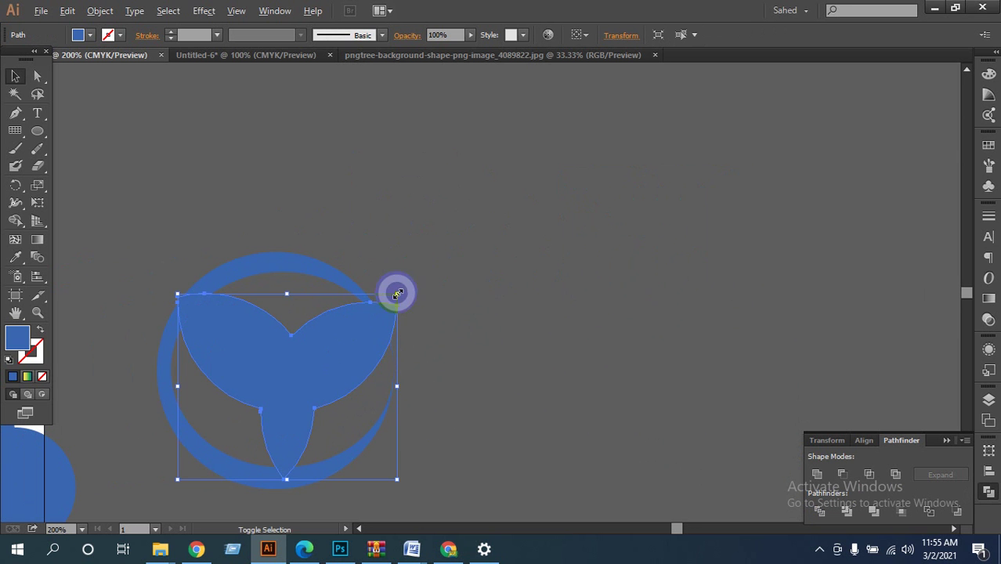
pyautogui.moveTo(397, 294); pyautogui.dragTo(359, 326)
pyautogui.moveTo(312, 375); pyautogui.dragTo(403, 386)
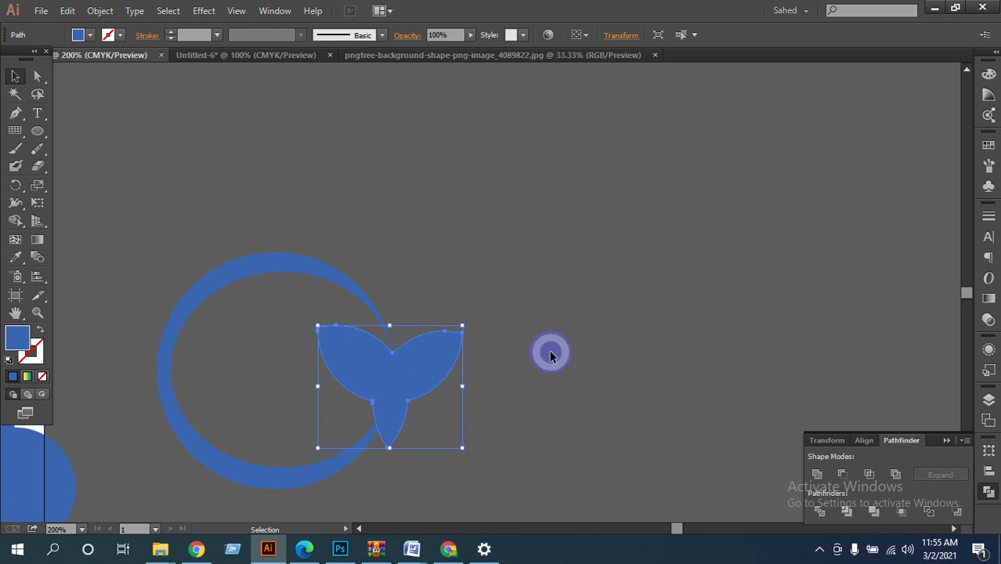
# Move the crescent ring and the three-petal shape together onto the artboard, above the diamonds.
pyautogui.click(589, 362)
pyautogui.moveTo(461, 217); pyautogui.dragTo(249, 515)
pyautogui.scroll(-3, 484, 440)
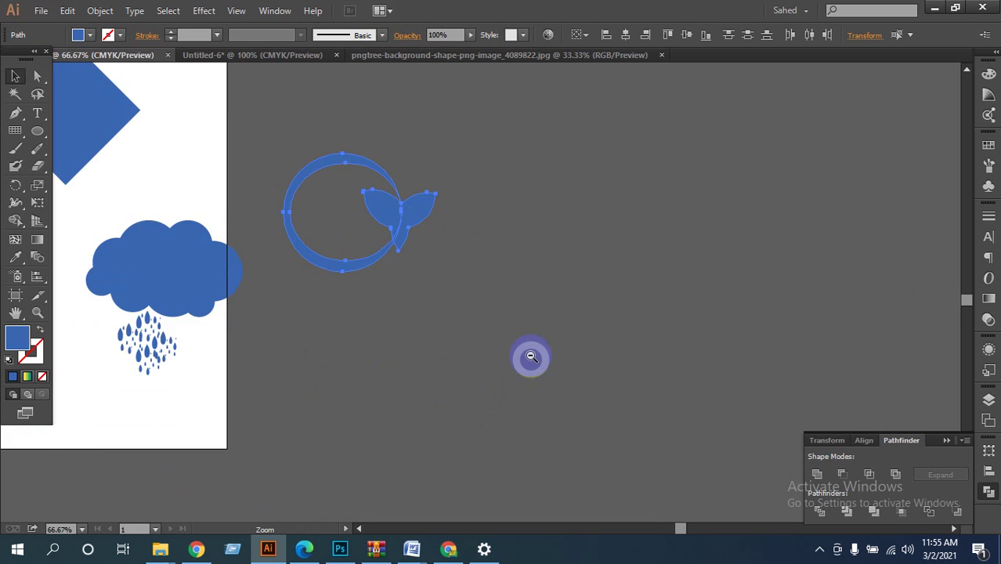
pyautogui.moveTo(616, 317); pyautogui.dragTo(365, 155)
pyautogui.click(636, 217)
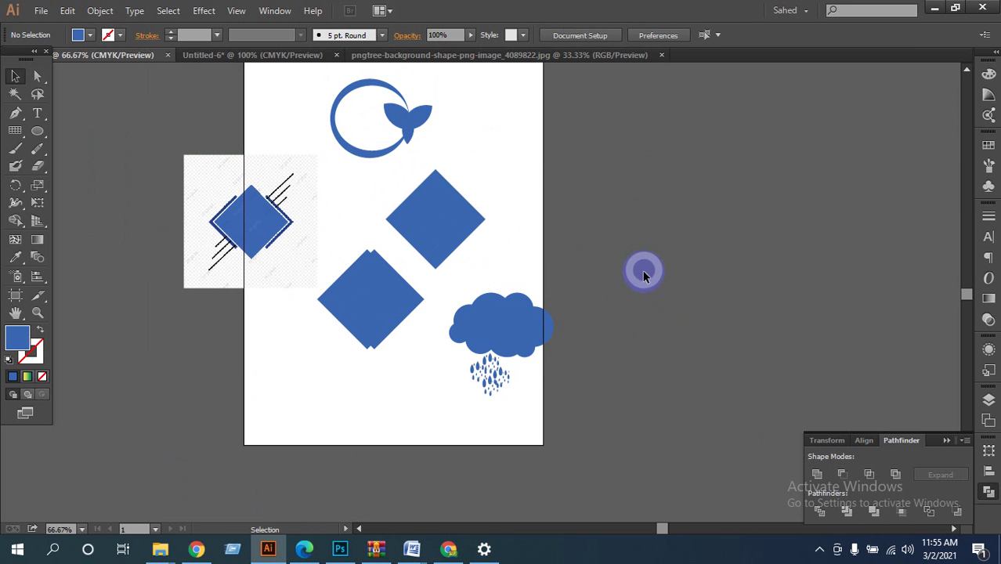
# Place two overlapping copies of the single diamond, offset horizontally, across the artboard's right edge.
pyautogui.moveTo(628, 217); pyautogui.dragTo(755, 176)
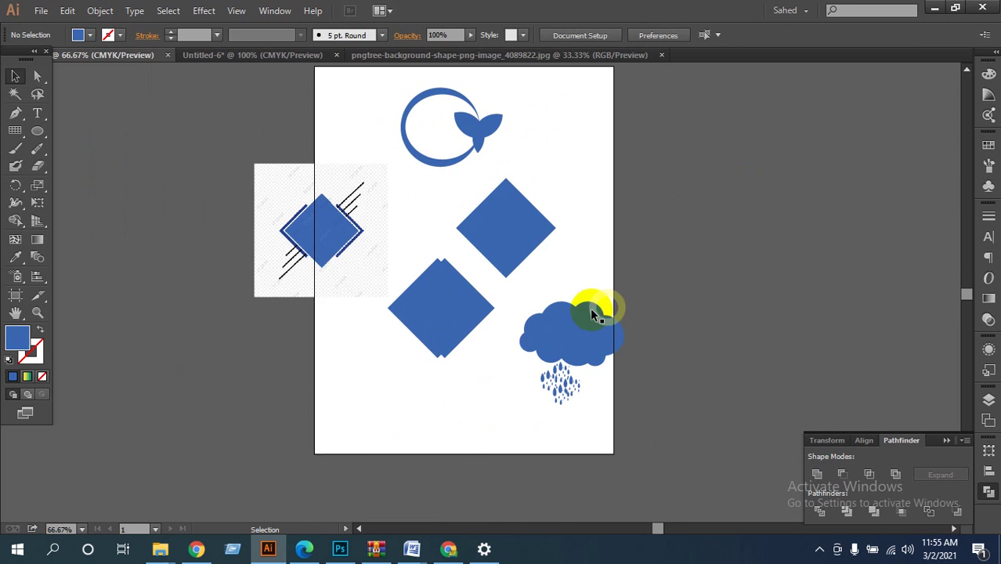
pyautogui.keyDown('ctrl'); pyautogui.click(580, 252); pyautogui.keyUp('ctrl')
pyautogui.moveTo(655, 335); pyautogui.dragTo(811, 326)
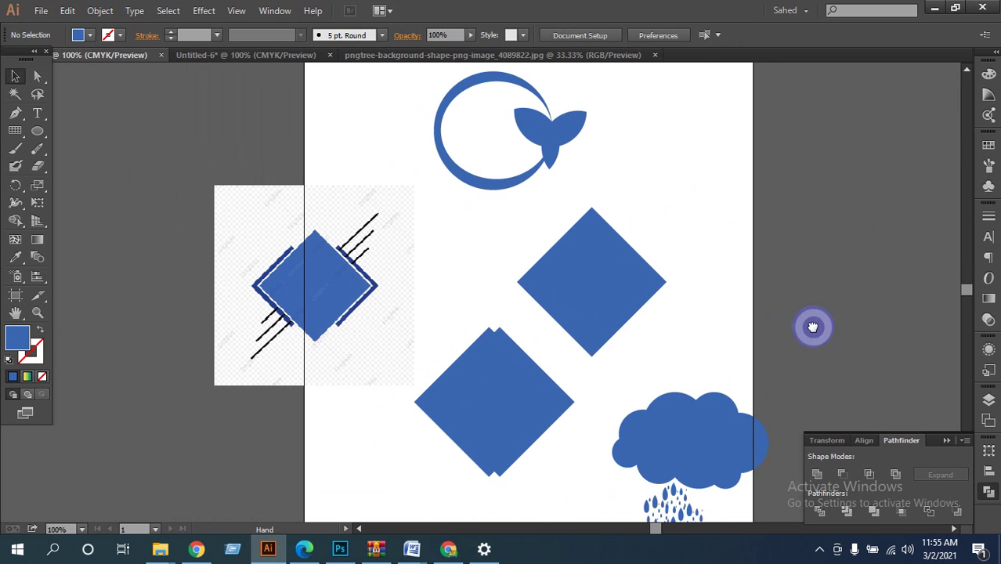
pyautogui.click(854, 542)
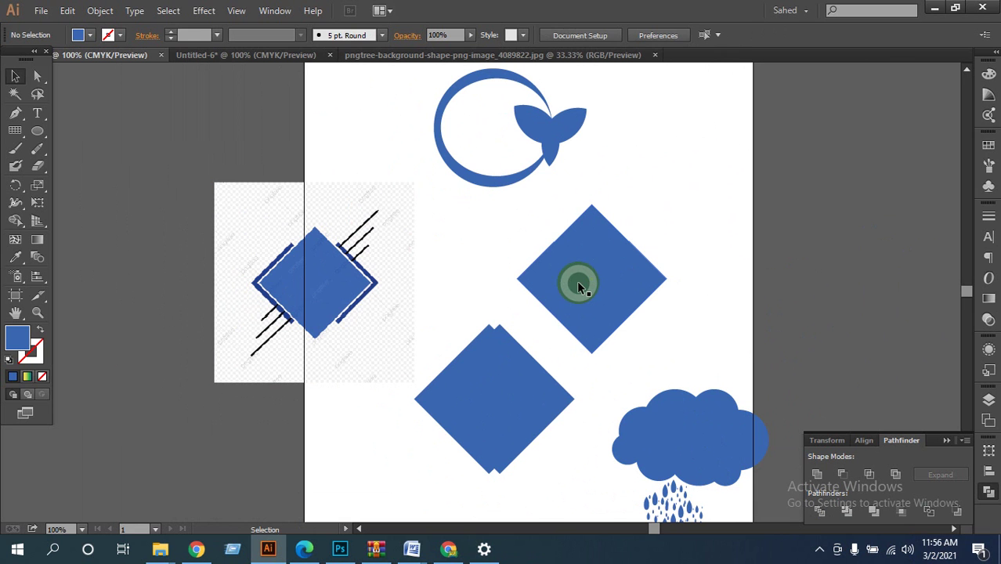
pyautogui.click(615, 279)
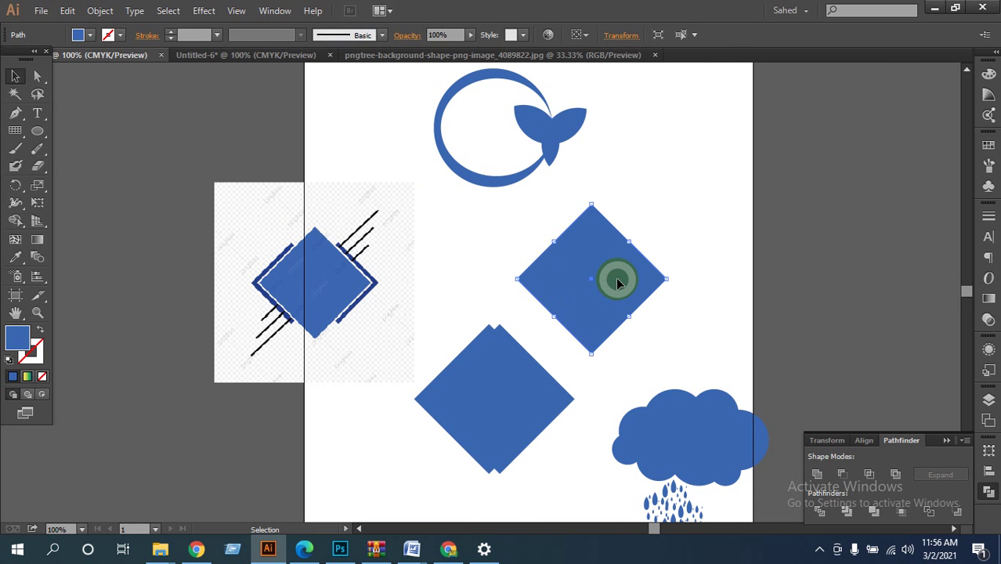
pyautogui.moveTo(616, 291); pyautogui.dragTo(799, 228)
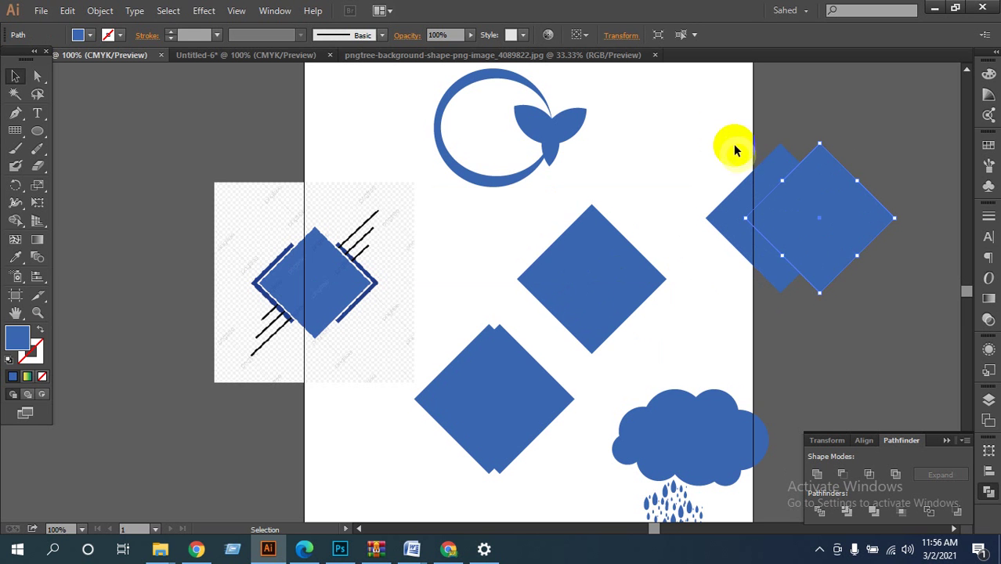
# Try Pathfinder Minus Front and Intersect in turn on the two overlapping diamond copies, undoing each result.
pyautogui.moveTo(715, 116); pyautogui.dragTo(875, 320)
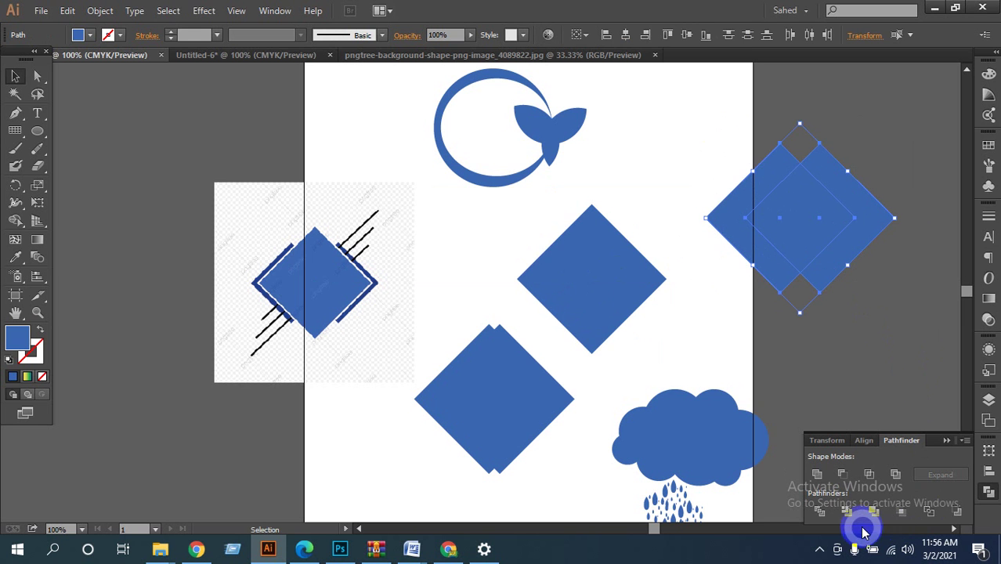
pyautogui.click(843, 475)
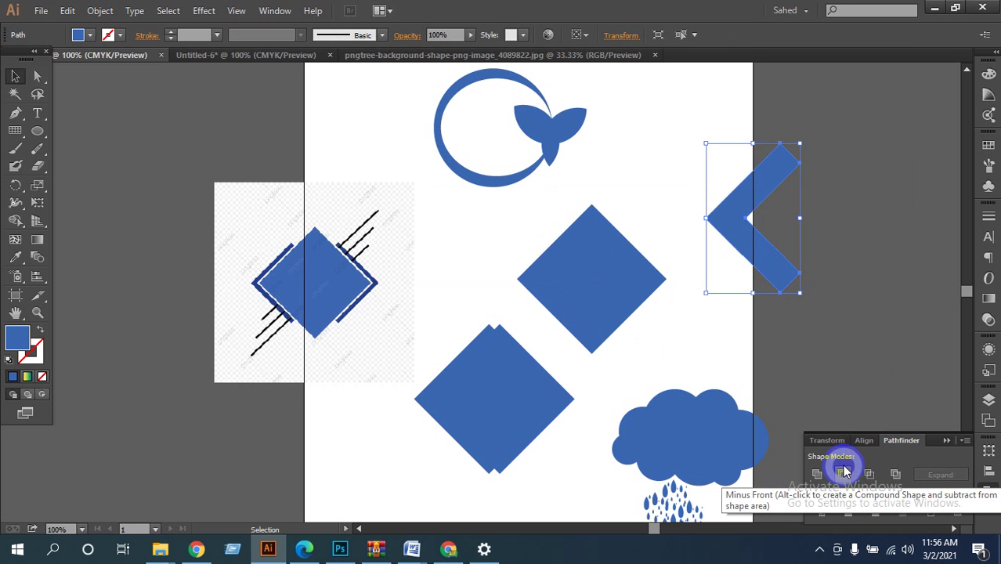
pyautogui.hotkey('ctrl', 'z')
pyautogui.click(869, 473)
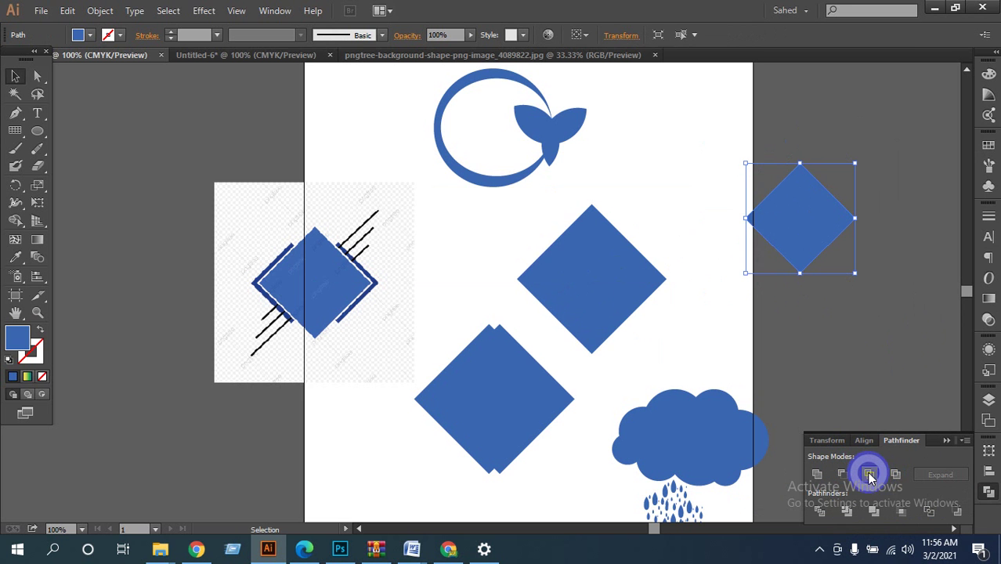
pyautogui.hotkey('ctrl', 'z')
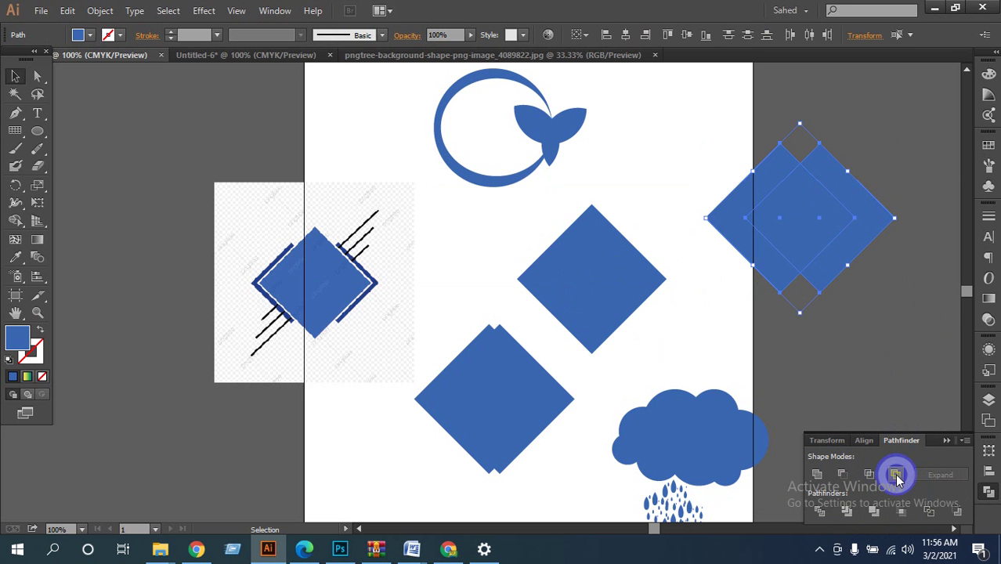
# Cut the common area out of the two overlapping diamond copies with Pathfinder Exclude.
pyautogui.click(895, 474)
pyautogui.click(934, 371)
pyautogui.moveTo(771, 331); pyautogui.dragTo(569, 279)
pyautogui.moveTo(379, 140); pyautogui.dragTo(539, 285)
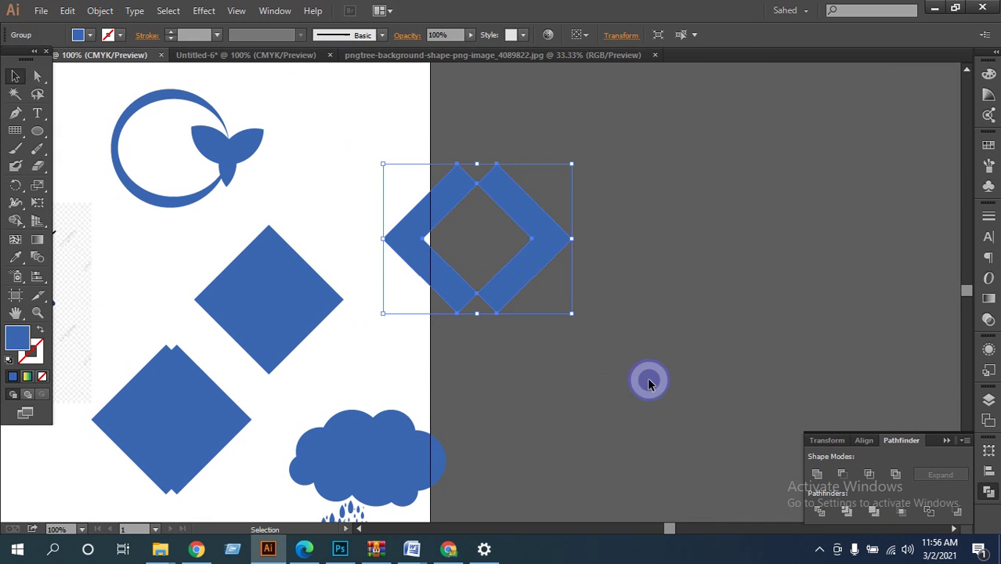
pyautogui.click(729, 371)
# Move the hollow diamond frame right and slightly up, clear of the artboard.
pyautogui.moveTo(439, 152); pyautogui.dragTo(585, 311)
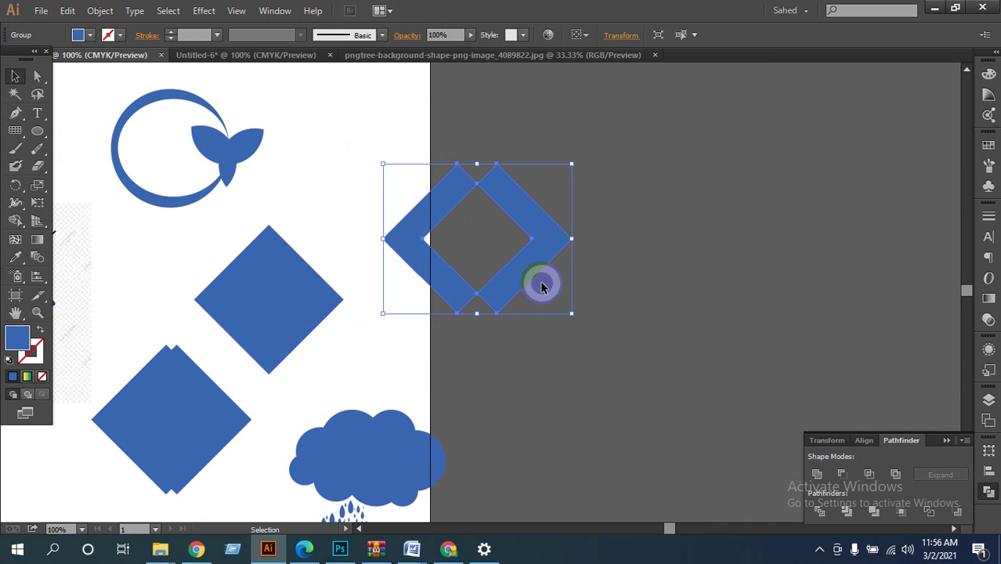
pyautogui.moveTo(541, 283); pyautogui.dragTo(808, 257)
pyautogui.moveTo(568, 245); pyautogui.dragTo(804, 193)
pyautogui.moveTo(611, 150); pyautogui.dragTo(641, 342)
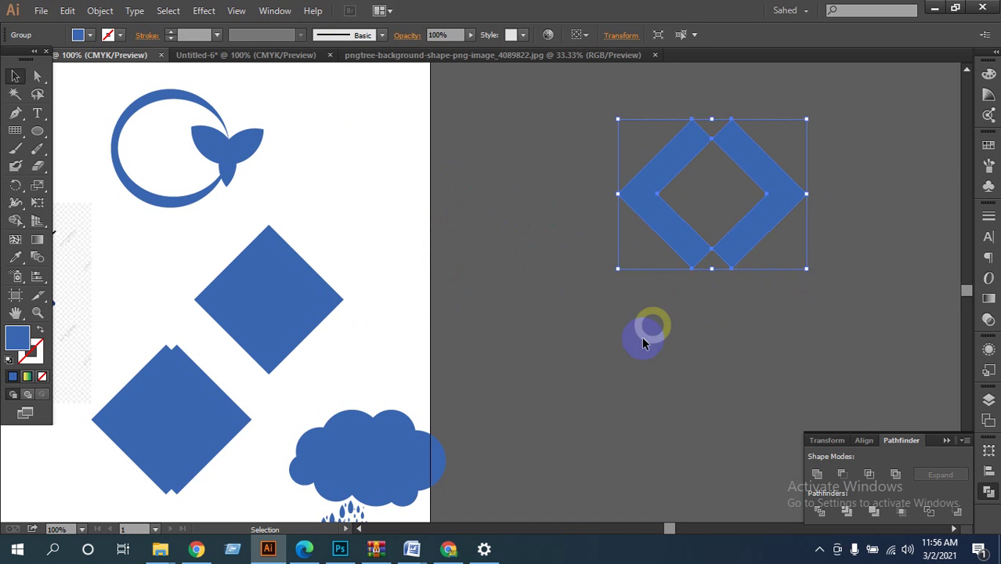
pyautogui.click(623, 359)
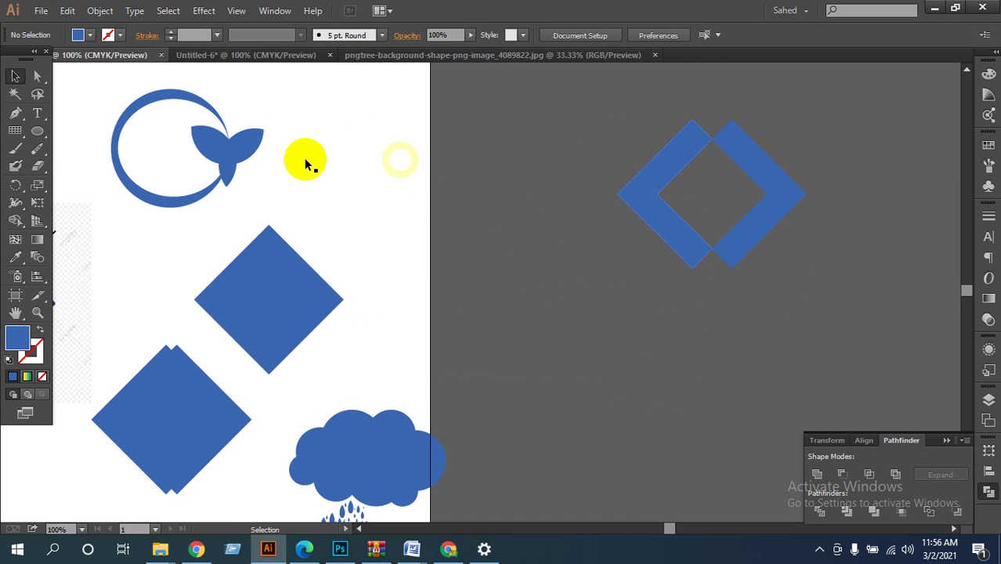
# Create two equal overlapping rounded squares, offset diagonally, in the empty area below the hollow diamond frame.
pyautogui.moveTo(38, 134); pyautogui.dragTo(85, 165)
pyautogui.click(27, 136)
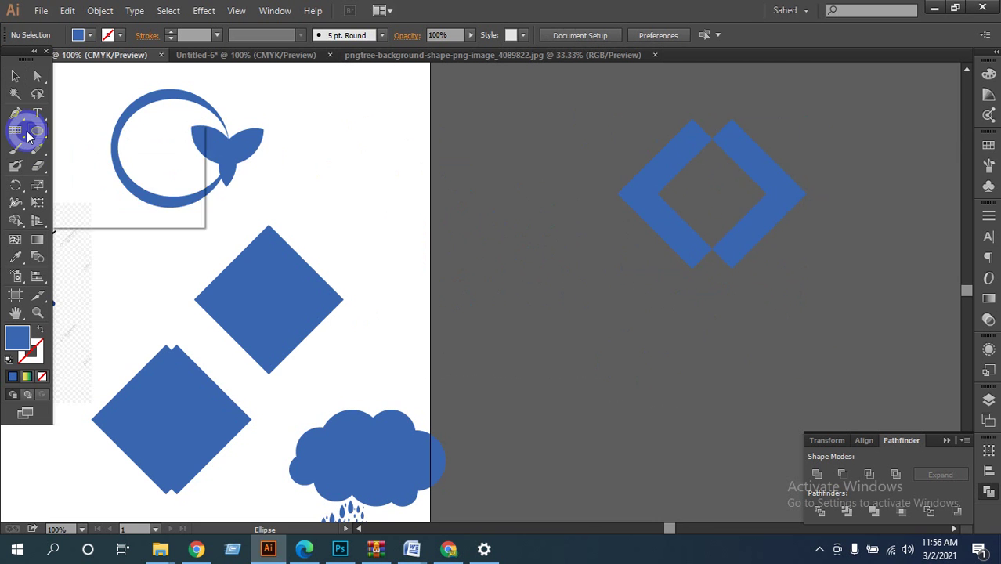
pyautogui.moveTo(28, 136); pyautogui.dragTo(78, 152)
pyautogui.press('space')
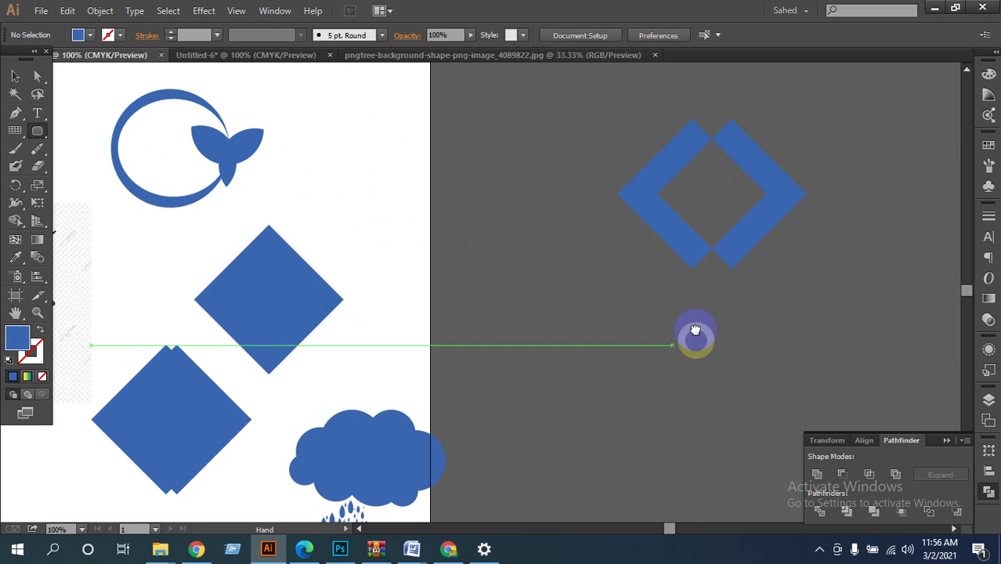
pyautogui.moveTo(694, 330); pyautogui.dragTo(455, 253)
pyautogui.click(14, 76)
pyautogui.click(440, 239)
# Move the upper-right rounded square left so that it overlaps the other one more.
pyautogui.moveTo(303, 205); pyautogui.dragTo(576, 393)
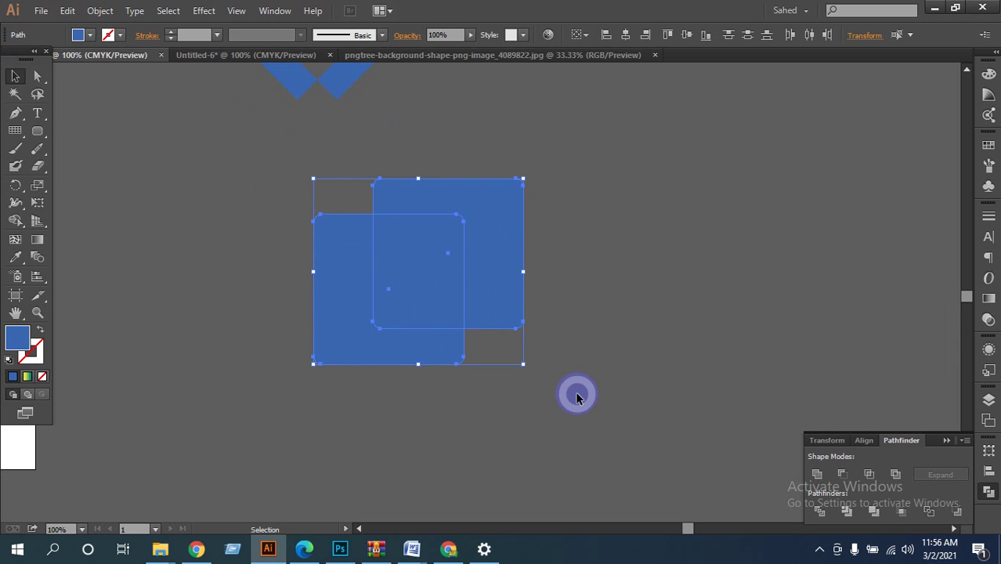
pyautogui.click(554, 271)
pyautogui.moveTo(503, 264); pyautogui.dragTo(483, 252)
# Scale both rounded squares down together, stretch them wider and rotate them into a diamond orientation.
pyautogui.moveTo(246, 207); pyautogui.dragTo(499, 360)
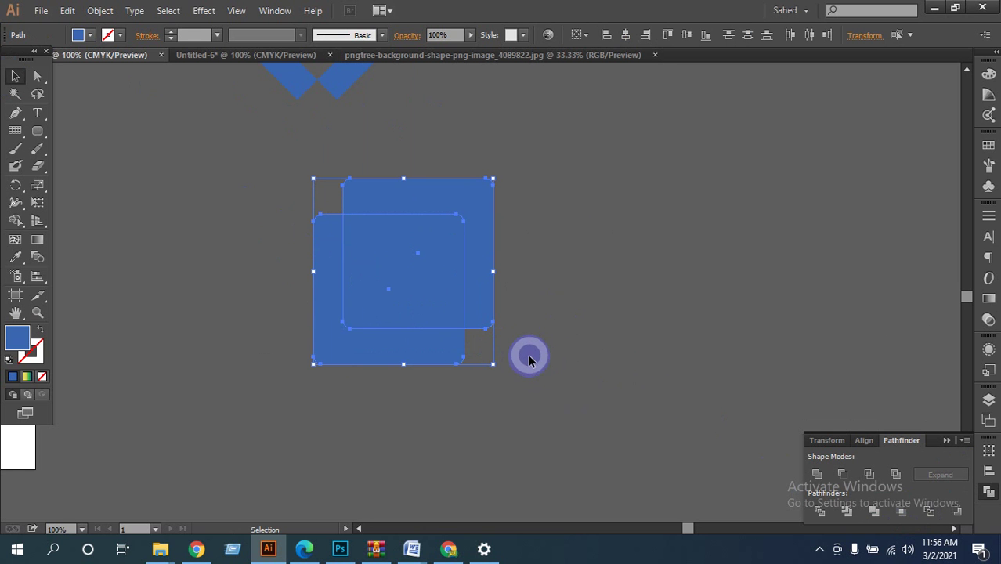
pyautogui.moveTo(492, 365); pyautogui.dragTo(473, 340)
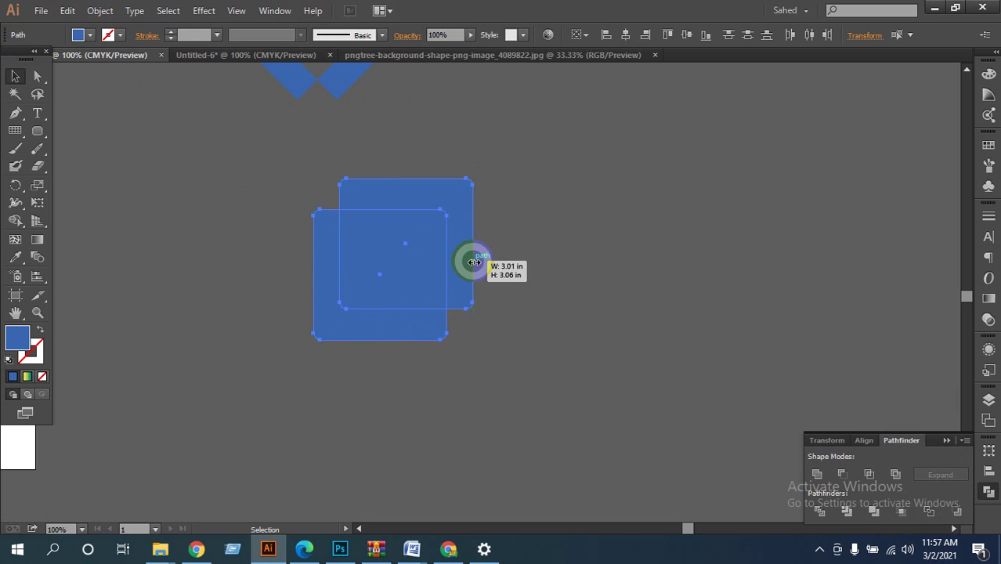
pyautogui.moveTo(473, 262); pyautogui.dragTo(495, 259)
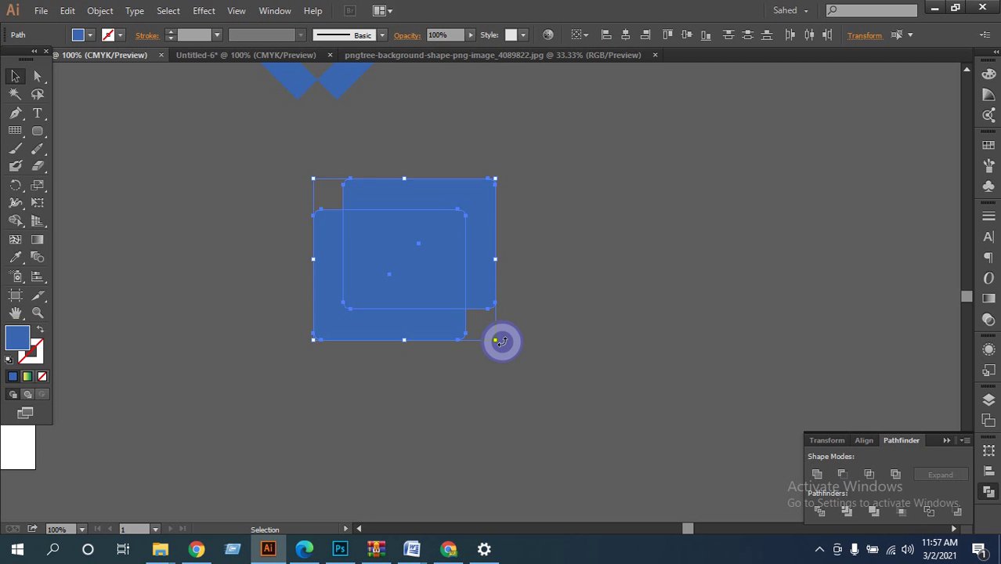
pyautogui.moveTo(501, 341); pyautogui.dragTo(417, 352)
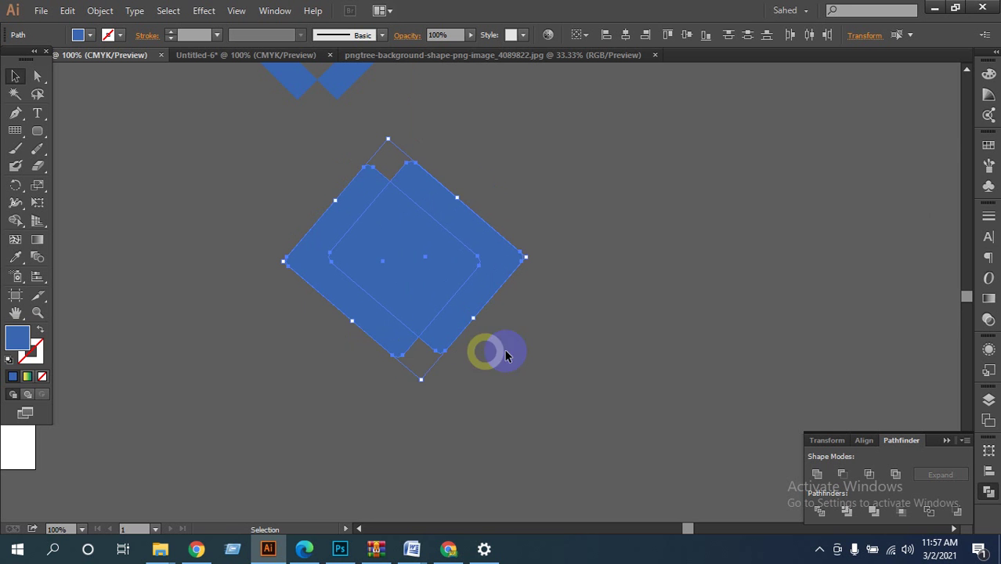
# Try Pathfinder Exclude on the two rotated rounded rectangles, and undo it.
pyautogui.click(897, 474)
pyautogui.click(693, 377)
pyautogui.moveTo(684, 224); pyautogui.dragTo(236, 362)
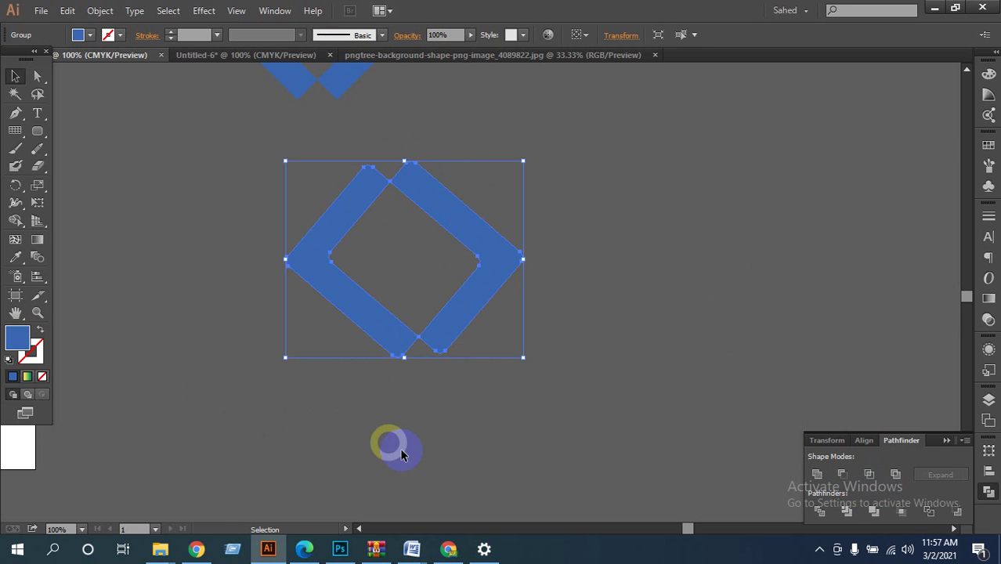
pyautogui.click(476, 462)
pyautogui.click(425, 331)
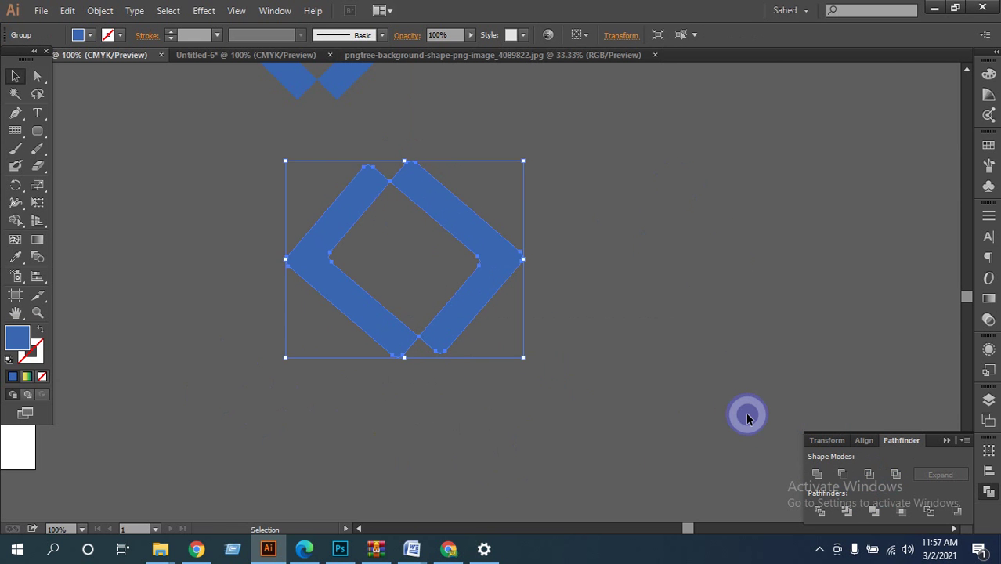
pyautogui.hotkey('ctrl', 'z')
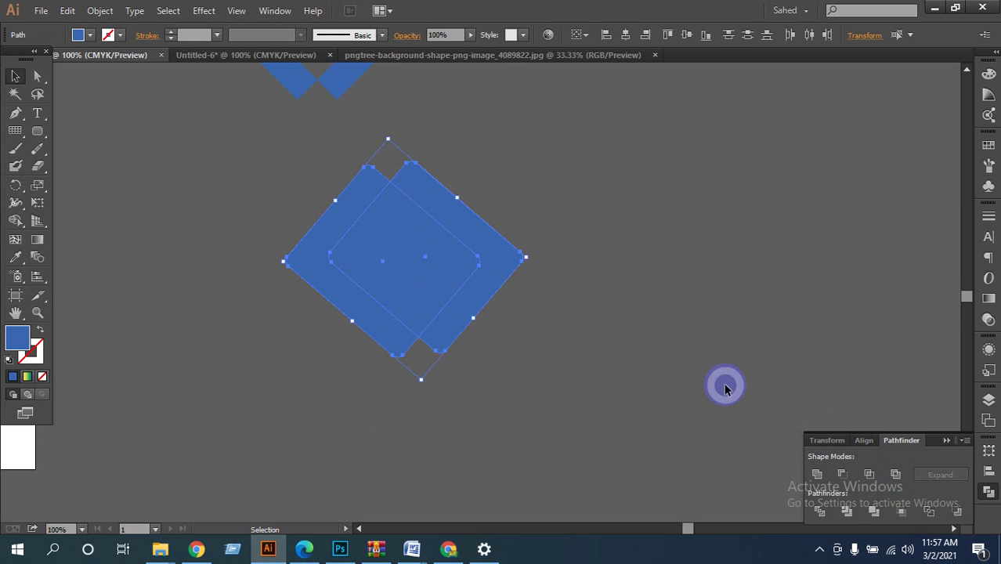
# Try Pathfinder Intersect on the two rounded rectangles, inspect the corners of the result up close, and undo it.
pyautogui.click(869, 474)
pyautogui.click(692, 351)
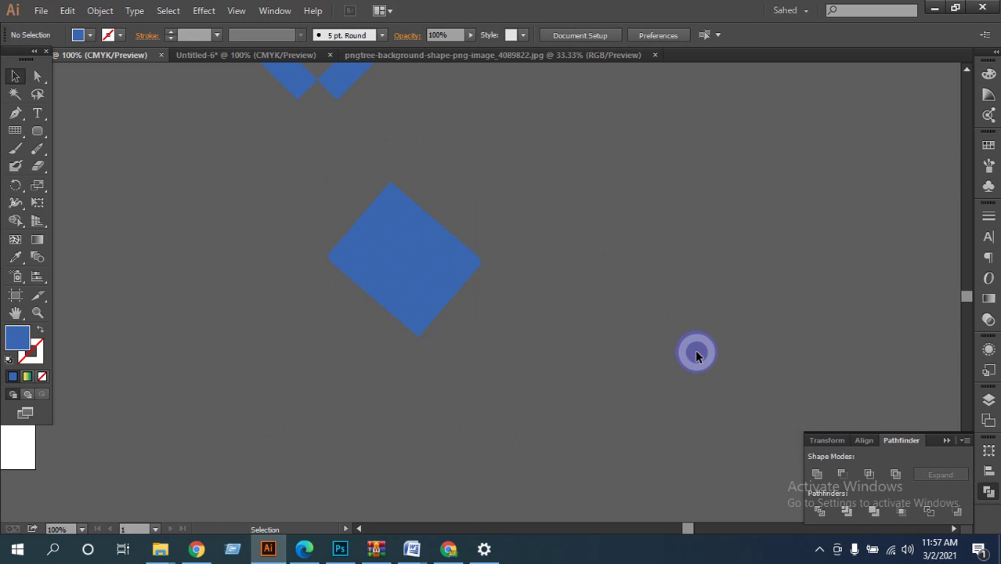
pyautogui.hotkey('ctrl', '+')
pyautogui.hotkey('ctrl', '+')
pyautogui.moveTo(625, 315); pyautogui.dragTo(659, 304)
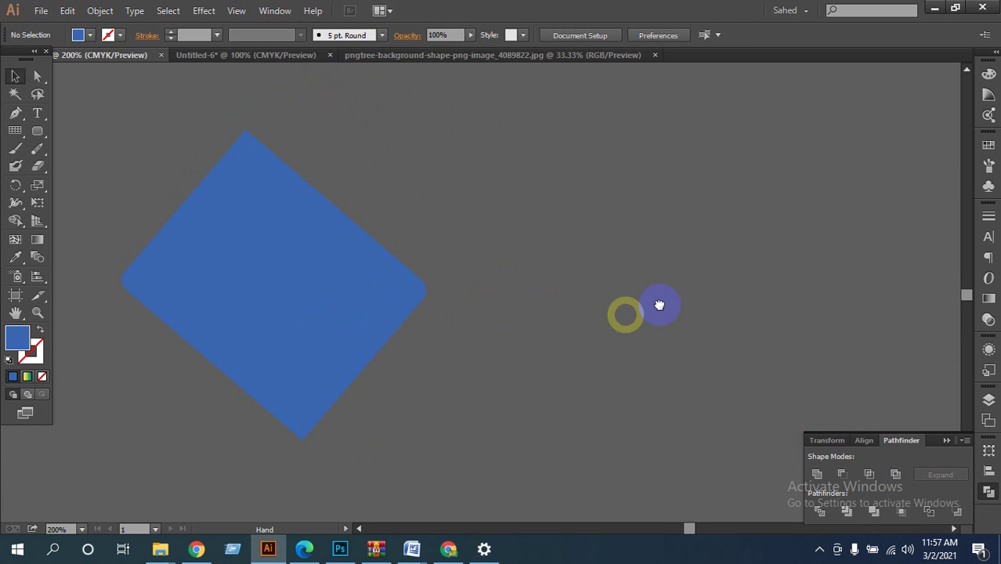
pyautogui.moveTo(609, 342); pyautogui.dragTo(609, 341)
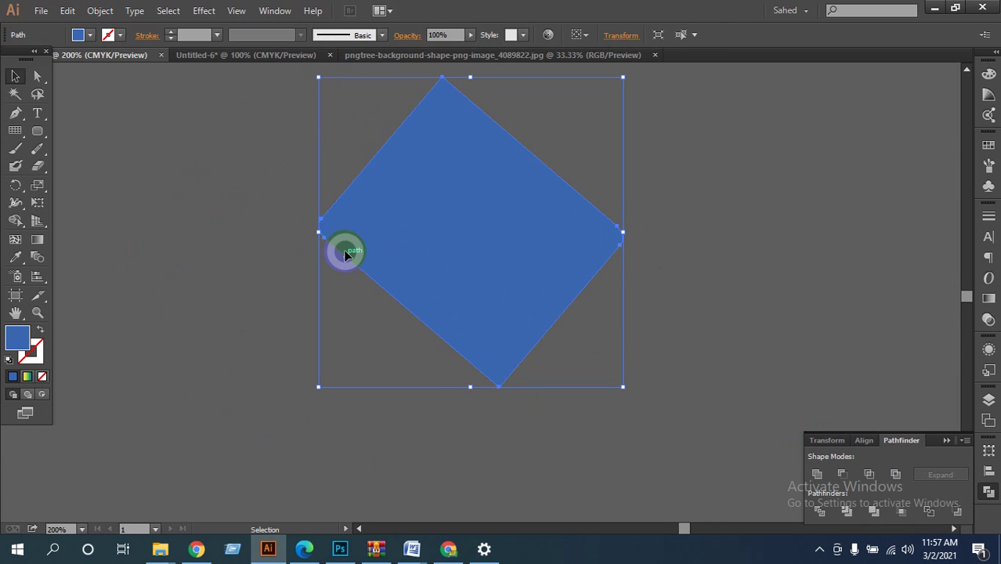
pyautogui.click(478, 80)
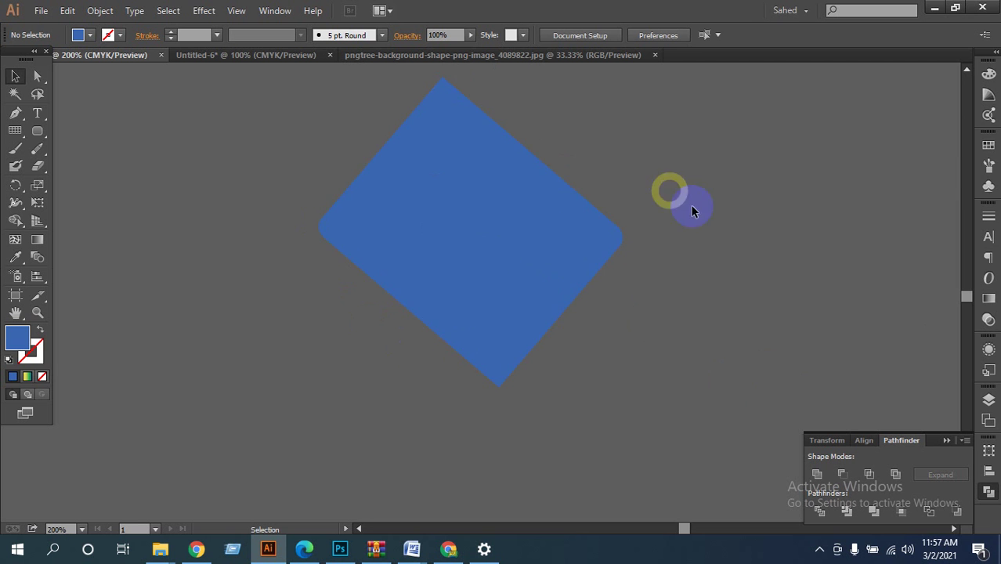
pyautogui.click(631, 365)
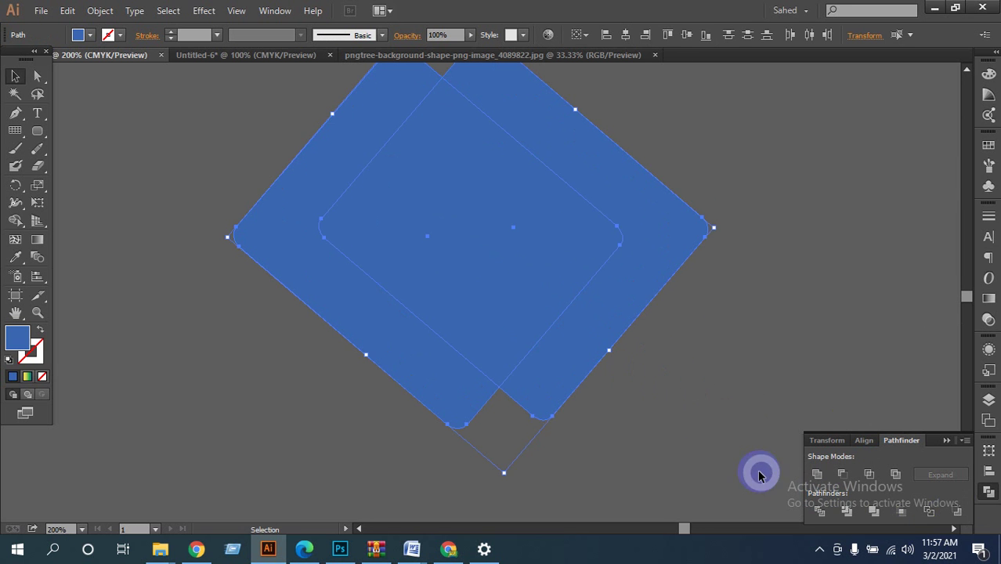
# Delete the two overlapping rounded rectangles.
pyautogui.click(715, 282)
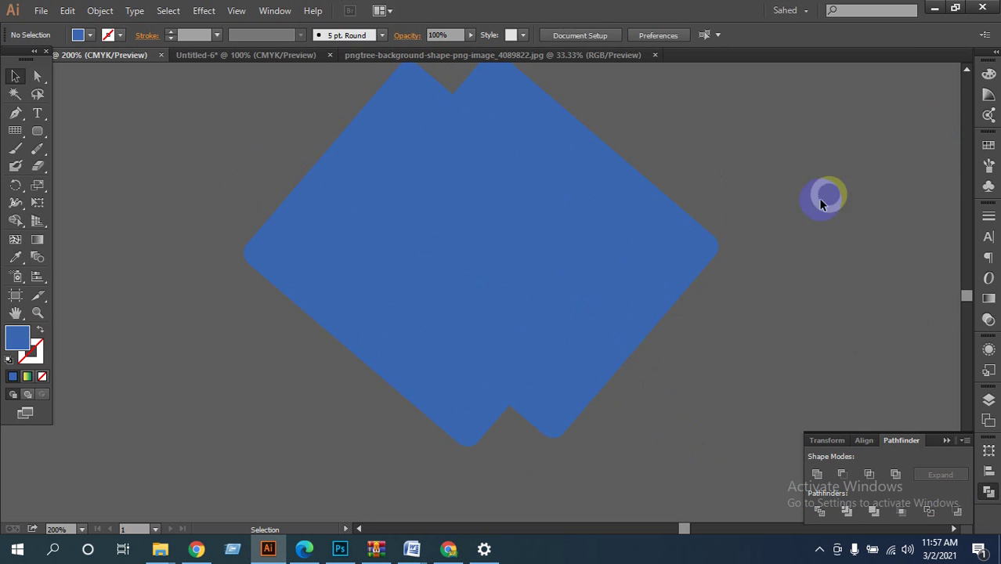
pyautogui.click(470, 380)
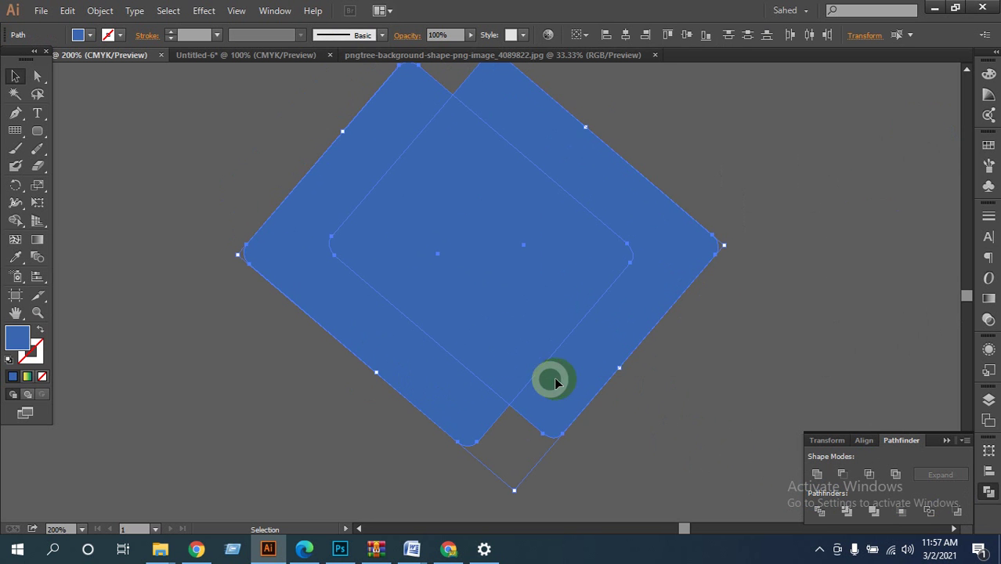
pyautogui.press('Delete')
# Try Pathfinder Intersect on the two overlapping sharp-cornered diamonds, and undo it.
pyautogui.moveTo(811, 281); pyautogui.dragTo(448, 350)
pyautogui.hotkey('ctrl', '-')
pyautogui.moveTo(311, 325); pyautogui.dragTo(473, 418)
pyautogui.click(462, 348)
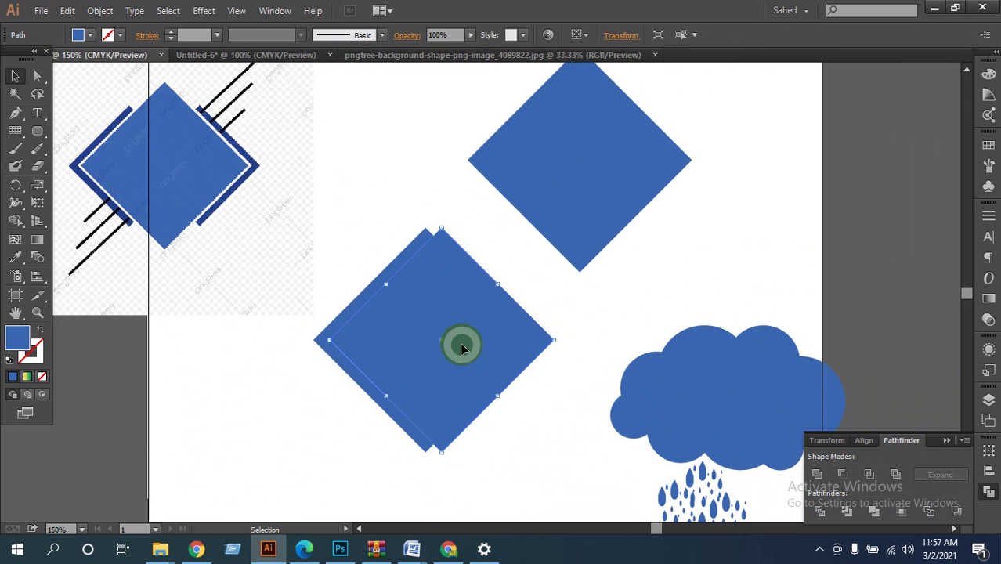
pyautogui.keyDown('shift'); pyautogui.click(364, 328); pyautogui.keyUp('shift')
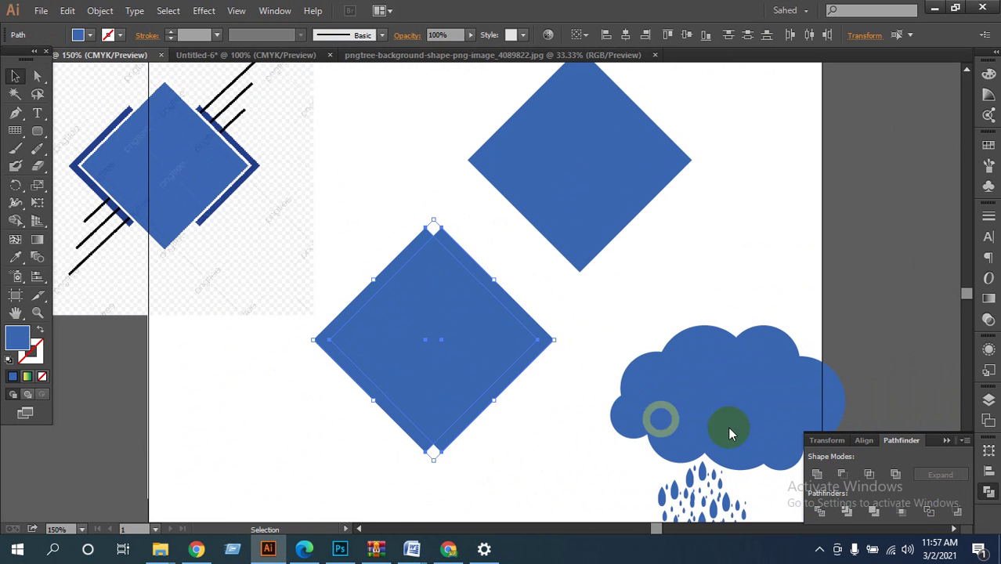
pyautogui.click(869, 473)
pyautogui.hotkey('ctrl', 'z')
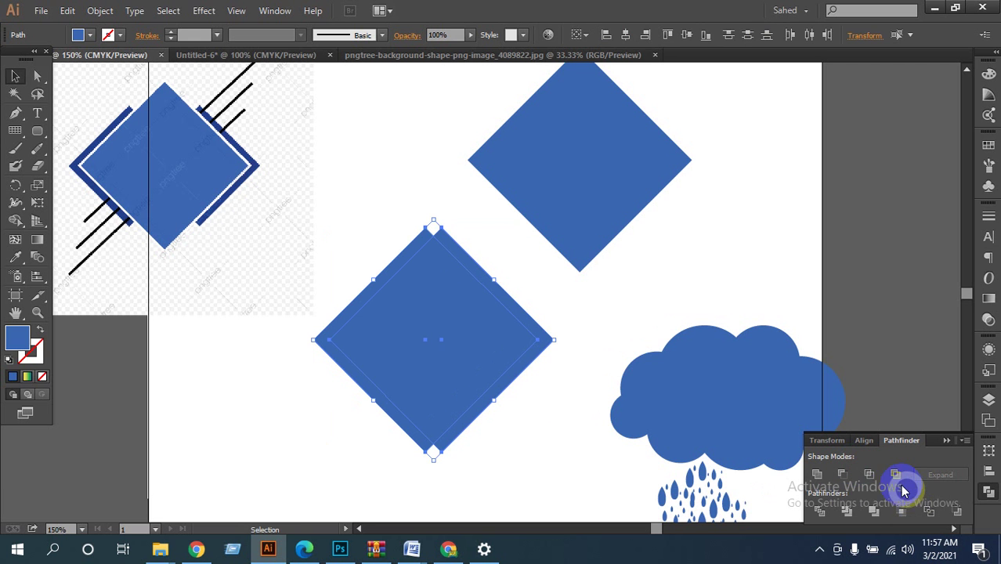
# Apply Pathfinder Exclude to the two overlapping diamonds and Minus Front to the resulting group, leaving only the left-pointing chevron.
pyautogui.click(897, 474)
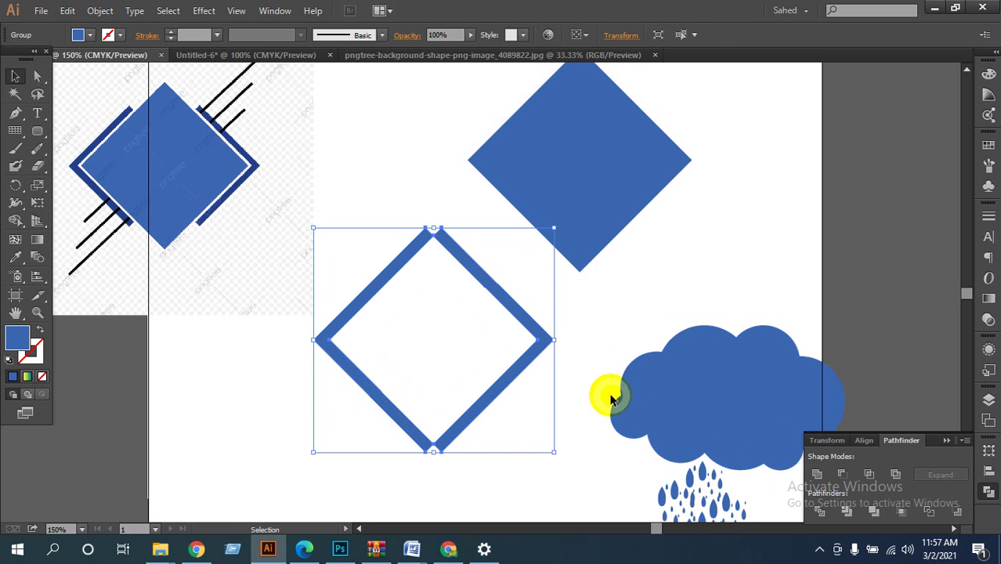
pyautogui.click(843, 475)
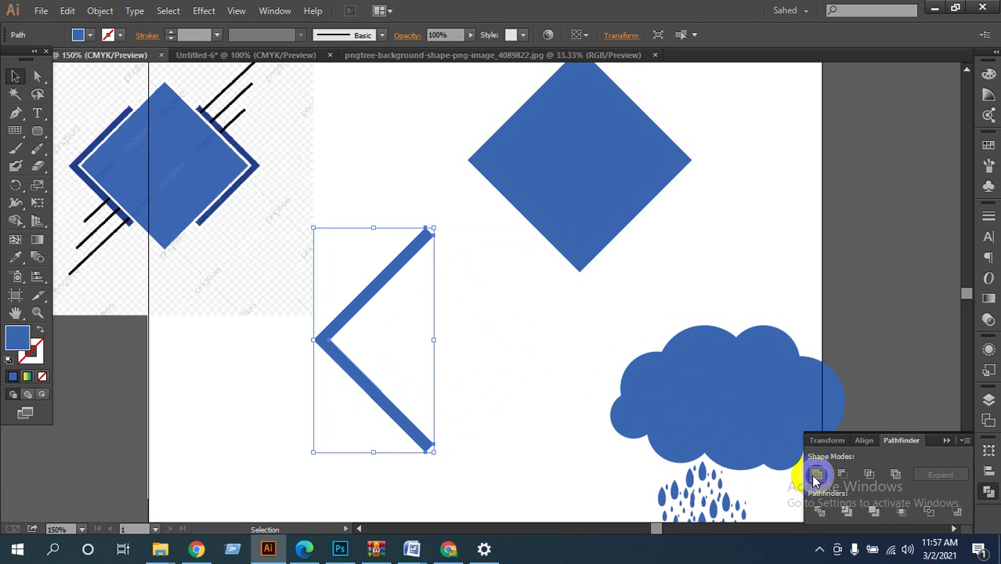
pyautogui.click(577, 389)
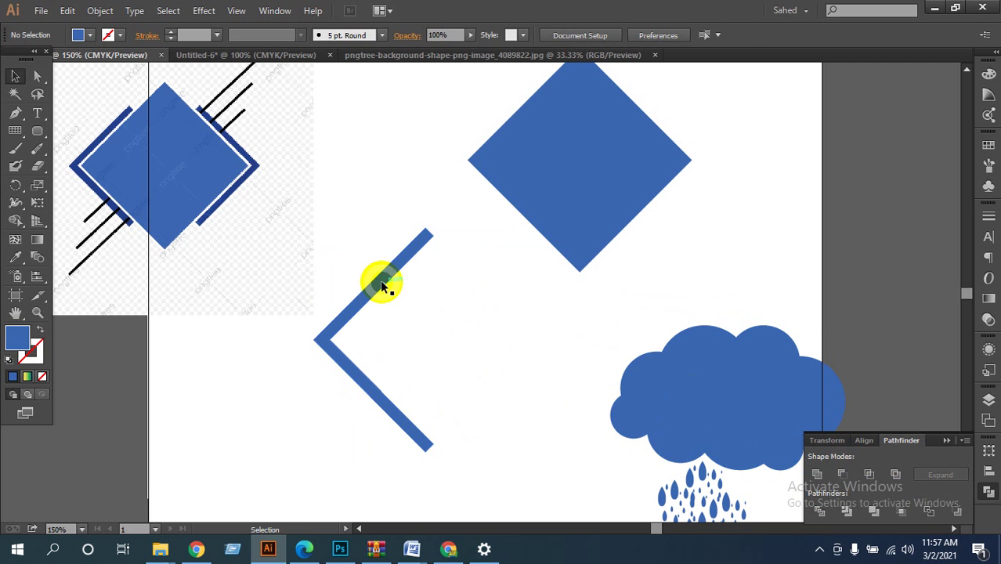
# Move the chevron beside the separate solid diamond, scale it down proportionally and place it outside the diamond's left corner with a narrow gap.
pyautogui.moveTo(384, 284); pyautogui.dragTo(512, 110)
pyautogui.moveTo(603, 343); pyautogui.dragTo(532, 487)
pyautogui.moveTo(493, 426); pyautogui.dragTo(491, 426)
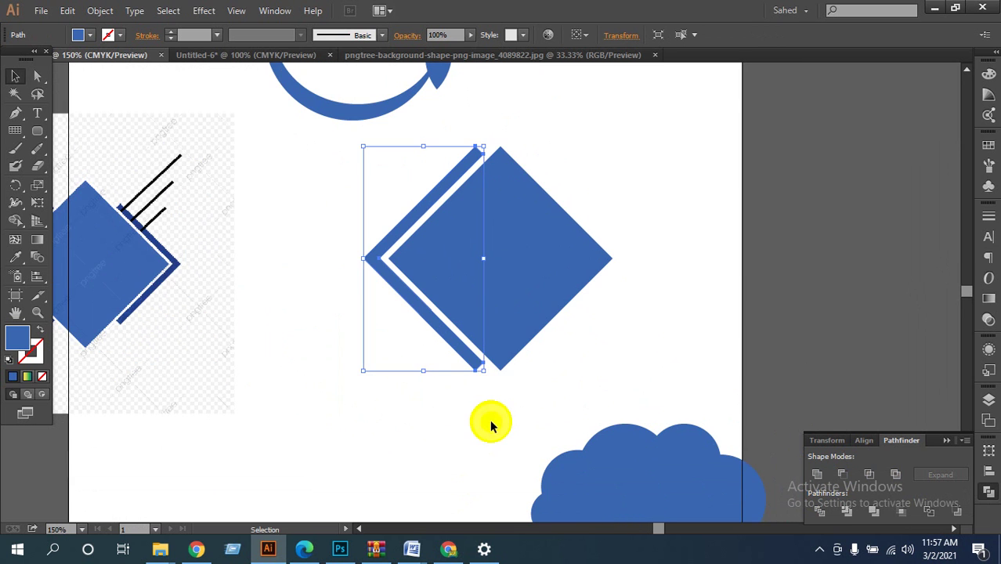
pyautogui.moveTo(484, 373); pyautogui.dragTo(462, 357)
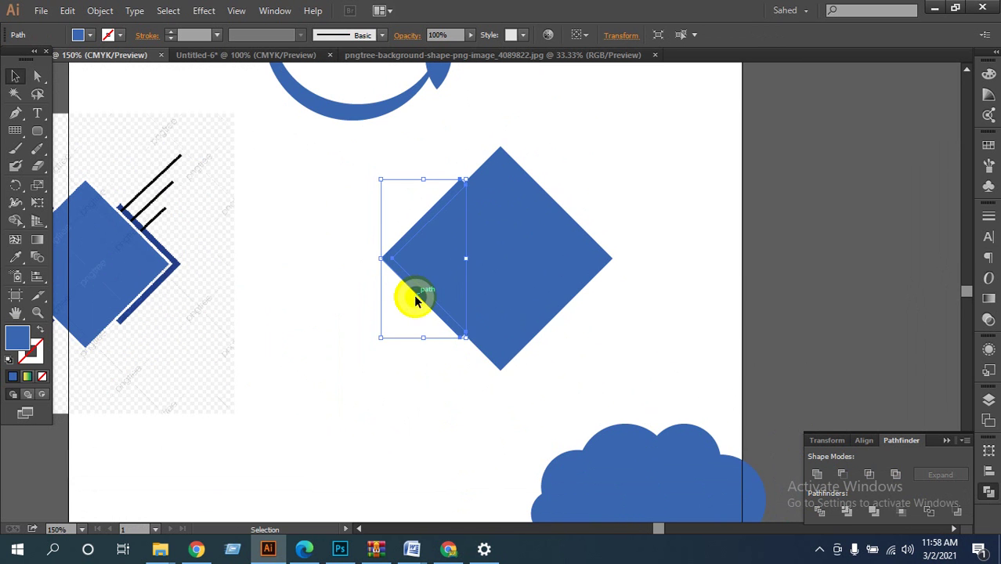
pyautogui.moveTo(415, 293); pyautogui.dragTo(414, 320)
# Examine up close how the chevron lines up with the diamond's left corner, selecting each shape in turn.
pyautogui.press('a')
pyautogui.keyDown('ctrl'); pyautogui.click(588, 301); pyautogui.keyUp('ctrl')
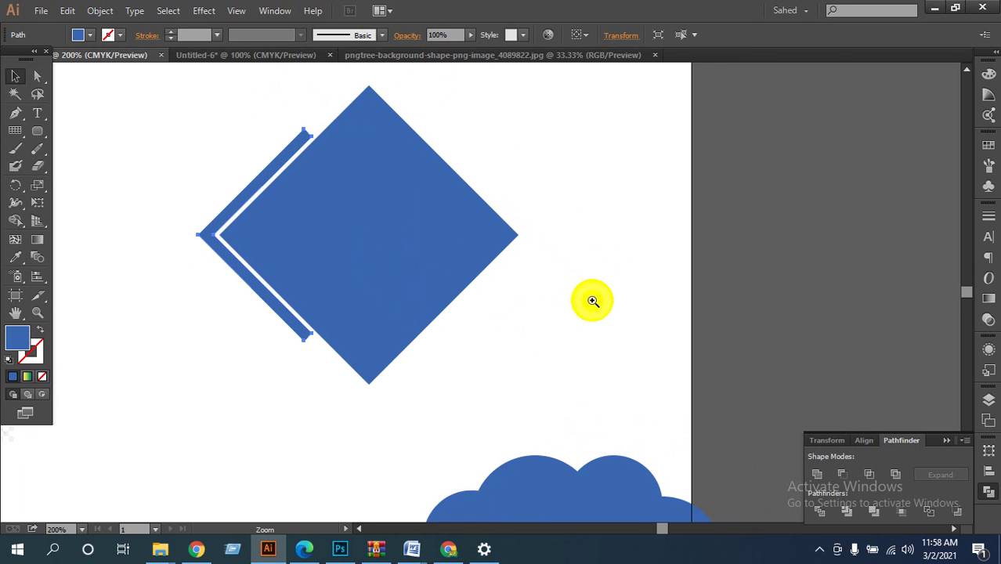
pyautogui.keyDown('ctrl'); pyautogui.click(457, 261); pyautogui.keyUp('ctrl')
pyautogui.moveTo(490, 292); pyautogui.dragTo(501, 300)
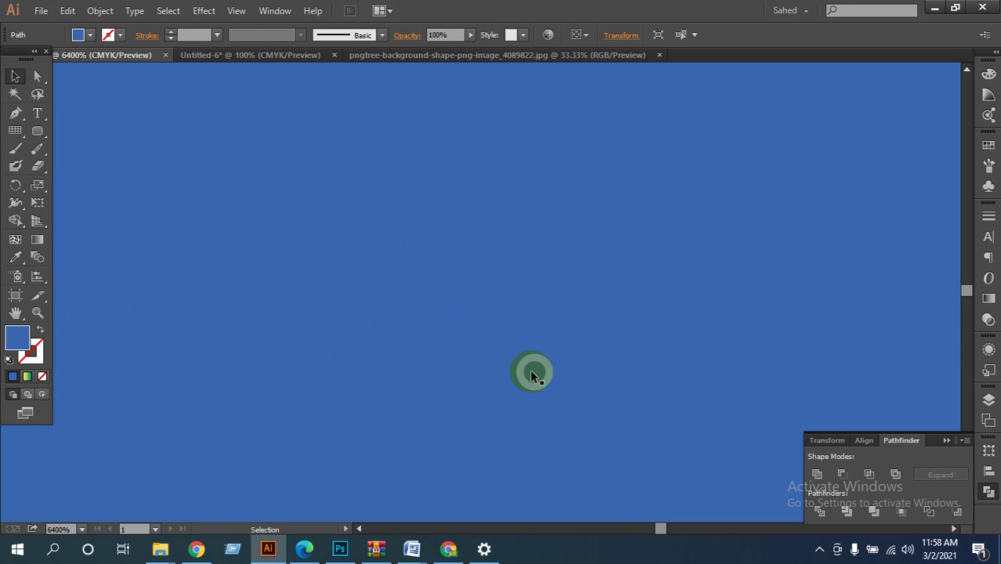
pyautogui.moveTo(475, 345); pyautogui.dragTo(453, 369)
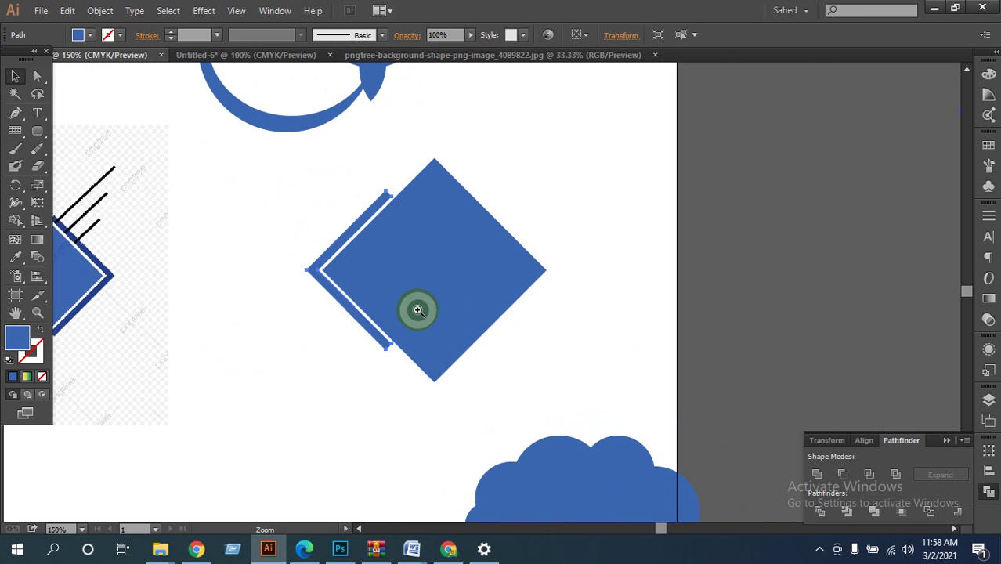
pyautogui.keyDown('ctrl'); pyautogui.click(447, 298); pyautogui.keyUp('ctrl')
pyautogui.keyDown('ctrl'); pyautogui.click(452, 301); pyautogui.keyUp('ctrl')
pyautogui.moveTo(451, 301); pyautogui.dragTo(511, 406)
pyautogui.click(376, 361)
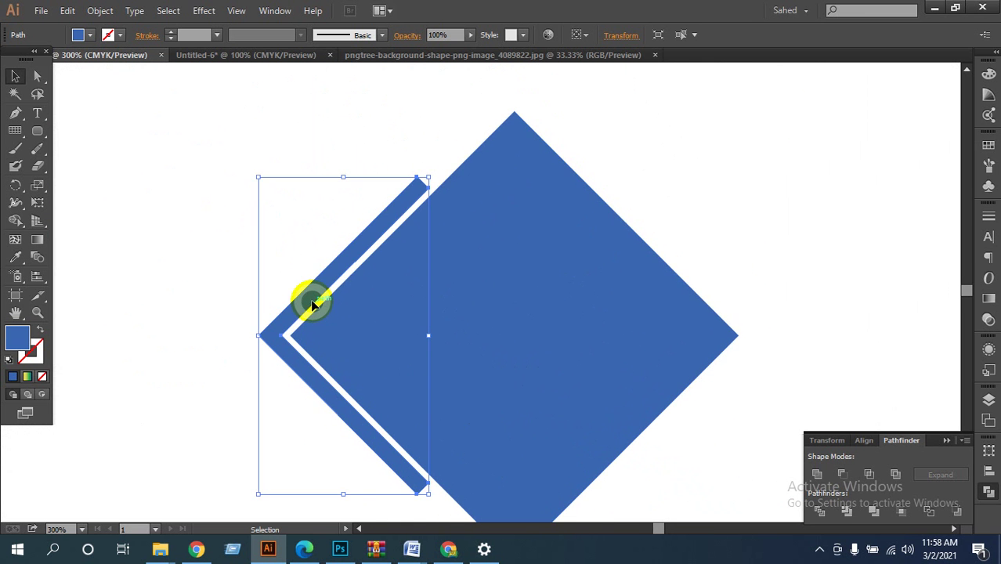
pyautogui.click(548, 374)
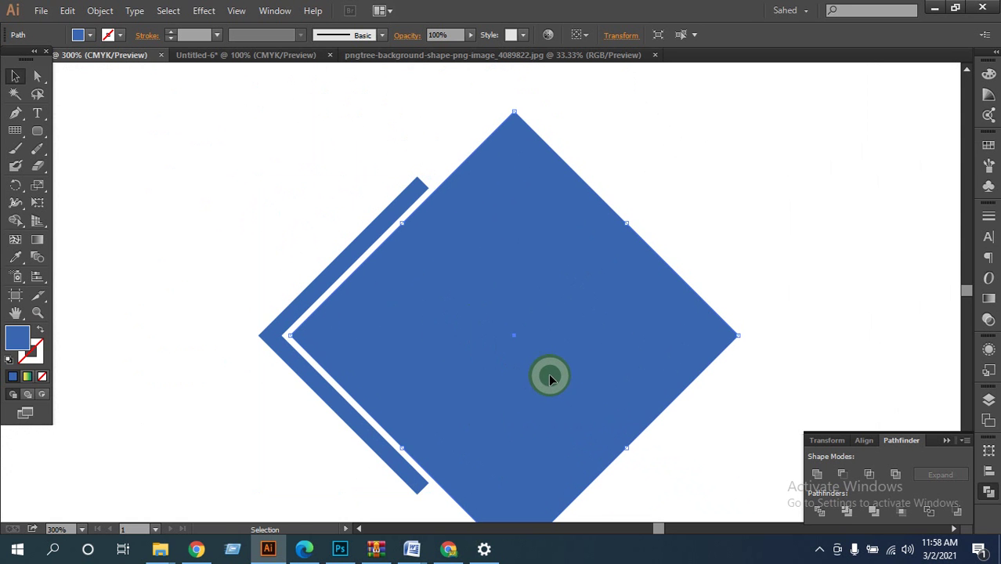
pyautogui.click(302, 305)
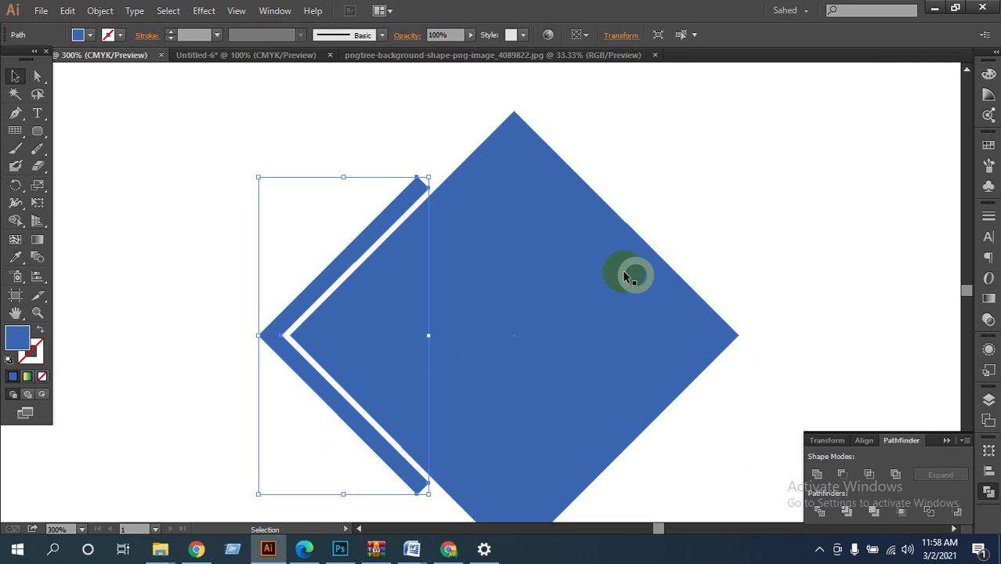
pyautogui.click(201, 297)
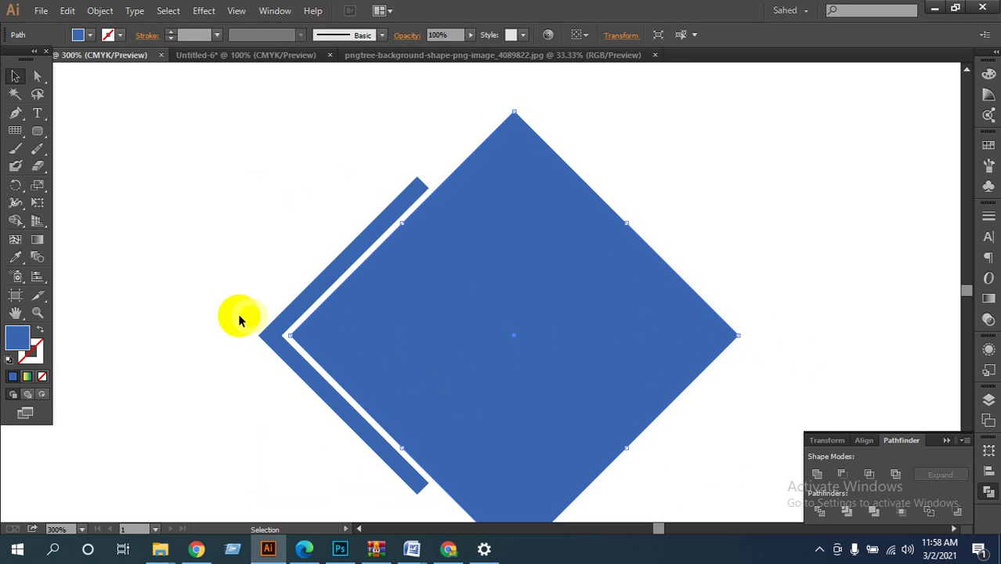
pyautogui.click(384, 338)
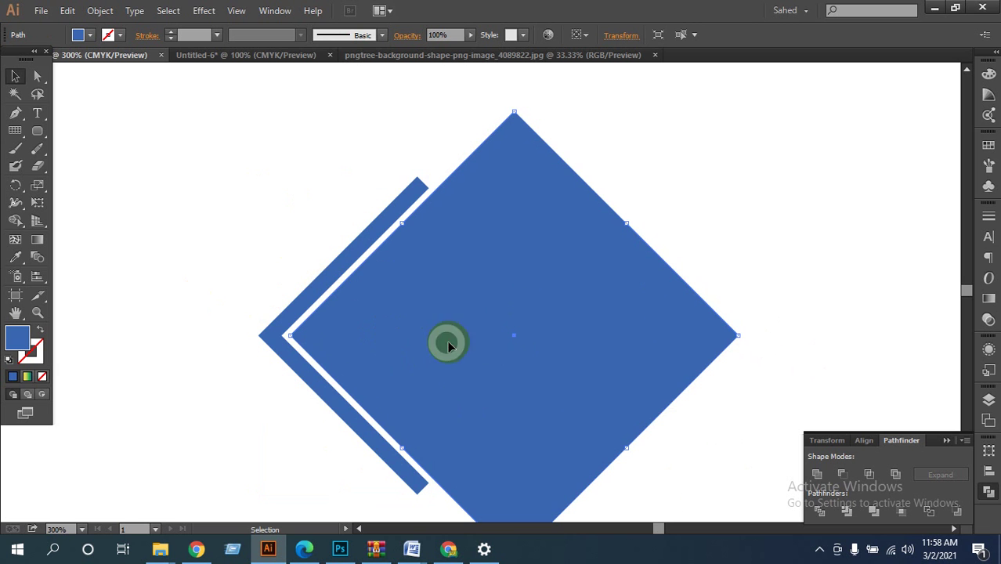
pyautogui.moveTo(670, 409); pyautogui.dragTo(582, 347)
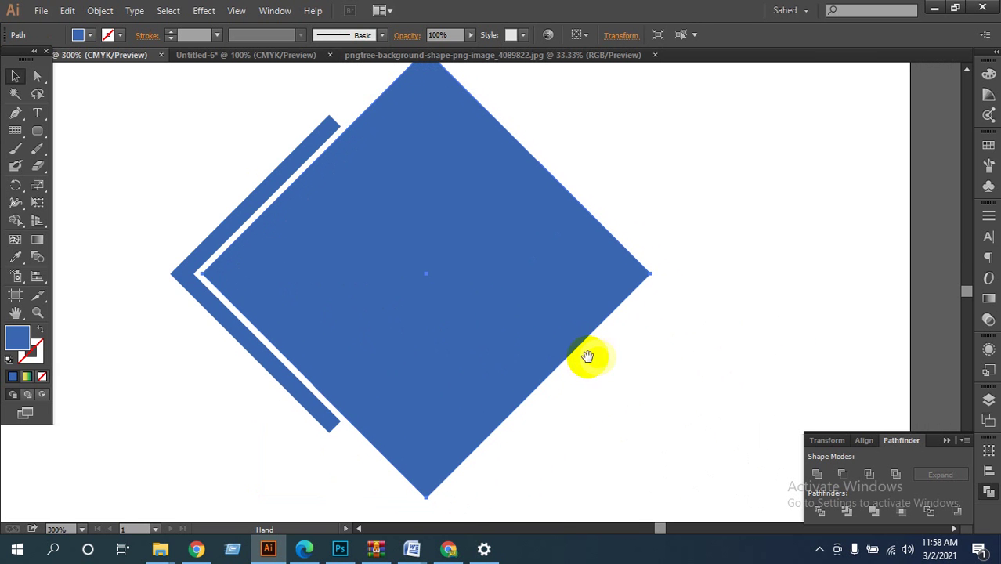
pyautogui.click(243, 220)
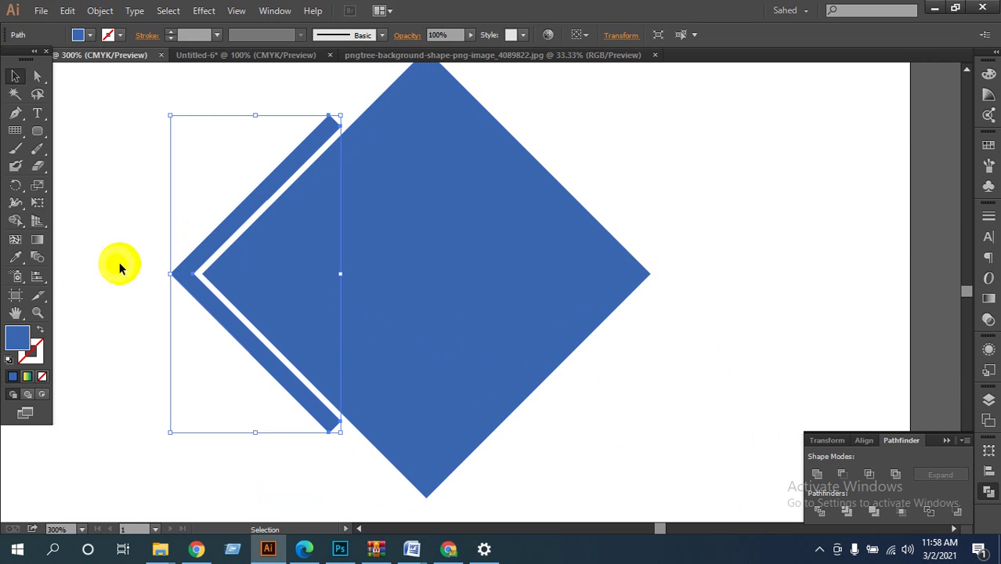
pyautogui.click(469, 285)
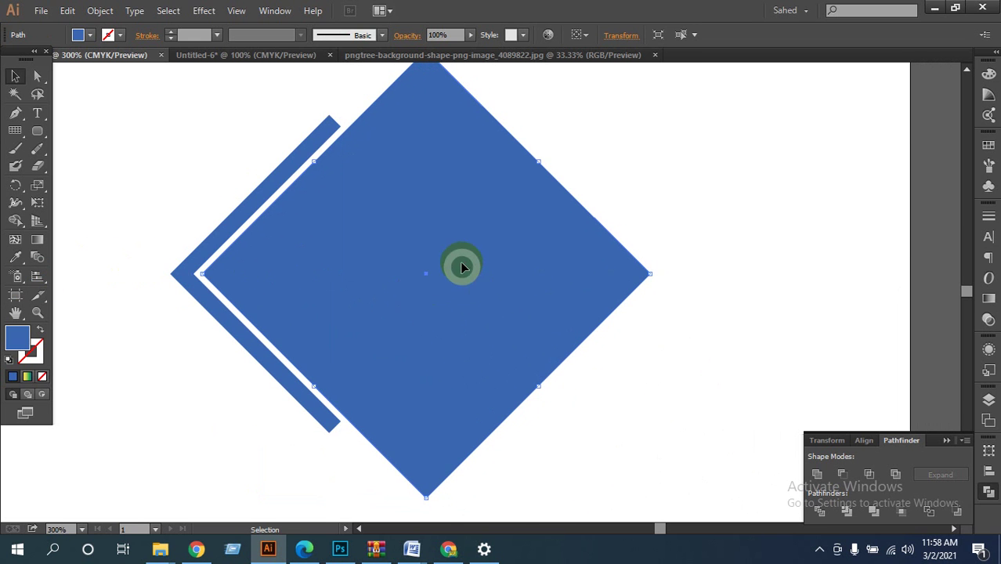
# Show the rulers and place a vertical and a horizontal guide crossing at the solid diamond's center.
pyautogui.press('a')
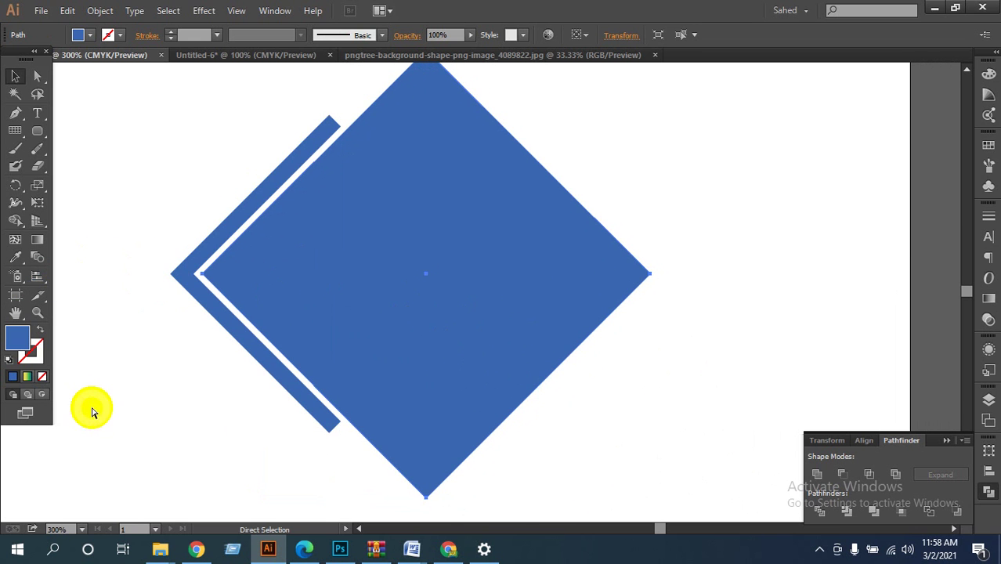
pyautogui.hotkey('ctrl', 'r')
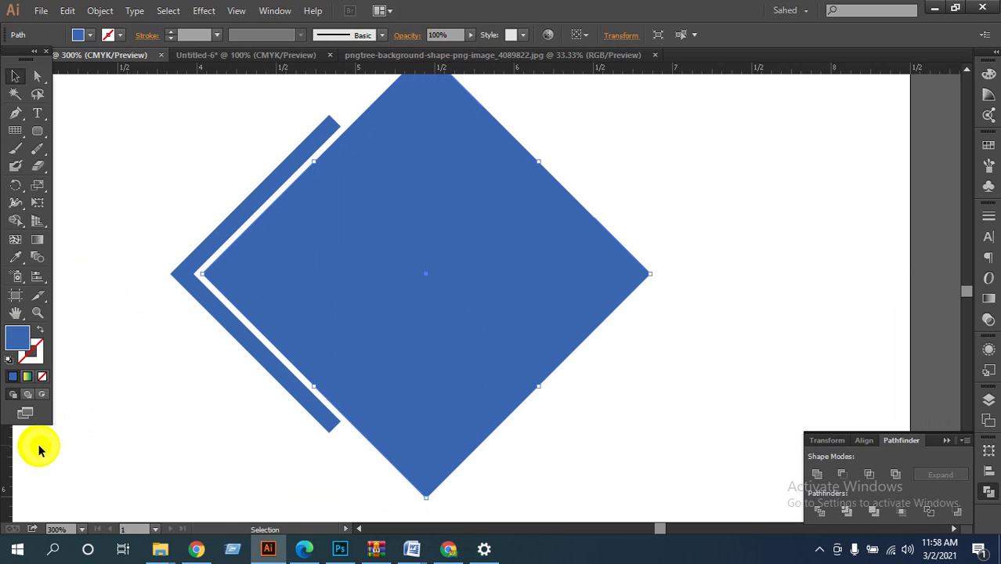
pyautogui.moveTo(9, 446); pyautogui.dragTo(385, 445)
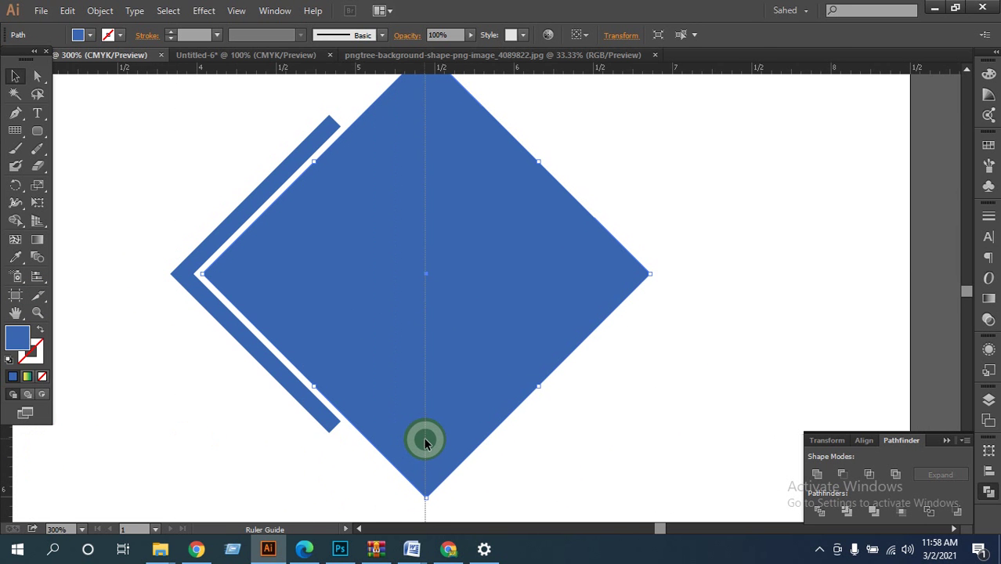
pyautogui.moveTo(426, 442); pyautogui.dragTo(405, 156)
pyautogui.moveTo(364, 68); pyautogui.dragTo(365, 273)
pyautogui.click(486, 321)
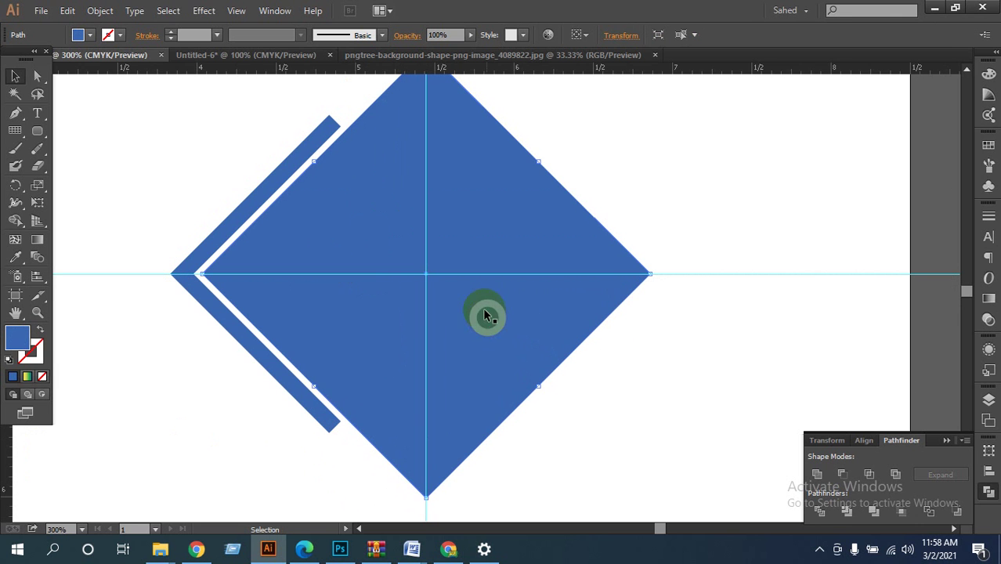
pyautogui.click(569, 117)
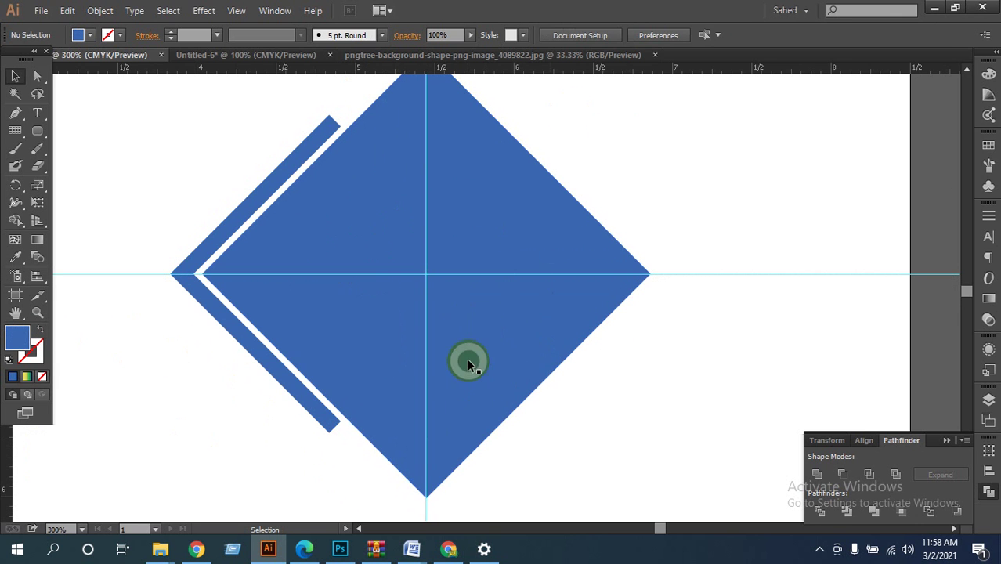
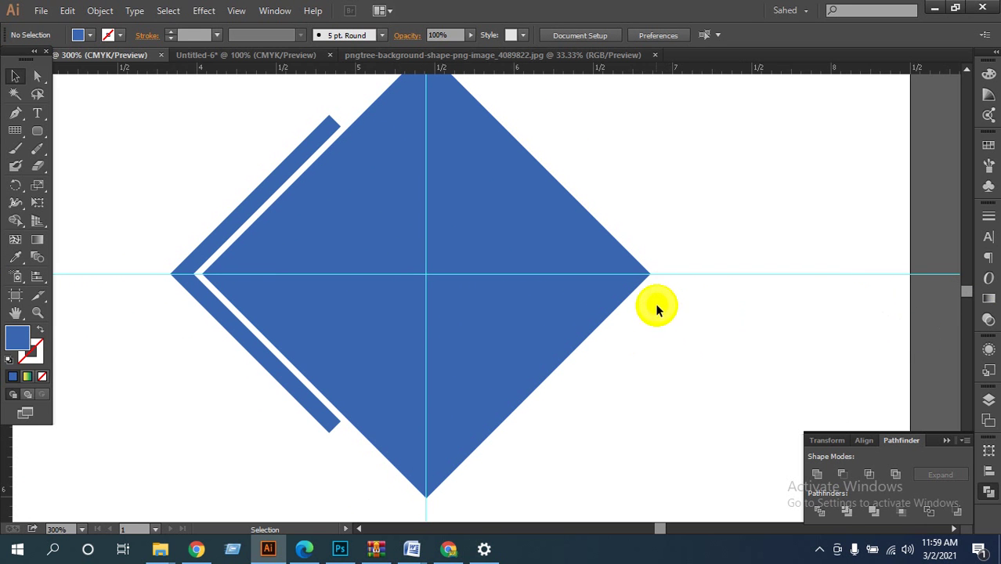
pyautogui.click(559, 331)
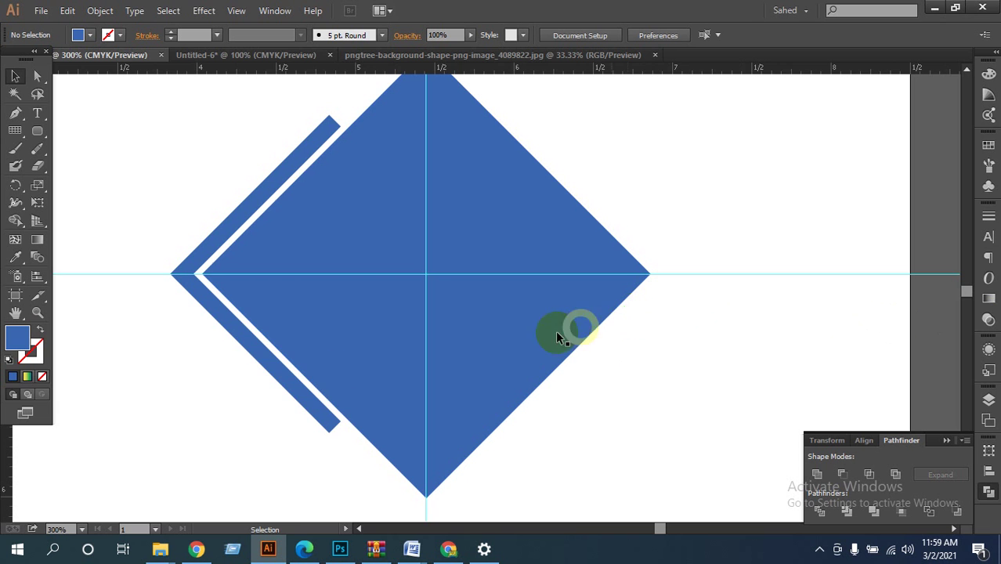
pyautogui.click(350, 336)
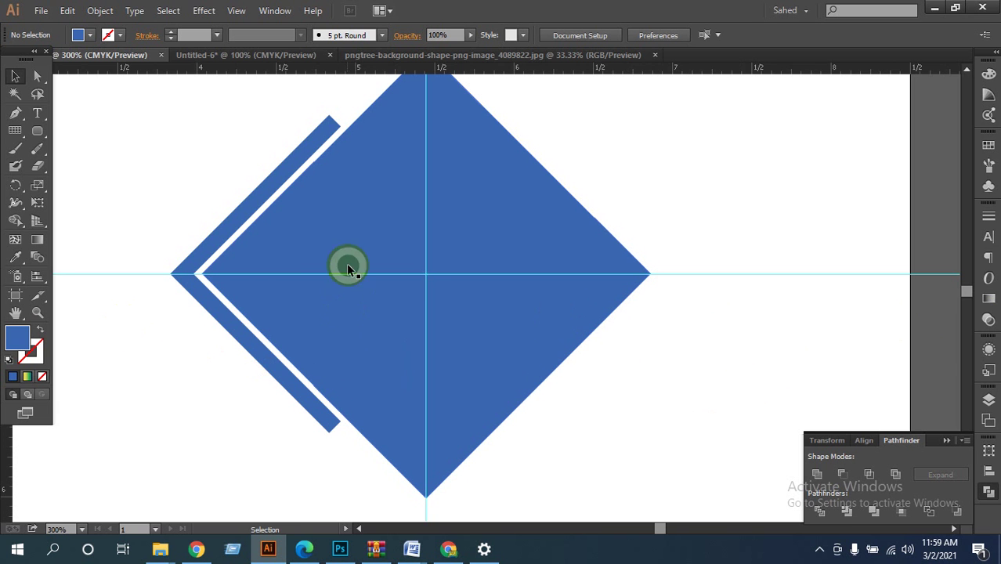
# Reflect a copy of the diamond's left chevron strip across the vertical axis through the guides' intersection.
pyautogui.rightClick(231, 223)
pyautogui.click(220, 239)
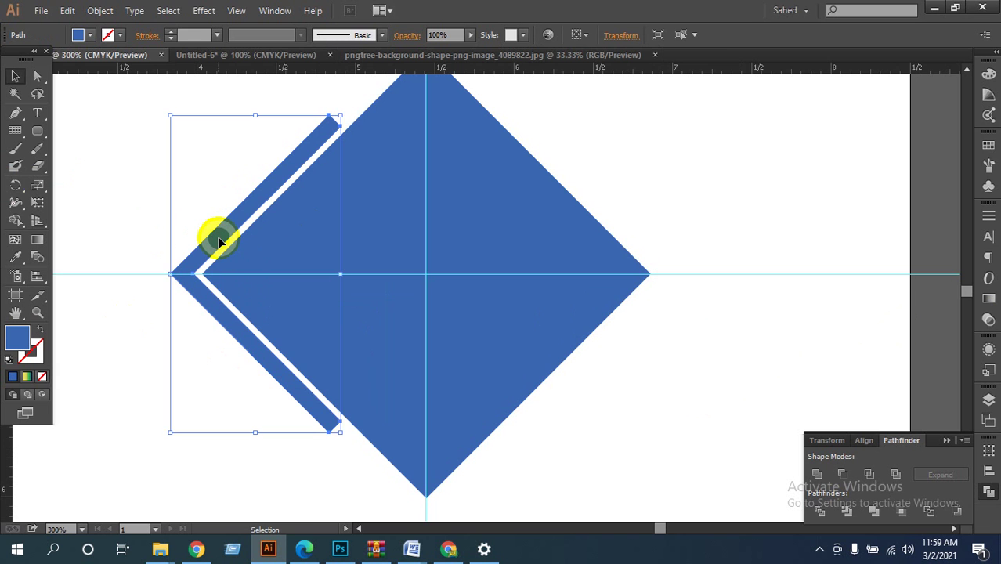
pyautogui.click(4, 191)
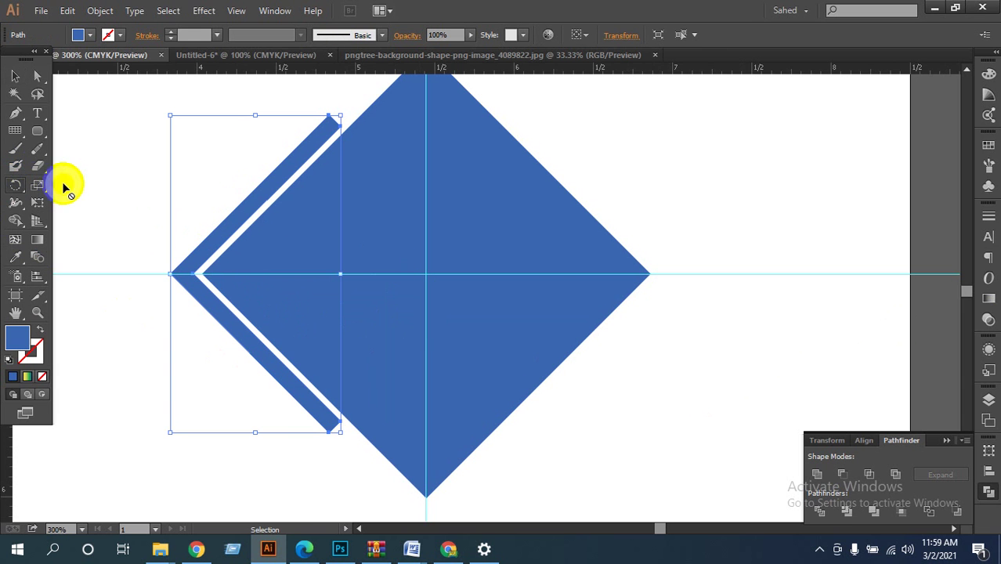
pyautogui.moveTo(15, 186); pyautogui.dragTo(90, 211)
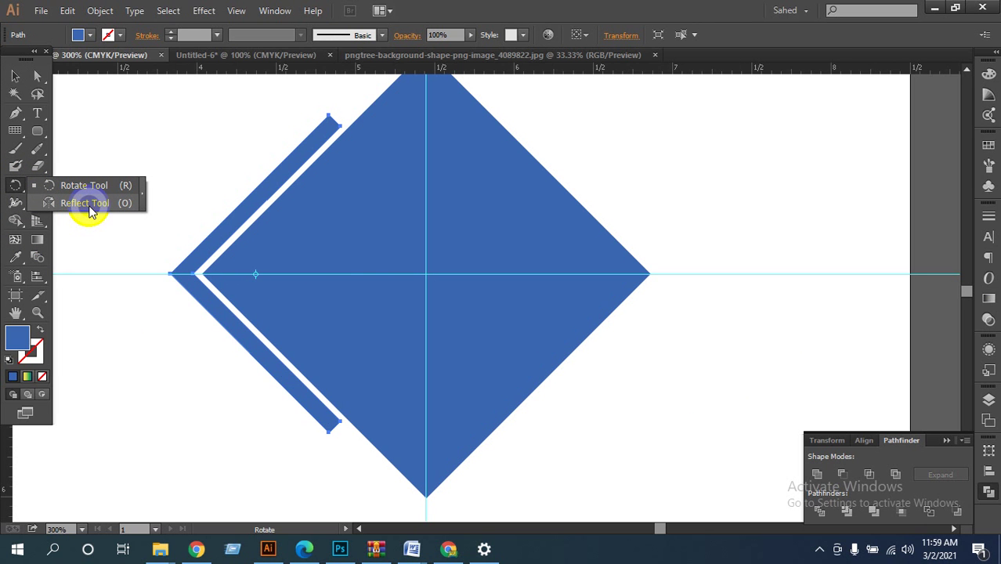
pyautogui.moveTo(89, 207); pyautogui.dragTo(75, 203)
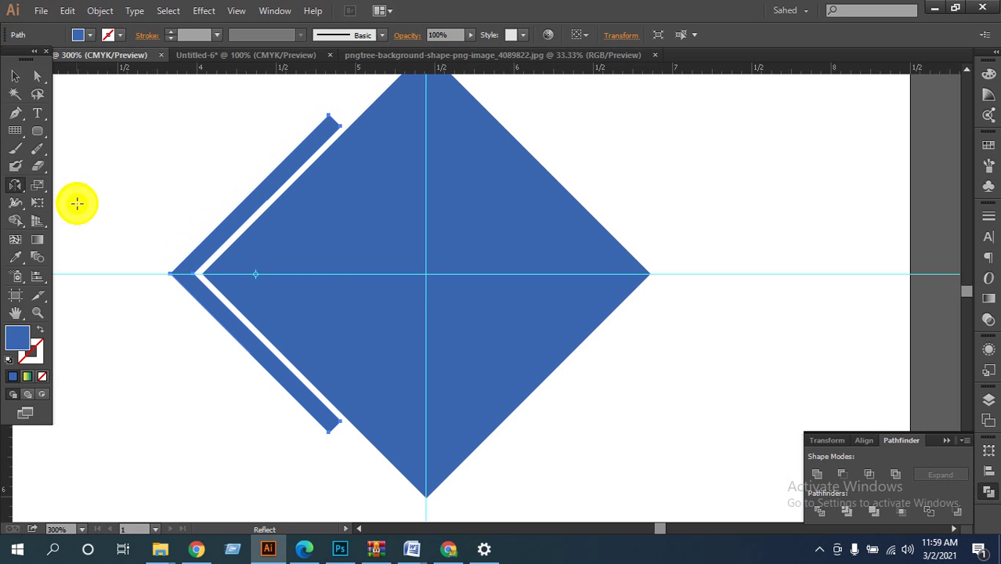
pyautogui.keyDown('ctrl'); pyautogui.click(442, 275); pyautogui.keyUp('ctrl')
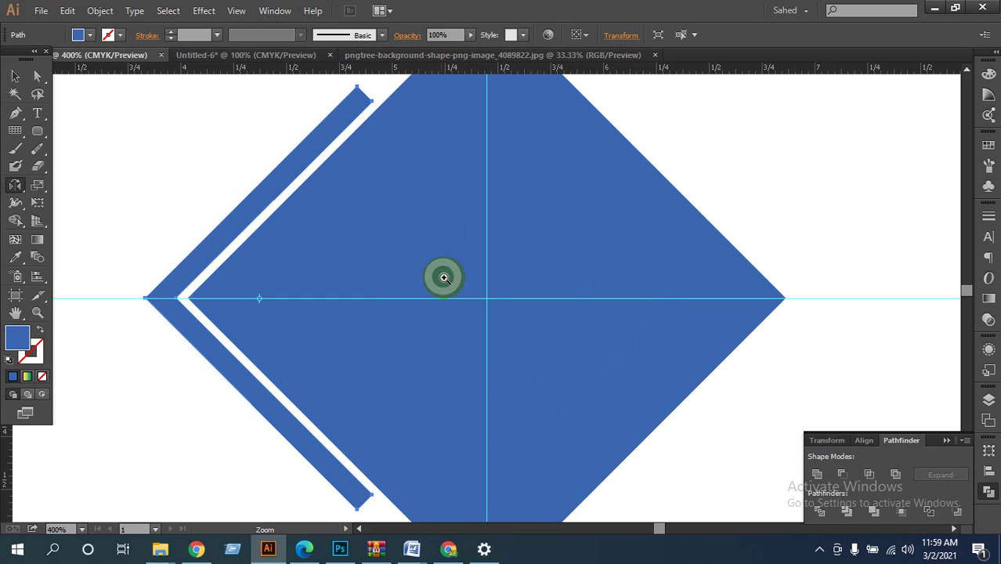
pyautogui.keyDown('ctrl'); pyautogui.click(495, 300); pyautogui.keyUp('ctrl')
pyautogui.keyDown('ctrl'); pyautogui.click(485, 299); pyautogui.keyUp('ctrl')
pyautogui.keyDown('ctrl'); pyautogui.click(469, 298); pyautogui.keyUp('ctrl')
pyautogui.keyDown('ctrl'); pyautogui.click(469, 298); pyautogui.keyUp('ctrl')
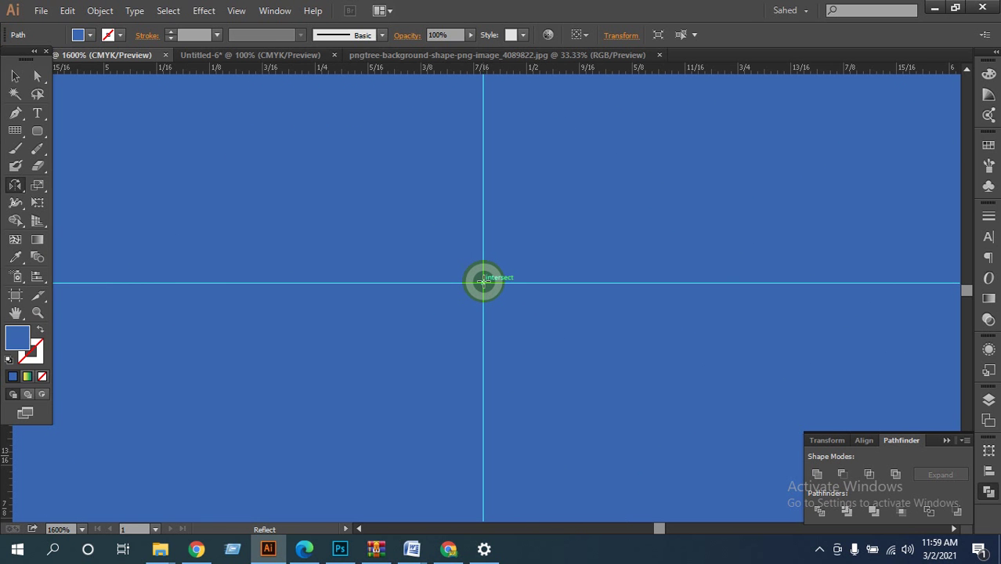
pyautogui.keyDown('alt'); pyautogui.click(483, 282); pyautogui.keyUp('alt')
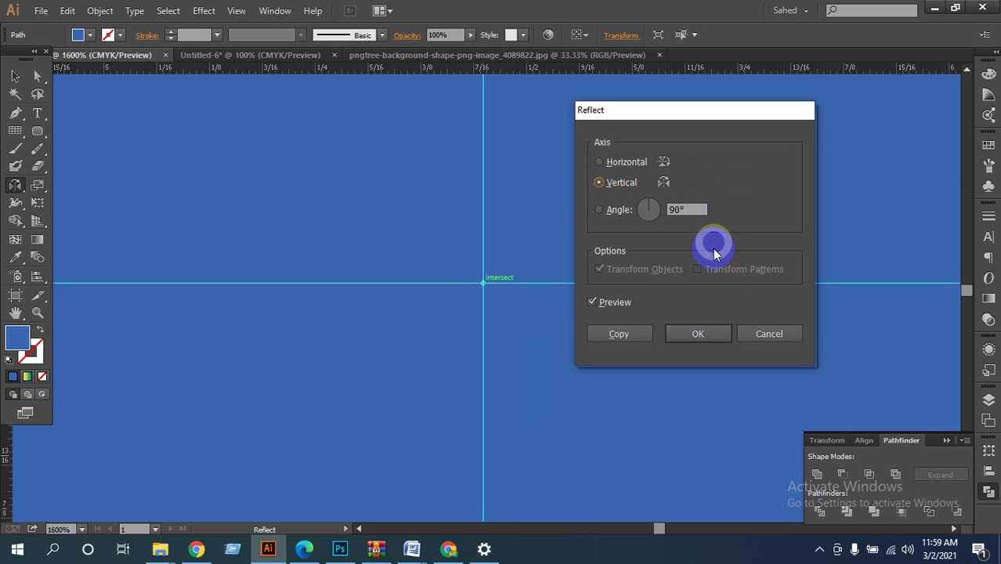
pyautogui.click(625, 336)
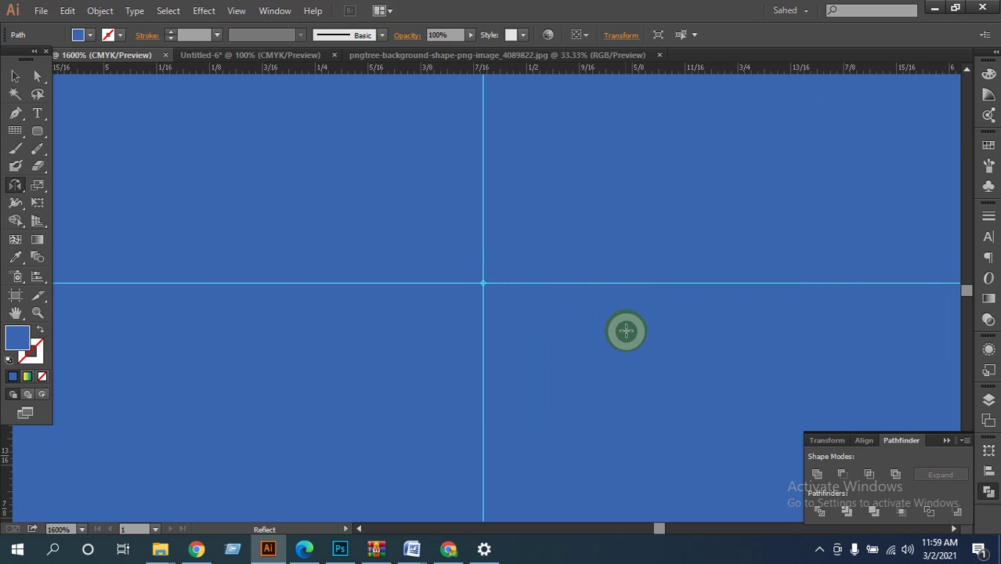
pyautogui.keyDown('ctrl'); pyautogui.keyDown('alt'); pyautogui.click(552, 324); pyautogui.keyUp('alt'); pyautogui.keyUp('ctrl')
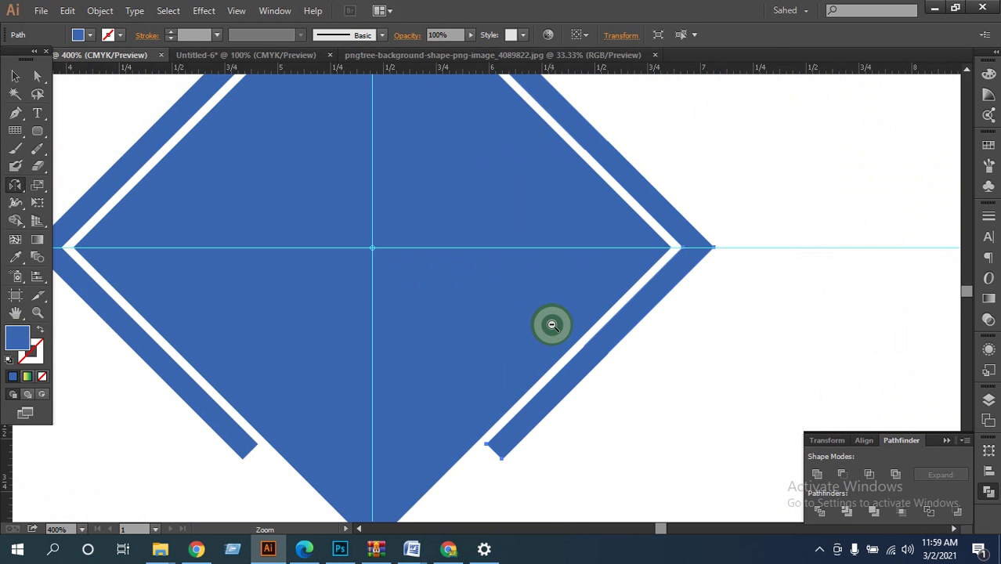
pyautogui.keyDown('ctrl'); pyautogui.keyDown('alt'); pyautogui.click(552, 324); pyautogui.keyUp('alt'); pyautogui.keyUp('ctrl')
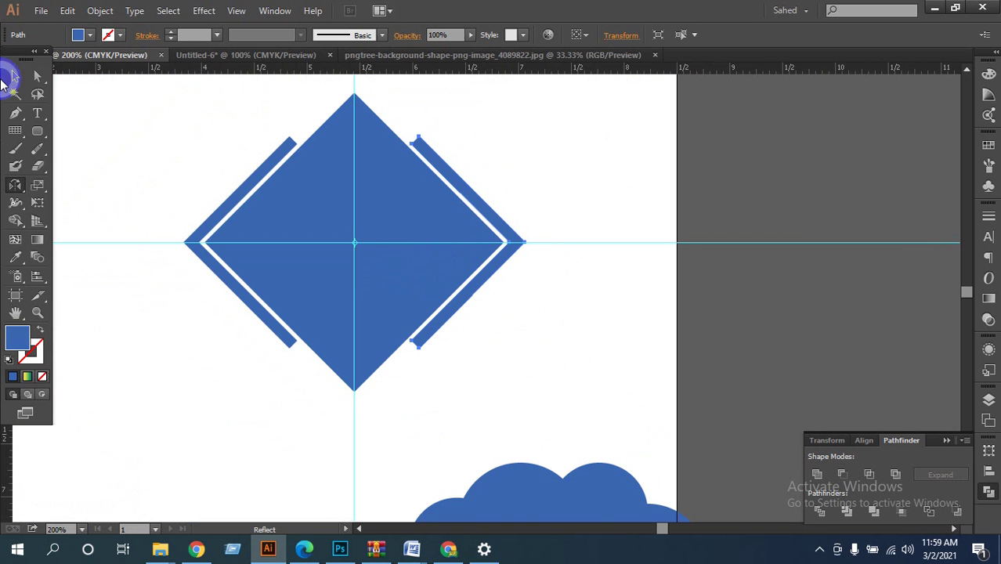
pyautogui.click(9, 74)
pyautogui.click(679, 313)
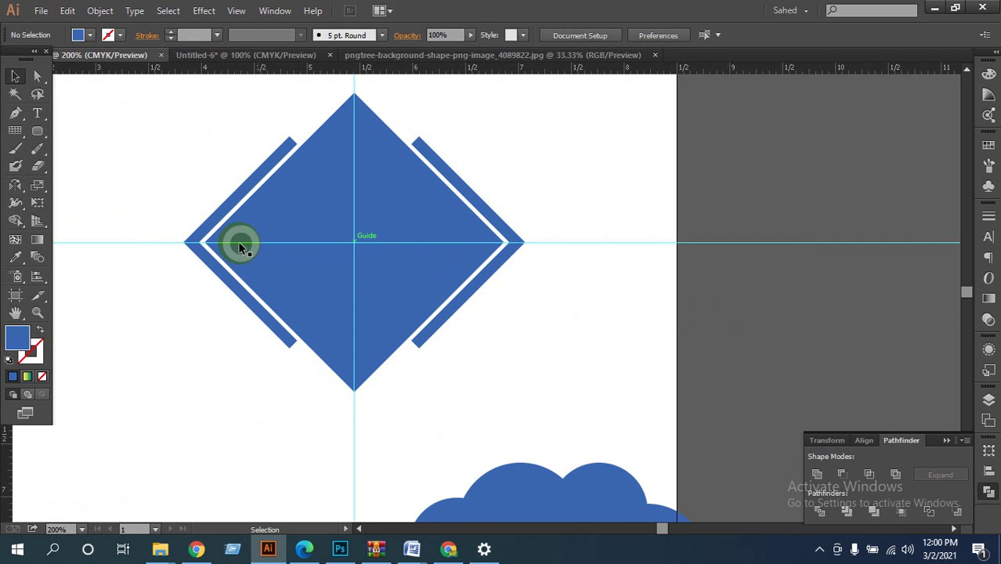
pyautogui.moveTo(182, 244); pyautogui.dragTo(354, 249)
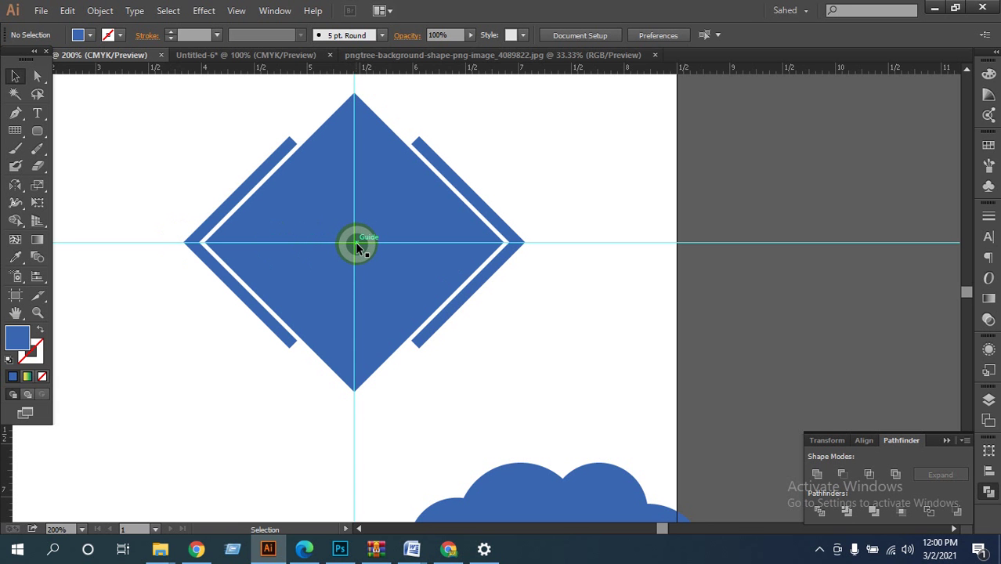
pyautogui.moveTo(356, 247); pyautogui.dragTo(409, 295)
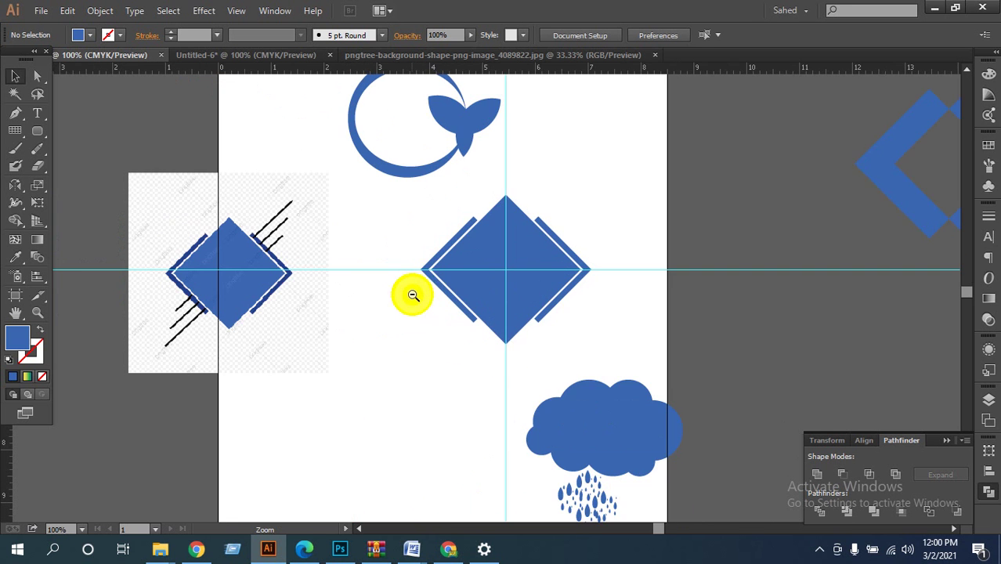
pyautogui.hotkey('ctrl', '1')
pyautogui.moveTo(514, 357); pyautogui.dragTo(447, 368)
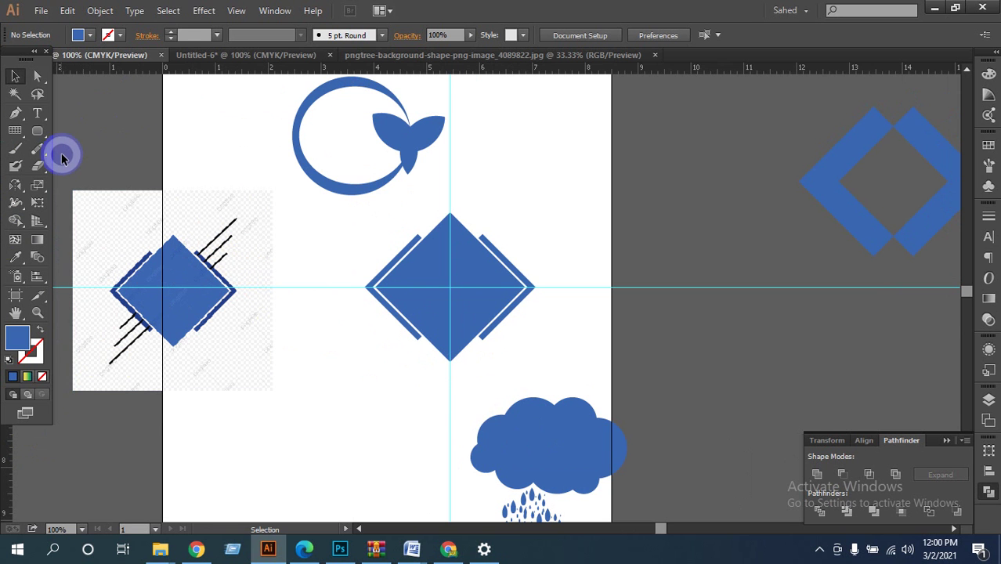
# Draw a diagonal line segment at 45° up and outward from the upper end of the right chevron strip.
pyautogui.moveTo(43, 138); pyautogui.dragTo(89, 134)
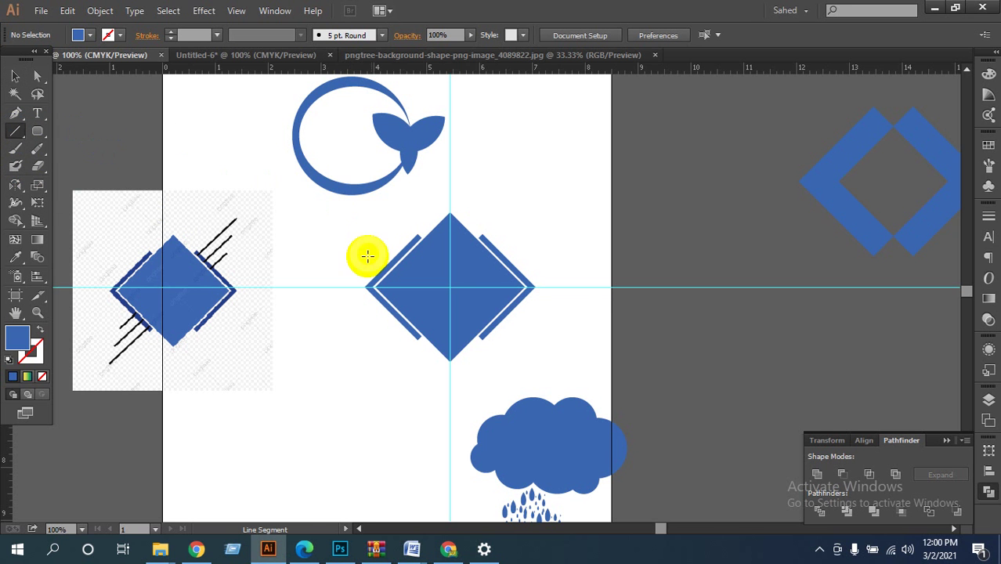
pyautogui.scroll(1, 264, 260)
pyautogui.scroll(1, 625, 307)
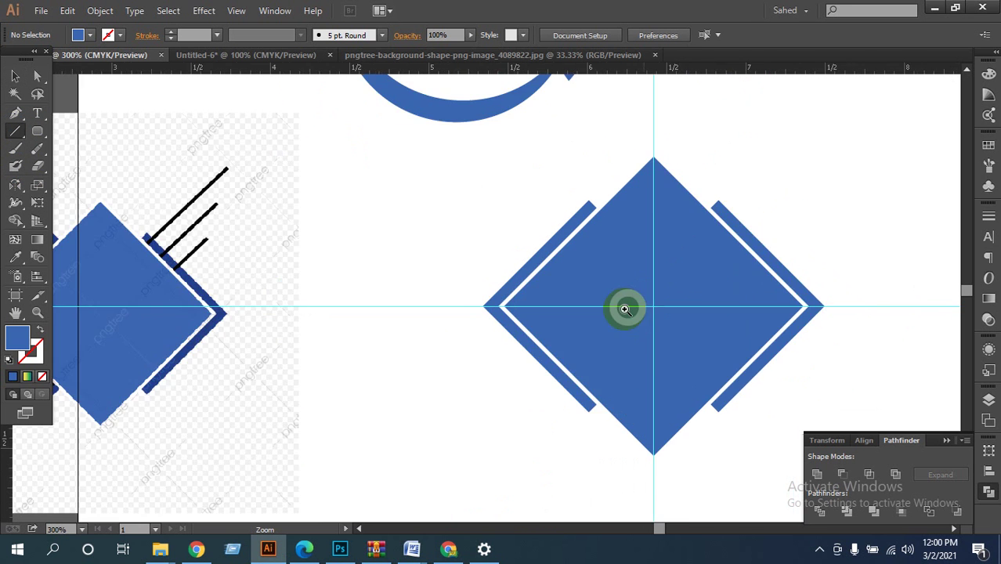
pyautogui.scroll(1, 661, 343)
pyautogui.moveTo(662, 342); pyautogui.dragTo(440, 489)
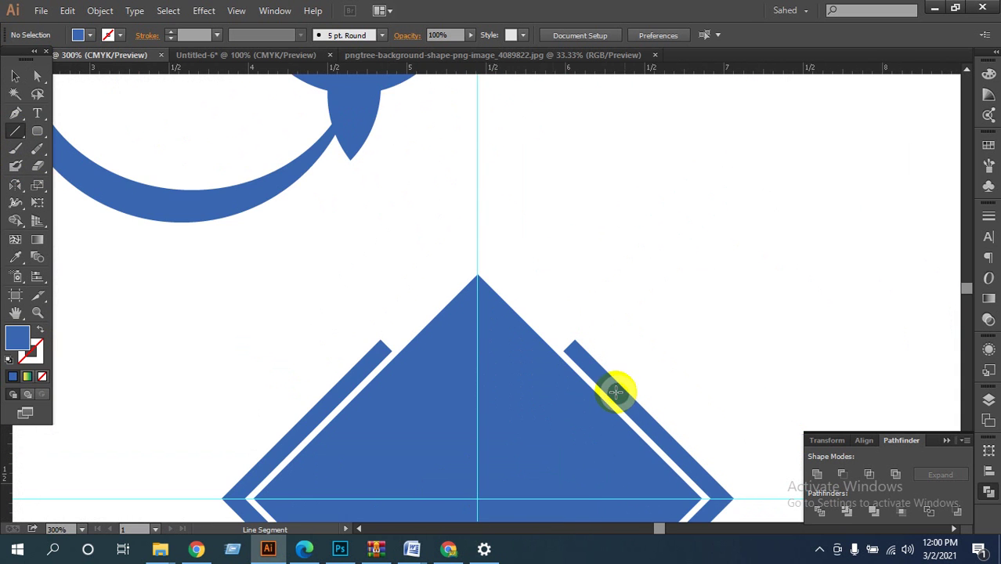
pyautogui.moveTo(580, 353); pyautogui.dragTo(776, 320)
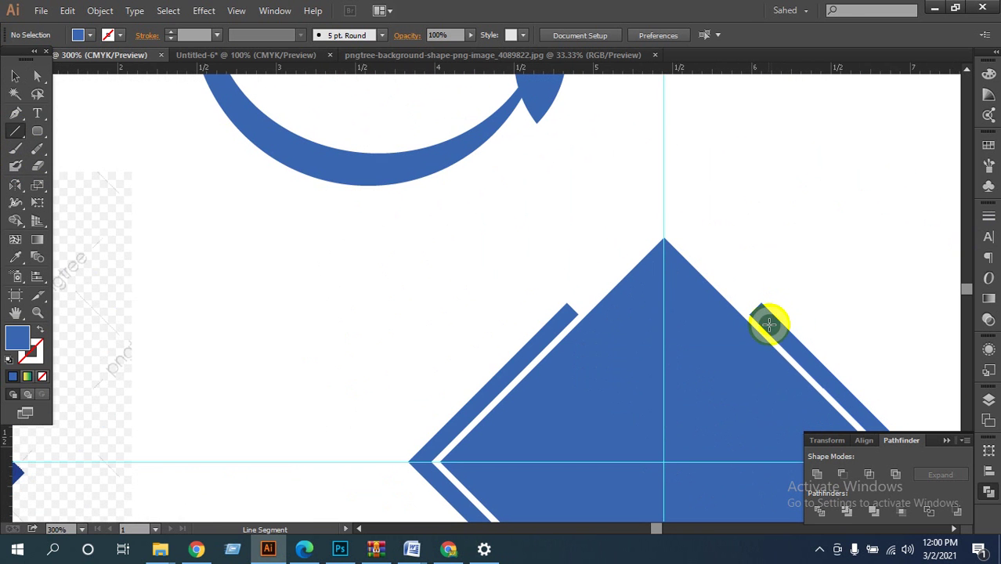
pyautogui.keyDown('ctrl'); pyautogui.keyDown('alt'); pyautogui.click(768, 327); pyautogui.keyUp('alt'); pyautogui.keyUp('ctrl')
pyautogui.keyDown('ctrl'); pyautogui.keyDown('alt'); pyautogui.click(768, 326); pyautogui.keyUp('alt'); pyautogui.keyUp('ctrl')
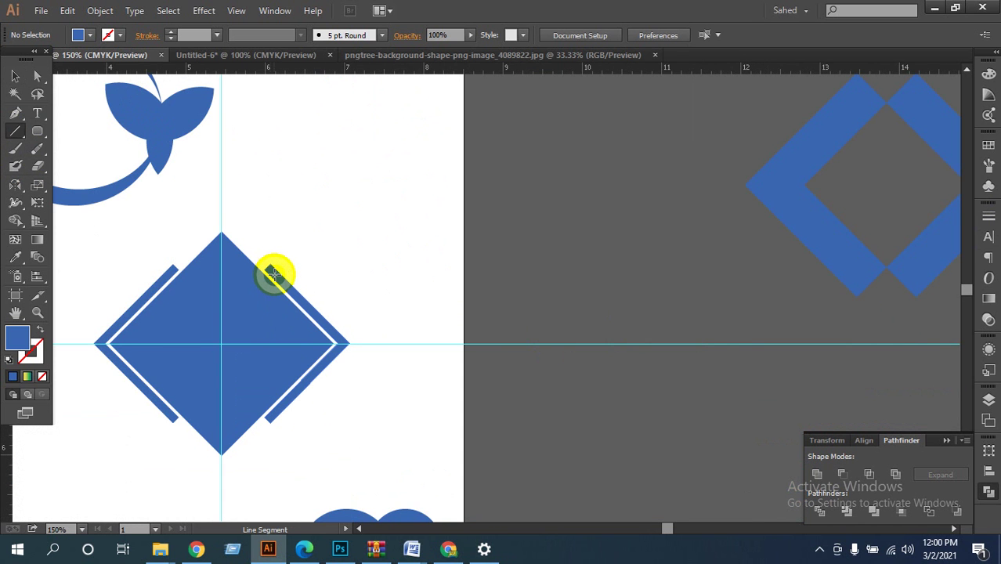
pyautogui.moveTo(271, 273)
pyautogui.mouseDown()
pyautogui.moveTo(351, 215)
pyautogui.moveTo(351, 202)
pyautogui.moveTo(333, 211)
pyautogui.mouseUp()
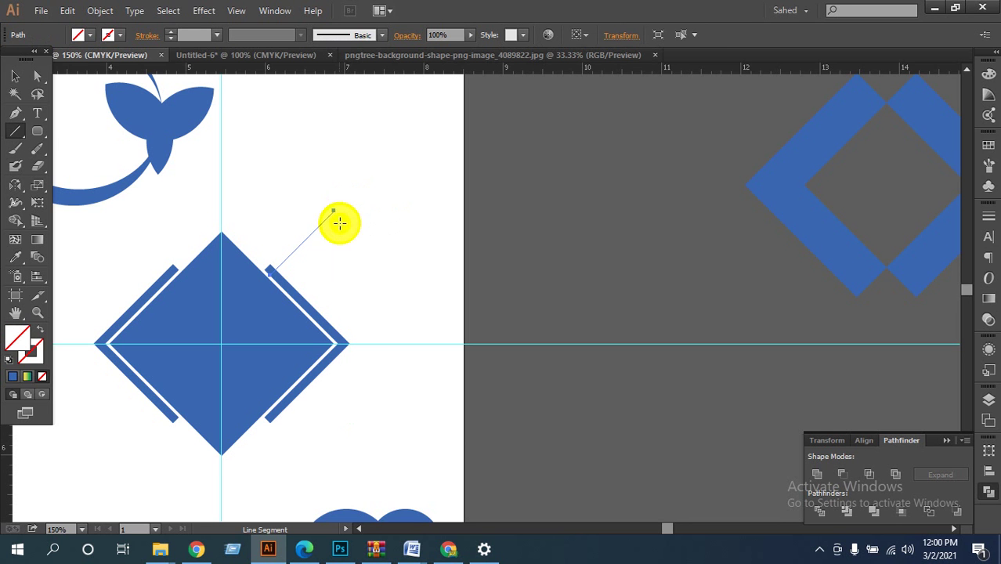
# Give the new diagonal line a black 2 pt stroke and deselect it.
pyautogui.click(120, 37)
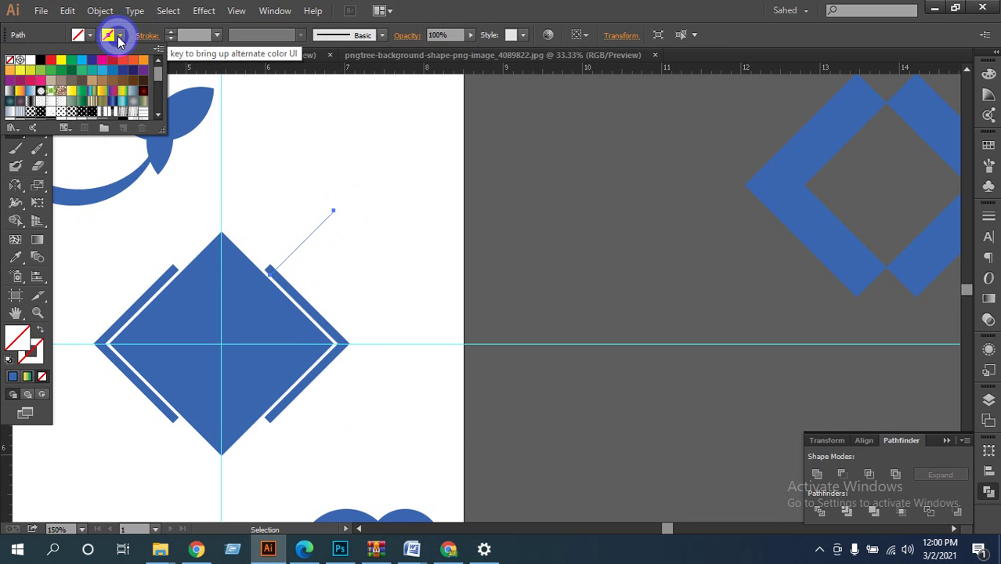
pyautogui.click(41, 62)
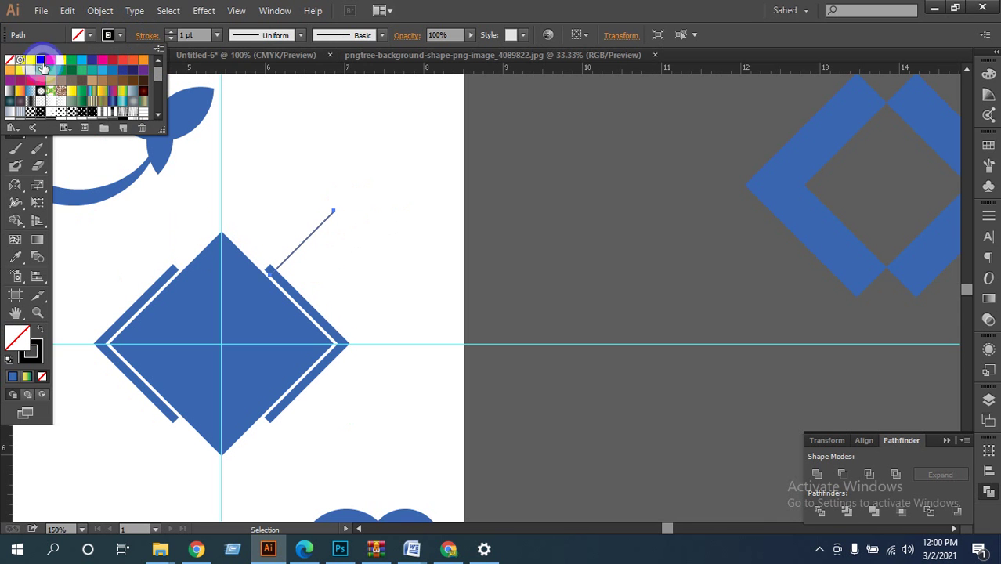
pyautogui.click(171, 34)
pyautogui.click(172, 35)
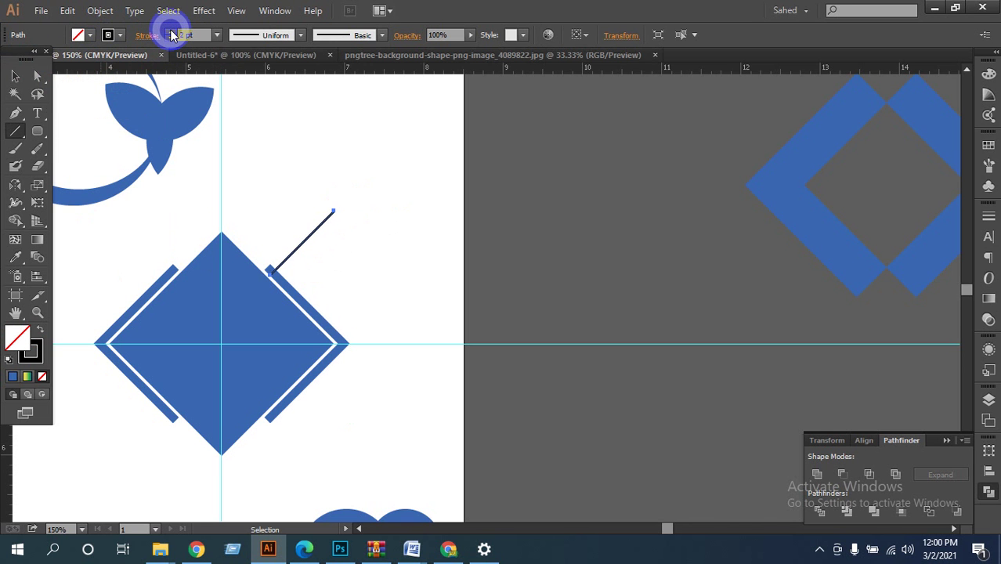
pyautogui.click(15, 76)
pyautogui.click(603, 306)
# Duplicate the diagonal line twice, placing the parallel copies side by side down along the right chevron strip.
pyautogui.press('z')
pyautogui.click(399, 290)
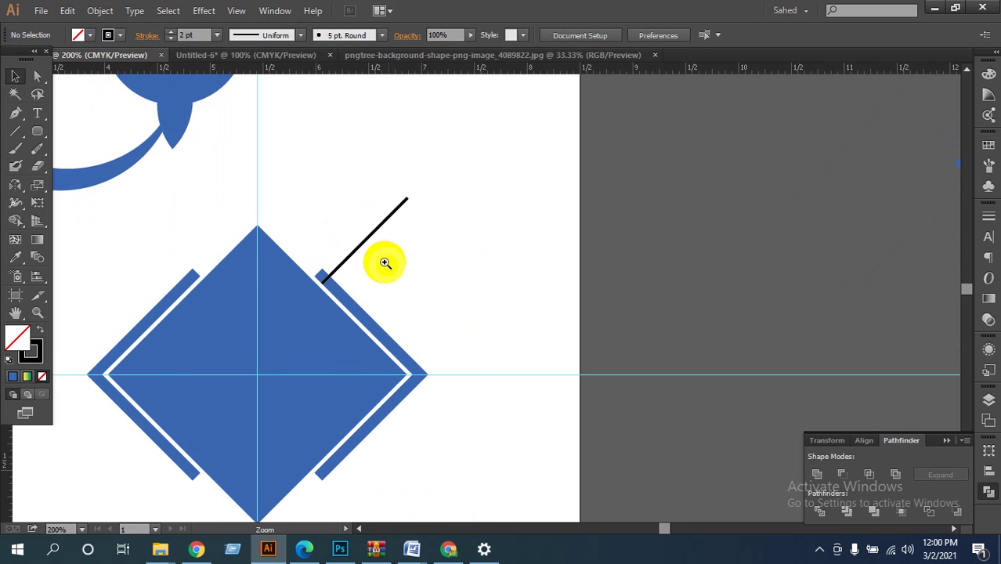
pyautogui.click(489, 259)
pyautogui.click(470, 261)
pyautogui.moveTo(563, 337); pyautogui.dragTo(416, 249)
pyautogui.click(383, 200)
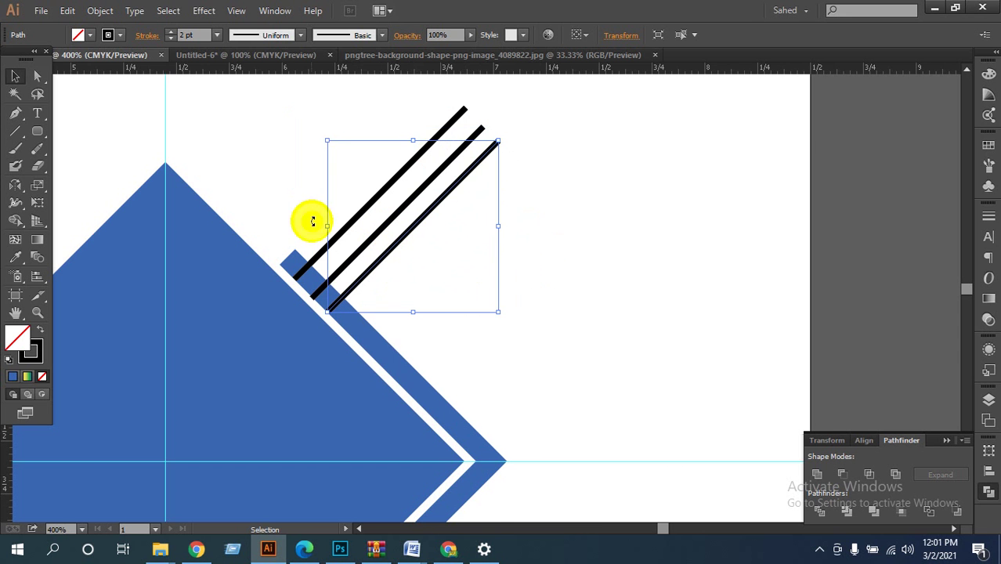
# Select the three diagonal lines and space them evenly with Vertical Distribute Center.
pyautogui.click(323, 142)
pyautogui.moveTo(333, 139); pyautogui.dragTo(485, 247)
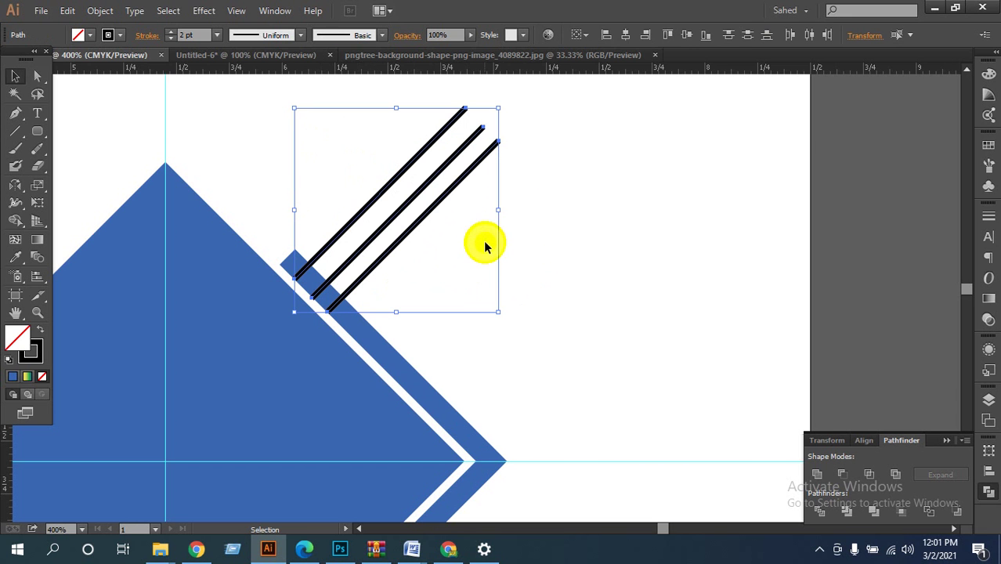
pyautogui.click(748, 37)
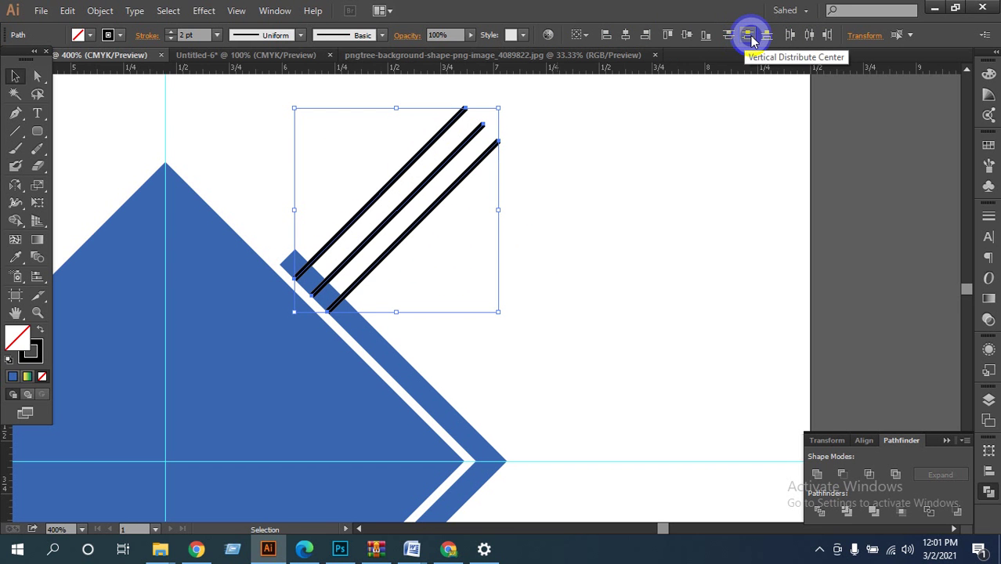
pyautogui.click(545, 259)
# Examine the spacing of the three diagonal lines up close and compare the whole shape with the reference image.
pyautogui.press('a')
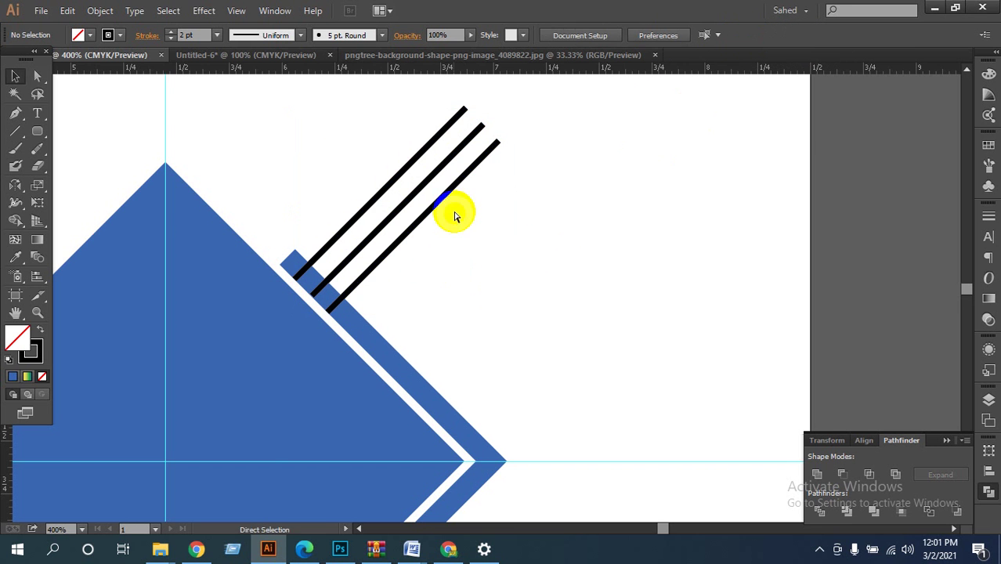
pyautogui.keyDown('ctrl'); pyautogui.click(460, 191); pyautogui.keyUp('ctrl')
pyautogui.keyDown('ctrl'); pyautogui.click(508, 268); pyautogui.keyUp('ctrl')
pyautogui.moveTo(540, 389); pyautogui.dragTo(533, 216)
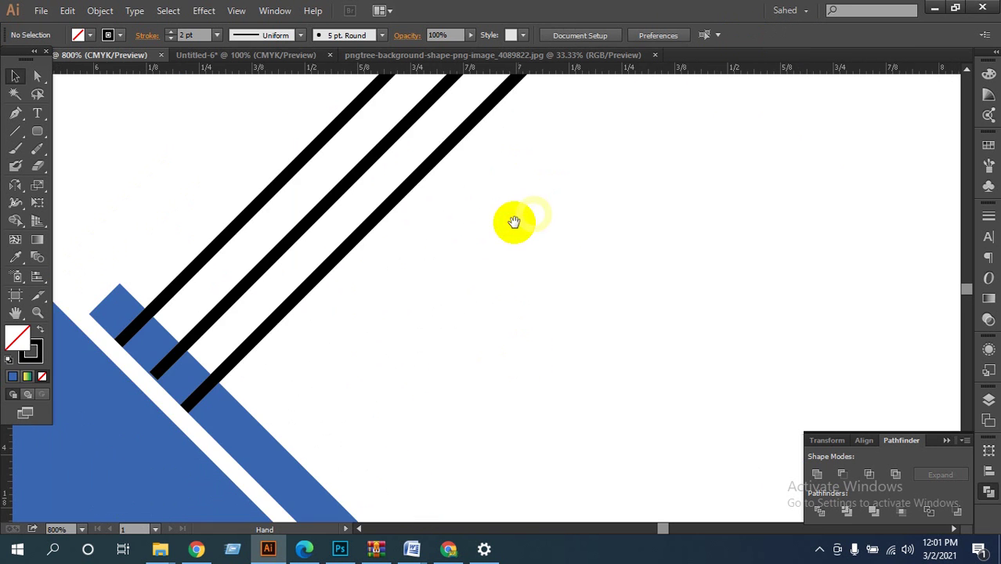
pyautogui.moveTo(408, 256); pyautogui.dragTo(421, 282)
pyautogui.keyDown('ctrl'); pyautogui.keyDown('alt'); pyautogui.click(413, 282); pyautogui.keyUp('alt'); pyautogui.keyUp('ctrl')
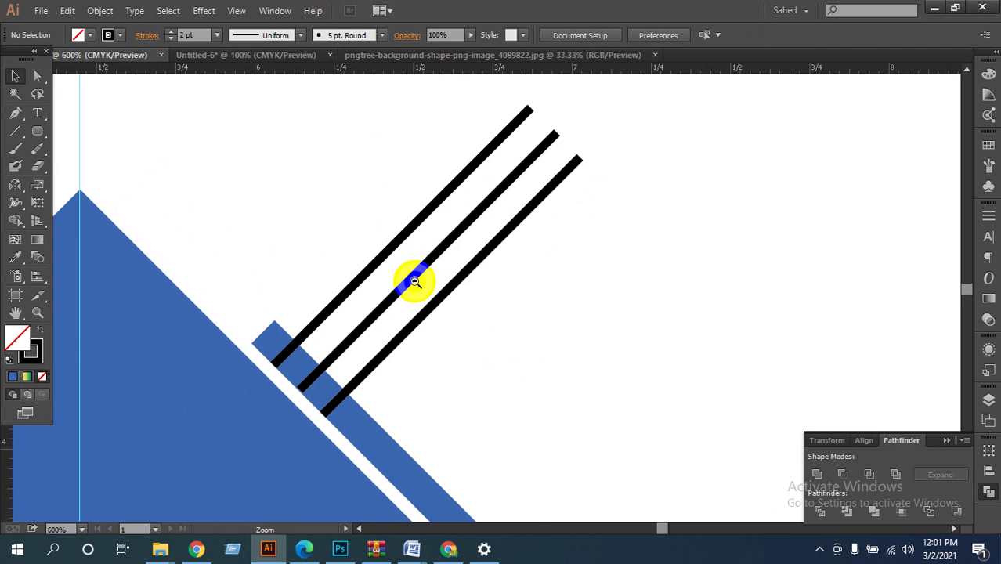
pyautogui.keyDown('ctrl'); pyautogui.keyDown('alt'); pyautogui.click(417, 280); pyautogui.keyUp('alt'); pyautogui.keyUp('ctrl')
pyautogui.keyDown('ctrl'); pyautogui.keyDown('alt'); pyautogui.click(423, 282); pyautogui.keyUp('alt'); pyautogui.keyUp('ctrl')
pyautogui.keyDown('ctrl'); pyautogui.keyDown('alt'); pyautogui.click(437, 298); pyautogui.keyUp('alt'); pyautogui.keyUp('ctrl')
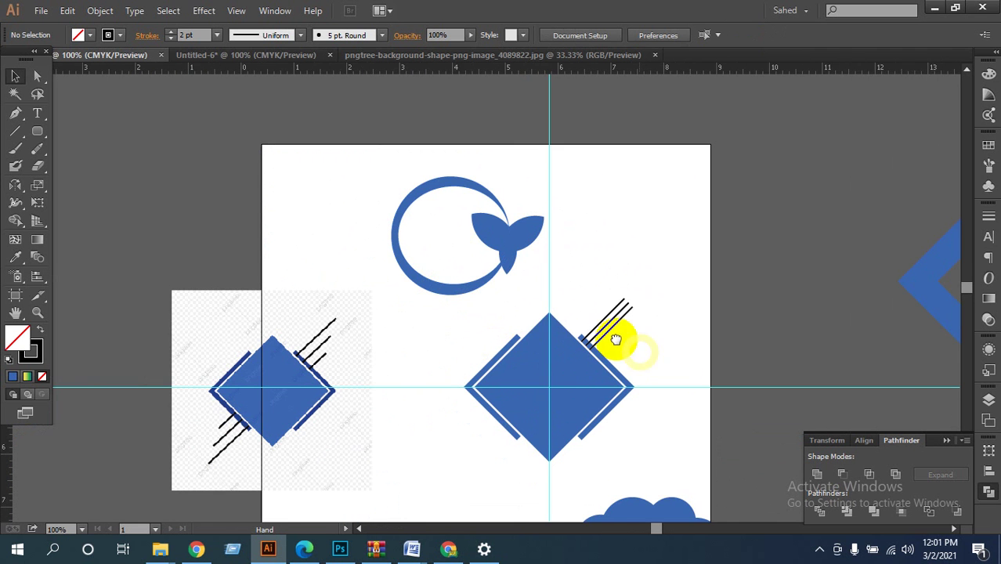
# Shift the middle diagonal line sideways between its two neighbours at the right chevron strip and deselect it.
pyautogui.moveTo(675, 377); pyautogui.dragTo(554, 328)
pyautogui.click(486, 288)
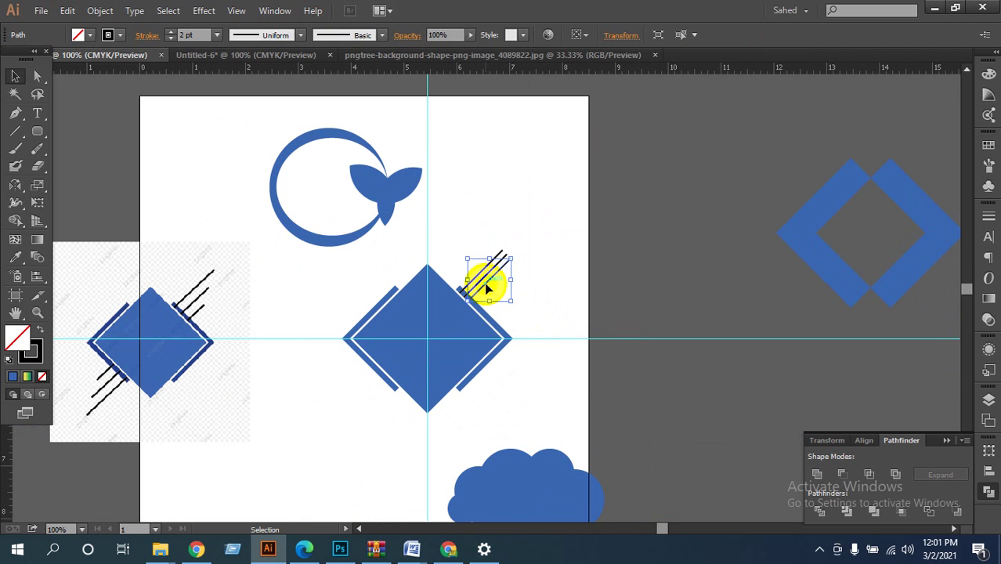
pyautogui.moveTo(492, 290)
pyautogui.mouseDown()
pyautogui.moveTo(487, 282)
pyautogui.moveTo(499, 284)
pyautogui.mouseUp()
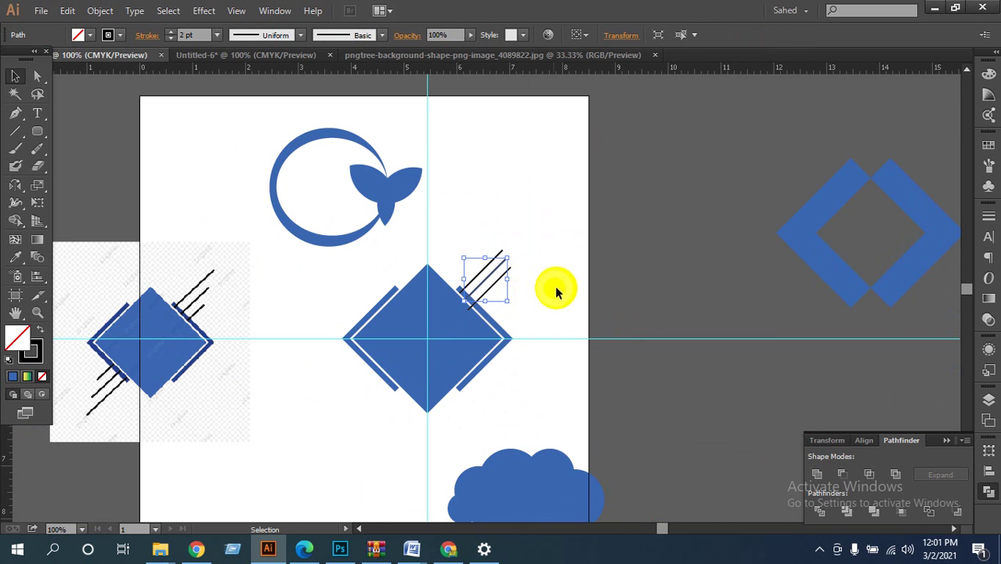
pyautogui.click(529, 331)
# Reposition the middle and lowest diagonal lines so their lower ends meet the inner edge of the right chevron strip.
pyautogui.press('z')
pyautogui.click(487, 270)
pyautogui.click(487, 266)
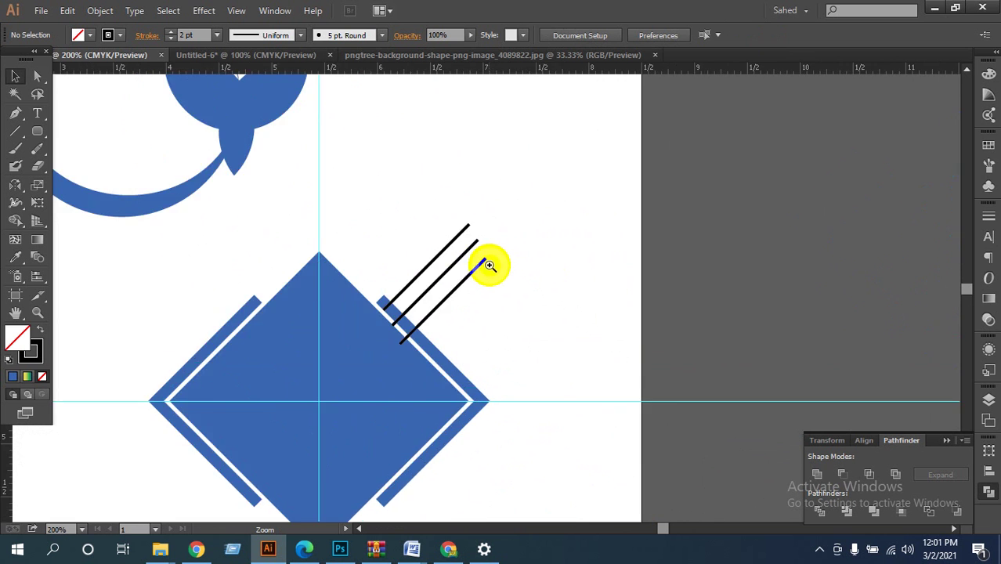
pyautogui.click(501, 268)
pyautogui.click(520, 296)
pyautogui.click(520, 295)
pyautogui.moveTo(523, 386); pyautogui.dragTo(596, 203)
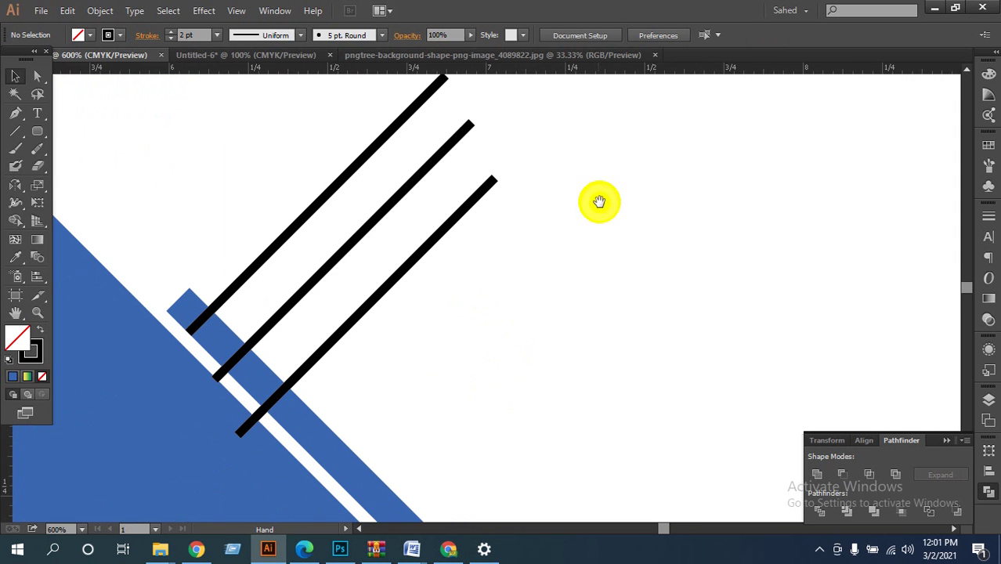
pyautogui.press('v')
pyautogui.moveTo(338, 269)
pyautogui.mouseDown()
pyautogui.moveTo(336, 249)
pyautogui.moveTo(357, 268)
pyautogui.mouseUp()
pyautogui.moveTo(357, 312); pyautogui.dragTo(382, 239)
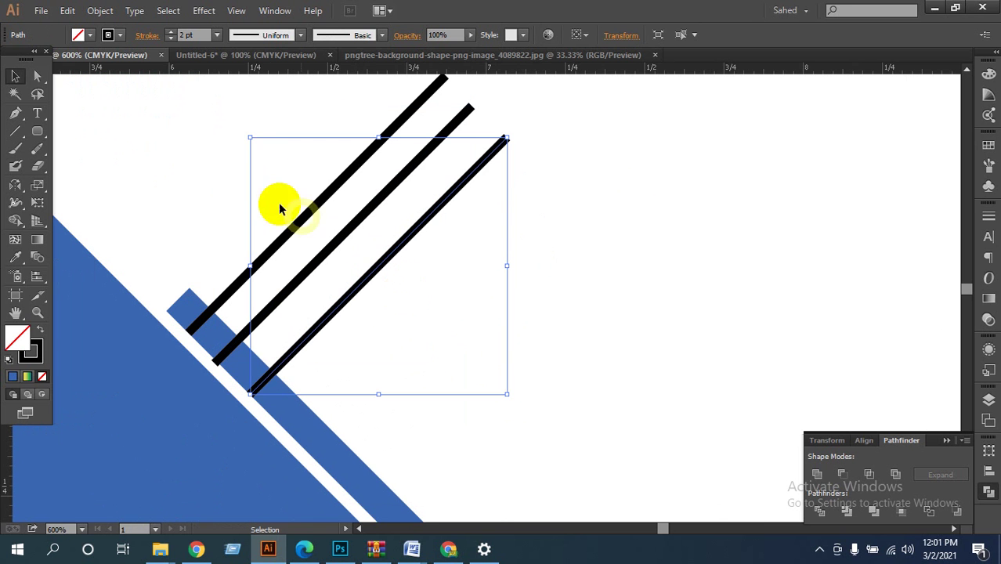
# Select the three diagonal lines, space them evenly with Vertical and Horizontal Distribute Center, and deselect them.
pyautogui.click(231, 147)
pyautogui.moveTo(239, 141); pyautogui.dragTo(447, 267)
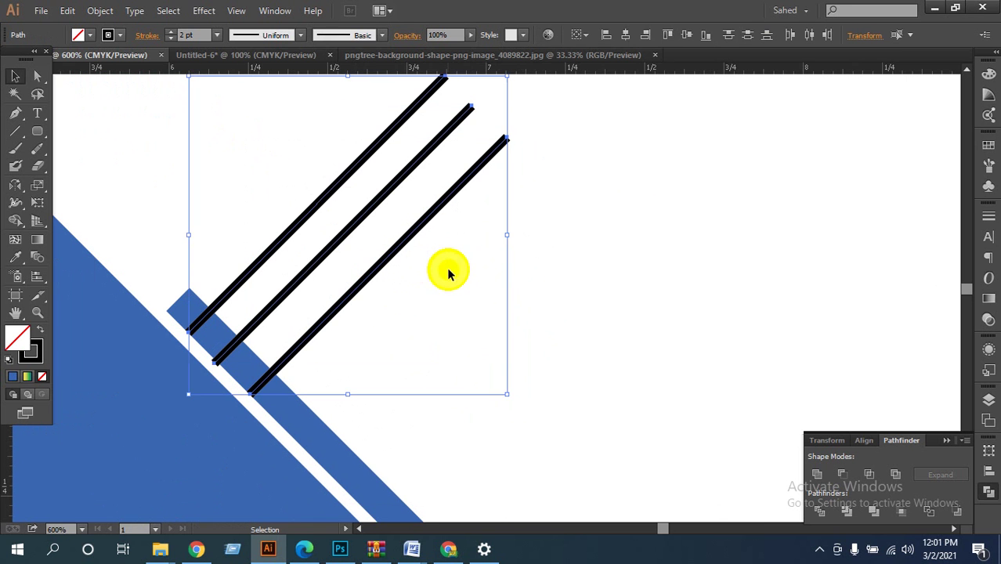
pyautogui.click(606, 36)
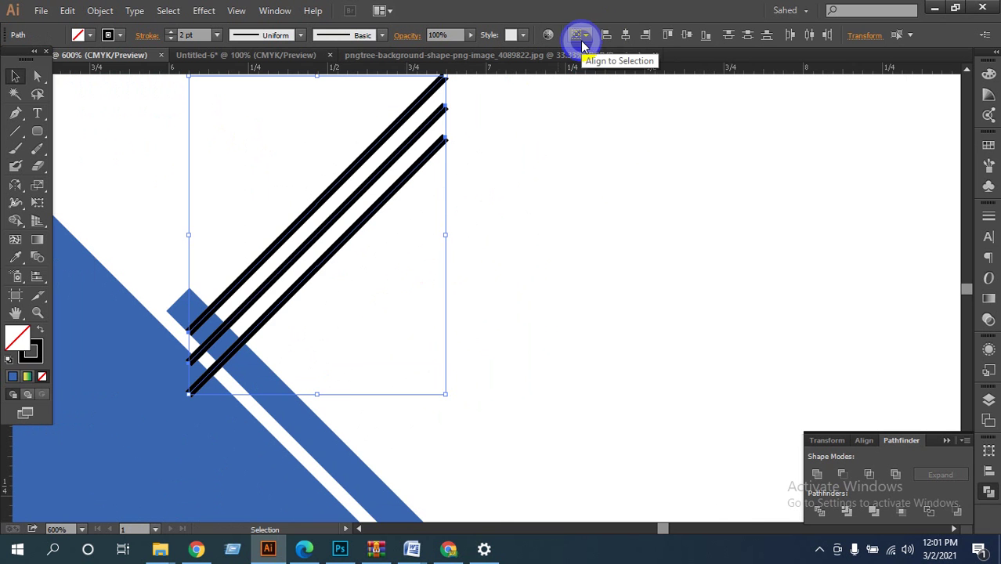
pyautogui.hotkey('ctrl', 'z')
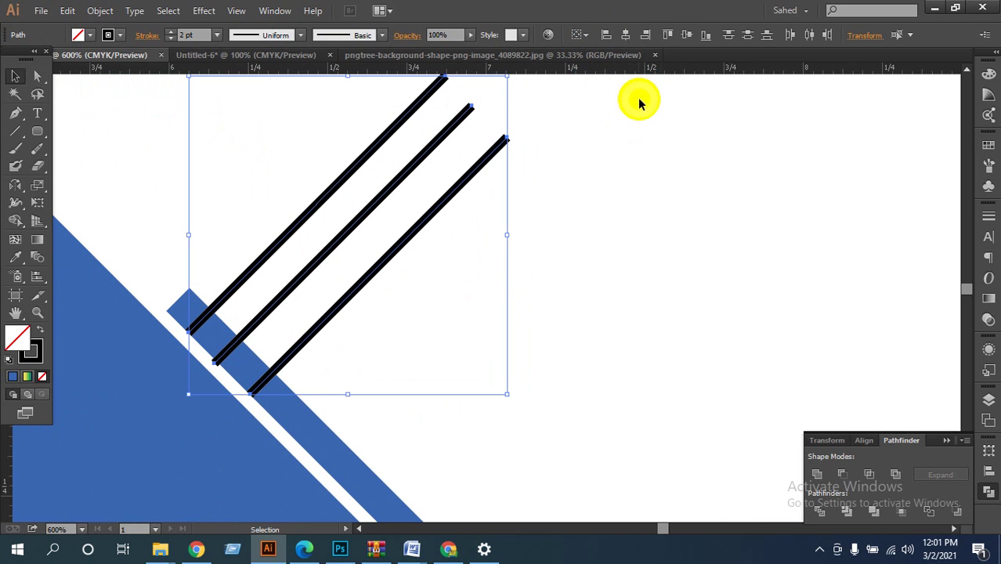
pyautogui.click(747, 36)
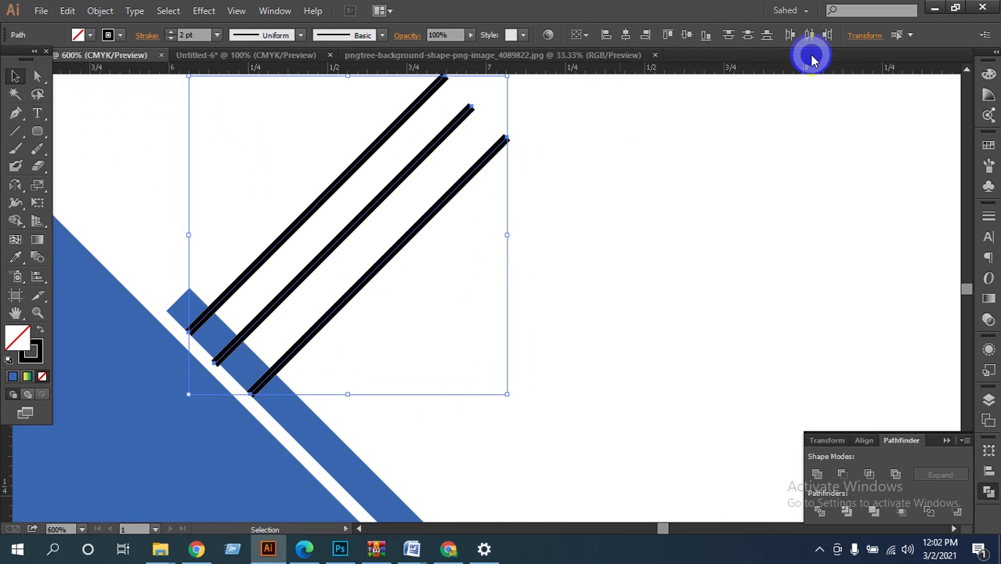
pyautogui.click(811, 42)
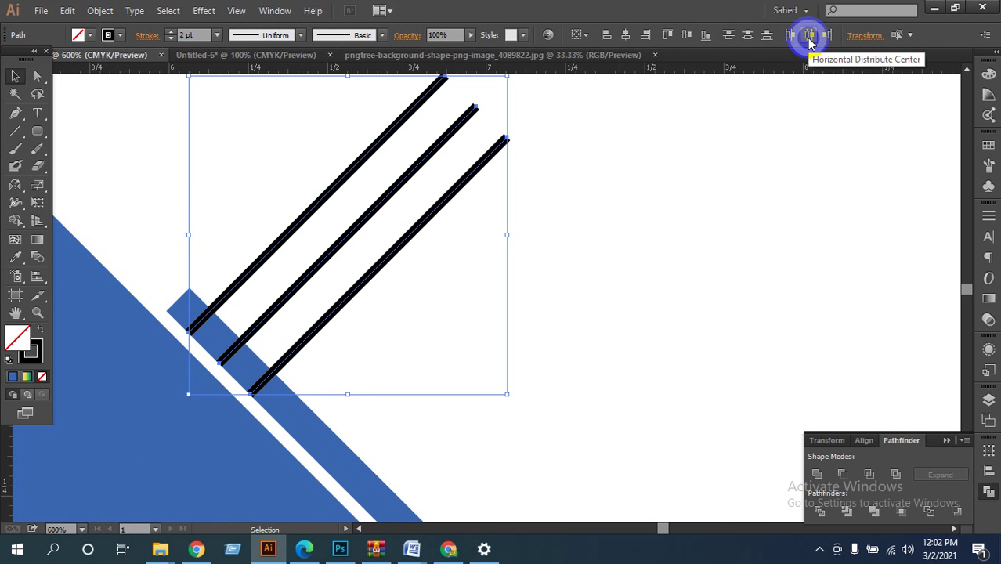
pyautogui.click(654, 232)
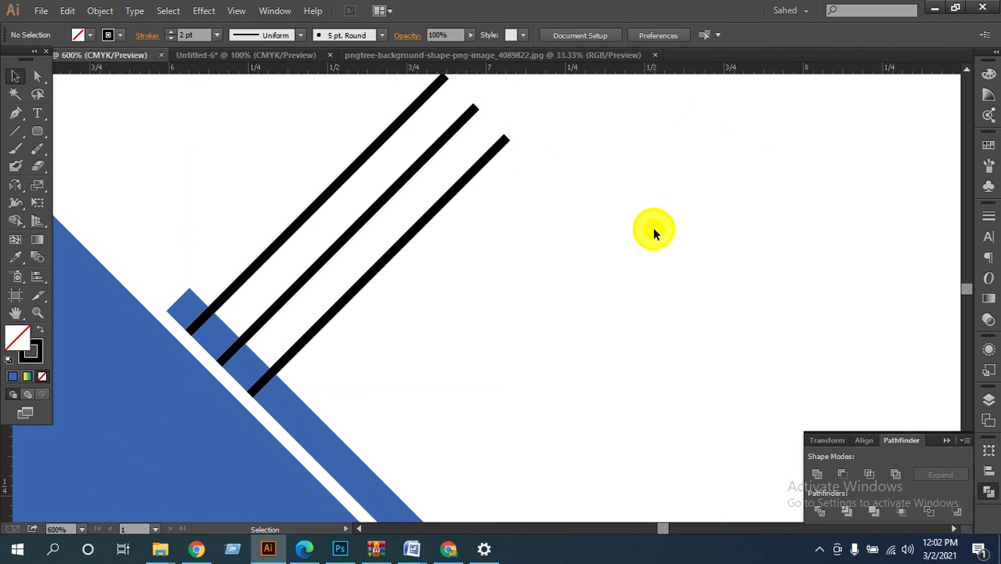
# Group the three diagonal lines and ungroup them again.
pyautogui.moveTo(315, 142); pyautogui.dragTo(509, 270)
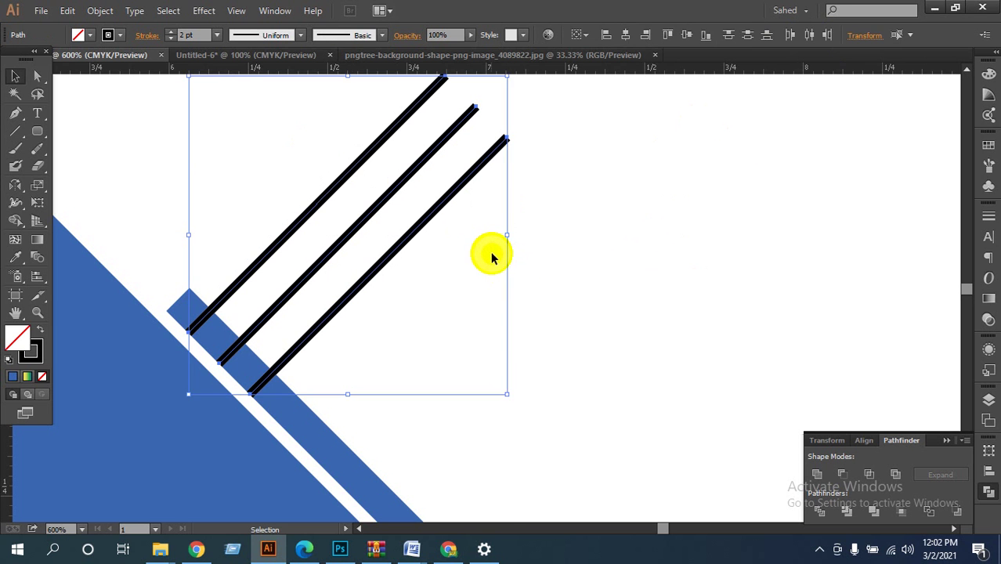
pyautogui.hotkey('ctrl', 'g')
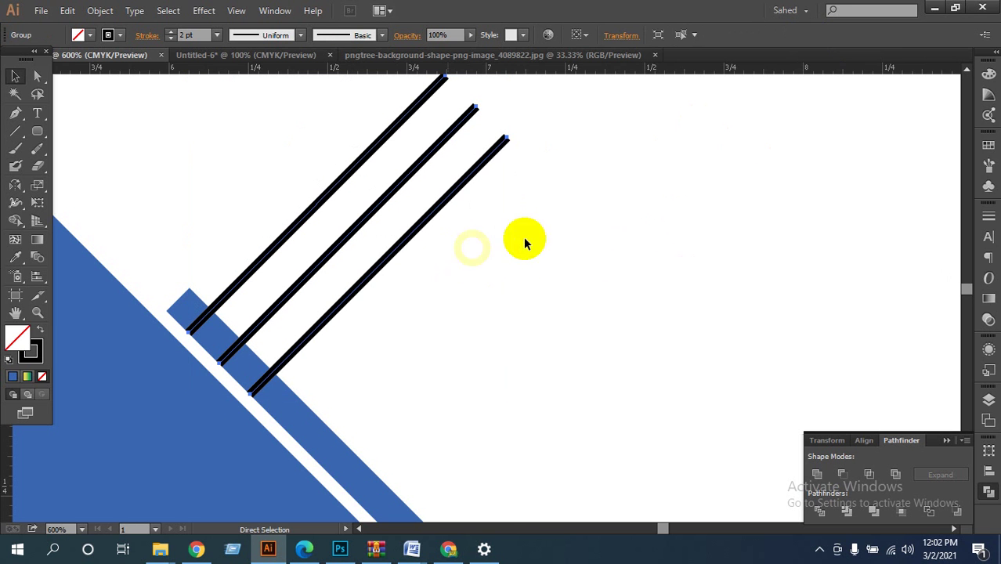
pyautogui.click(447, 152)
pyautogui.rightClick(439, 151)
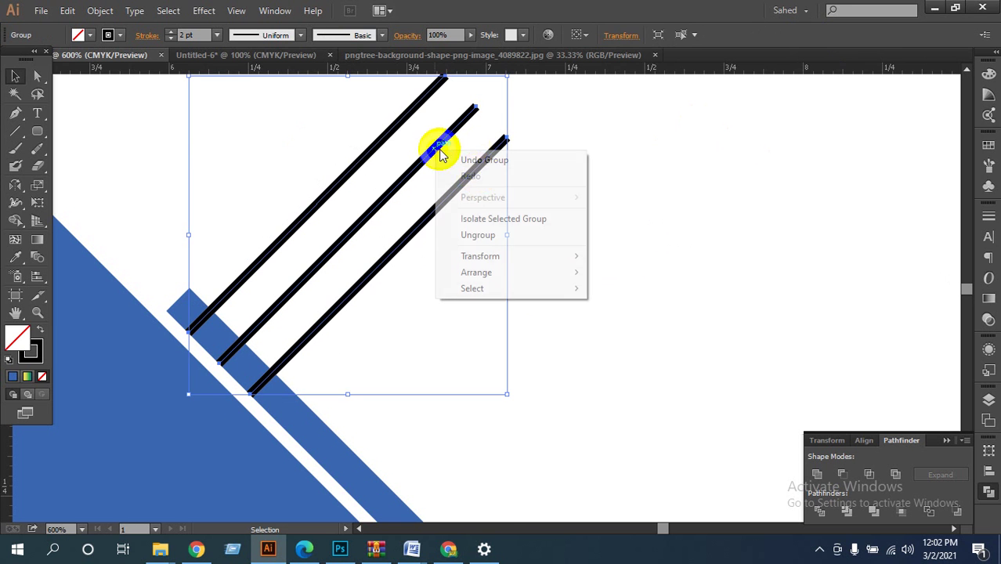
pyautogui.click(480, 235)
pyautogui.click(487, 179)
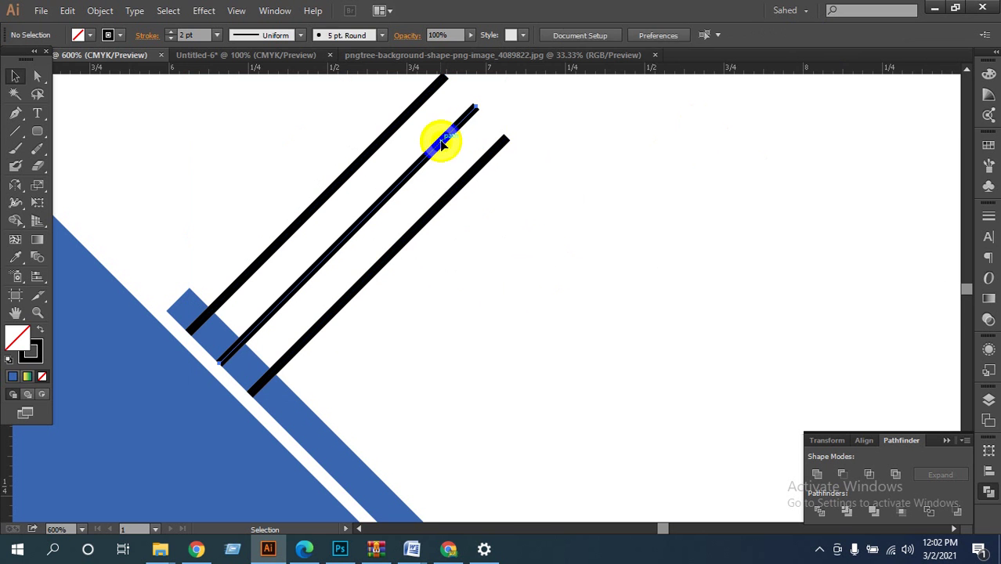
# Shorten the middle diagonal line from its upper end and the lowest line even more, keeping both at 45°.
pyautogui.click(443, 143)
pyautogui.moveTo(475, 107); pyautogui.dragTo(419, 166)
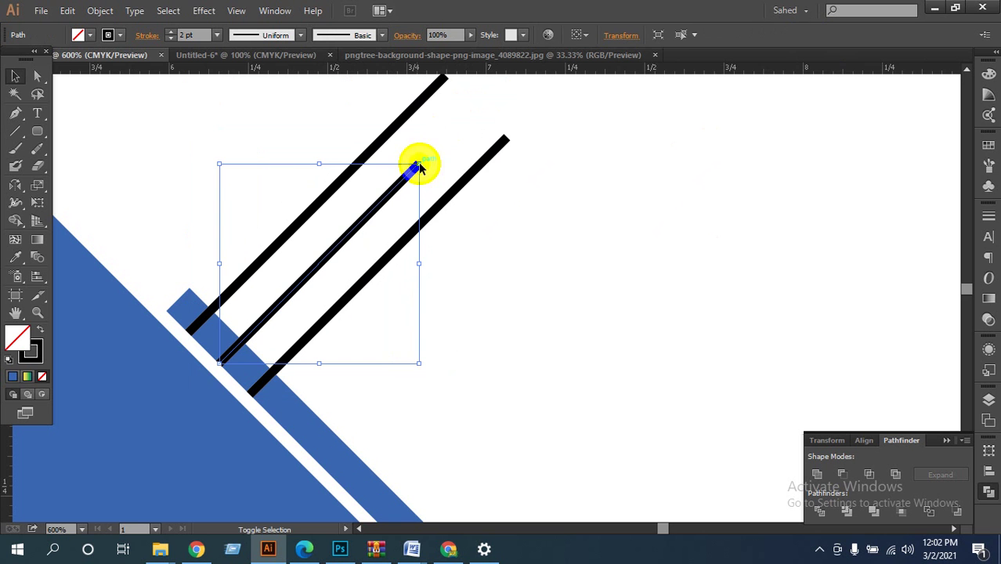
pyautogui.click(482, 158)
pyautogui.click(502, 151)
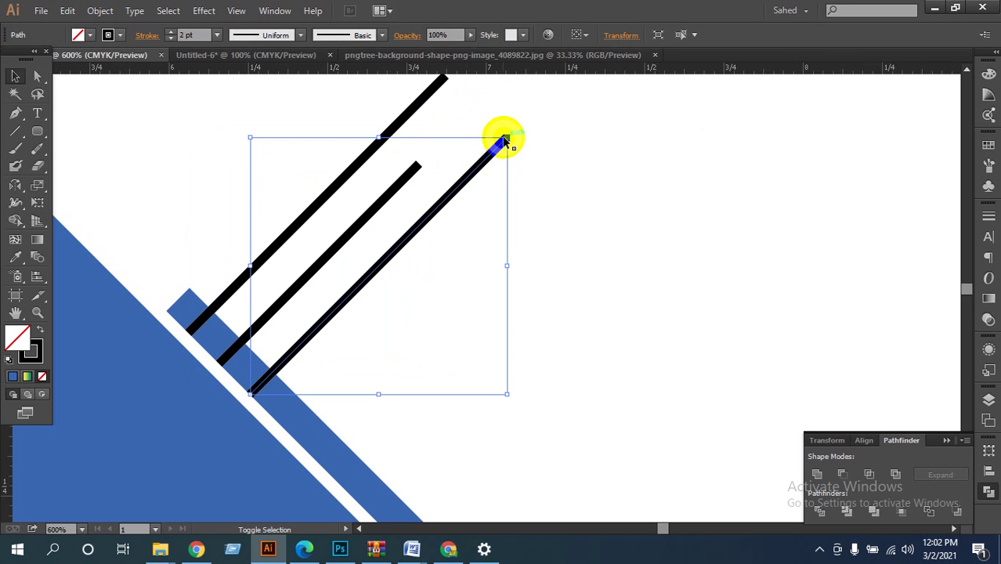
pyautogui.moveTo(505, 139); pyautogui.dragTo(389, 259)
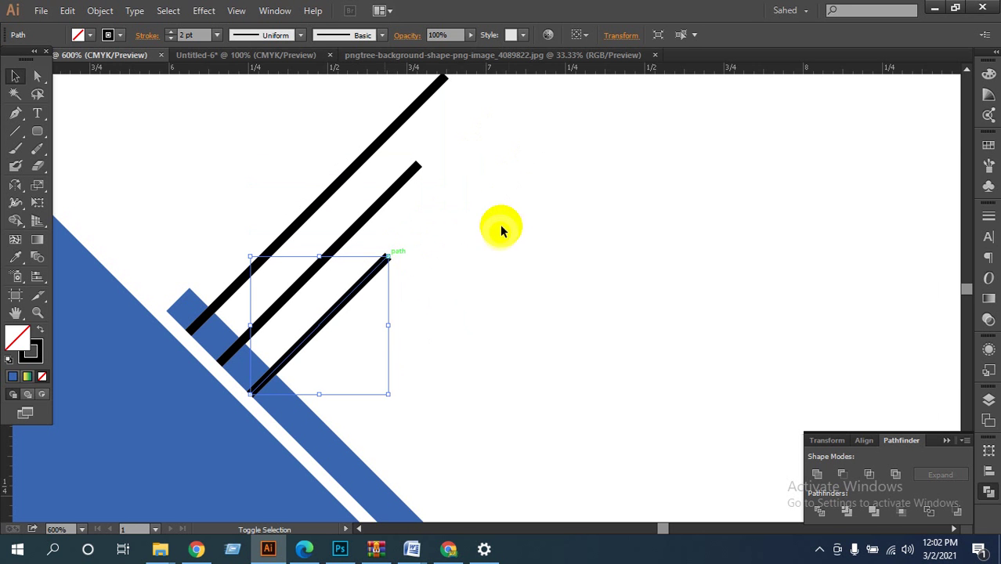
pyautogui.click(498, 224)
# Group the three diagonal lines and compare them with the lines in the reference image.
pyautogui.moveTo(308, 159); pyautogui.dragTo(478, 301)
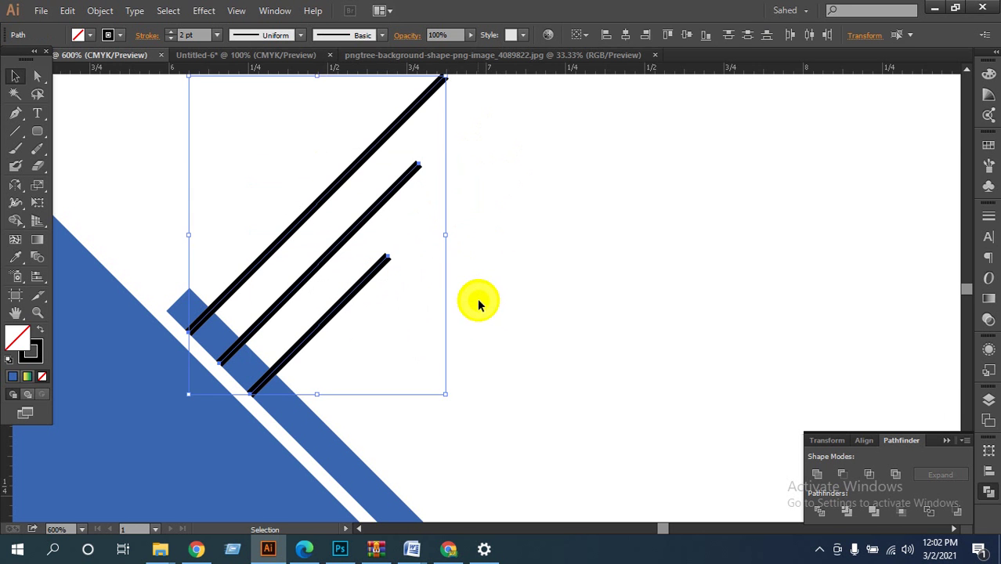
pyautogui.press('a')
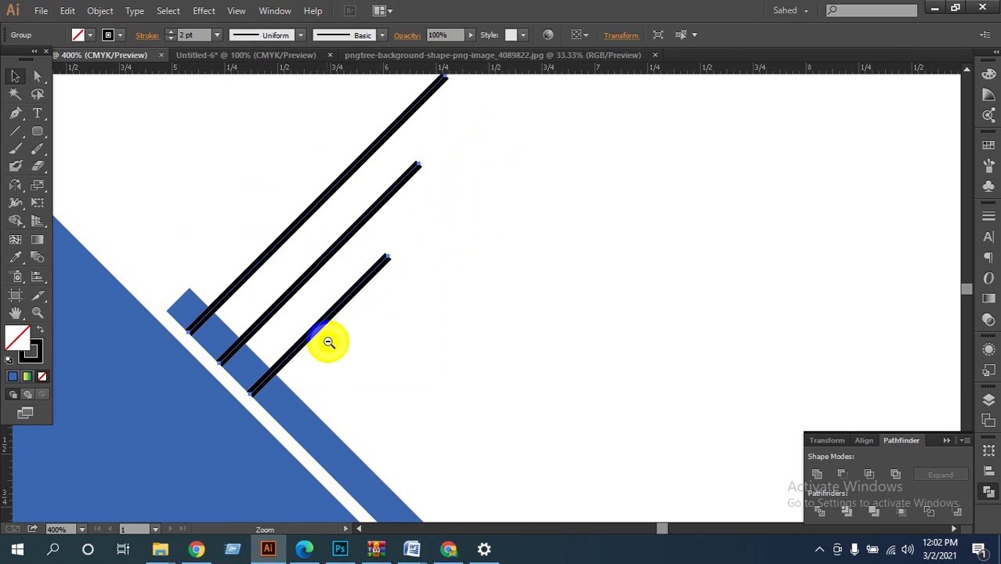
pyautogui.keyDown('ctrl'); pyautogui.keyDown('alt'); pyautogui.click(328, 343); pyautogui.keyUp('alt'); pyautogui.keyUp('ctrl')
pyautogui.keyDown('ctrl'); pyautogui.keyDown('alt'); pyautogui.click(333, 341); pyautogui.keyUp('alt'); pyautogui.keyUp('ctrl')
pyautogui.keyDown('ctrl'); pyautogui.keyDown('alt'); pyautogui.click(332, 341); pyautogui.keyUp('alt'); pyautogui.keyUp('ctrl')
pyautogui.moveTo(507, 377); pyautogui.dragTo(423, 335)
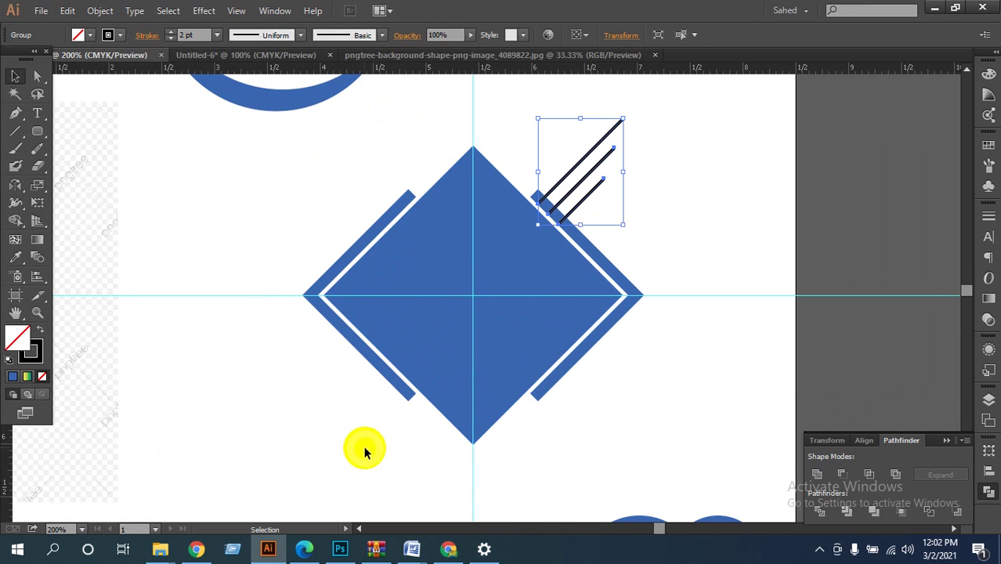
pyautogui.click(697, 312)
pyautogui.moveTo(698, 313); pyautogui.dragTo(552, 427)
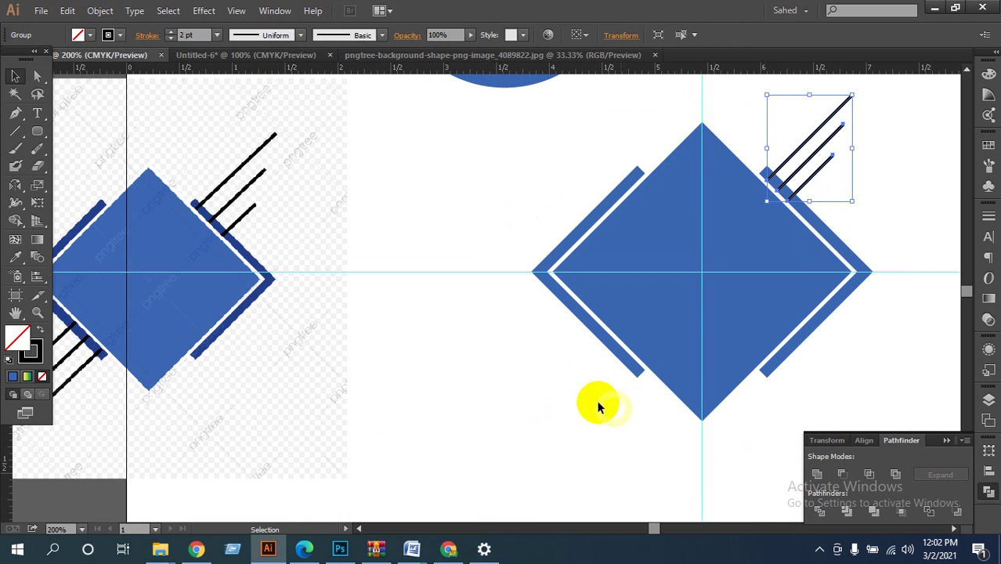
# Try reflecting a copy of the line group across the Vertical axis about the intersection of the guides.
pyautogui.moveTo(28, 200); pyautogui.dragTo(70, 204)
pyautogui.keyDown('ctrl'); pyautogui.click(726, 306); pyautogui.keyUp('ctrl')
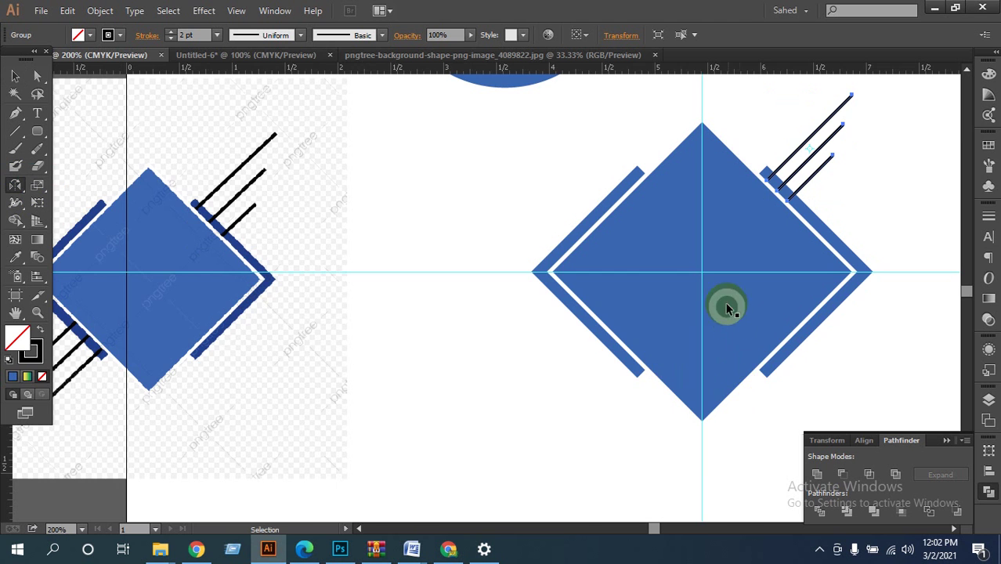
pyautogui.keyDown('ctrl'); pyautogui.click(463, 290); pyautogui.keyUp('ctrl')
pyautogui.keyDown('ctrl'); pyautogui.click(523, 283); pyautogui.keyUp('ctrl')
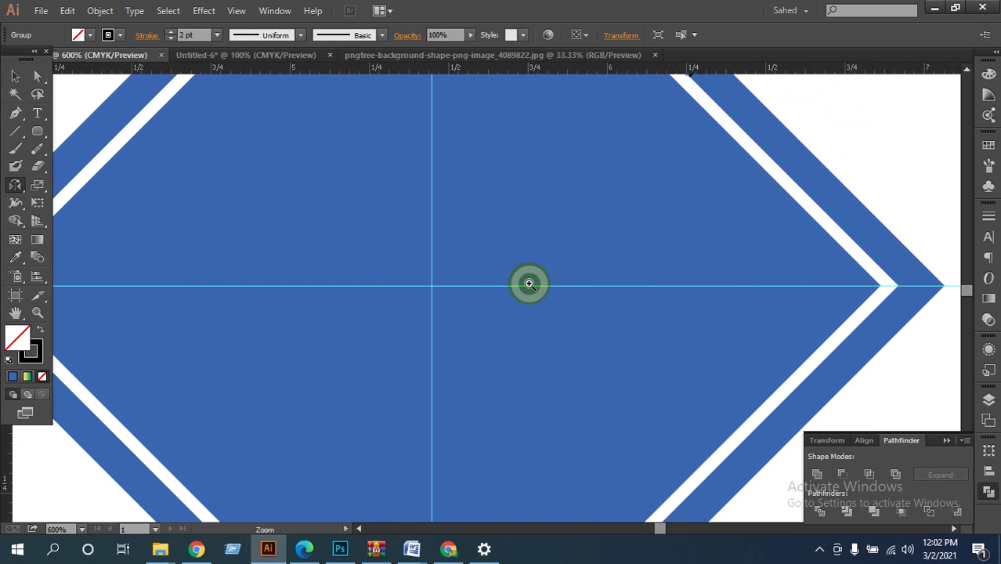
pyautogui.moveTo(509, 400); pyautogui.dragTo(592, 297)
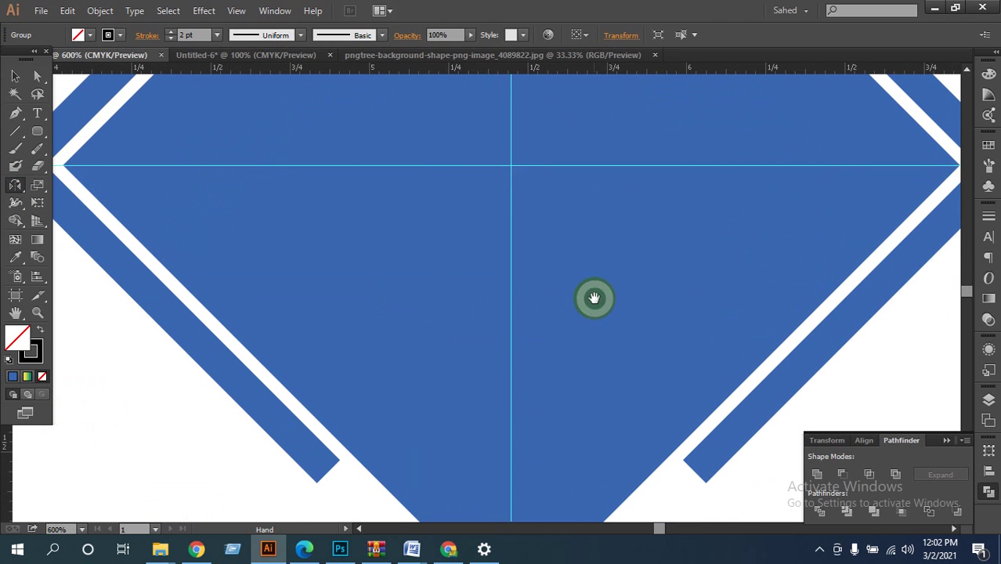
pyautogui.keyDown('alt'); pyautogui.click(511, 165); pyautogui.keyUp('alt')
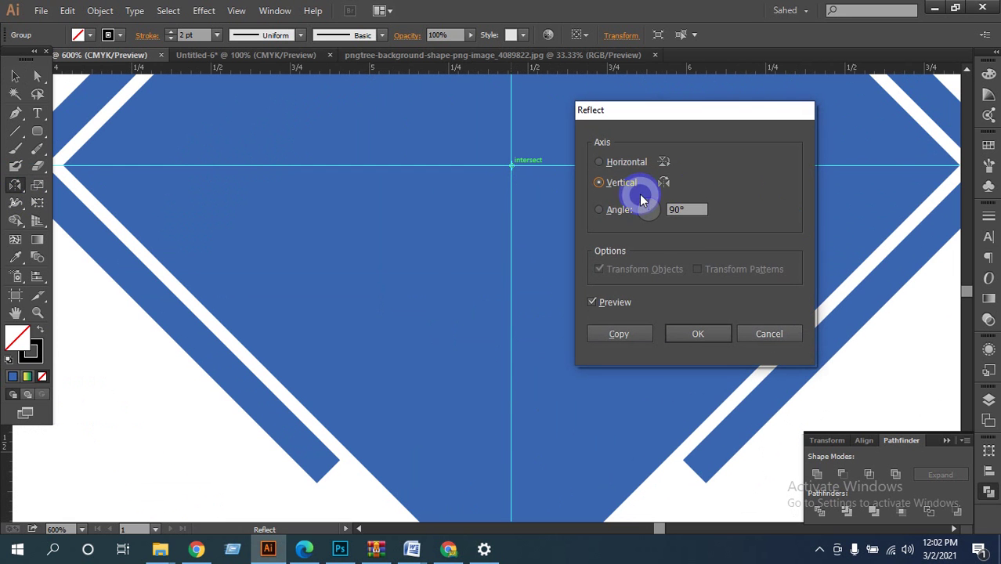
pyautogui.click(610, 335)
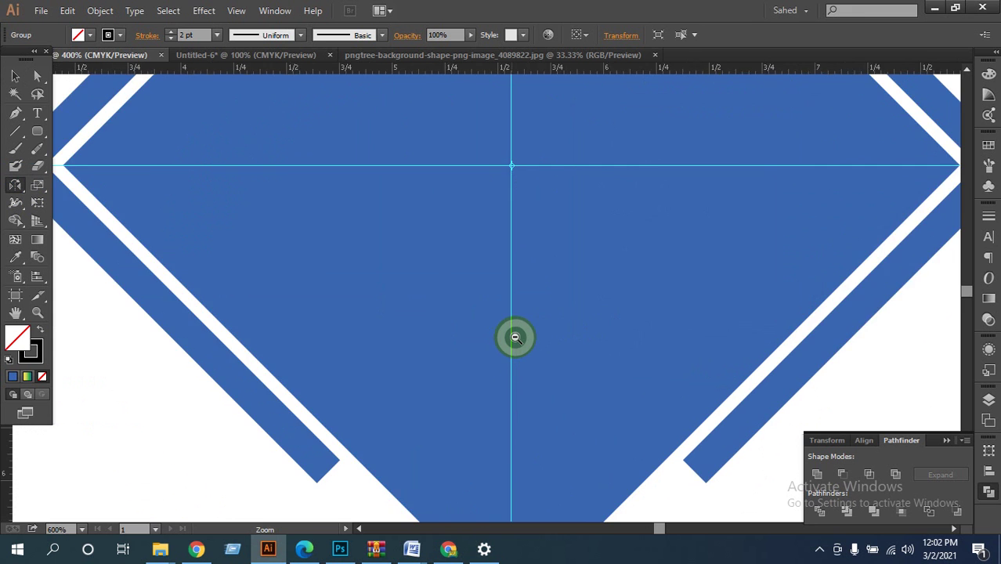
# Check the mirrored line group against the whole diamond and undo the reflected copy.
pyautogui.hotkey('ctrl', '-')
pyautogui.hotkey('ctrl', '-')
pyautogui.hotkey('ctrl', '-')
pyautogui.hotkey('ctrl', '-')
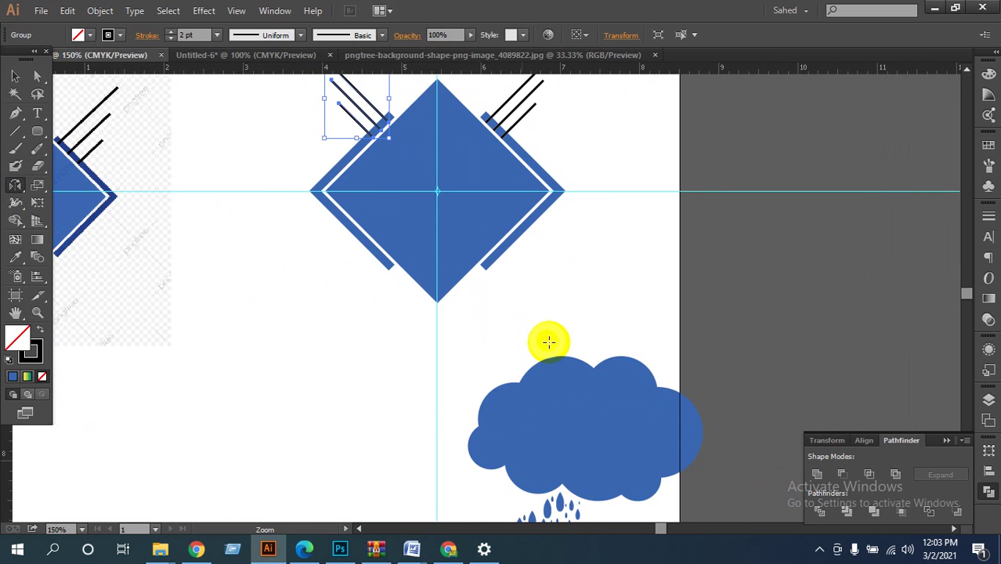
pyautogui.press('space')
pyautogui.moveTo(595, 335); pyautogui.dragTo(606, 362)
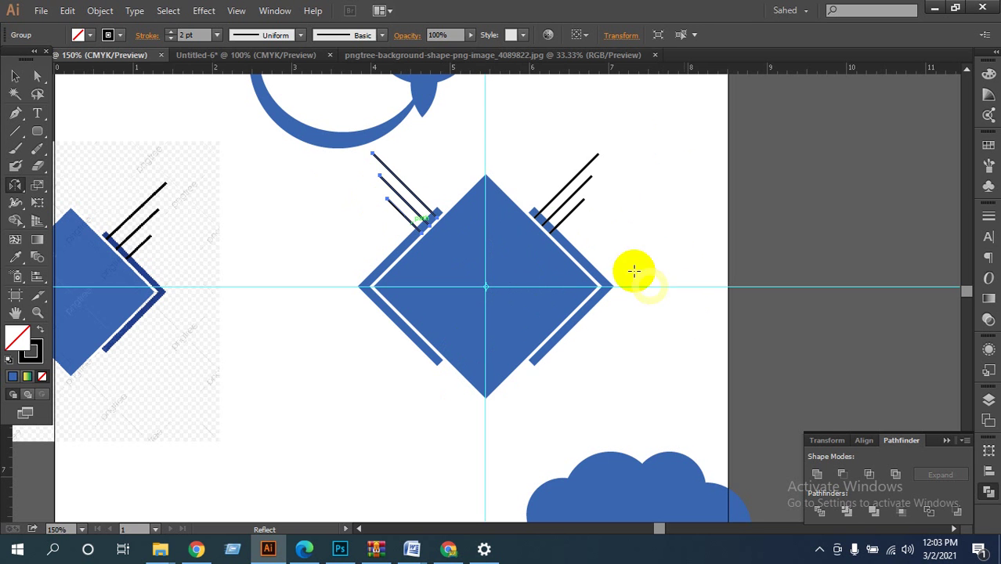
pyautogui.click(486, 280)
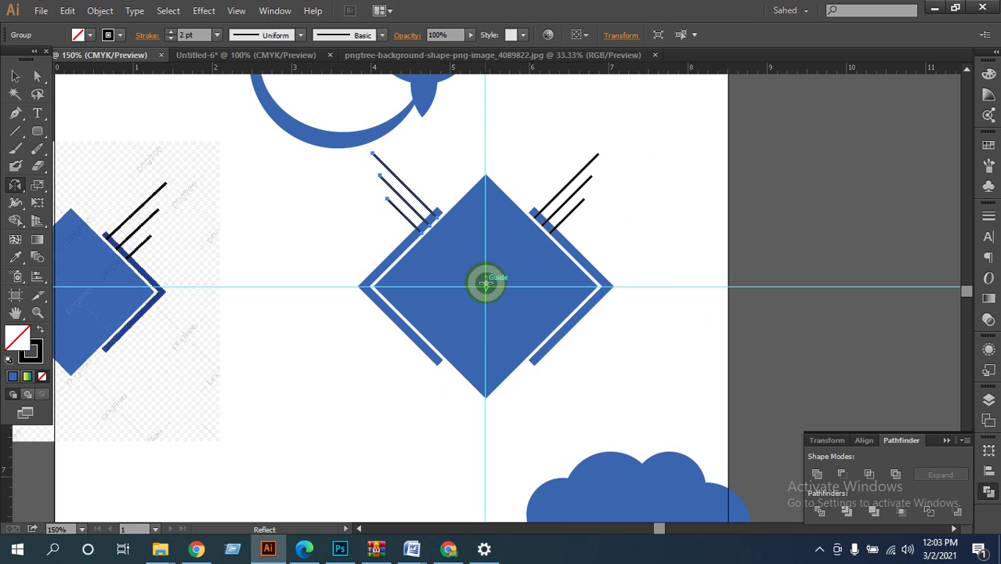
pyautogui.hotkey('ctrl', 'z')
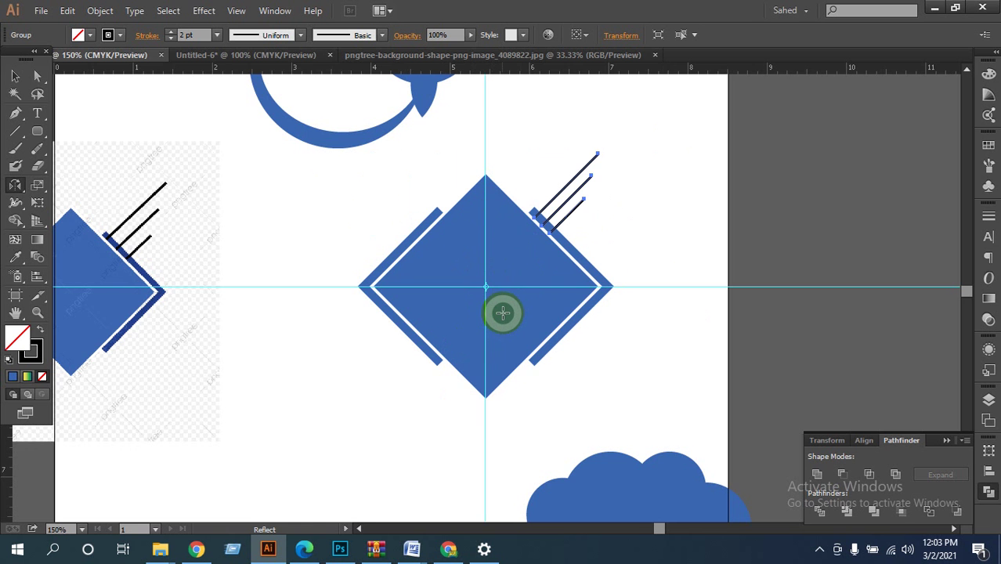
# Try reflecting the line group itself about the intersection of the guides at an angle of 180°.
pyautogui.keyDown('ctrl'); pyautogui.click(495, 284); pyautogui.keyUp('ctrl')
pyautogui.keyDown('ctrl'); pyautogui.click(495, 283); pyautogui.keyUp('ctrl')
pyautogui.keyDown('ctrl'); pyautogui.click(496, 284); pyautogui.keyUp('ctrl')
pyautogui.keyDown('ctrl'); pyautogui.click(498, 288); pyautogui.keyUp('ctrl')
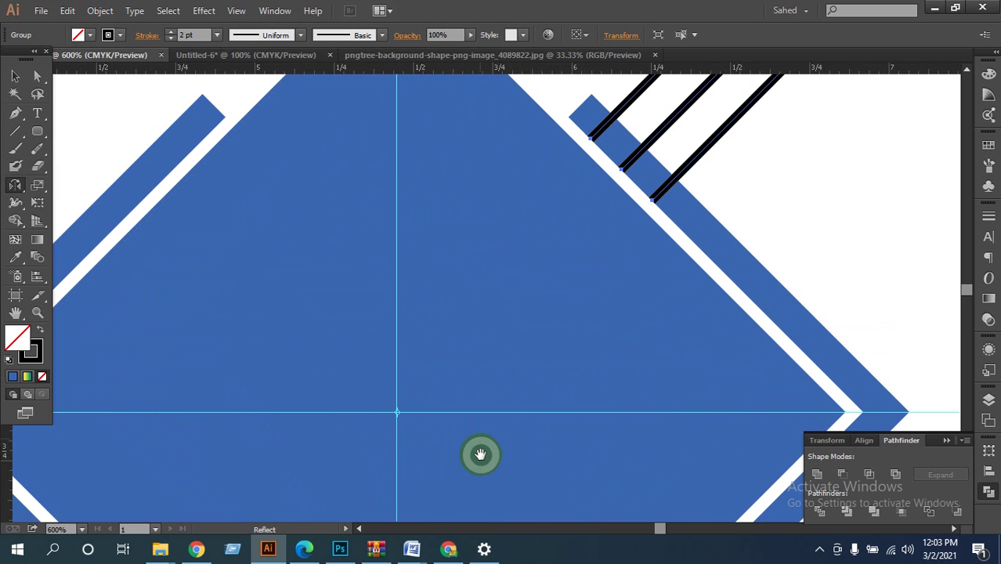
pyautogui.moveTo(480, 453); pyautogui.dragTo(551, 221)
pyautogui.moveTo(447, 335); pyautogui.dragTo(458, 291)
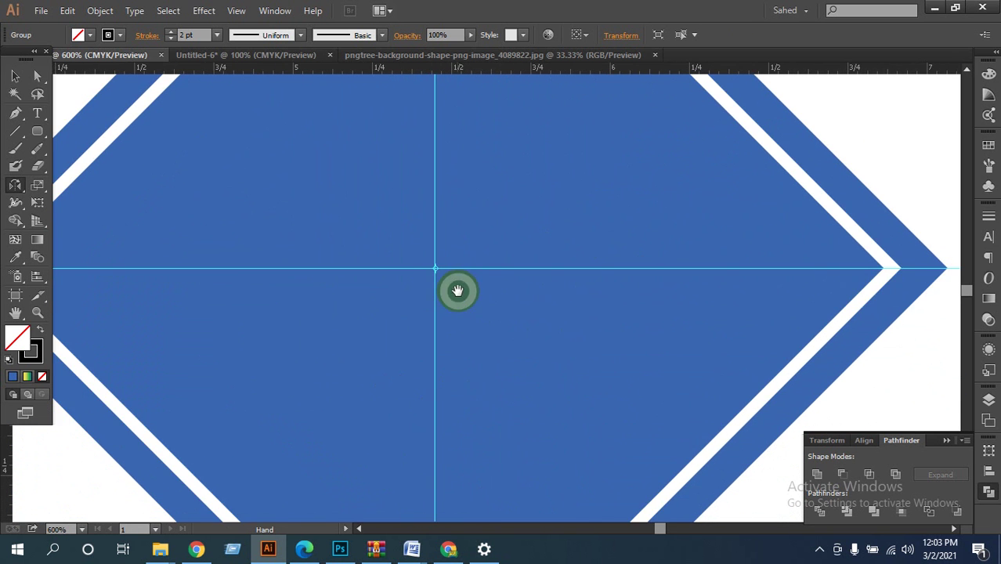
pyautogui.click(437, 270)
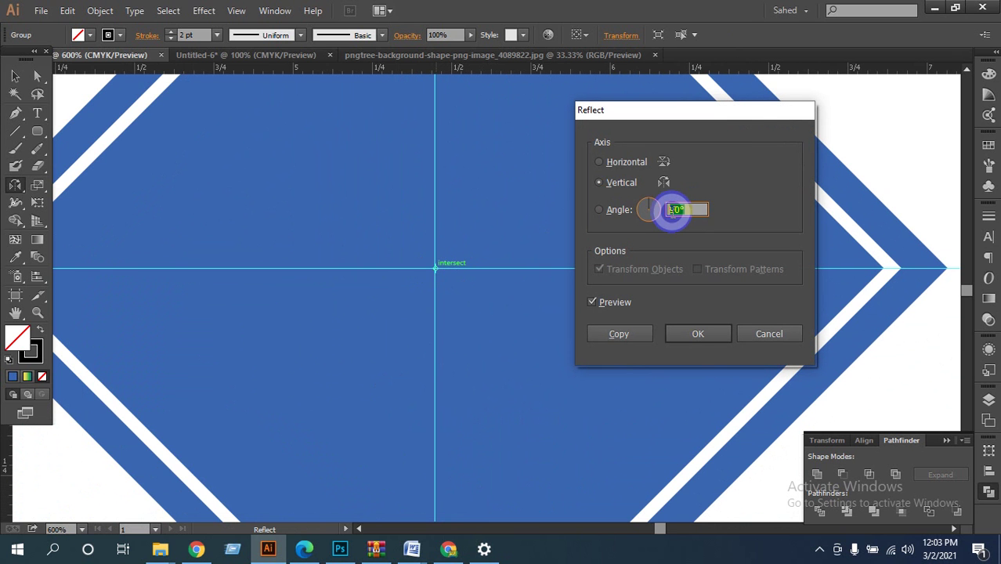
pyautogui.doubleClick(687, 210)
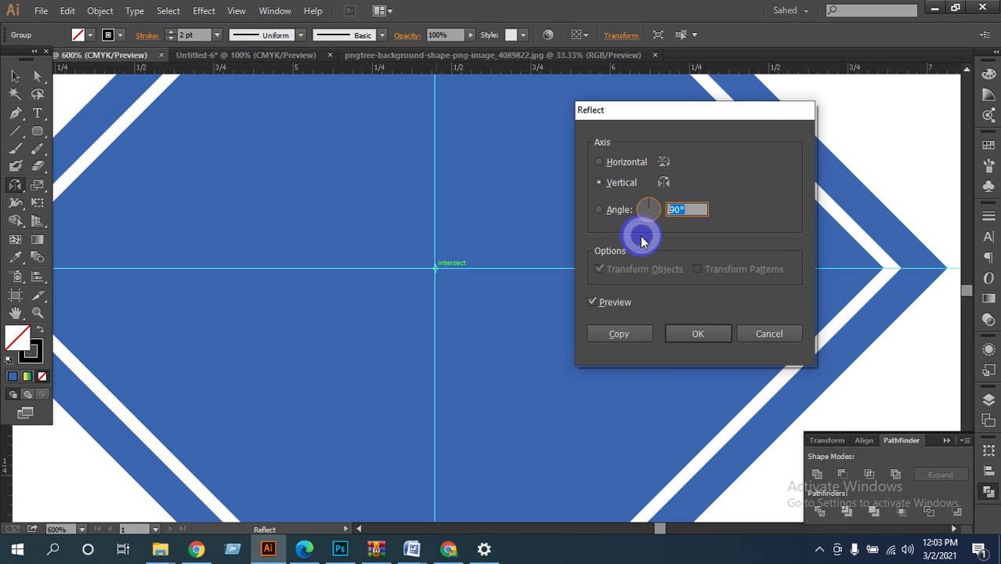
pyautogui.write('1')
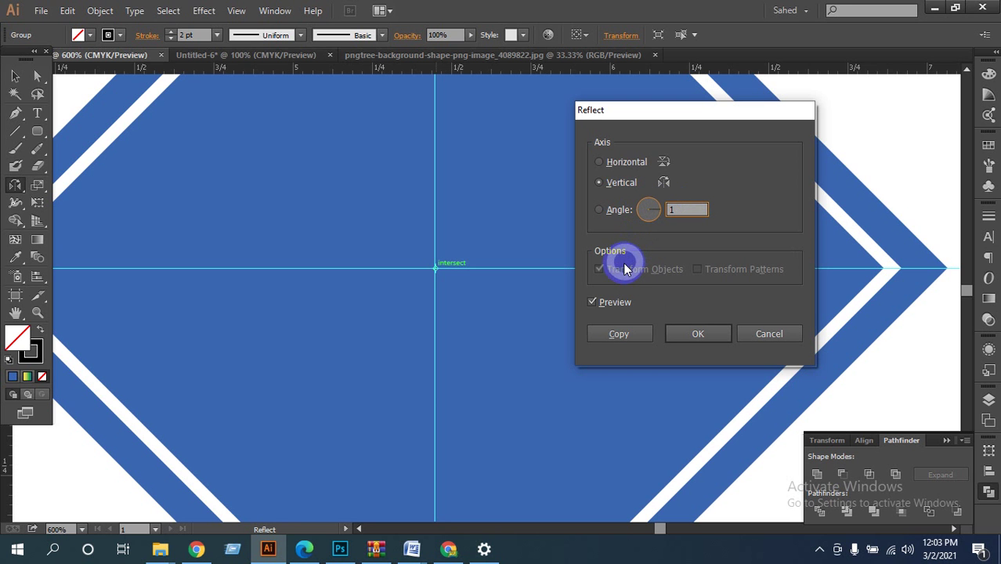
pyautogui.write('80')
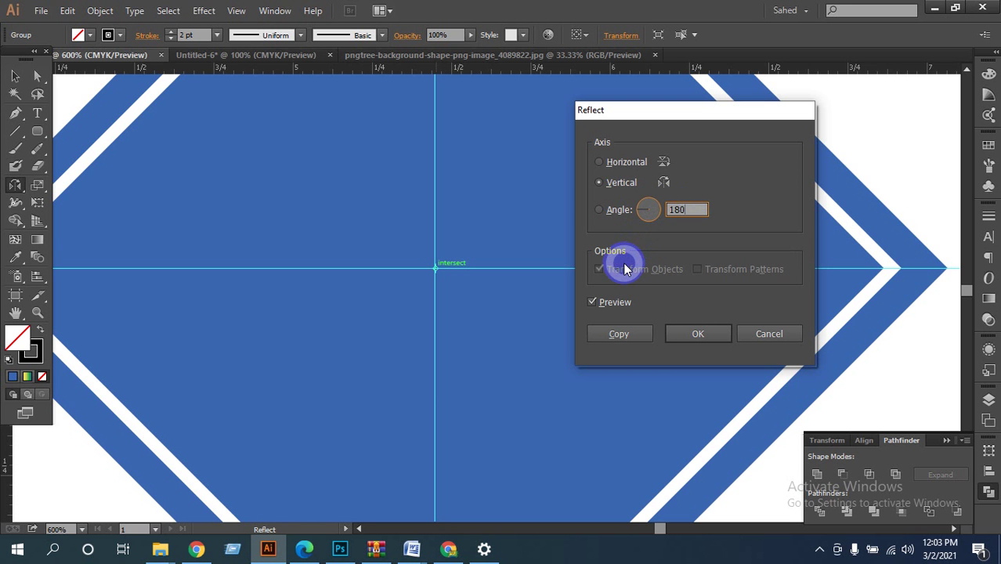
pyautogui.click(698, 335)
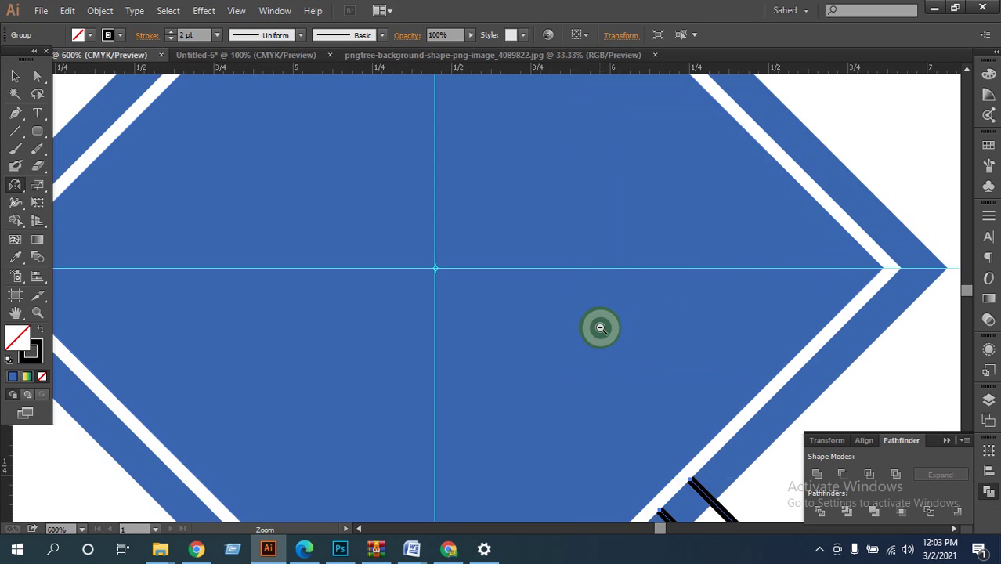
# Check the reflected lines against the whole diamond and undo the 180° reflection.
pyautogui.keyDown('alt'); pyautogui.click(599, 328); pyautogui.keyUp('alt')
pyautogui.keyDown('alt'); pyautogui.click(600, 327); pyautogui.keyUp('alt')
pyautogui.keyDown('alt'); pyautogui.click(599, 329); pyautogui.keyUp('alt')
pyautogui.moveTo(520, 319); pyautogui.dragTo(611, 367)
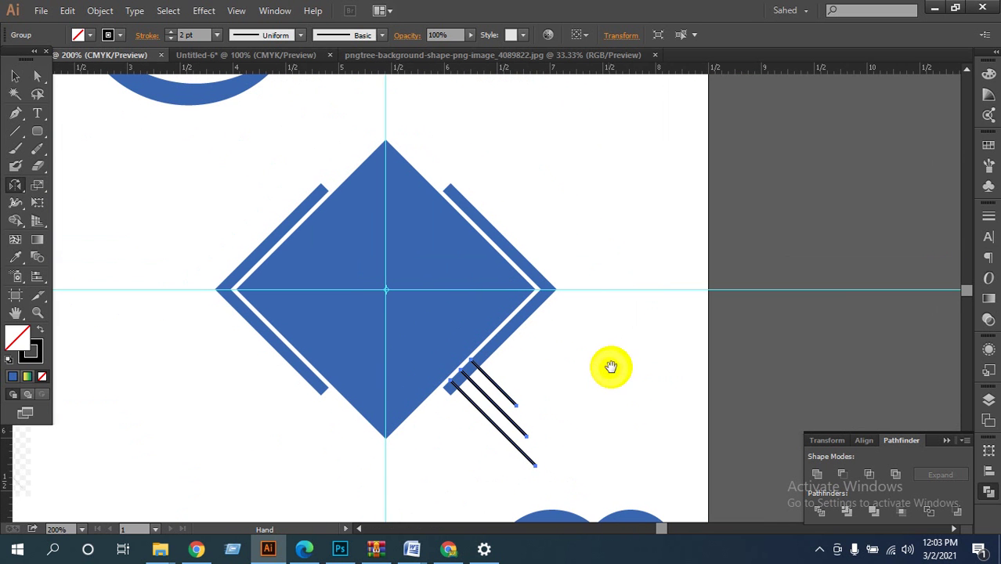
pyautogui.hotkey('ctrl', 'z')
pyautogui.moveTo(474, 278); pyautogui.dragTo(466, 237)
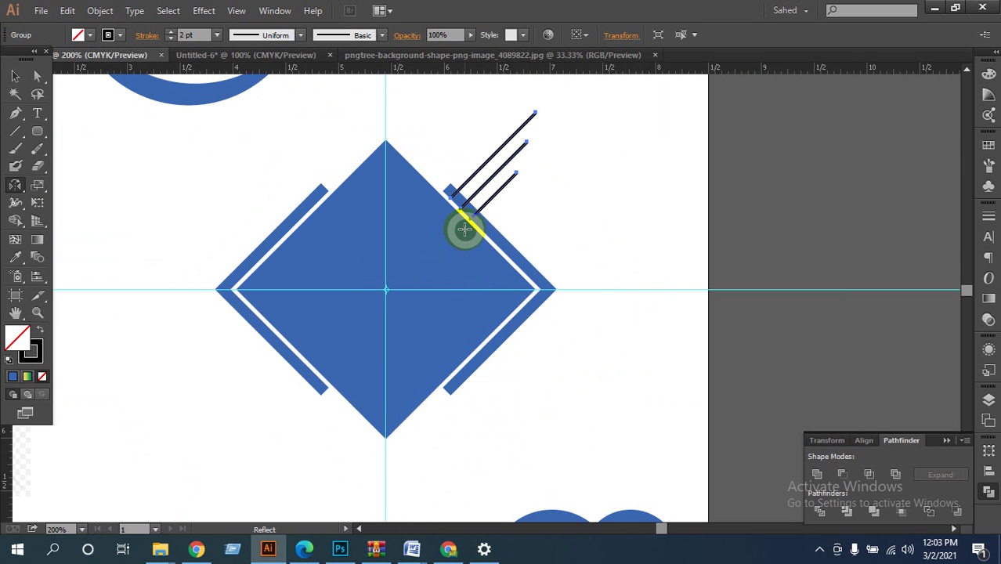
# Try reflecting a copy of the line group about the guide intersection at an angle of 360°.
pyautogui.hotkey('ctrl', '+')
pyautogui.hotkey('ctrl', '+')
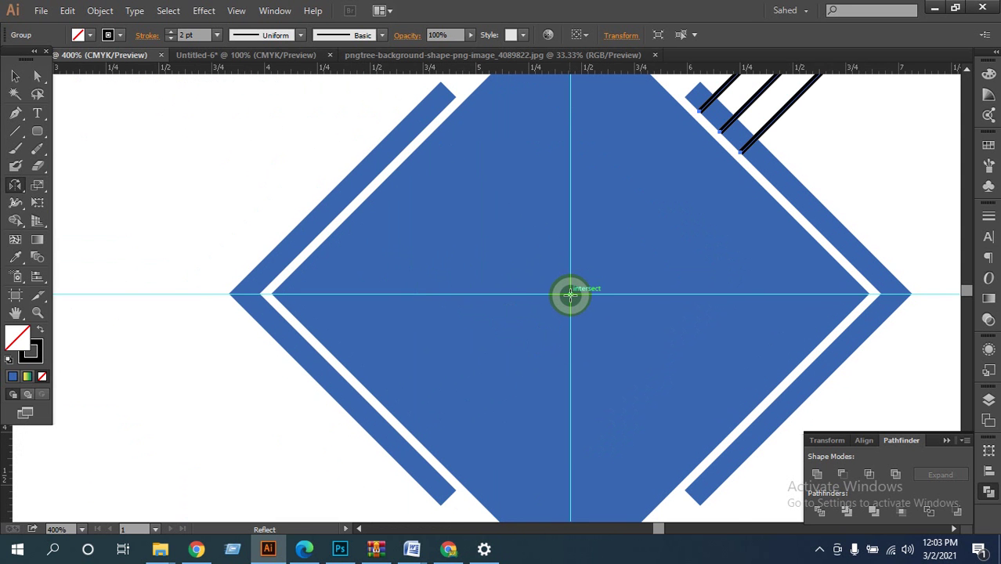
pyautogui.keyDown('alt'); pyautogui.click(571, 296); pyautogui.keyUp('alt')
pyautogui.click(678, 210)
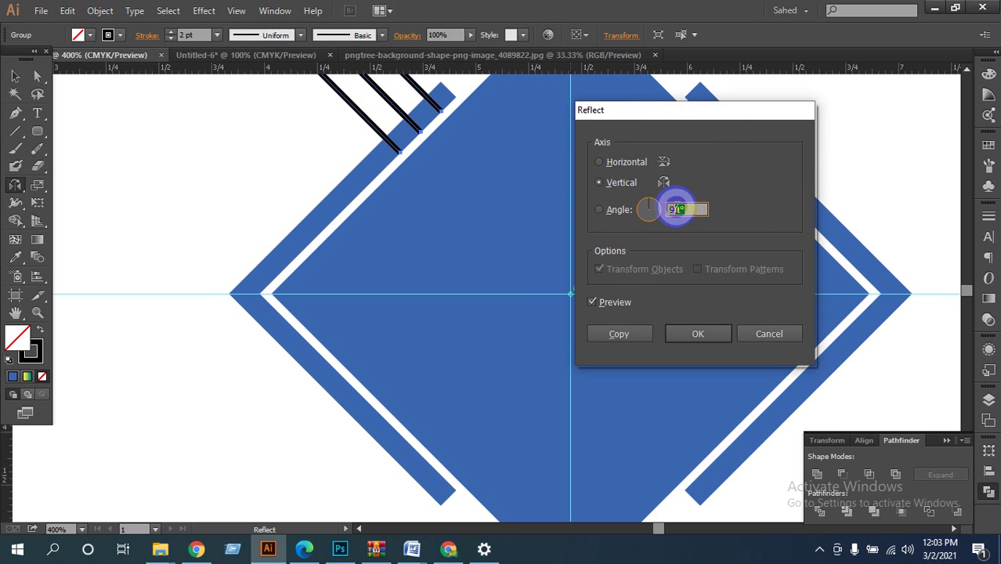
pyautogui.doubleClick(667, 209)
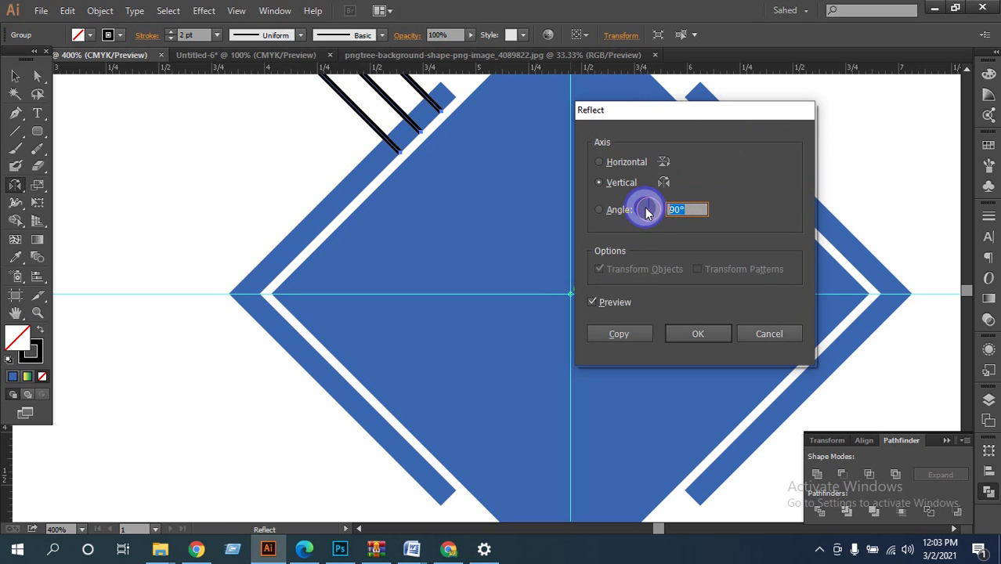
pyautogui.moveTo(647, 218)
pyautogui.mouseDown()
pyautogui.moveTo(645, 204)
pyautogui.moveTo(639, 225)
pyautogui.mouseUp()
pyautogui.click(692, 210)
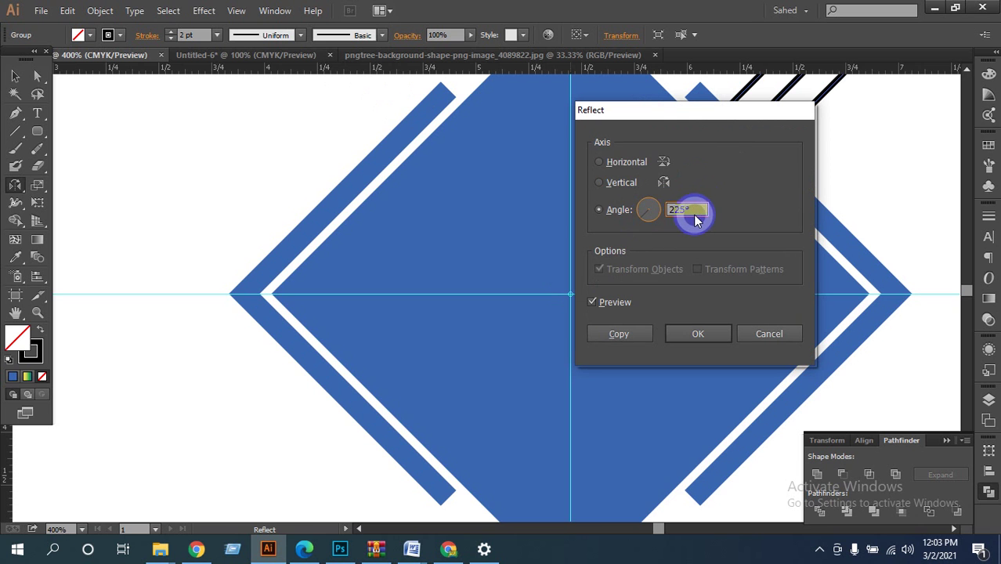
pyautogui.moveTo(703, 210); pyautogui.dragTo(622, 228)
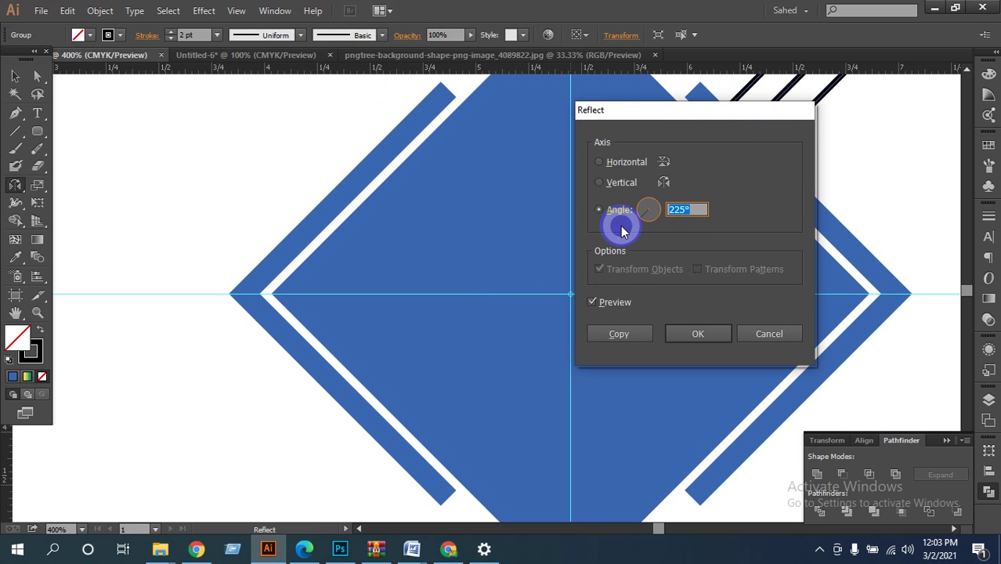
pyautogui.write('3')
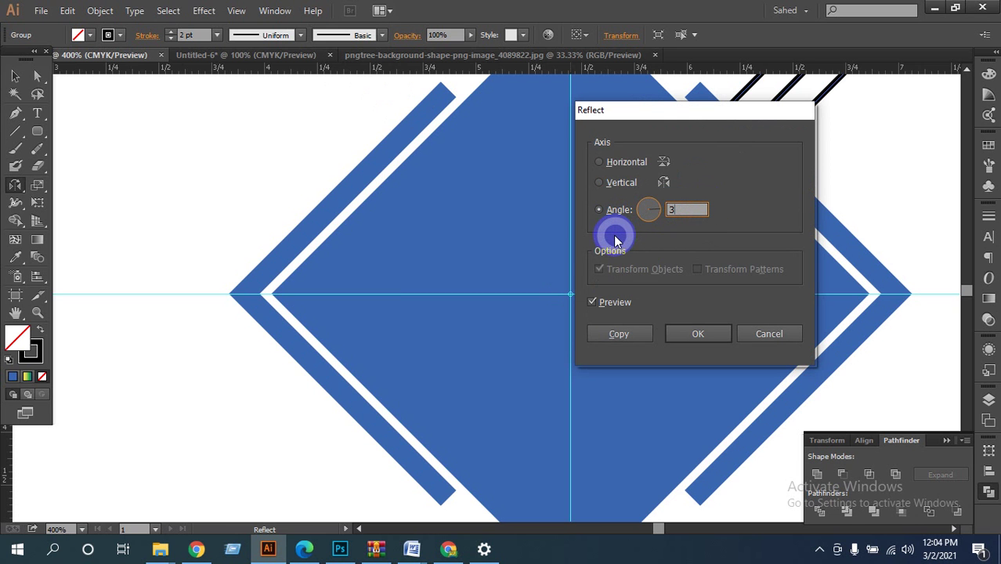
pyautogui.write('60')
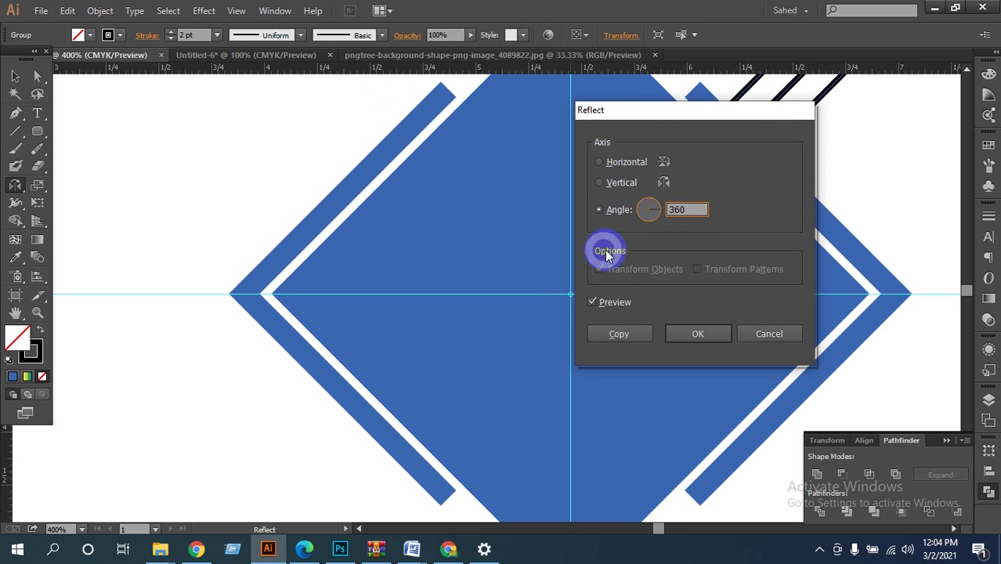
pyautogui.click(627, 335)
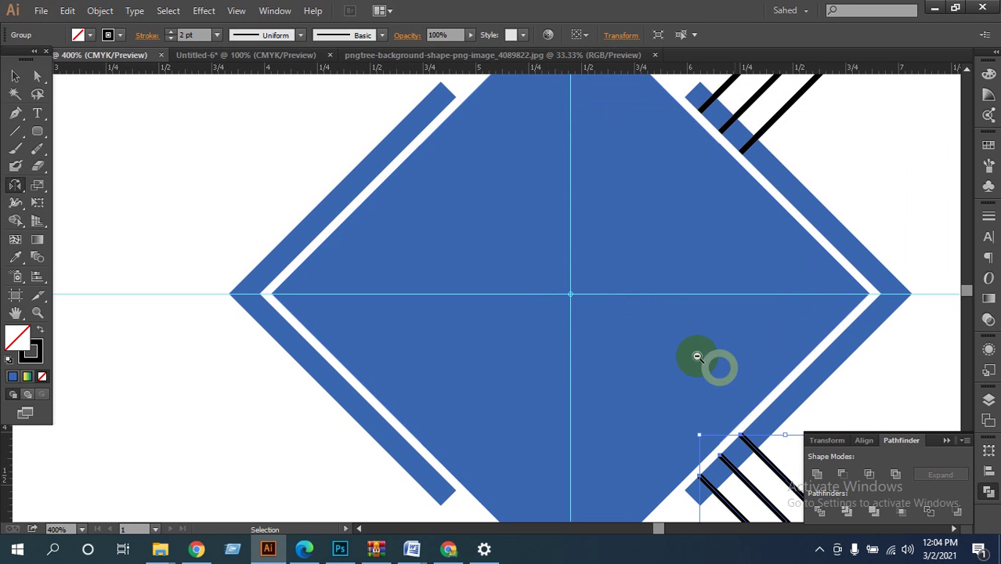
pyautogui.keyDown('ctrl'); pyautogui.keyDown('alt'); pyautogui.click(681, 348); pyautogui.keyUp('alt'); pyautogui.keyUp('ctrl')
pyautogui.keyDown('ctrl'); pyautogui.keyDown('alt'); pyautogui.click(673, 346); pyautogui.keyUp('alt'); pyautogui.keyUp('ctrl')
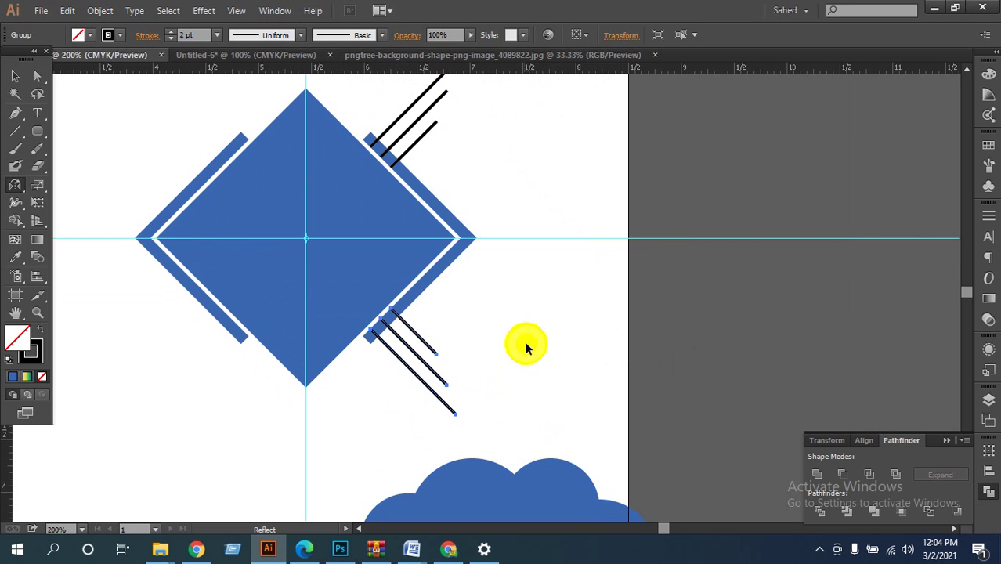
pyautogui.press('ctrl')
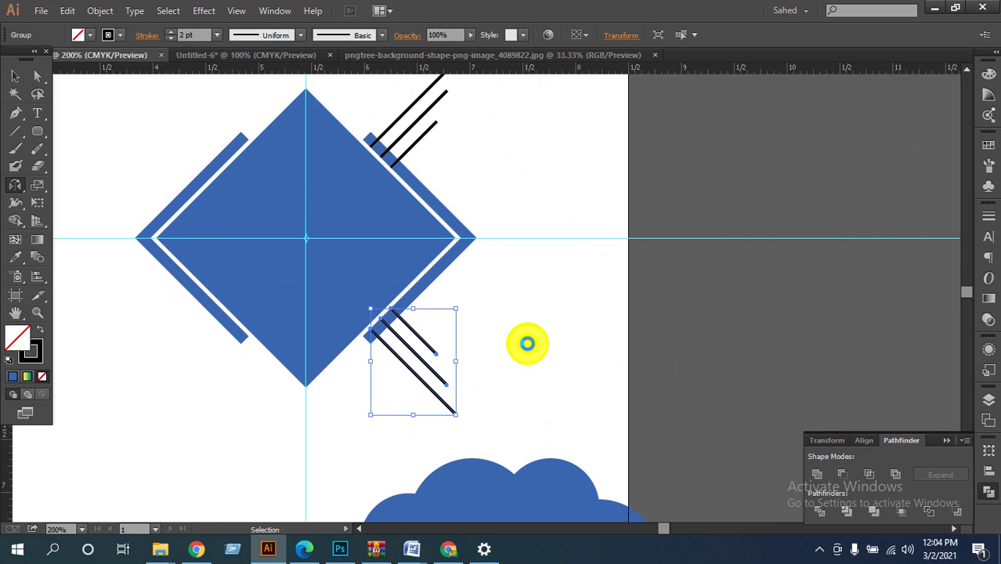
pyautogui.hotkey('ctrl', 'shift', 's')
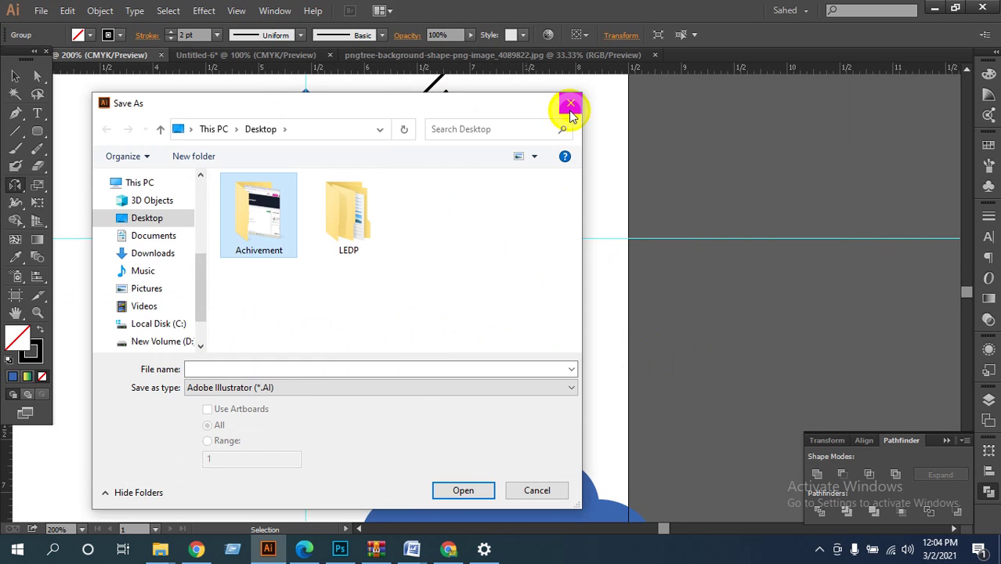
pyautogui.click(570, 107)
# Compare the copied lines with the diamond's strips and undo the reflected copy.
pyautogui.click(380, 319)
pyautogui.press('space')
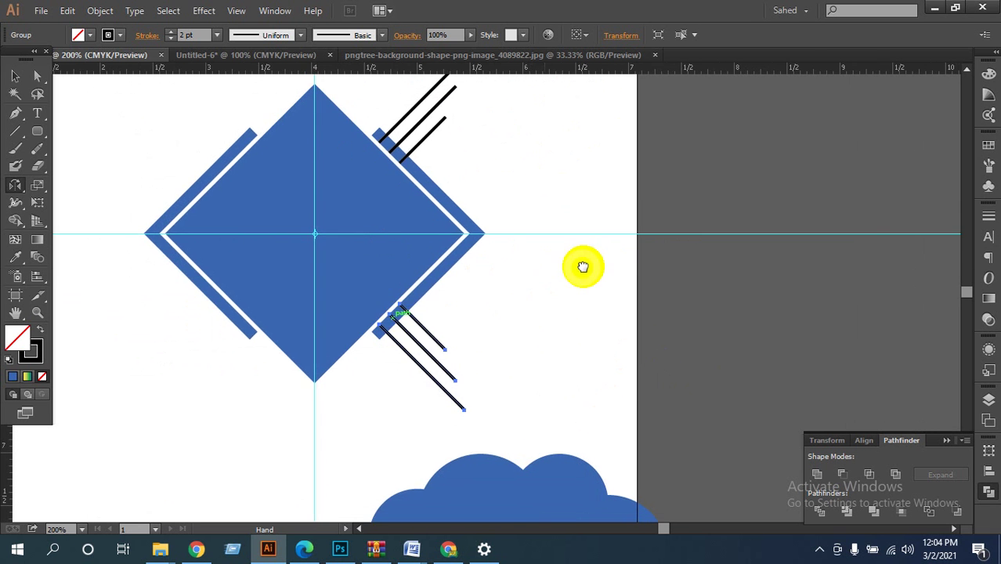
pyautogui.hscroll(-5, 582, 267)
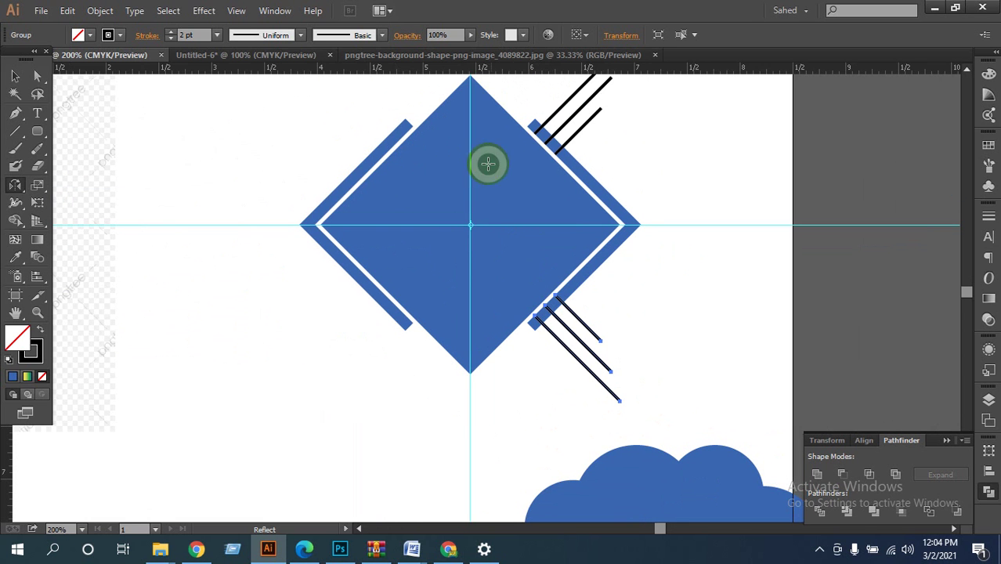
pyautogui.click(469, 225)
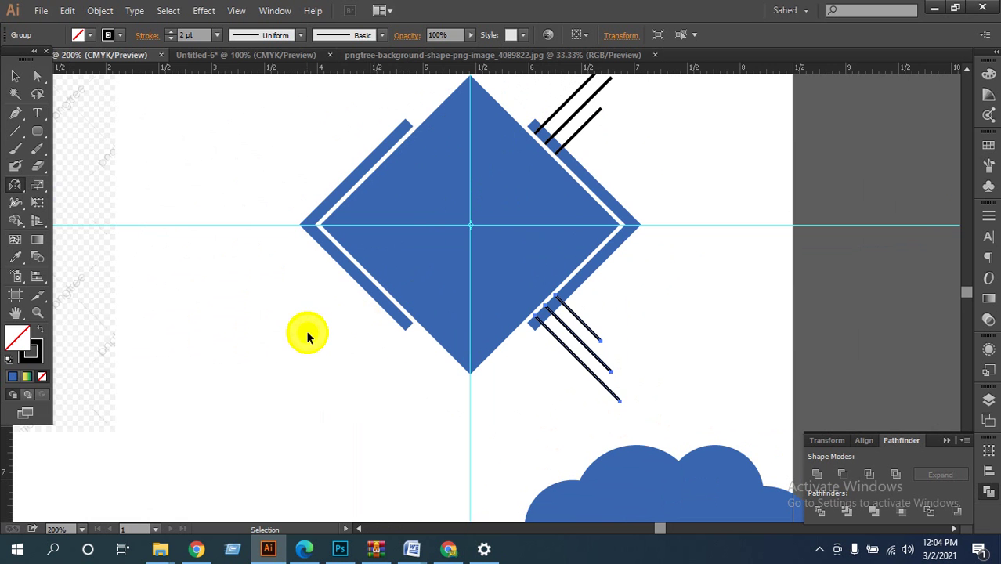
pyautogui.hotkey('ctrl', 'z')
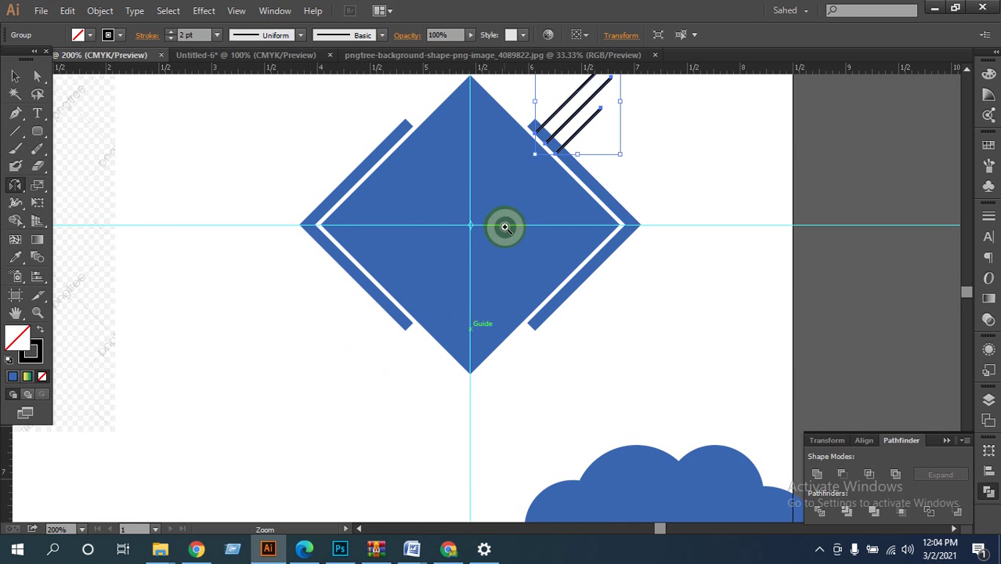
# Start a reflection of the line group about the guide intersection with the Horizontal axis and enter an angle of 180°.
pyautogui.hotkey('ctrl', '=')
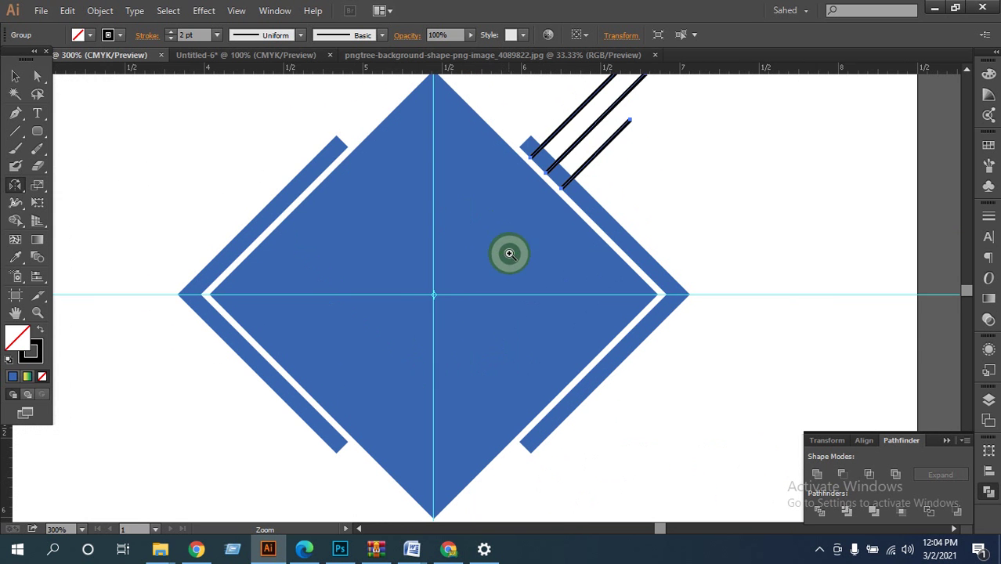
pyautogui.keyDown('alt'); pyautogui.click(433, 294); pyautogui.keyUp('alt')
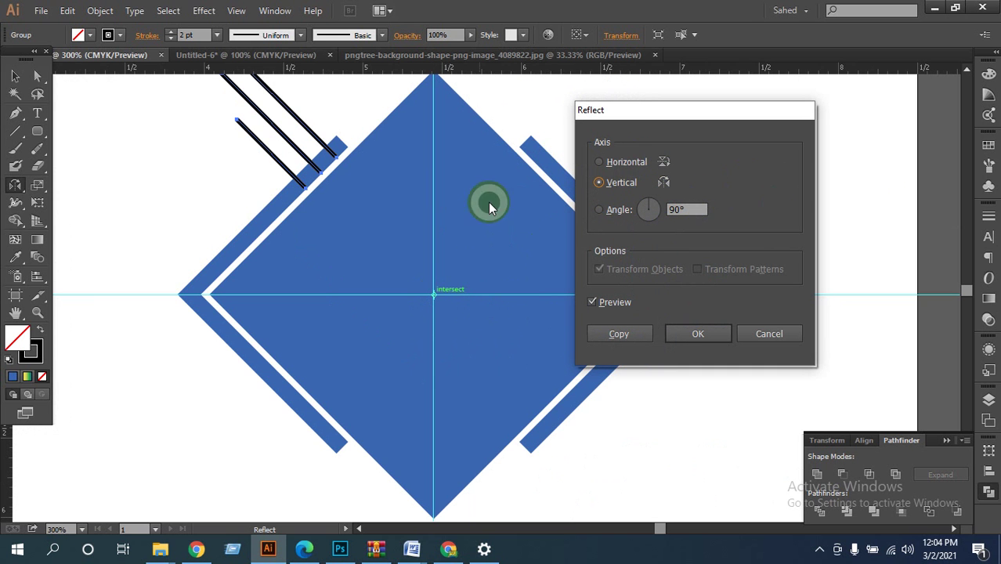
pyautogui.click(599, 161)
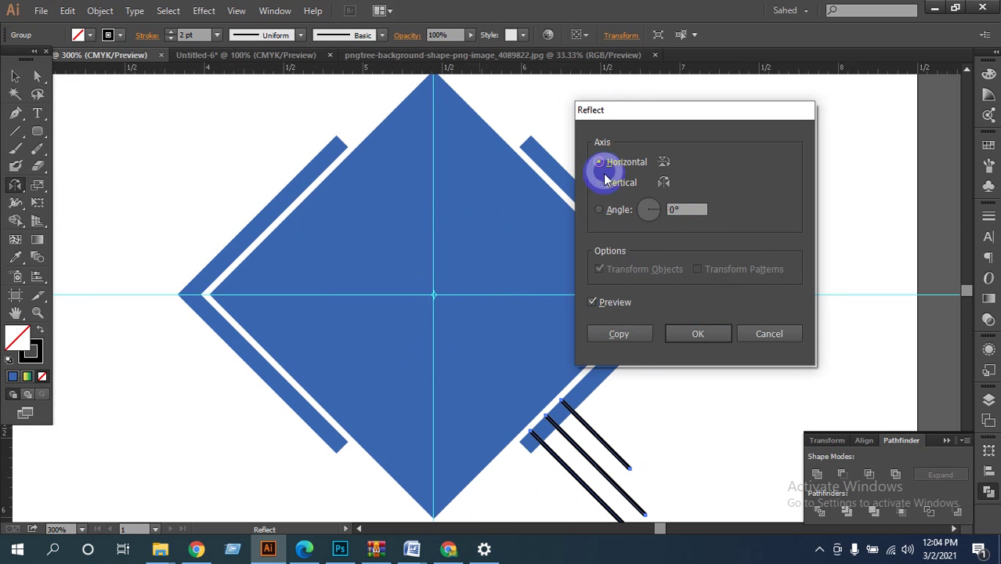
pyautogui.doubleClick(692, 209)
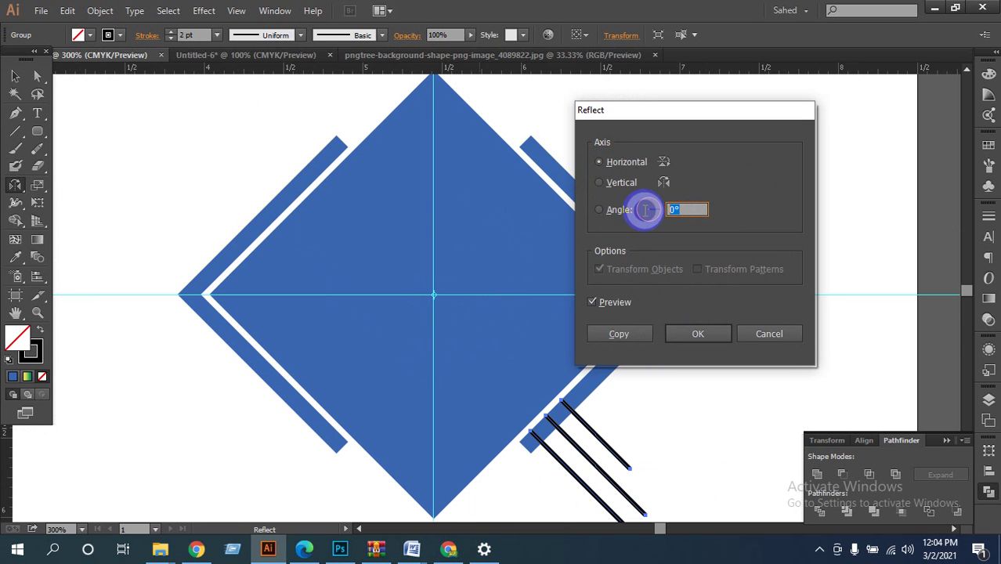
pyautogui.write('180')
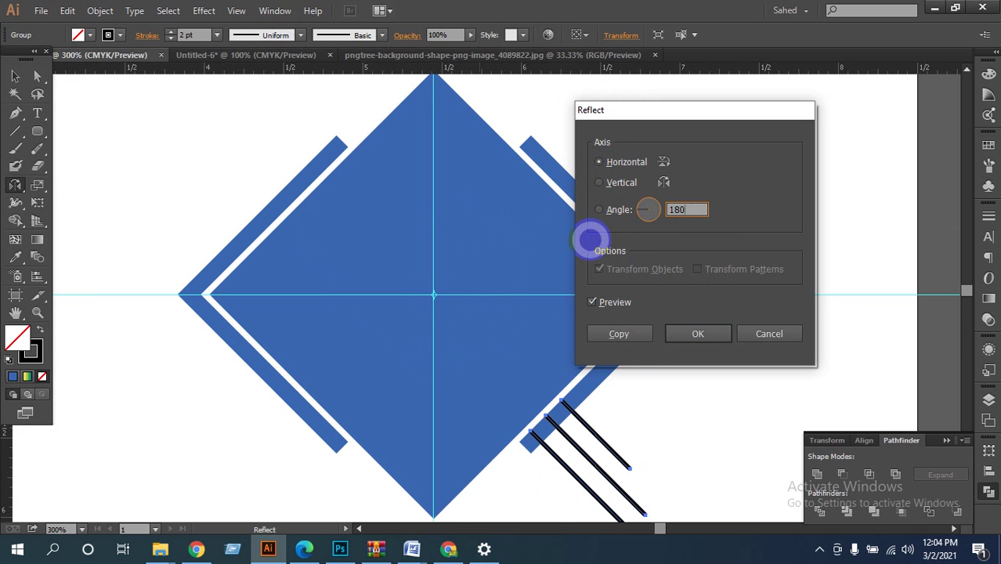
# Try a reflection angle of 90° and refresh the preview of the line group.
pyautogui.doubleClick(702, 211)
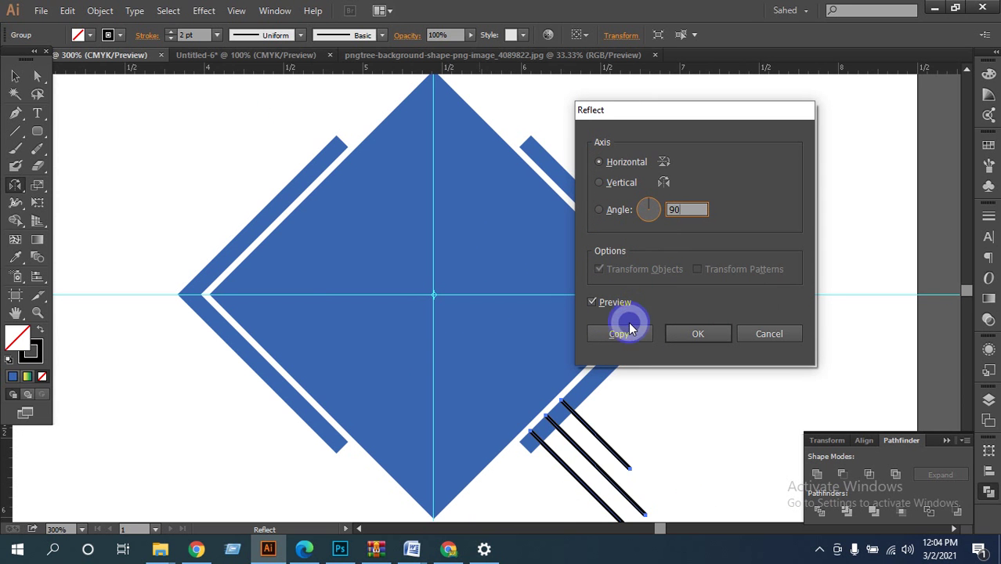
pyautogui.click(593, 301)
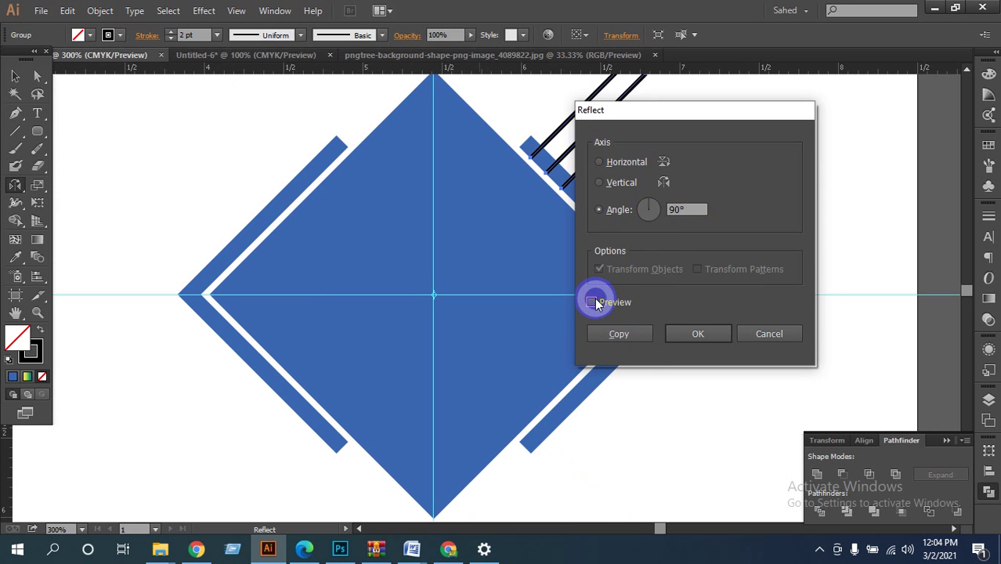
pyautogui.click(593, 302)
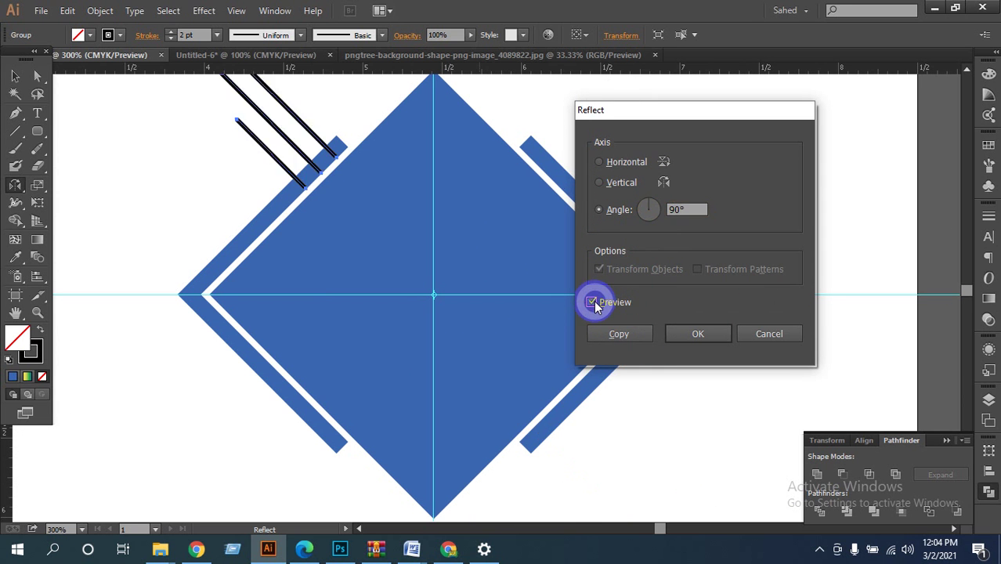
# Try reflecting the line group with the Horizontal axis and an angle of 180°, comparing the preview on and off.
pyautogui.click(598, 162)
pyautogui.doubleClick(698, 210)
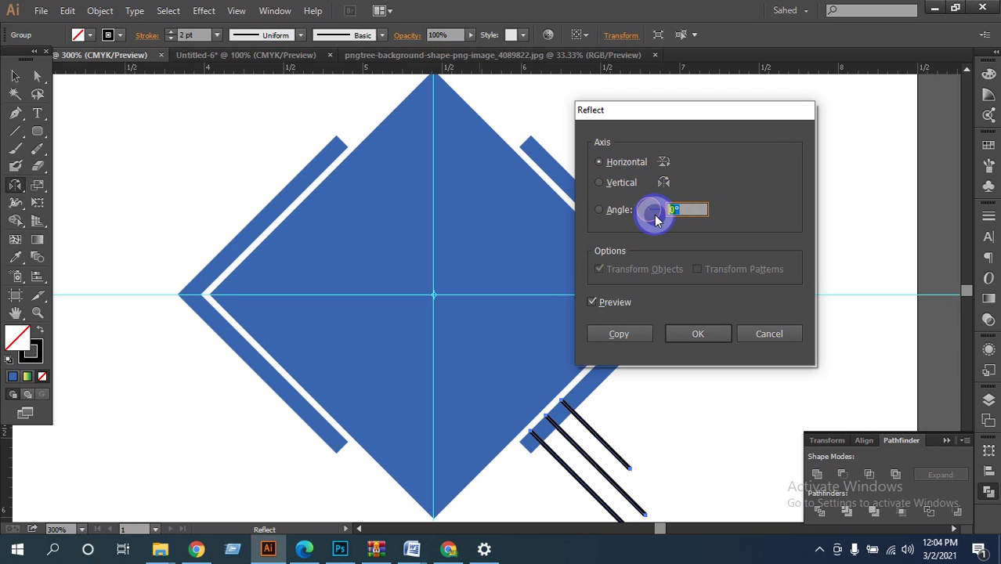
pyautogui.write('180')
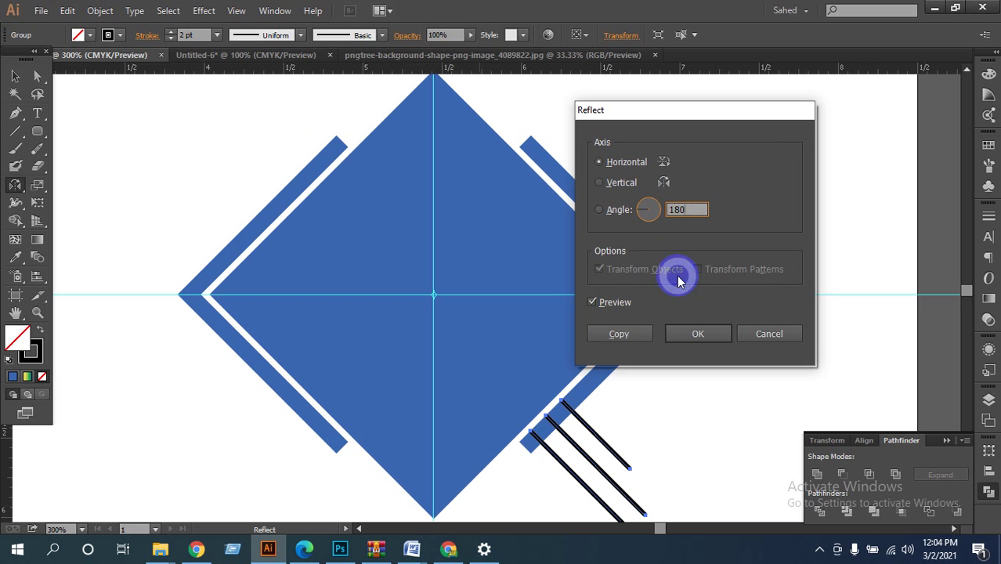
pyautogui.click(593, 302)
pyautogui.click(593, 303)
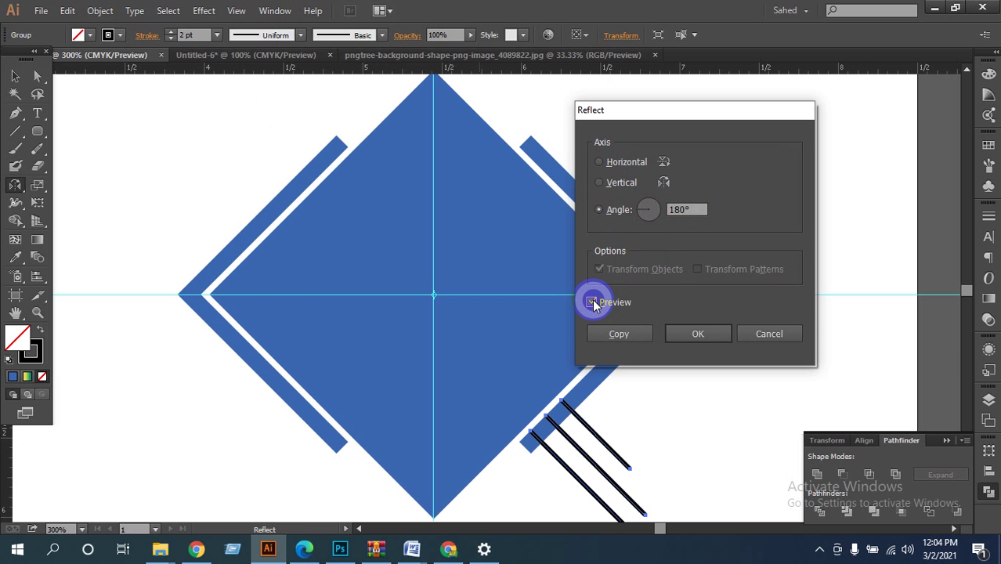
pyautogui.click(593, 302)
pyautogui.click(593, 302)
pyautogui.click(593, 302)
# Try a reflection angle of -180° for the line group and check its preview.
pyautogui.moveTo(666, 208); pyautogui.dragTo(647, 338)
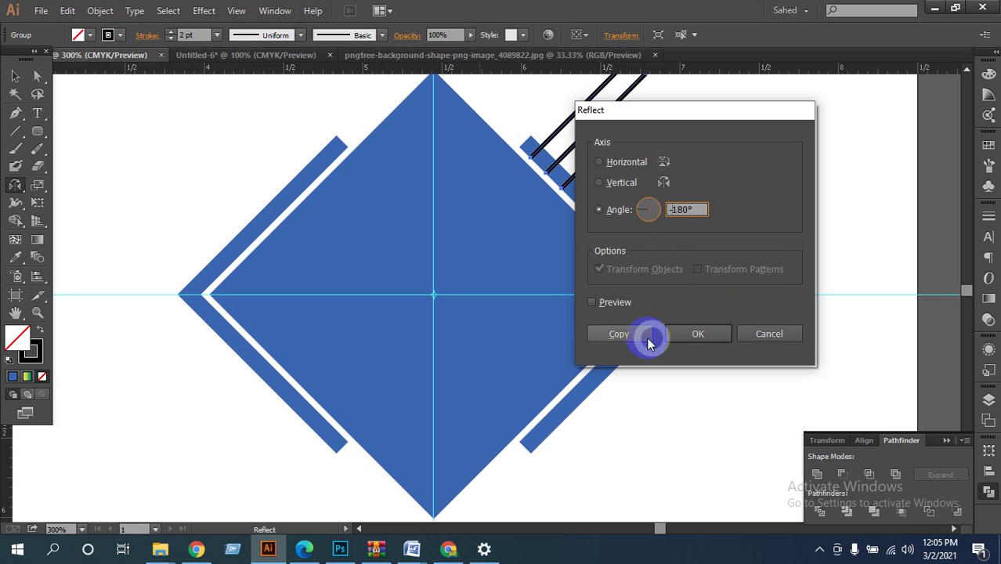
pyautogui.click(596, 303)
pyautogui.click(596, 302)
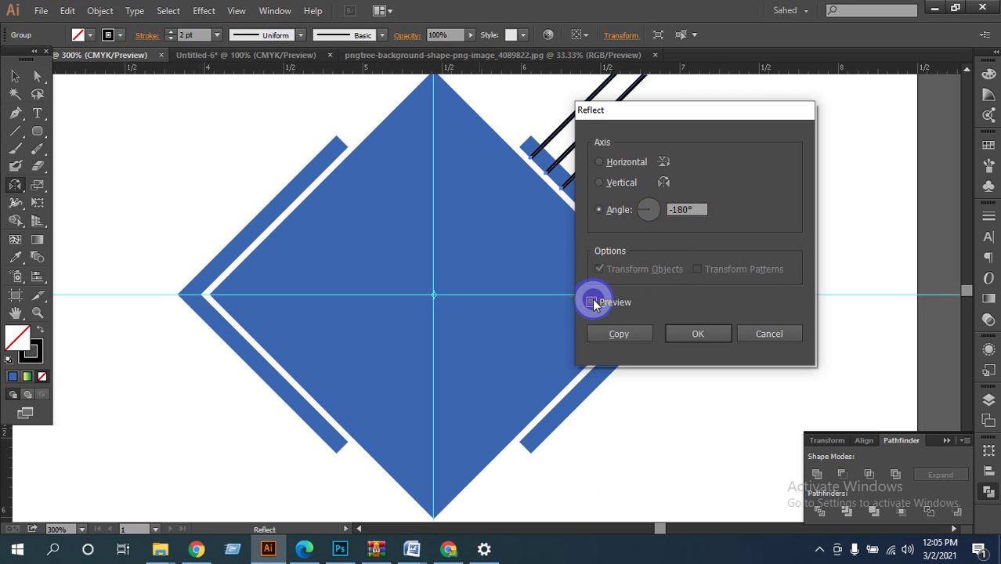
pyautogui.moveTo(677, 212); pyautogui.dragTo(486, 302)
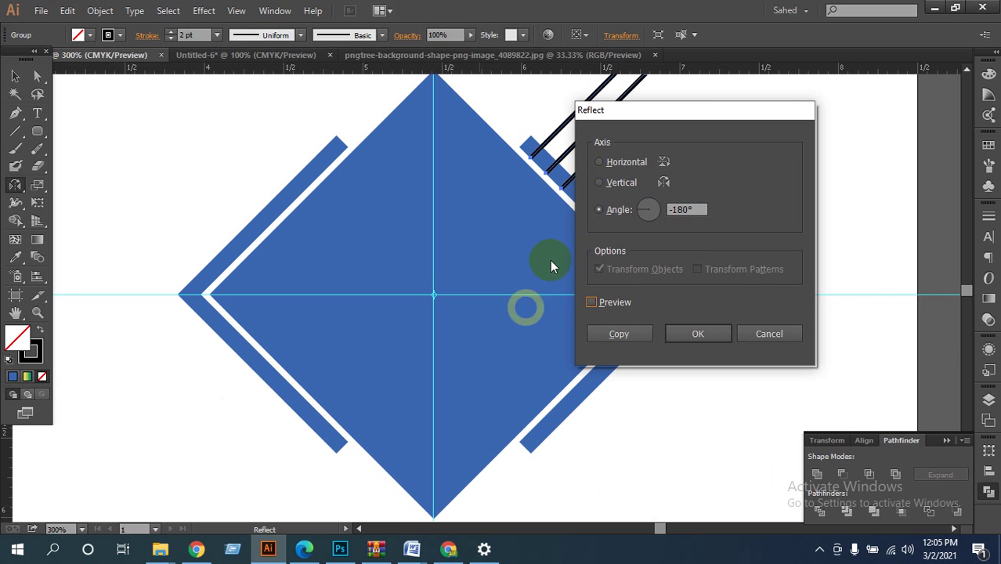
# Preview the line group's reflection across the Horizontal and Vertical axes.
pyautogui.click(592, 301)
pyautogui.click(591, 302)
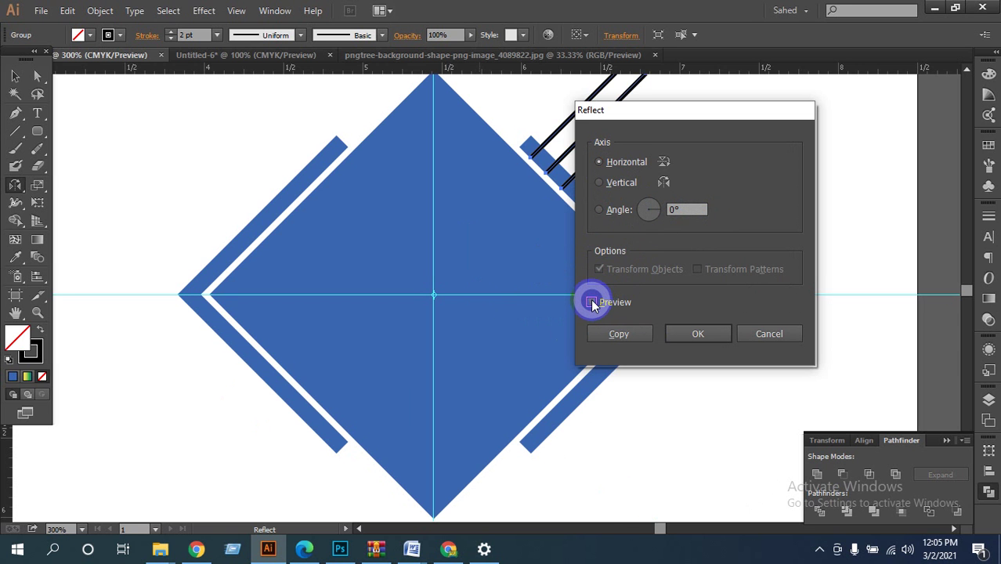
pyautogui.click(601, 185)
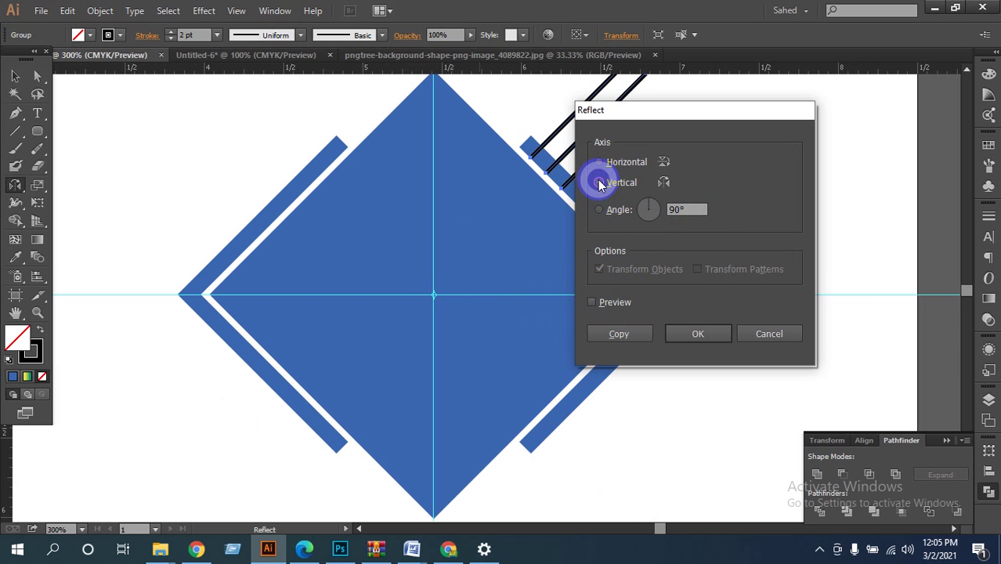
pyautogui.click(591, 302)
pyautogui.click(591, 302)
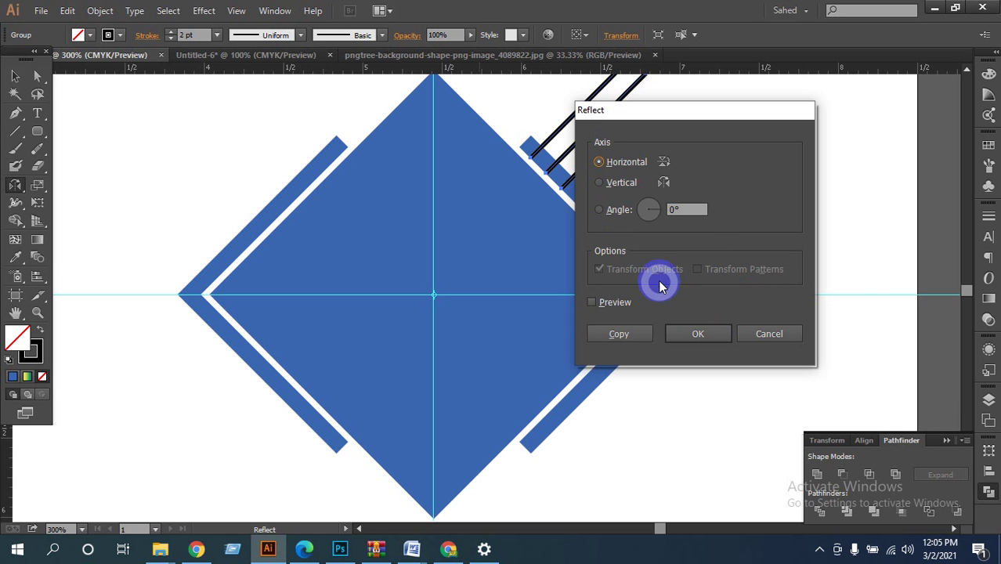
# Create a reflected copy of the line group about the guide intersection at an angle of 90°.
pyautogui.click(700, 211)
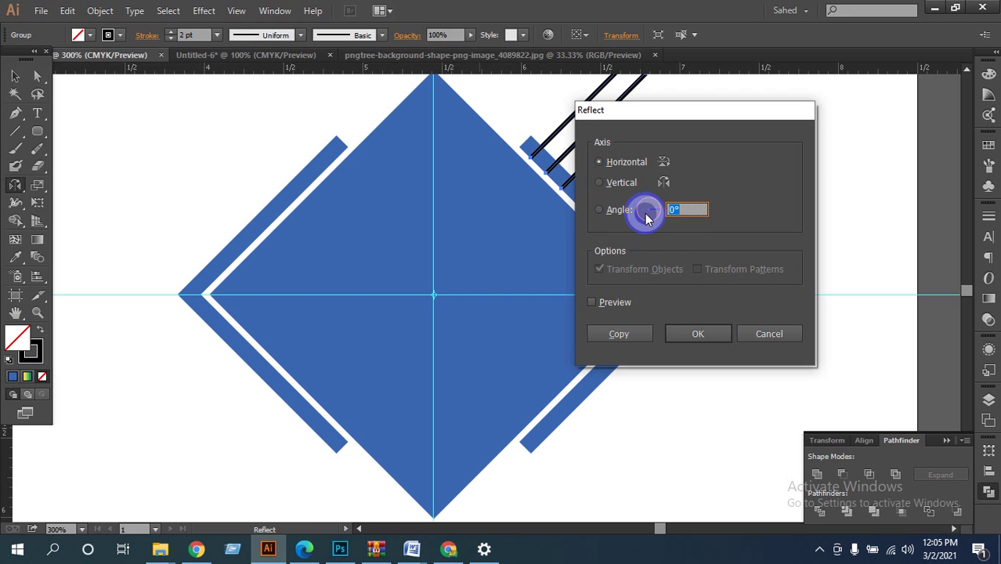
pyautogui.write('90')
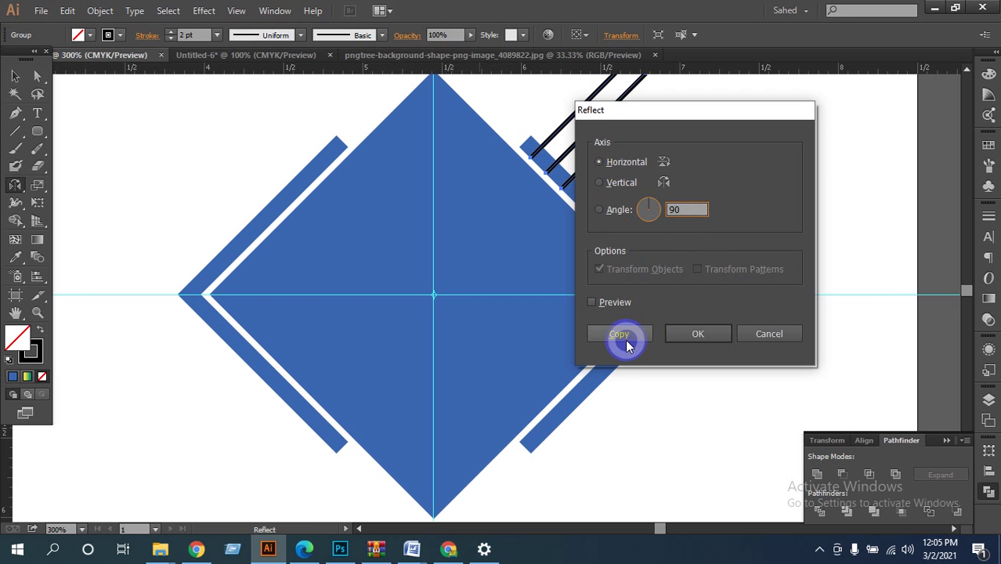
pyautogui.click(593, 303)
pyautogui.click(617, 332)
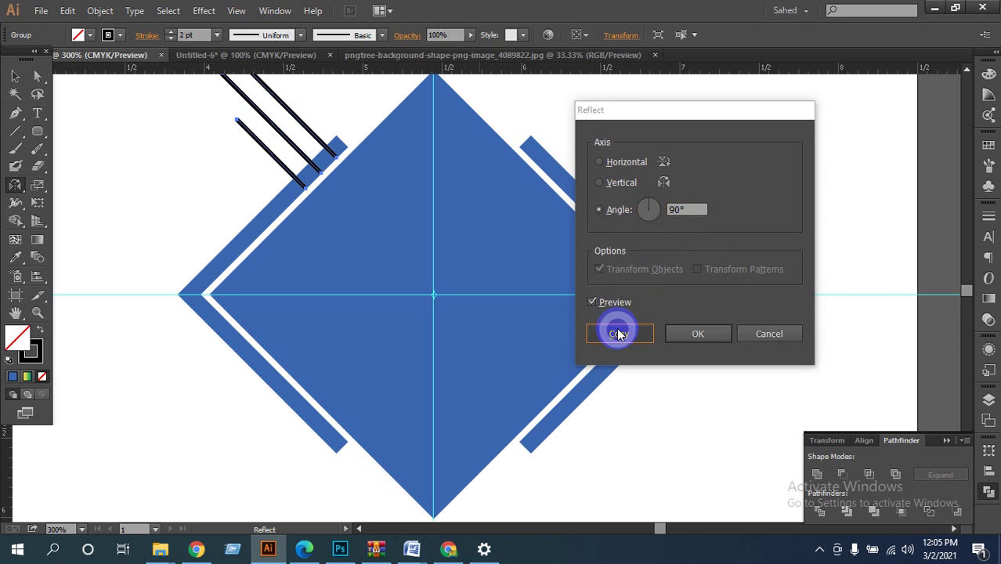
pyautogui.press('v')
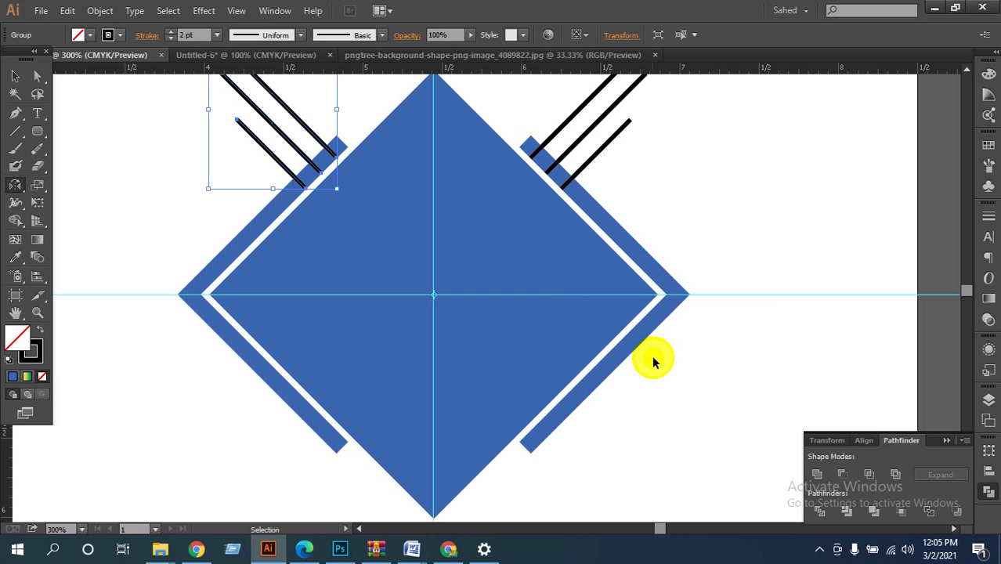
# Undo the 90° reflected copy of the line group.
pyautogui.hotkey('ctrl', 'z')
pyautogui.hotkey('ctrl', 'shift', 'z')
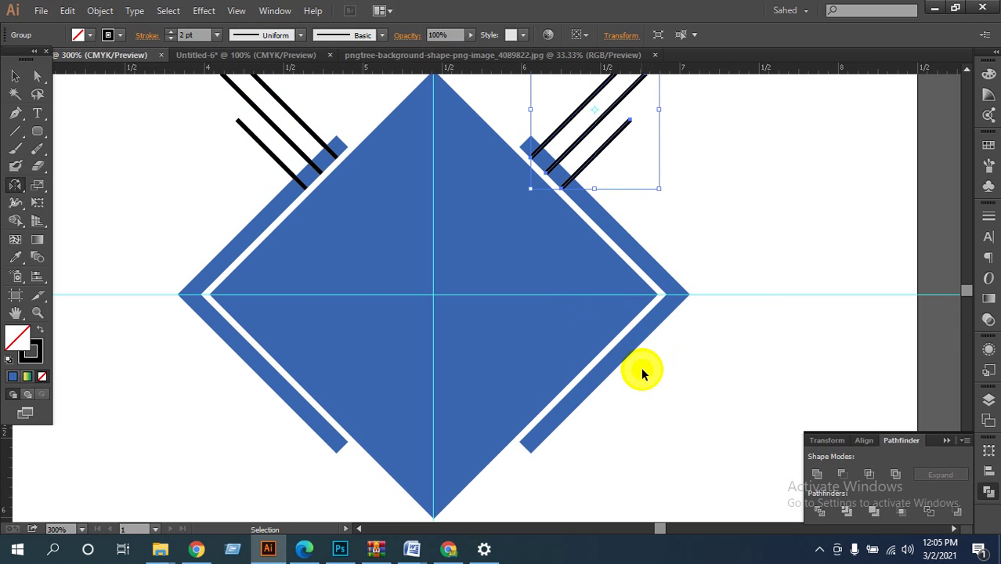
pyautogui.hotkey('ctrl', 'z')
pyautogui.hotkey('ctrl', 'z')
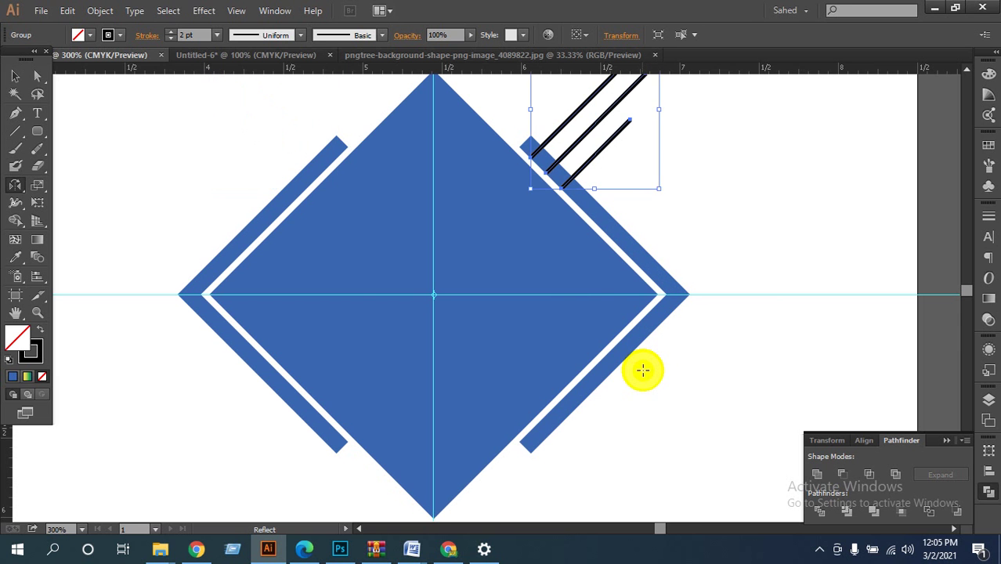
# Try moving the line group off the artboard and undo the move.
pyautogui.press('z')
pyautogui.keyDown('alt'); pyautogui.click(615, 370); pyautogui.keyUp('alt')
pyautogui.keyDown('alt'); pyautogui.click(517, 334); pyautogui.keyUp('alt')
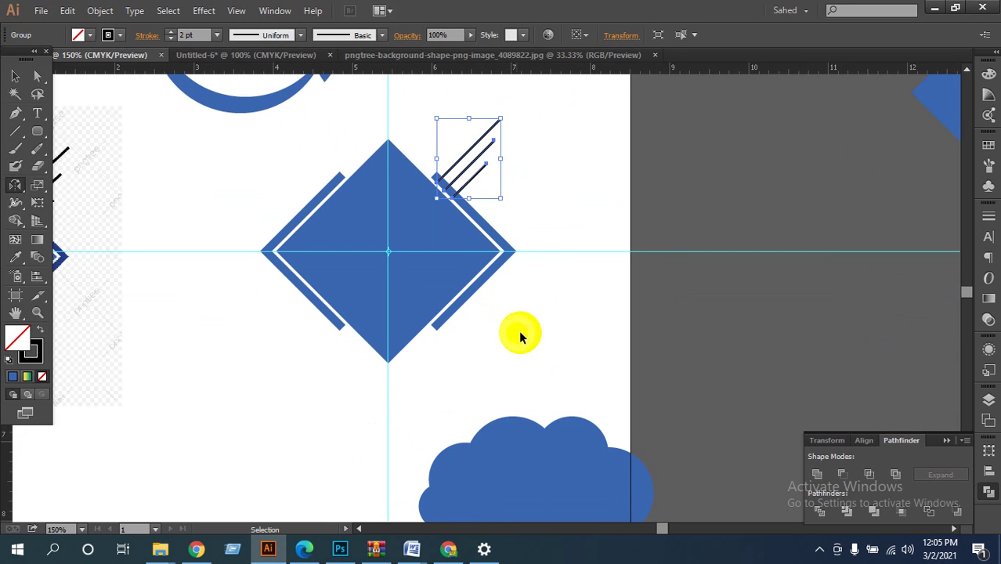
pyautogui.press('o')
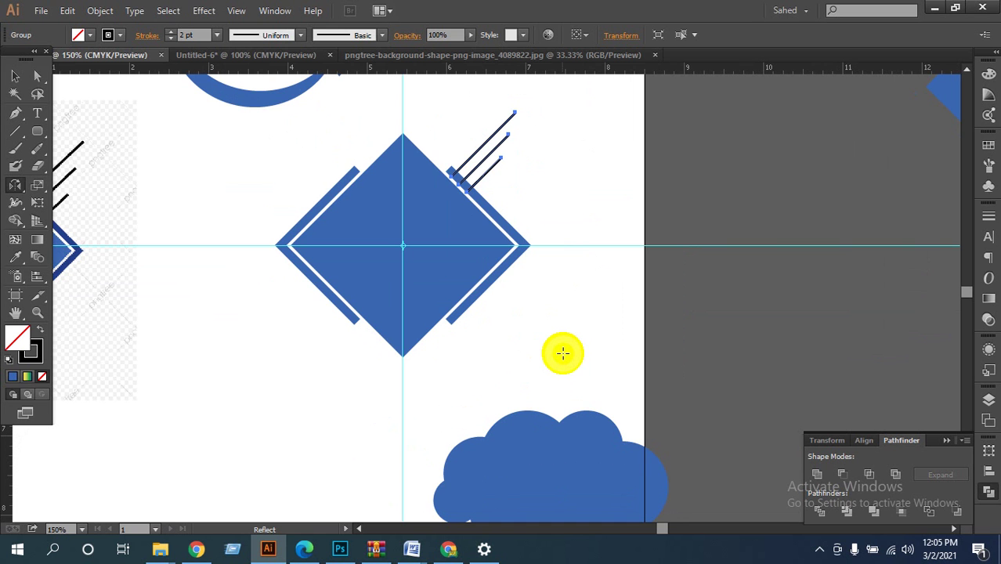
pyautogui.click(14, 76)
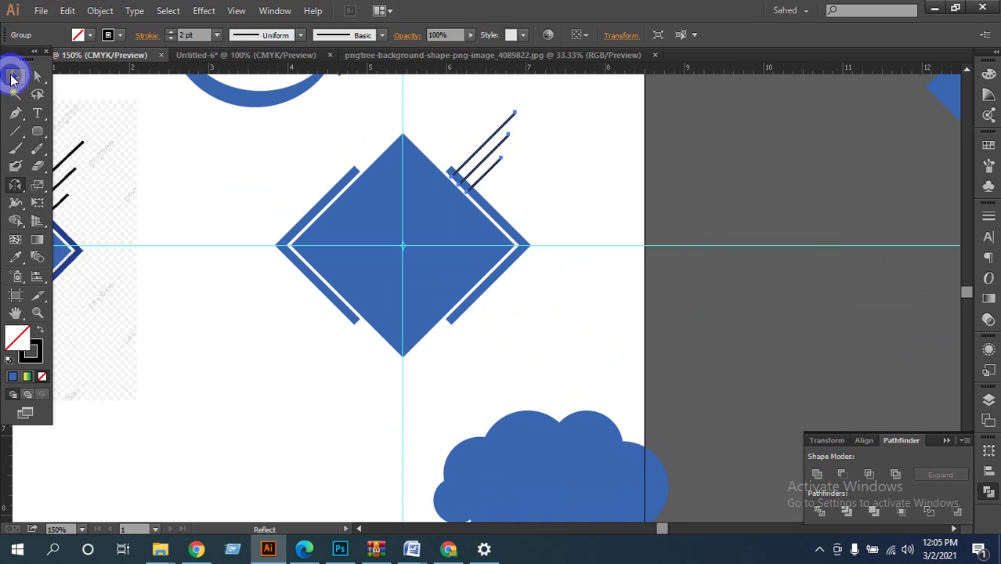
pyautogui.moveTo(483, 154); pyautogui.dragTo(737, 226)
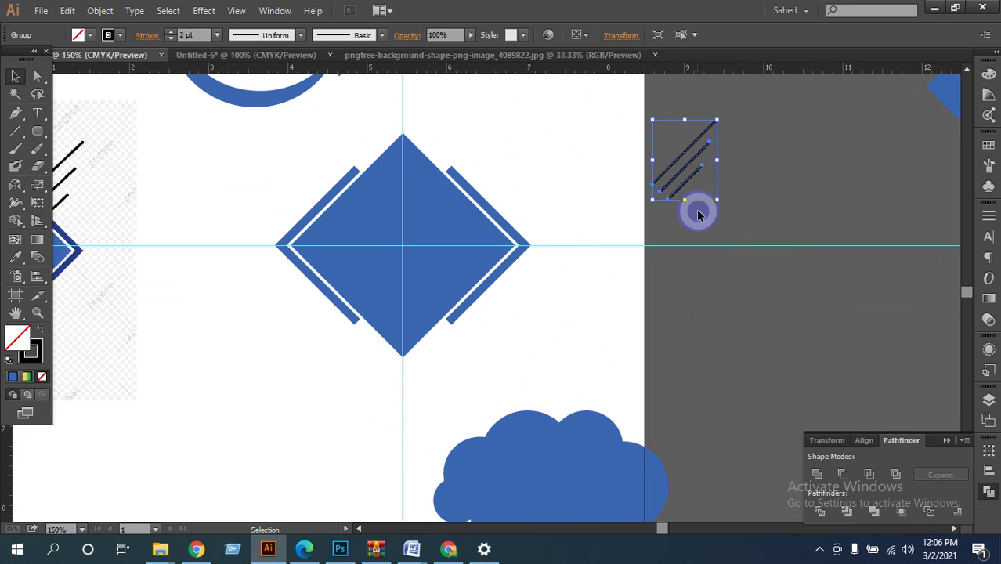
pyautogui.hotkey('ctrl', 'z')
# Move the line group to the empty area below the diamond's lower-left edge.
pyautogui.click(547, 186)
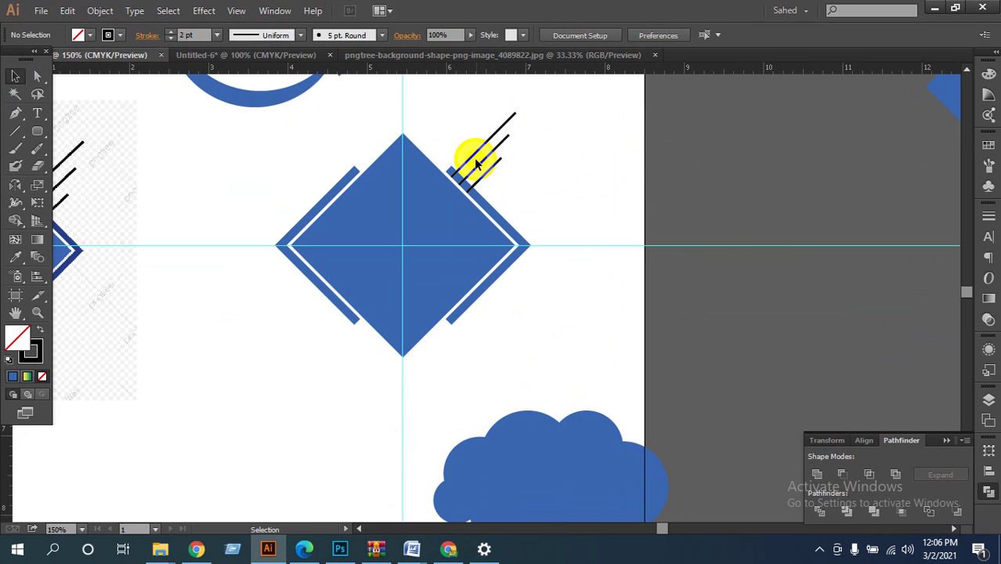
pyautogui.click(479, 166)
pyautogui.moveTo(481, 166); pyautogui.dragTo(310, 401)
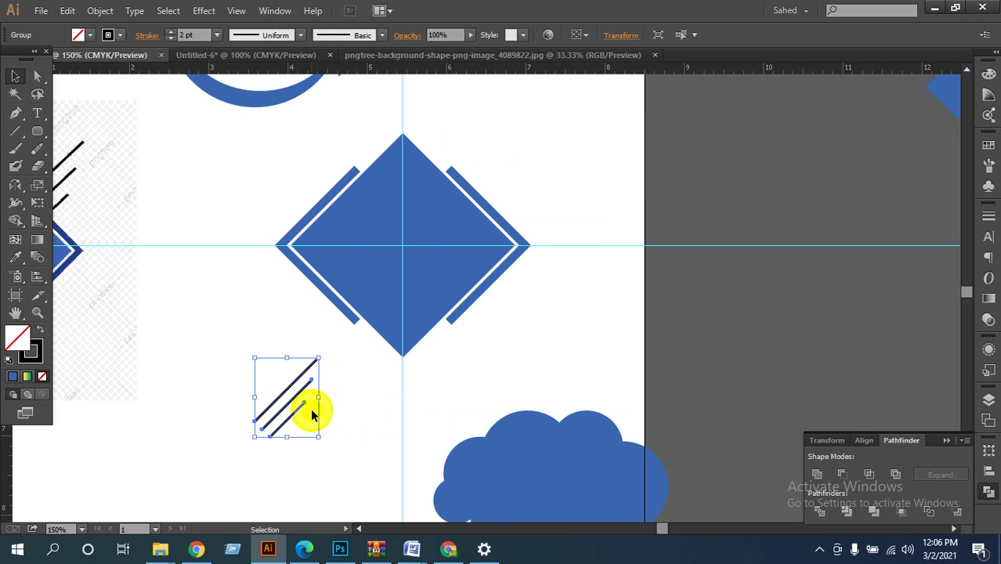
# Reflect a copy of the line group about its own center at an angle of 180°.
pyautogui.click(18, 202)
pyautogui.moveTo(18, 201); pyautogui.dragTo(68, 208)
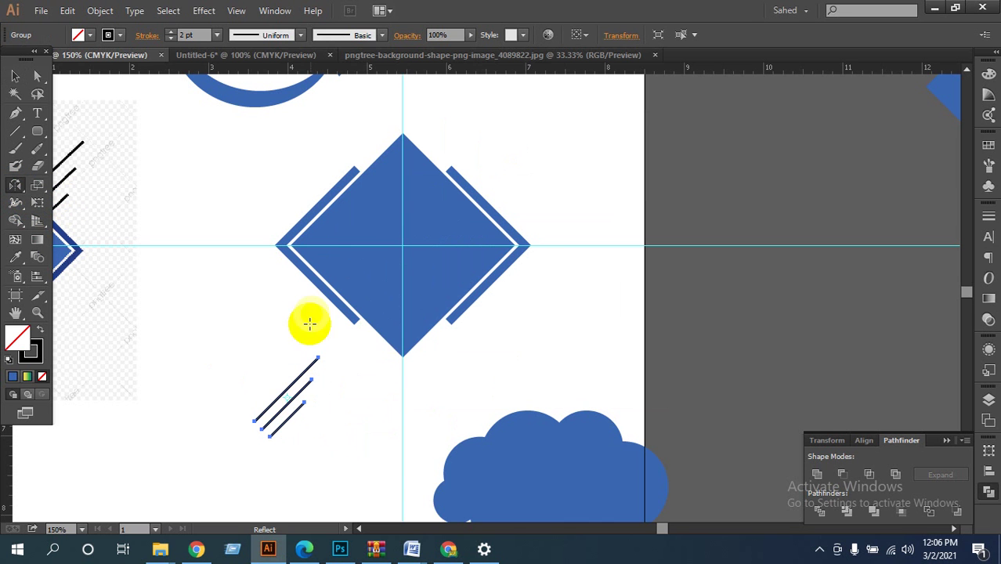
pyautogui.keyDown('alt'); pyautogui.click(287, 401); pyautogui.keyUp('alt')
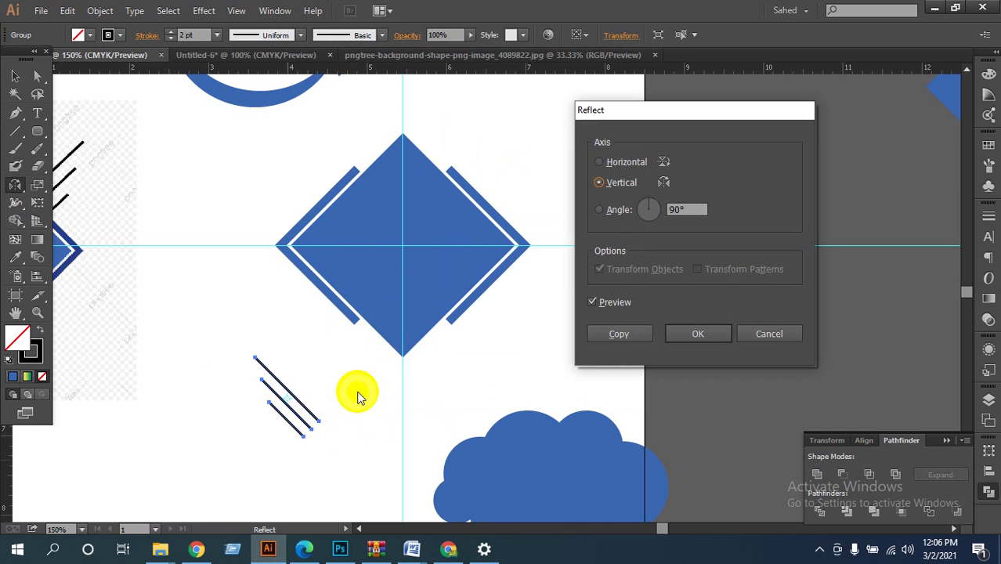
pyautogui.click(690, 209)
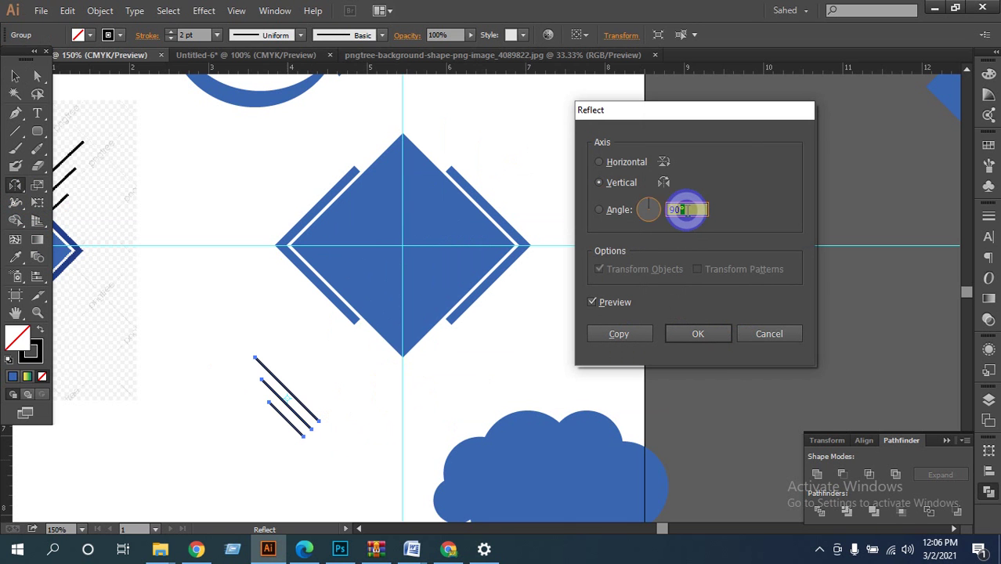
pyautogui.write('1')
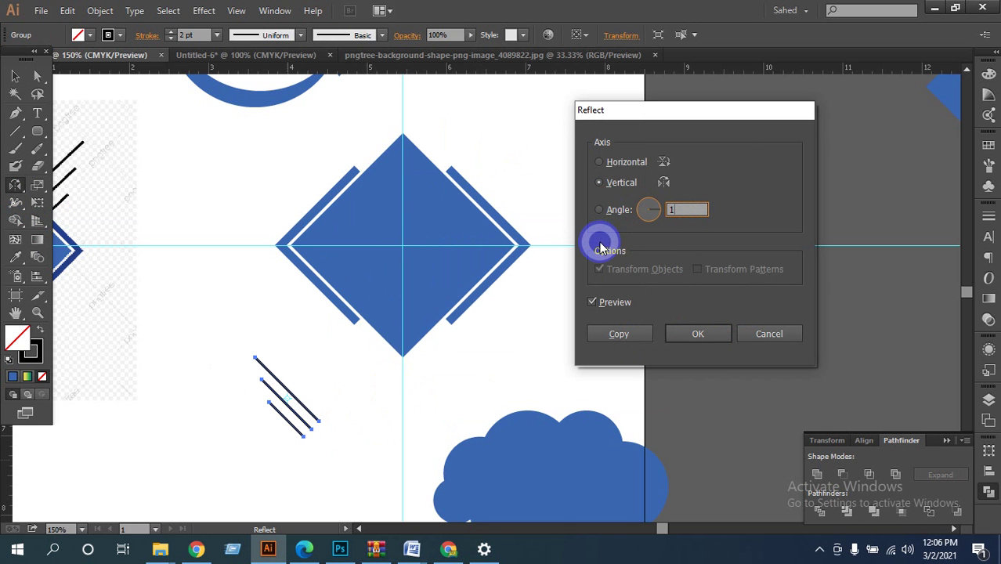
pyautogui.write('80')
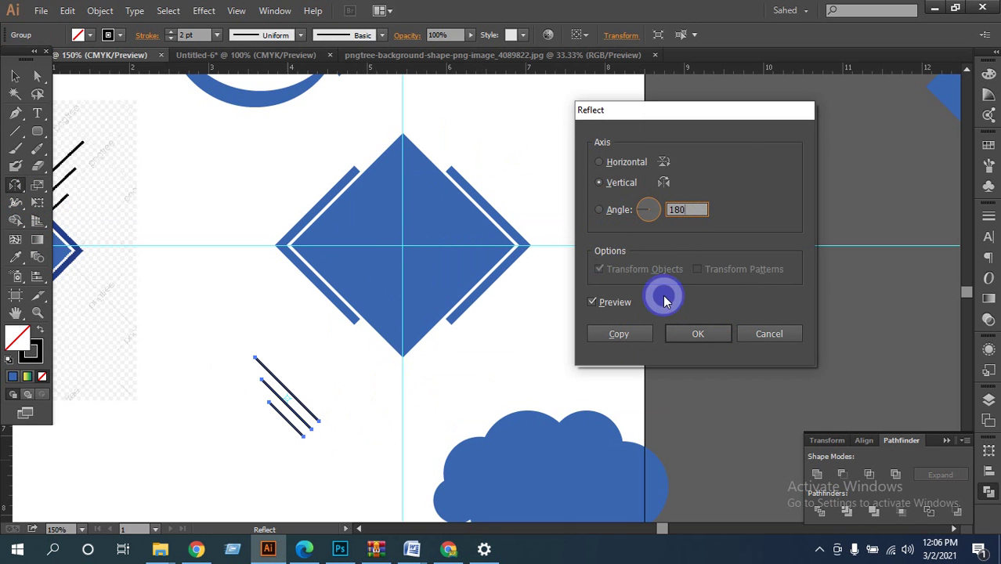
pyautogui.click(630, 333)
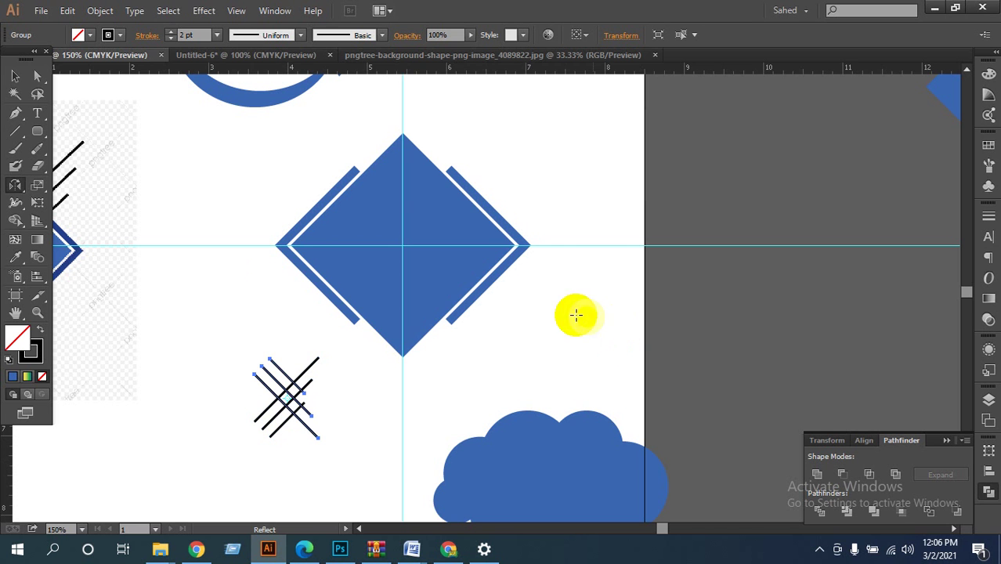
# Move the reflected copy beside the original lines, then undo both moves and the reflection.
pyautogui.click(15, 77)
pyautogui.moveTo(282, 384); pyautogui.dragTo(344, 419)
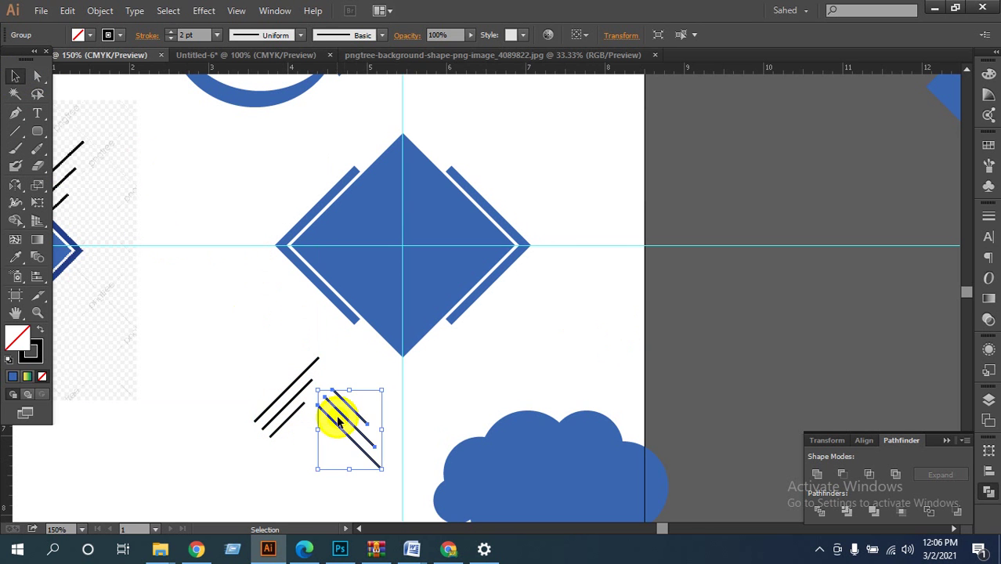
pyautogui.press('a')
pyautogui.hotkey('ctrl', 'z')
pyautogui.hotkey('ctrl', 'z')
pyautogui.hotkey('ctrl', 'z')
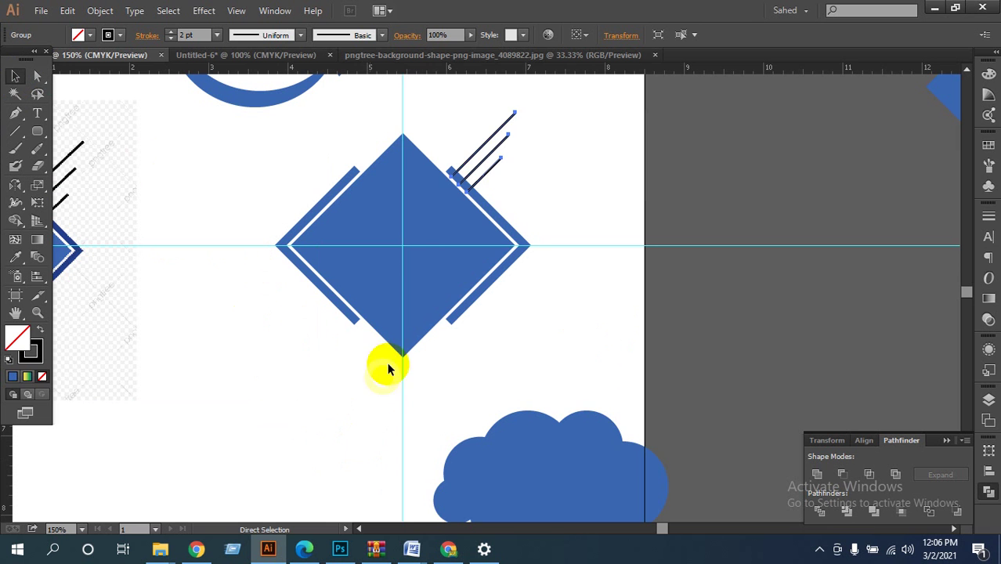
# Start a Reflect of the line group on the diamond's upper-right edge with its origin at the diamond's center.
pyautogui.press('v')
pyautogui.hotkey('ctrl', 'space')
pyautogui.keyDown('ctrl'); pyautogui.click(533, 206); pyautogui.keyUp('ctrl')
pyautogui.keyDown('ctrl'); pyautogui.click(487, 257); pyautogui.keyUp('ctrl')
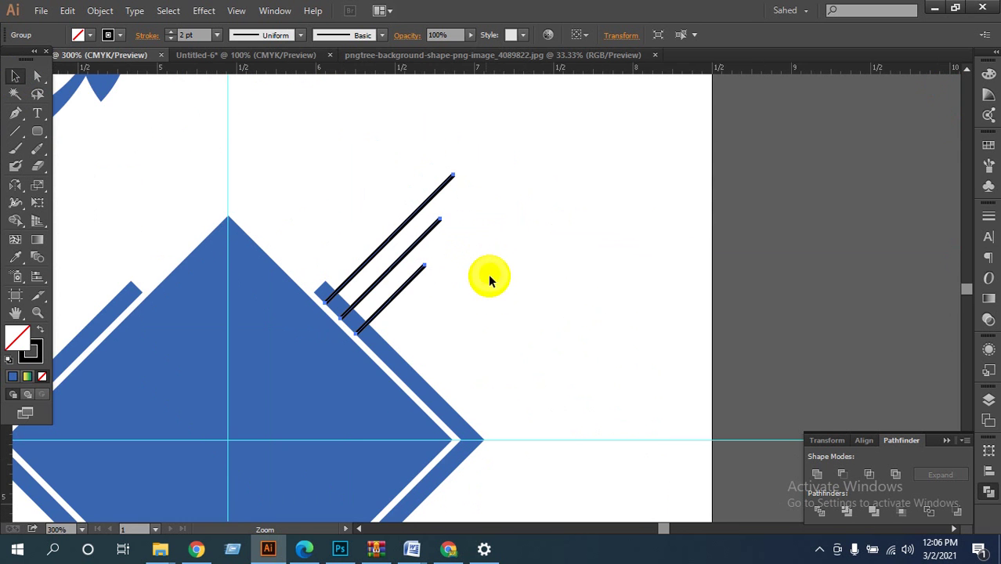
pyautogui.press('space')
pyautogui.moveTo(496, 288); pyautogui.dragTo(592, 141)
pyautogui.click(465, 167)
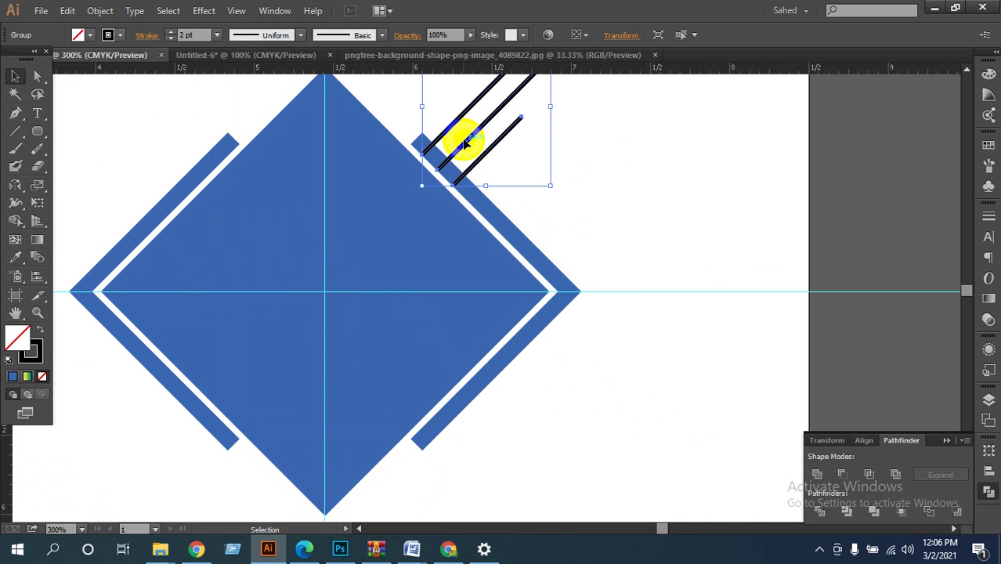
pyautogui.click(16, 185)
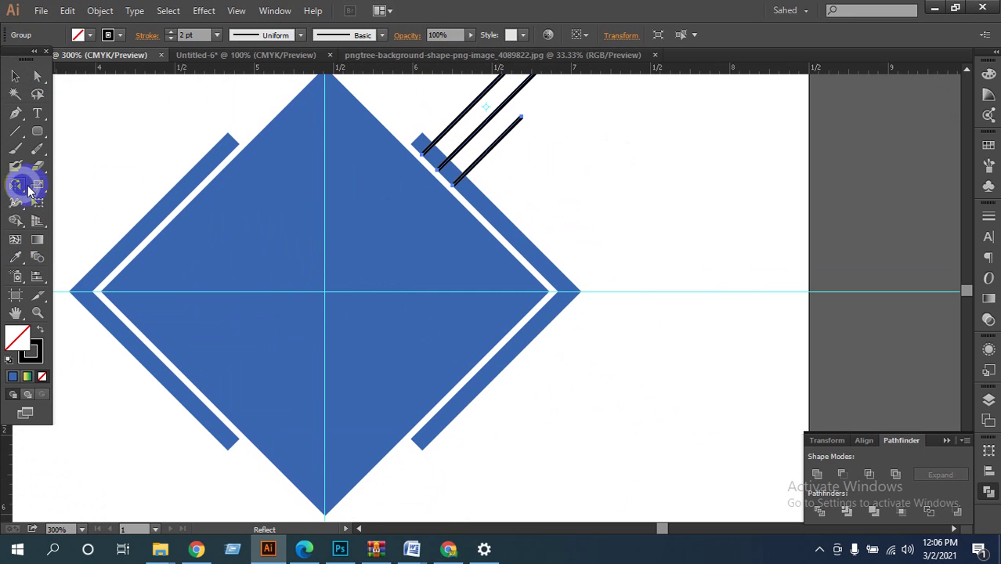
pyautogui.keyDown('alt'); pyautogui.click(325, 292); pyautogui.keyUp('alt')
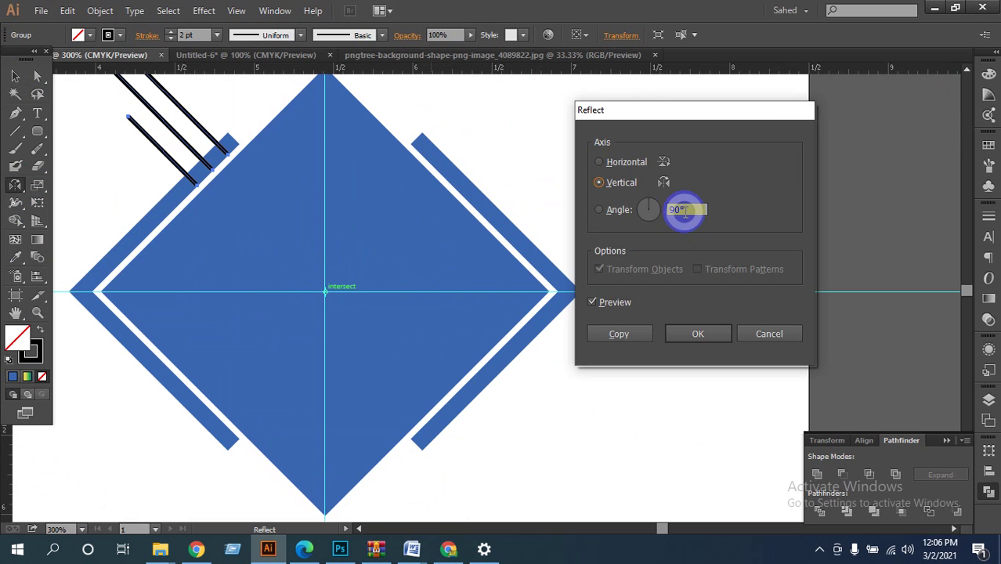
# Try reflecting the line group at an angle of 270° and across the horizontal and vertical axes in the preview.
pyautogui.write('27')
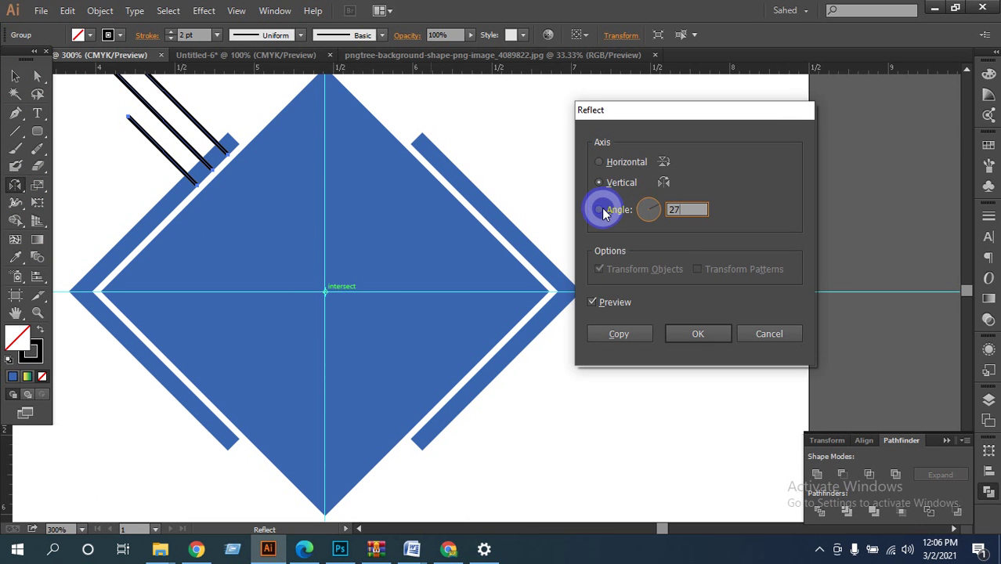
pyautogui.write('0')
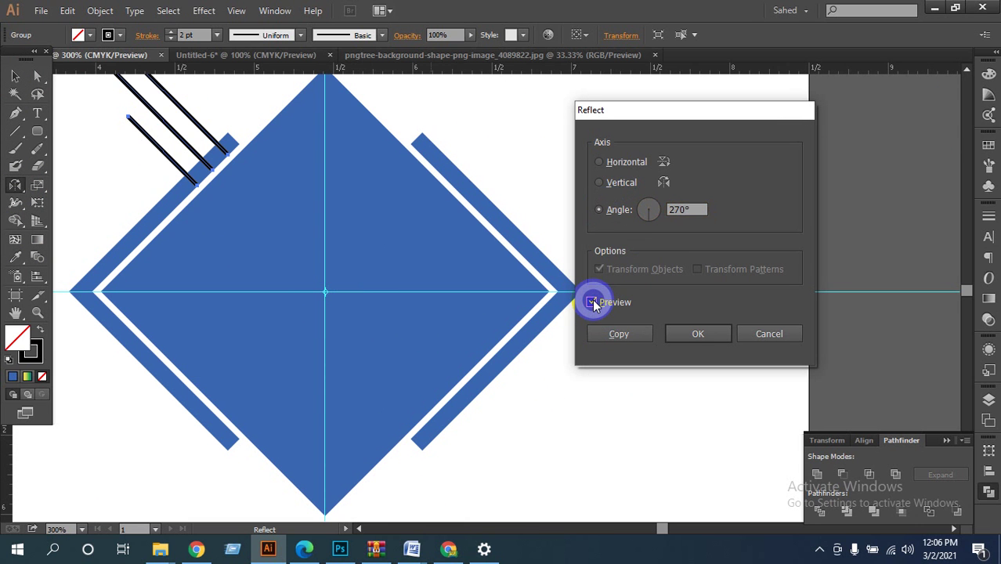
pyautogui.click(592, 301)
pyautogui.click(592, 301)
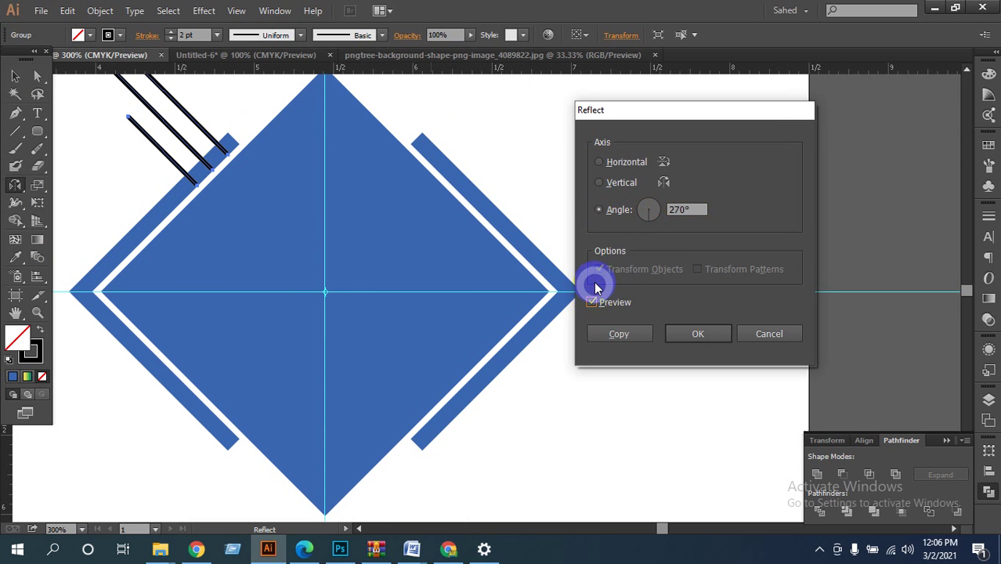
pyautogui.click(600, 162)
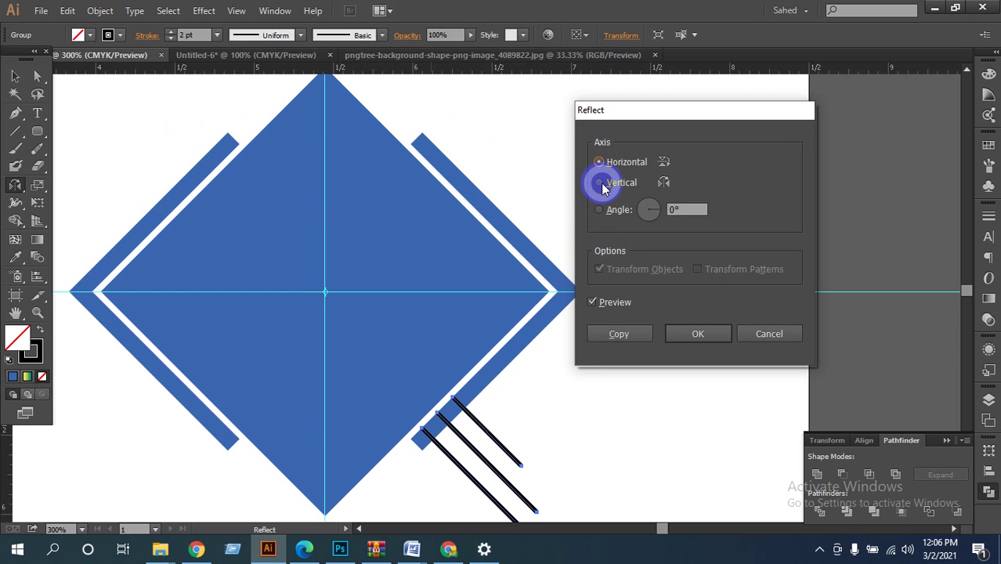
pyautogui.click(599, 183)
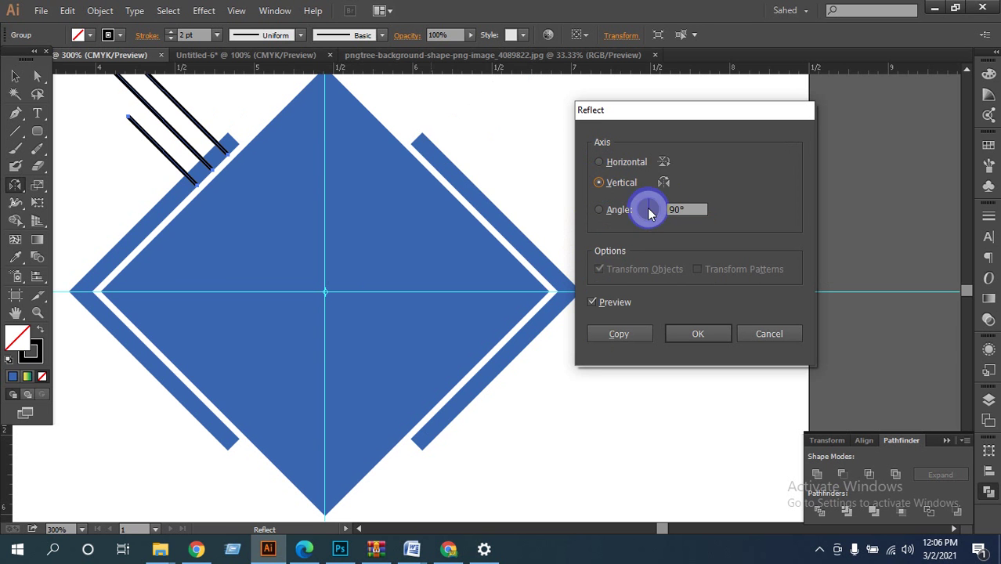
pyautogui.click(599, 162)
# Try custom reflection angles for the line group, including 297°, 304° and 215°.
pyautogui.click(684, 210)
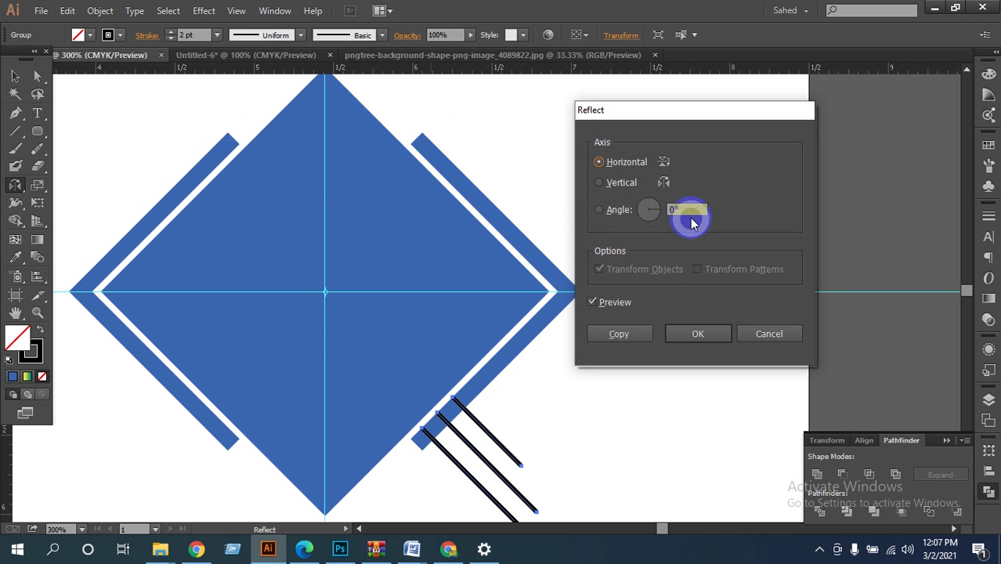
pyautogui.moveTo(660, 213); pyautogui.dragTo(656, 227)
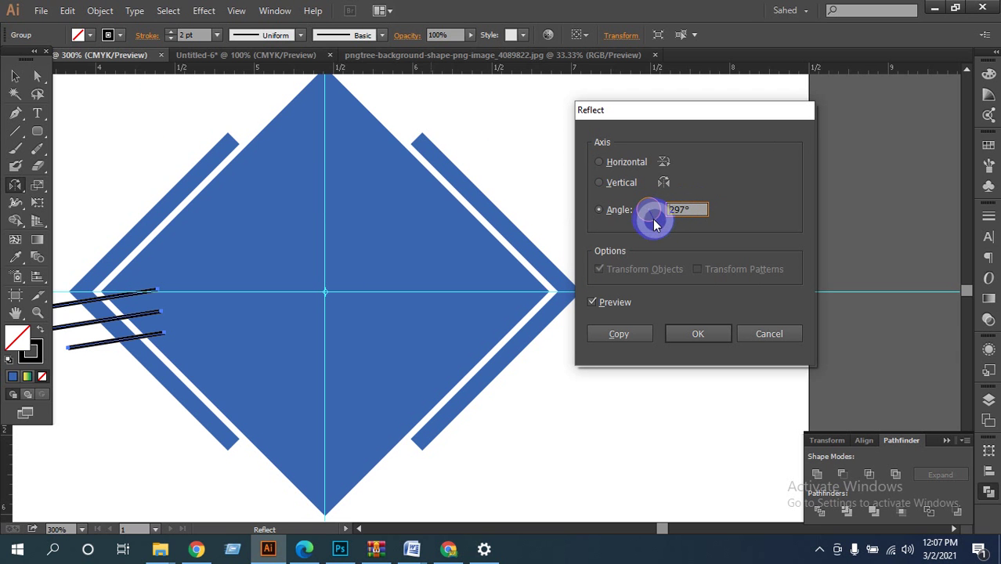
pyautogui.moveTo(654, 223); pyautogui.dragTo(663, 221)
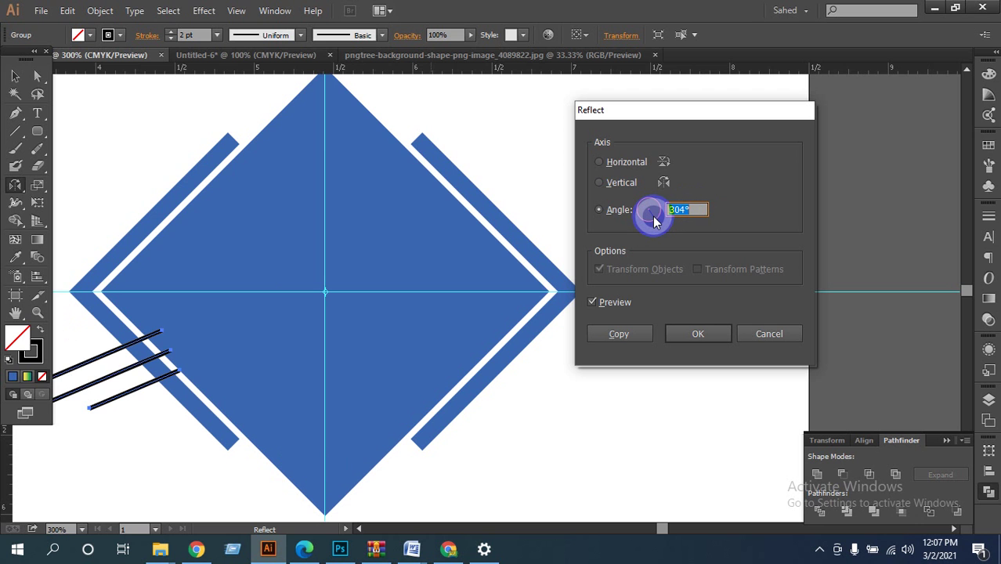
pyautogui.moveTo(654, 222); pyautogui.dragTo(644, 220)
pyautogui.click(700, 217)
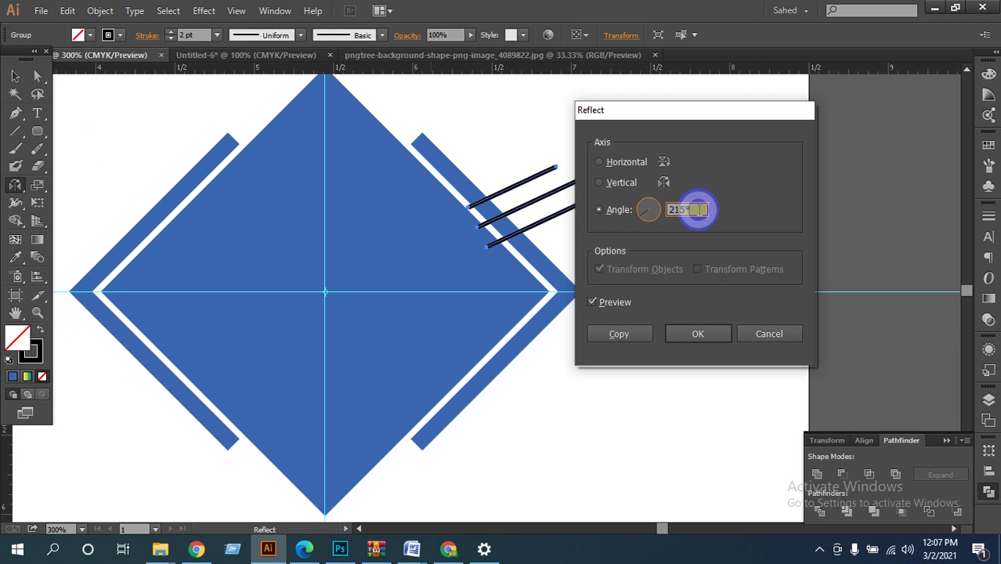
# Reflect a copy of the line group onto the diamond's lower-right edge, then repeat the transformation and undo the repeat.
pyautogui.click(621, 210)
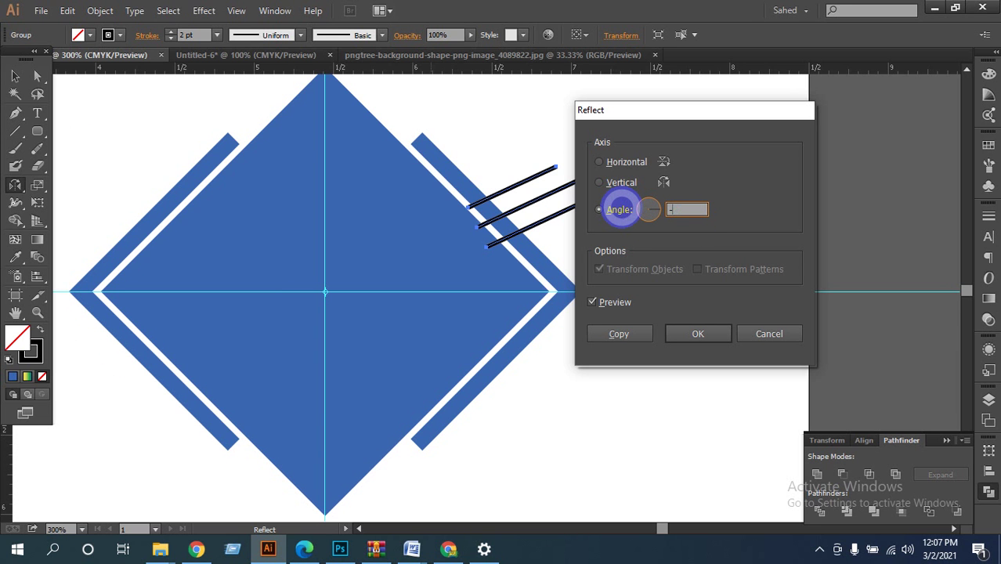
pyautogui.click(620, 333)
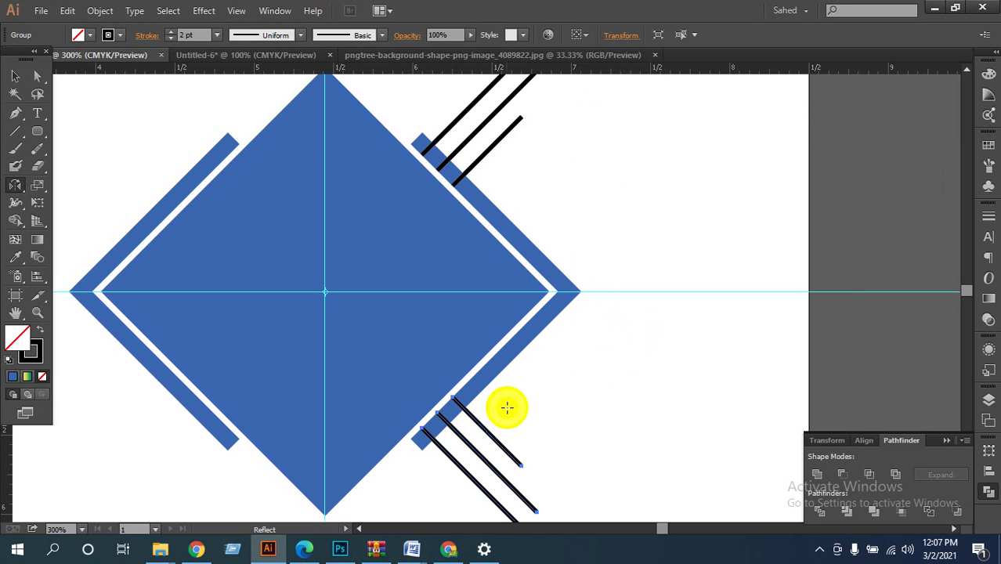
pyautogui.hotkey('ctrl', 'd')
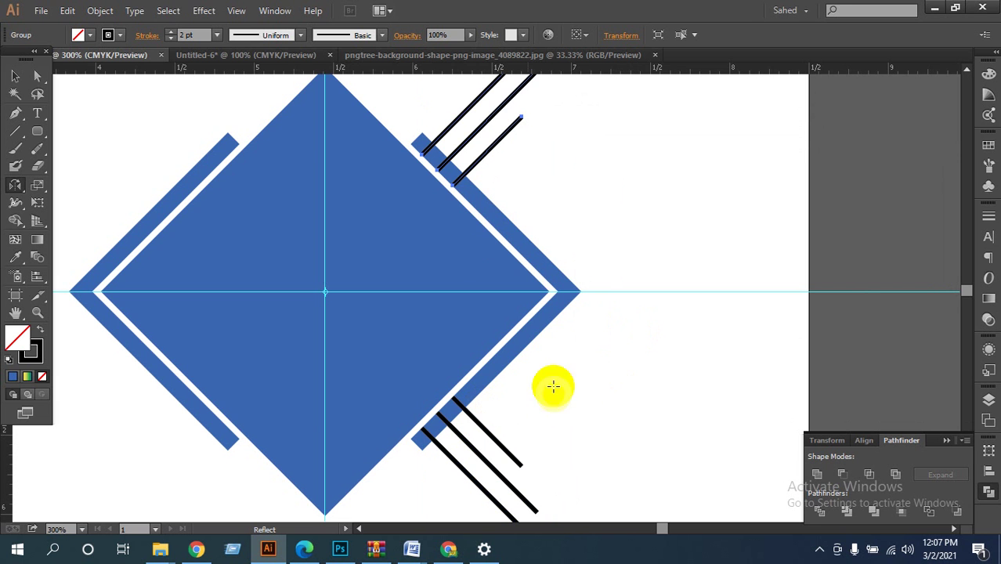
pyautogui.hotkey('ctrl', 'z')
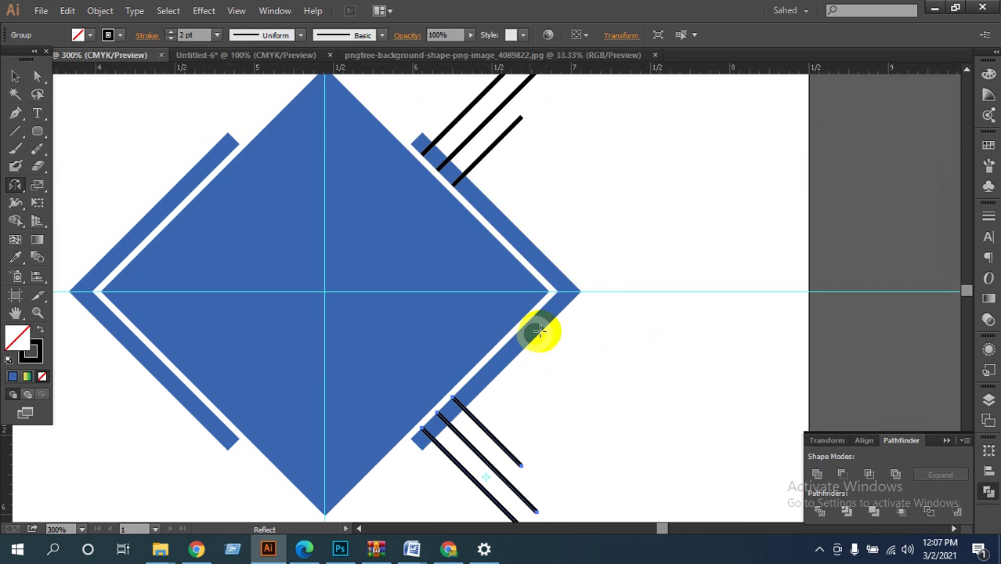
# Move the reflected copy to the diamond's lower-left strip and rotate it so its lines run outward from that edge.
pyautogui.scroll(-3, 601, 194)
pyautogui.click(14, 75)
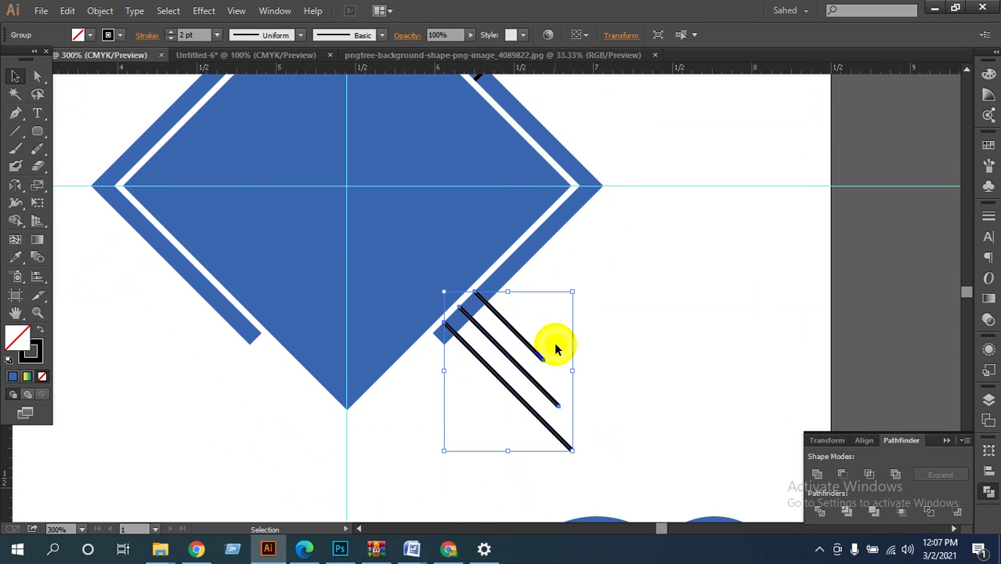
pyautogui.moveTo(272, 335); pyautogui.dragTo(516, 361)
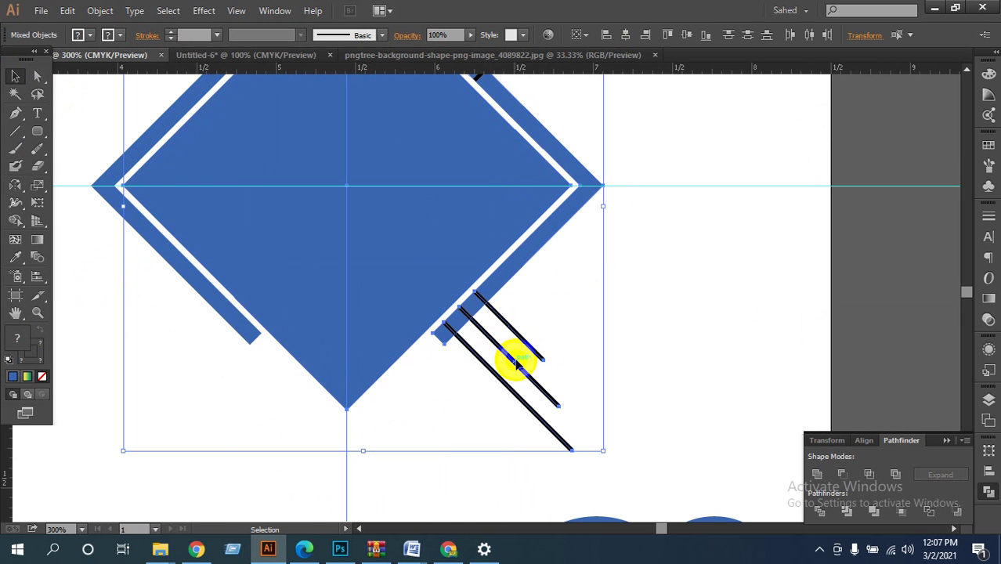
pyautogui.hotkey('ctrl', '8')
pyautogui.click(564, 381)
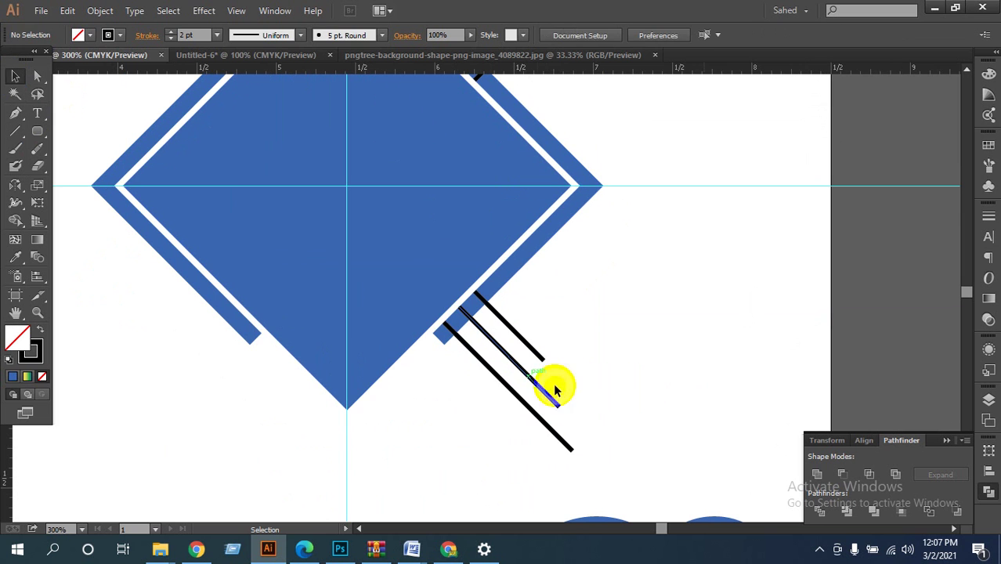
pyautogui.click(536, 389)
pyautogui.moveTo(537, 389); pyautogui.dragTo(312, 382)
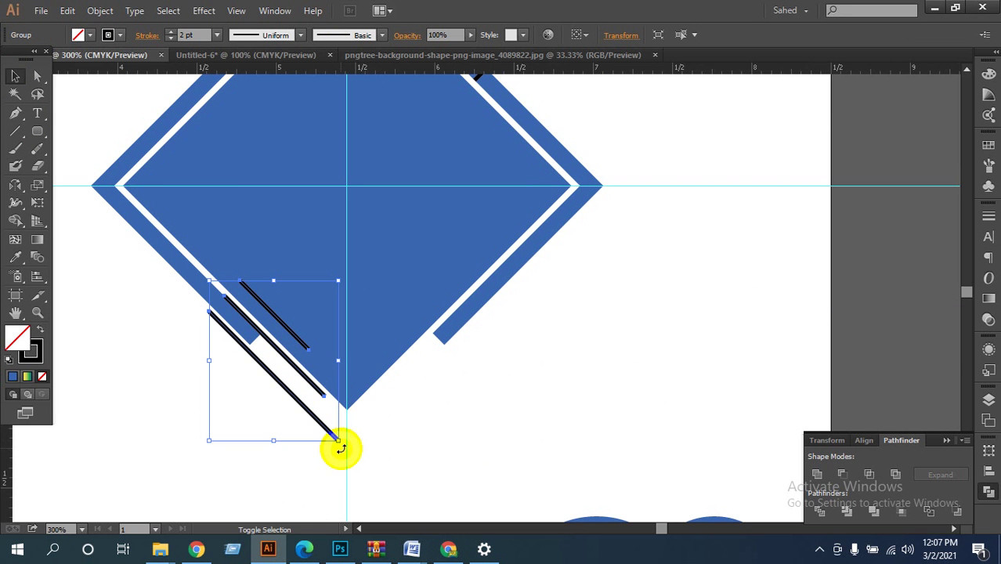
pyautogui.moveTo(340, 448); pyautogui.dragTo(217, 331)
# Compare the two line groups around the diamond with the reference image, checking the order of the line lengths.
pyautogui.hotkey('ctrl', 'alt', 'space')
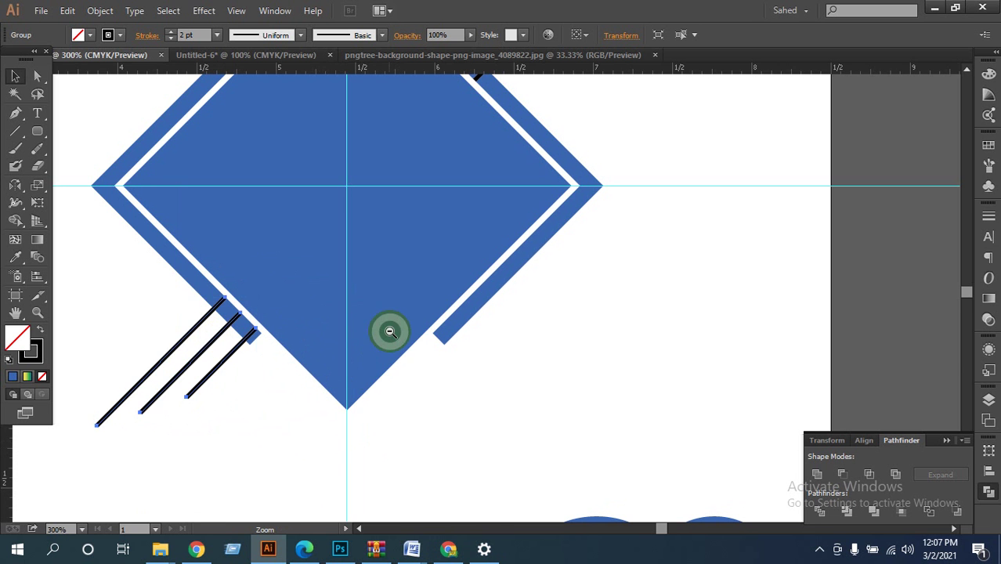
pyautogui.keyDown('ctrl'); pyautogui.keyDown('alt'); pyautogui.click(389, 331); pyautogui.keyUp('alt'); pyautogui.keyUp('ctrl')
pyautogui.keyDown('ctrl'); pyautogui.keyDown('alt'); pyautogui.click(390, 333); pyautogui.keyUp('alt'); pyautogui.keyUp('ctrl')
pyautogui.keyDown('ctrl'); pyautogui.keyDown('alt'); pyautogui.click(394, 337); pyautogui.keyUp('alt'); pyautogui.keyUp('ctrl')
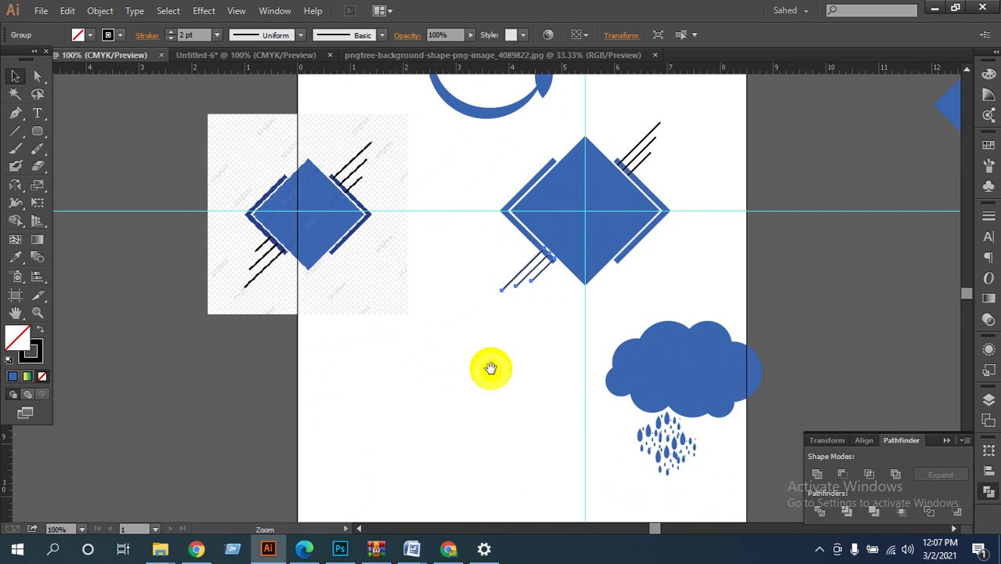
pyautogui.keyDown('ctrl'); pyautogui.click(434, 389); pyautogui.keyUp('ctrl')
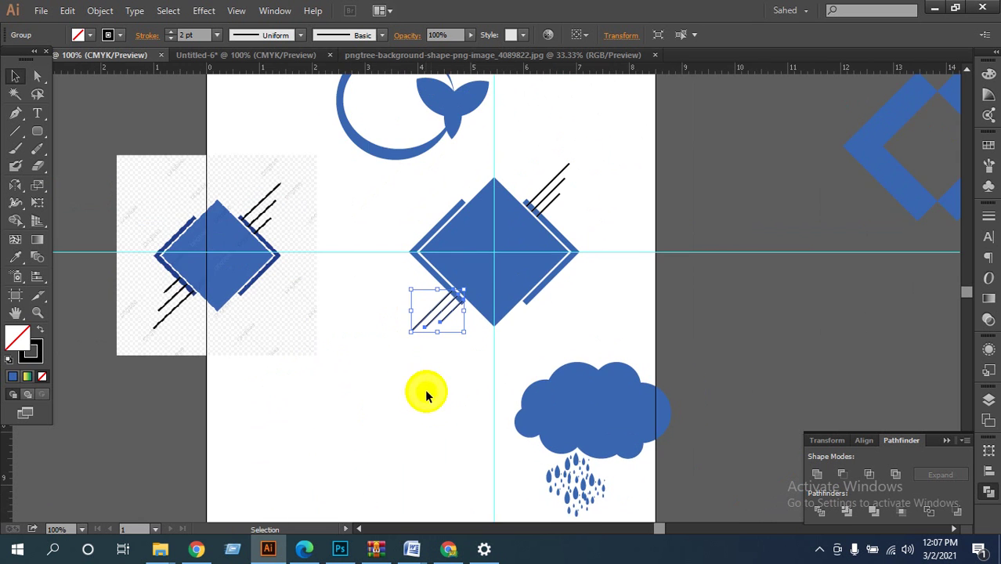
pyautogui.keyDown('ctrl'); pyautogui.click(541, 269); pyautogui.keyUp('ctrl')
pyautogui.keyDown('ctrl'); pyautogui.click(469, 282); pyautogui.keyUp('ctrl')
pyautogui.keyDown('ctrl'); pyautogui.click(474, 313); pyautogui.keyUp('ctrl')
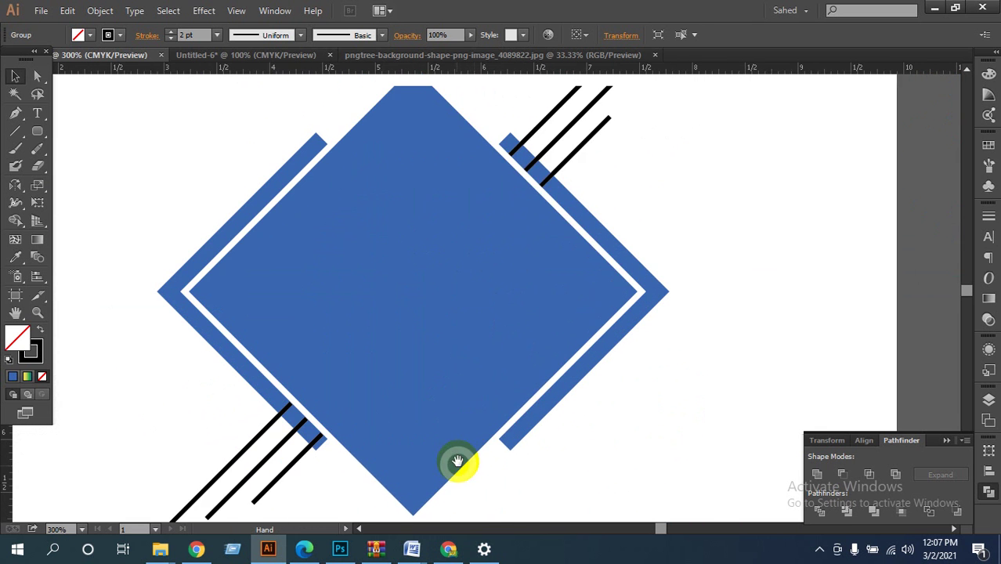
pyautogui.moveTo(459, 462); pyautogui.dragTo(516, 380)
pyautogui.hotkey('ctrl', 'shift', 'a')
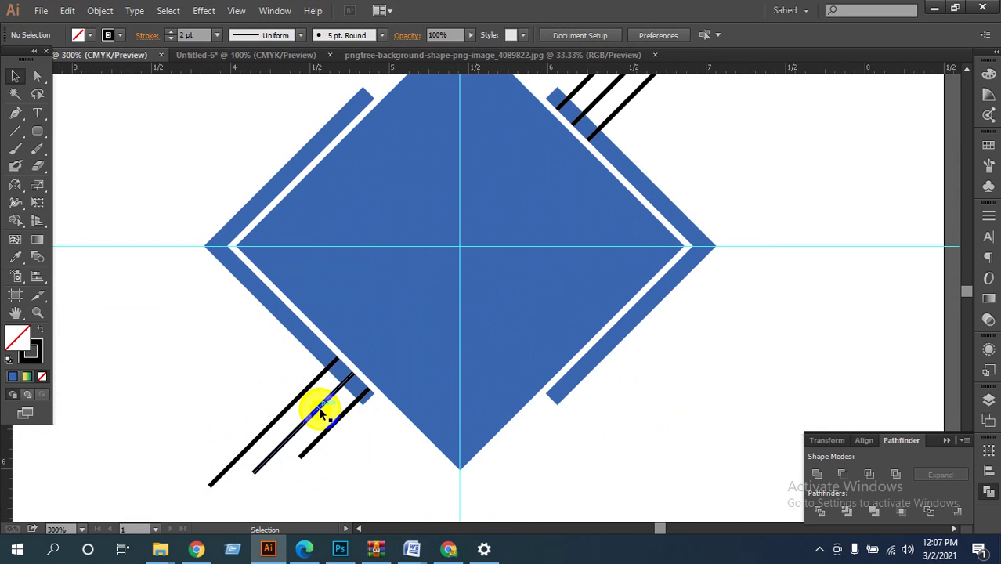
# Reflect the line group at the diamond's lower-left edge across the vertical axis about its own center.
pyautogui.click(319, 413)
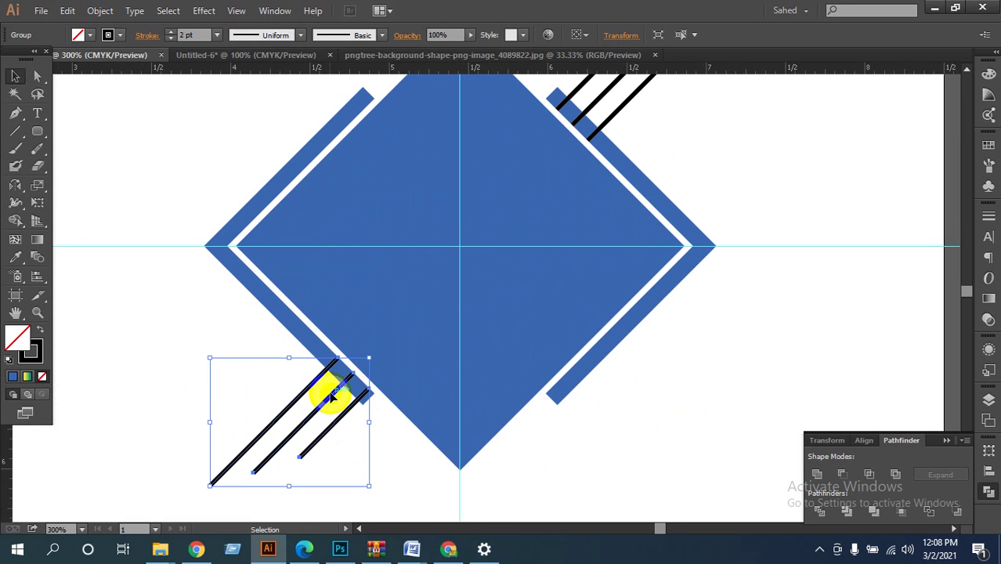
pyautogui.rightClick(304, 424)
pyautogui.moveTo(356, 382)
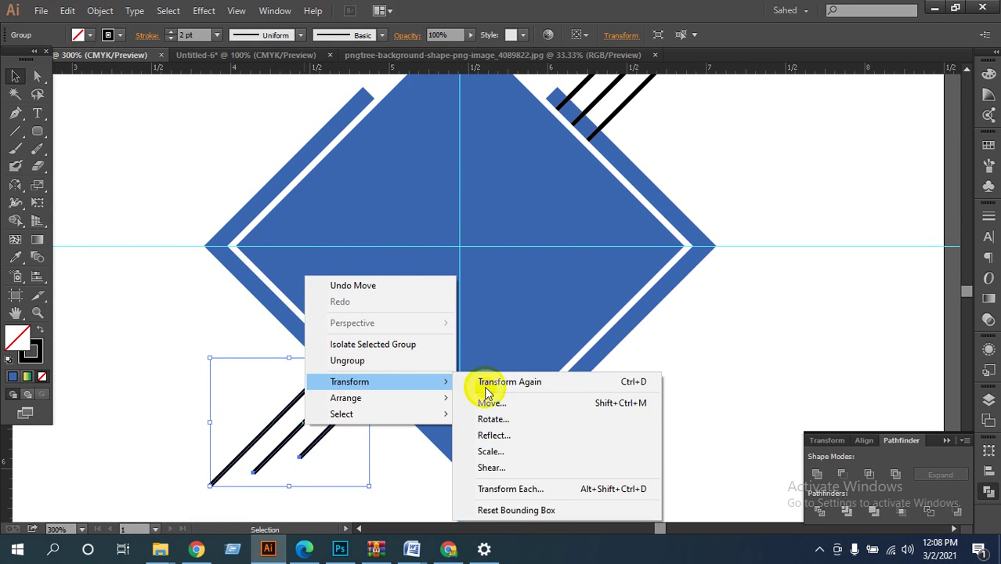
pyautogui.click(493, 434)
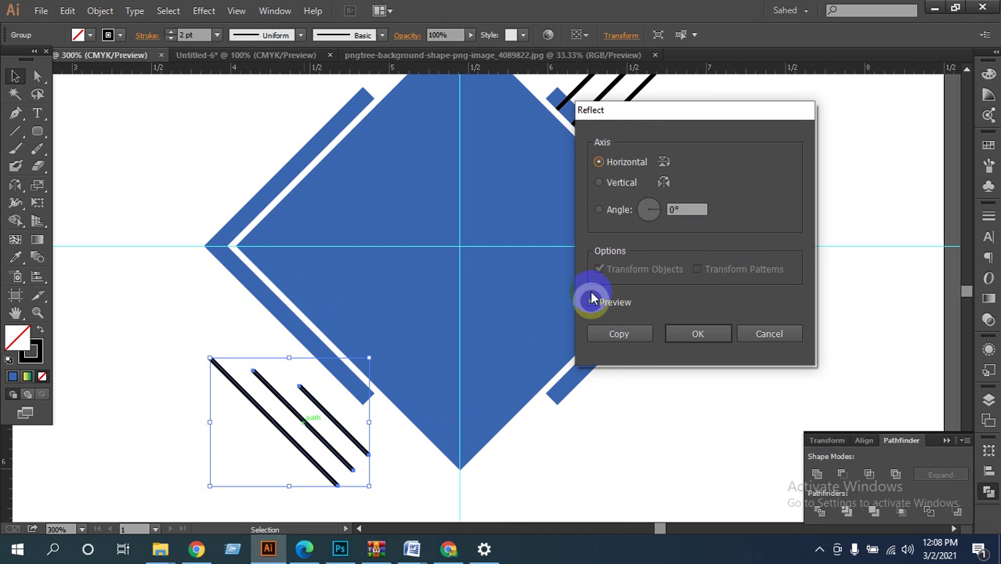
pyautogui.click(601, 185)
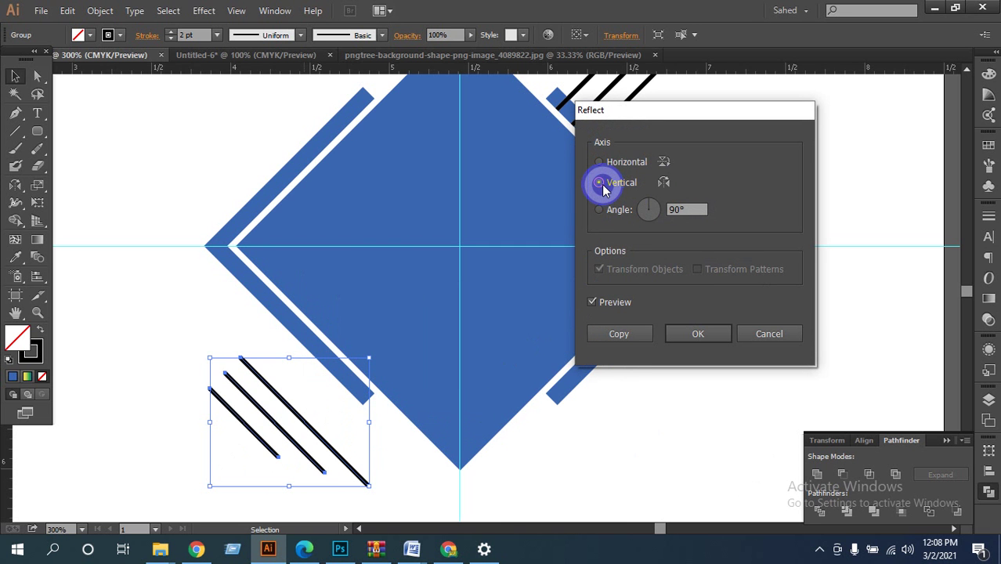
pyautogui.click(695, 335)
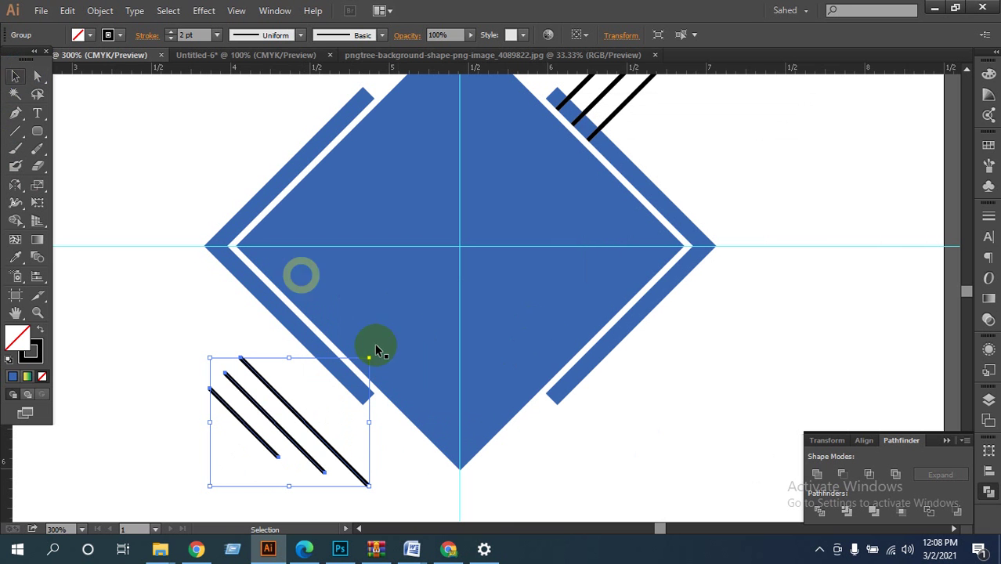
# Rotate the flipped line group parallel to the upper-right lines and nudge it down and right onto the lower-left strip.
pyautogui.moveTo(373, 492); pyautogui.dragTo(229, 492)
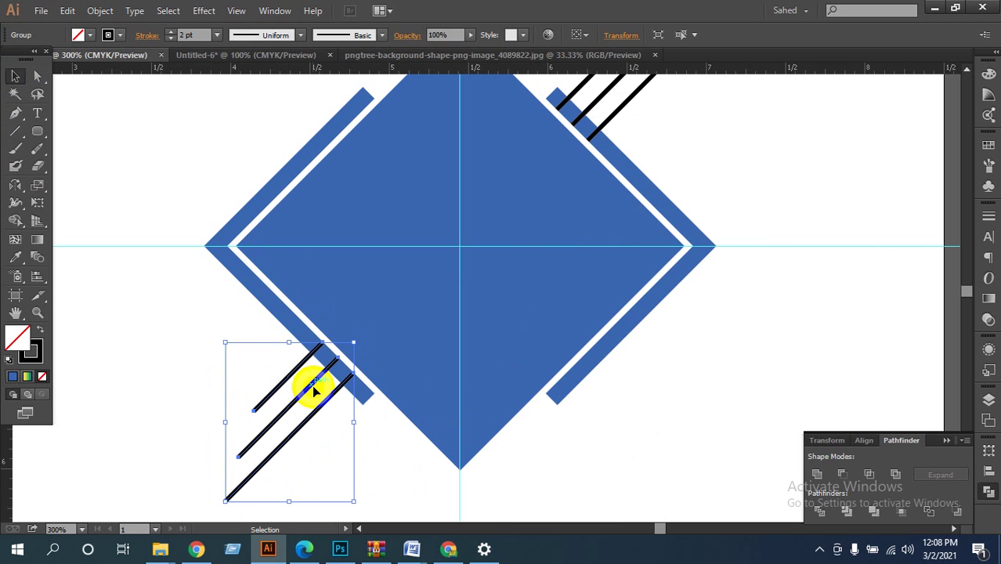
pyautogui.press('Down')
pyautogui.press('Down')
pyautogui.press('Down')
pyautogui.press('Down')
pyautogui.press('Right')
pyautogui.press('Right')
pyautogui.press('Right')
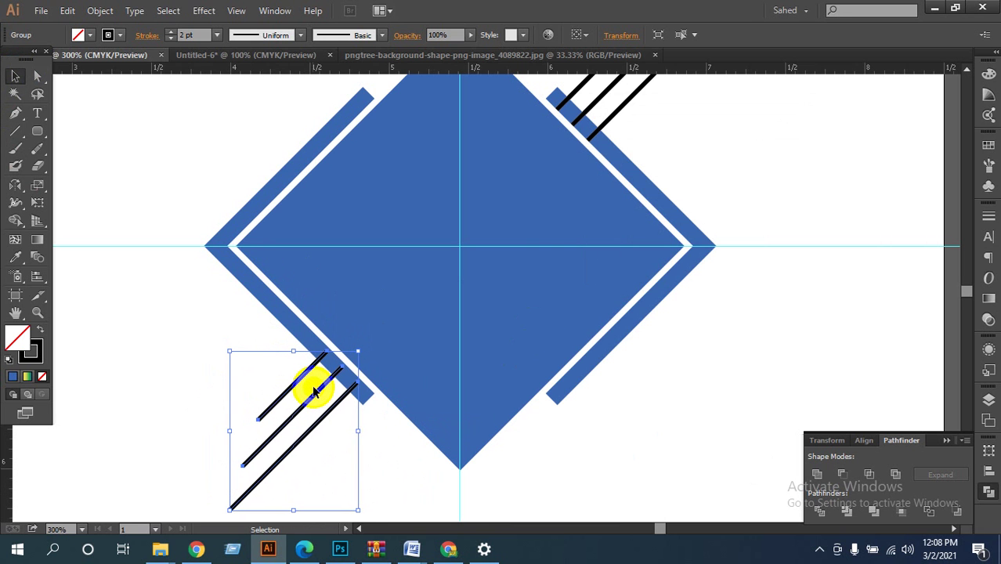
pyautogui.press('Right')
pyautogui.press('Right')
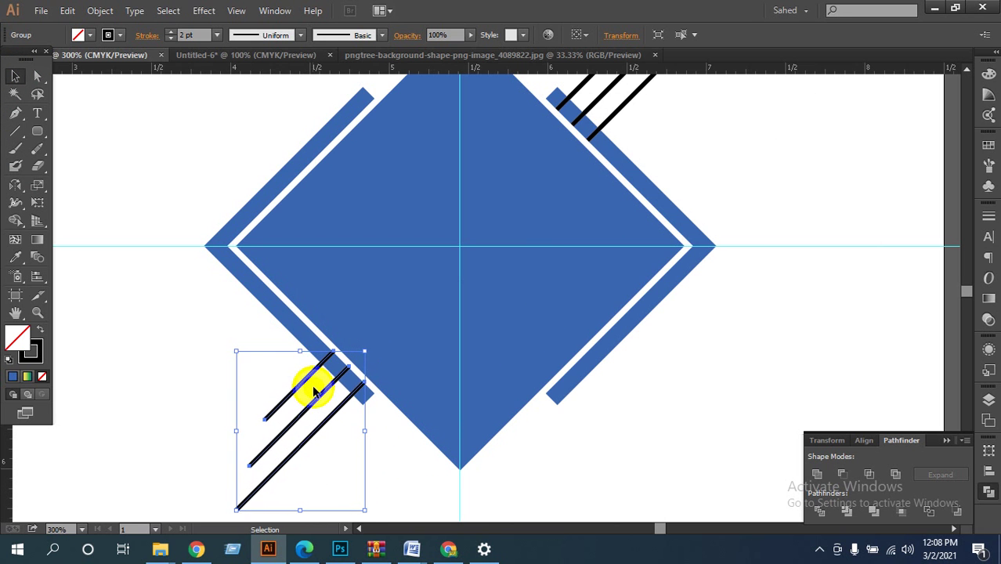
pyautogui.press('Down')
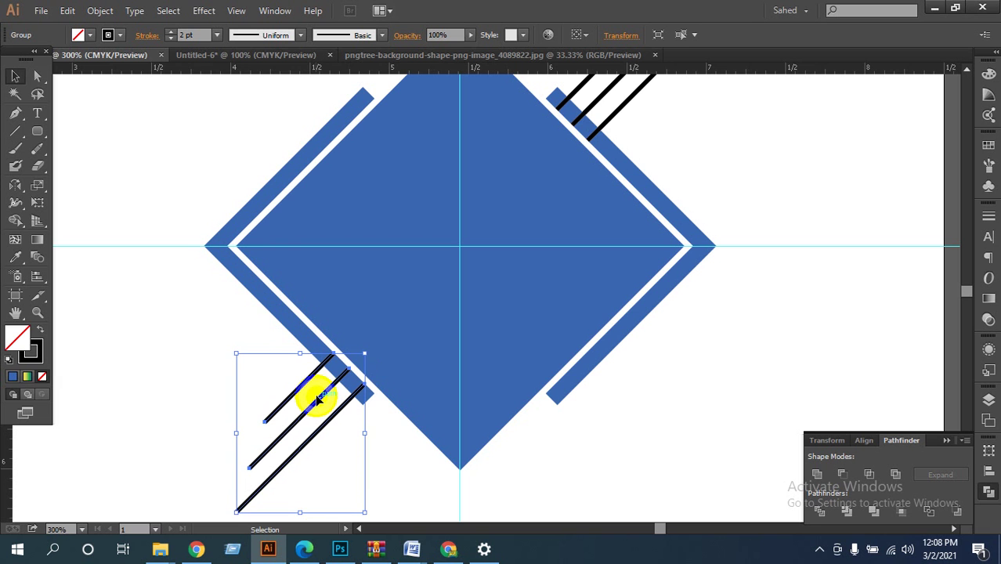
# Compare the completed diamond artwork with the reference image and look over the neighbouring cloud and chevron shapes.
pyautogui.click(415, 473)
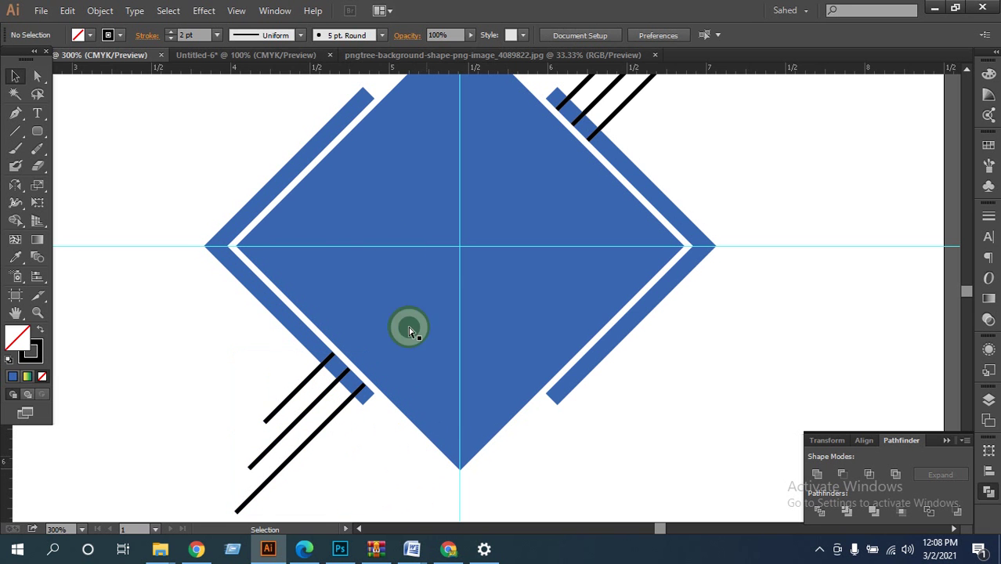
pyautogui.keyDown('ctrl'); pyautogui.keyDown('alt'); pyautogui.click(524, 282); pyautogui.keyUp('alt'); pyautogui.keyUp('ctrl')
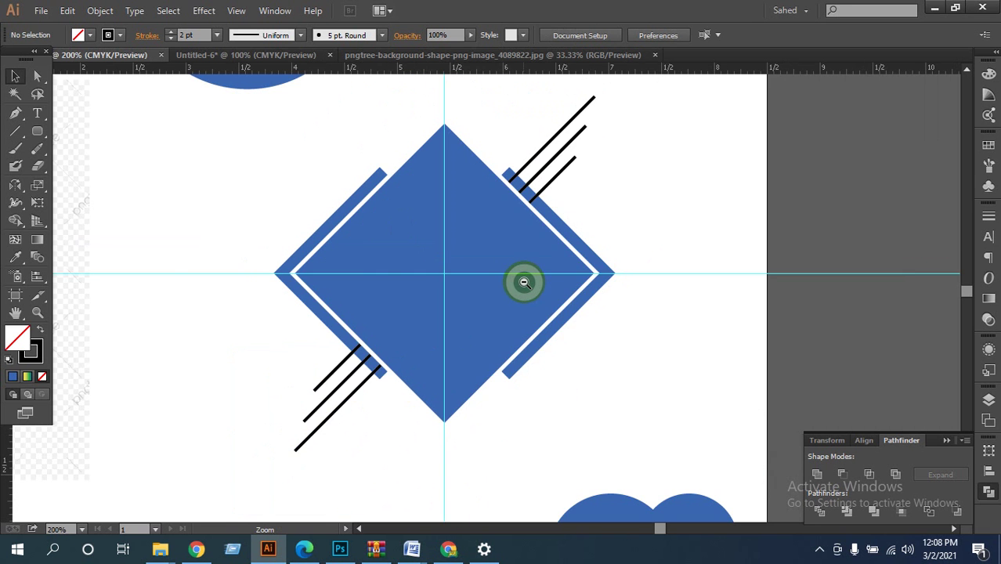
pyautogui.keyDown('ctrl'); pyautogui.keyDown('alt'); pyautogui.click(585, 385); pyautogui.keyUp('alt'); pyautogui.keyUp('ctrl')
pyautogui.moveTo(571, 357); pyautogui.dragTo(671, 331)
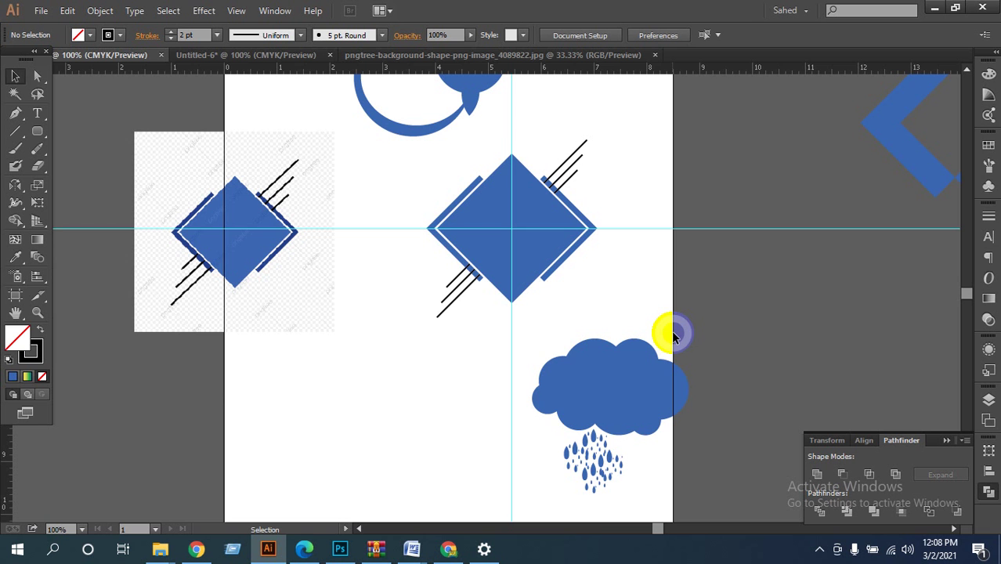
pyautogui.moveTo(591, 356); pyautogui.dragTo(474, 352)
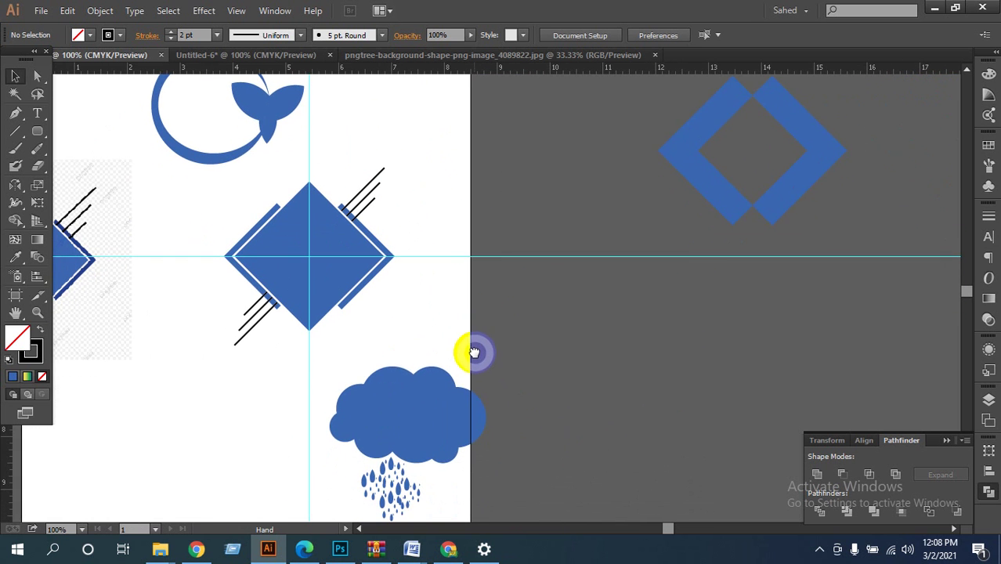
pyautogui.click(399, 411)
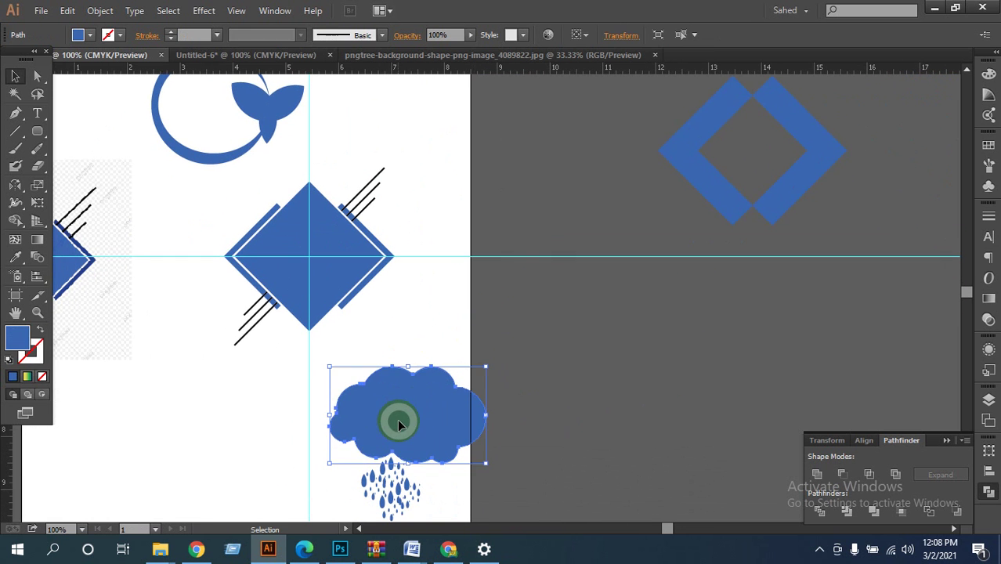
pyautogui.click(330, 286)
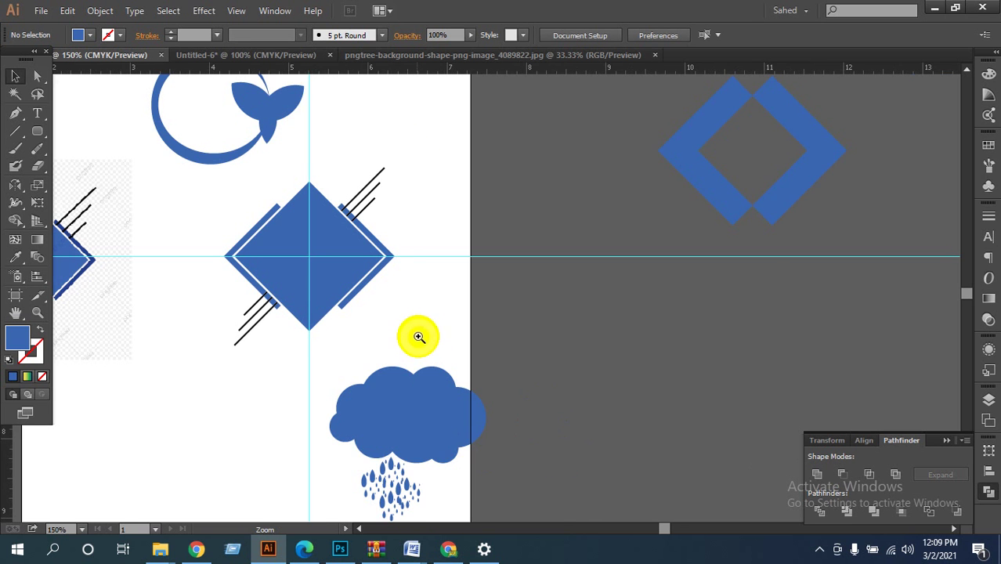
pyautogui.hotkey('ctrl', '=')
pyautogui.scroll(2, 548, 278)
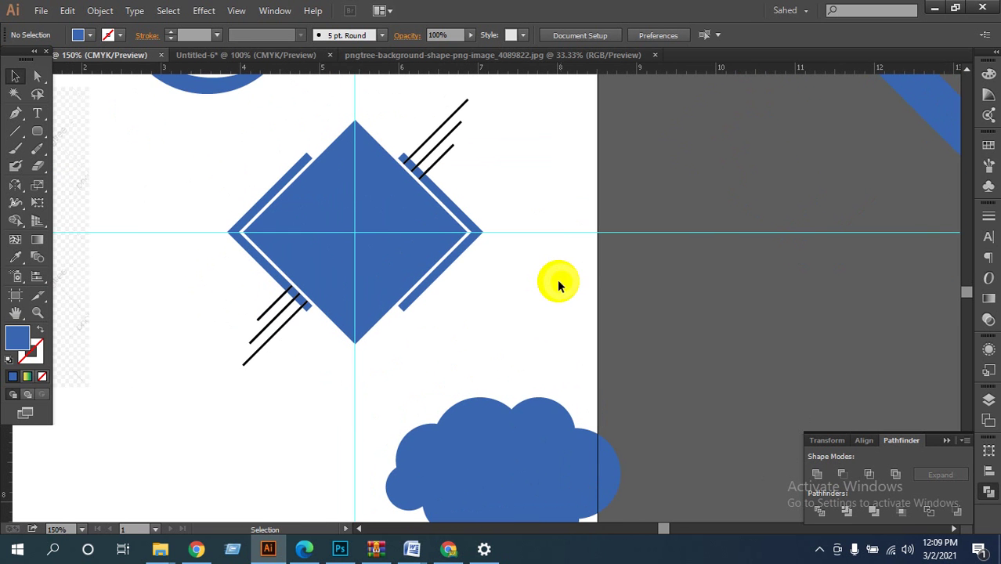
pyautogui.hotkey('ctrl', '-')
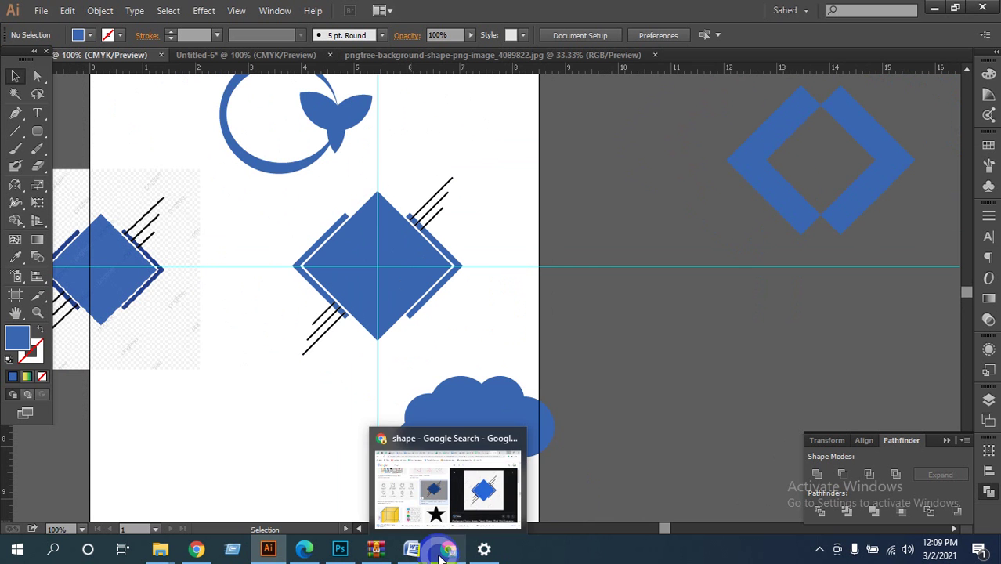
# Switch to the Google Meet call in Chrome, pin the participant's shared presentation and show it full screen.
pyautogui.moveTo(384, 555)
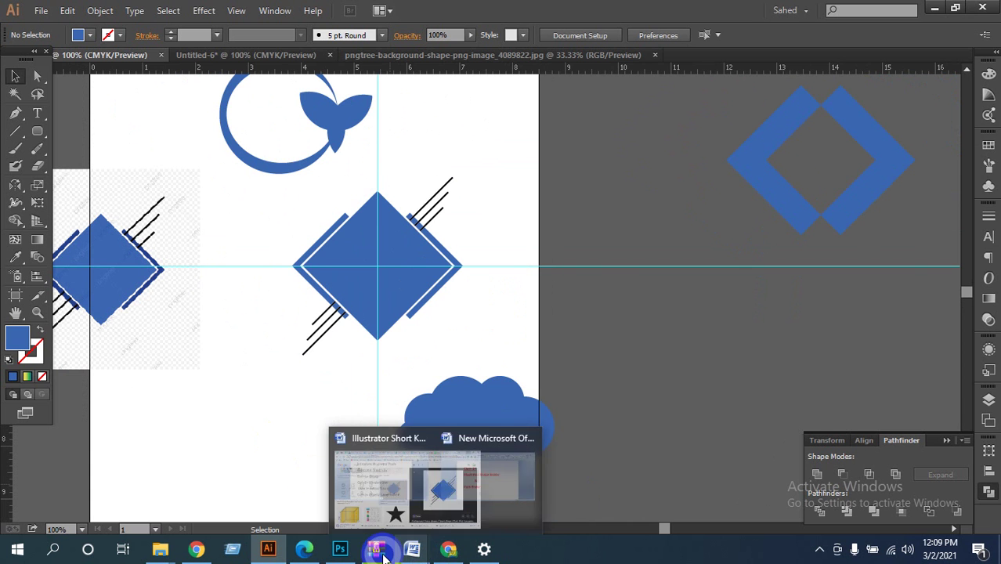
pyautogui.click(448, 548)
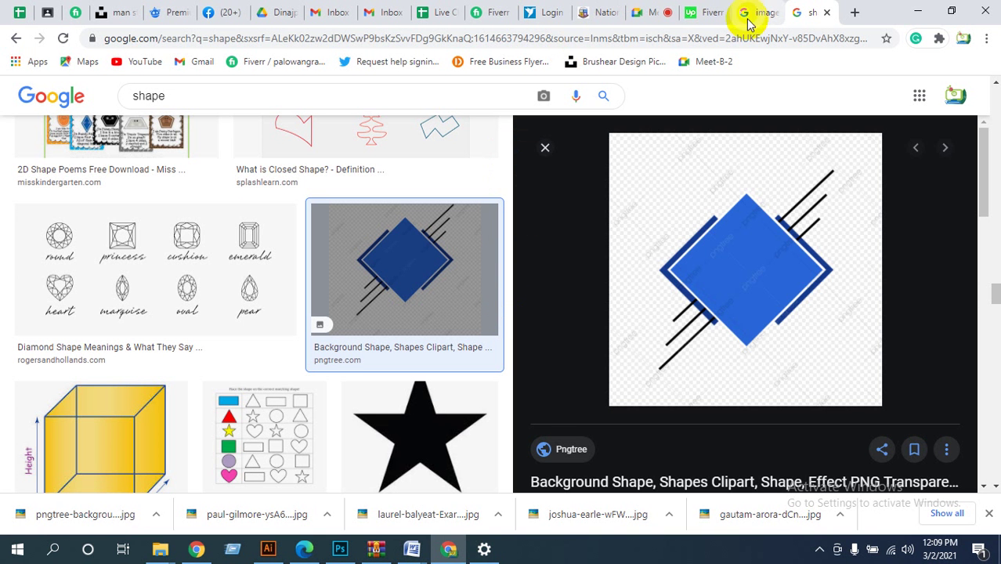
pyautogui.click(648, 14)
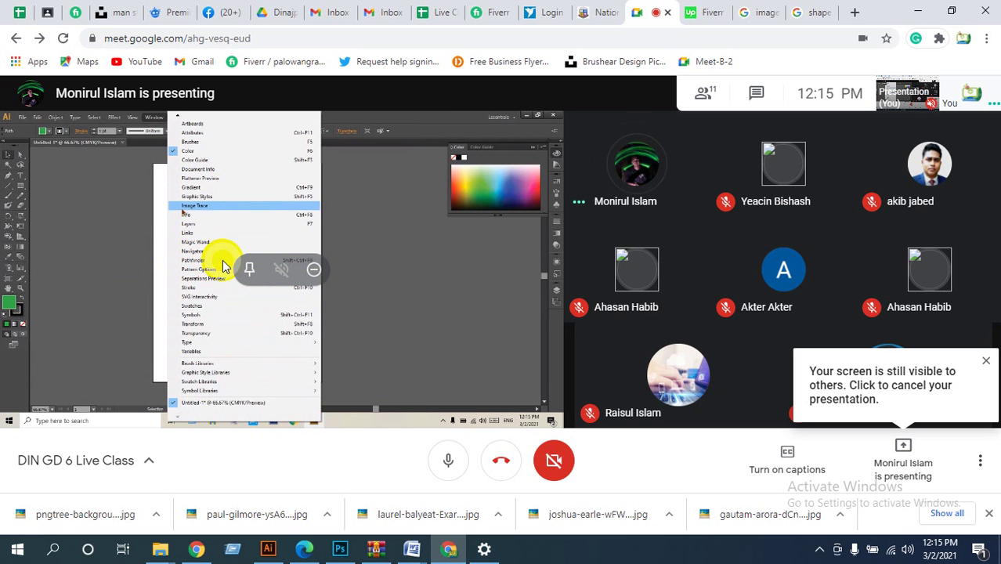
pyautogui.click(249, 269)
pyautogui.doubleClick(398, 295)
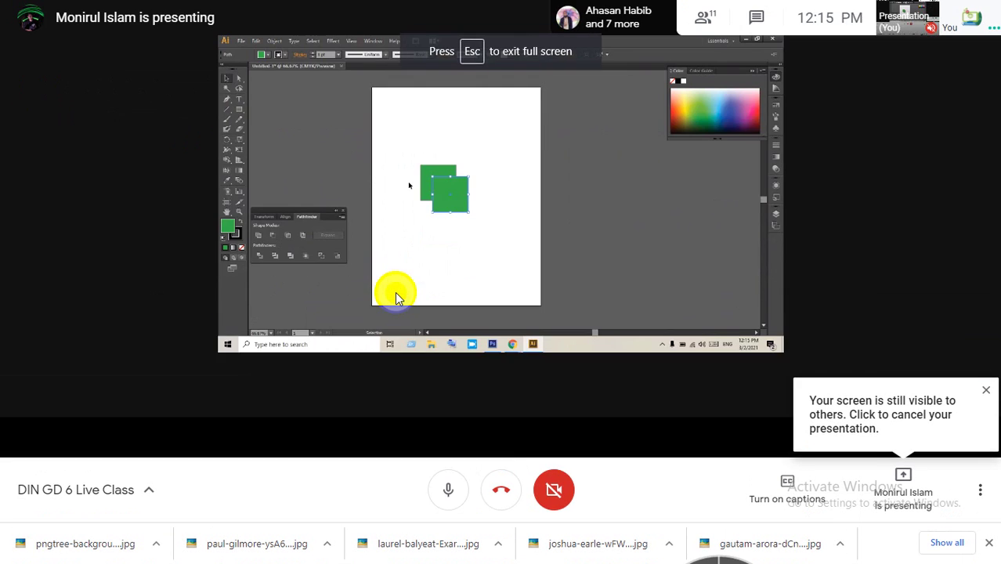
# Undo the overlapping green squares until the shared artboard is empty.
pyautogui.rightClick(561, 235)
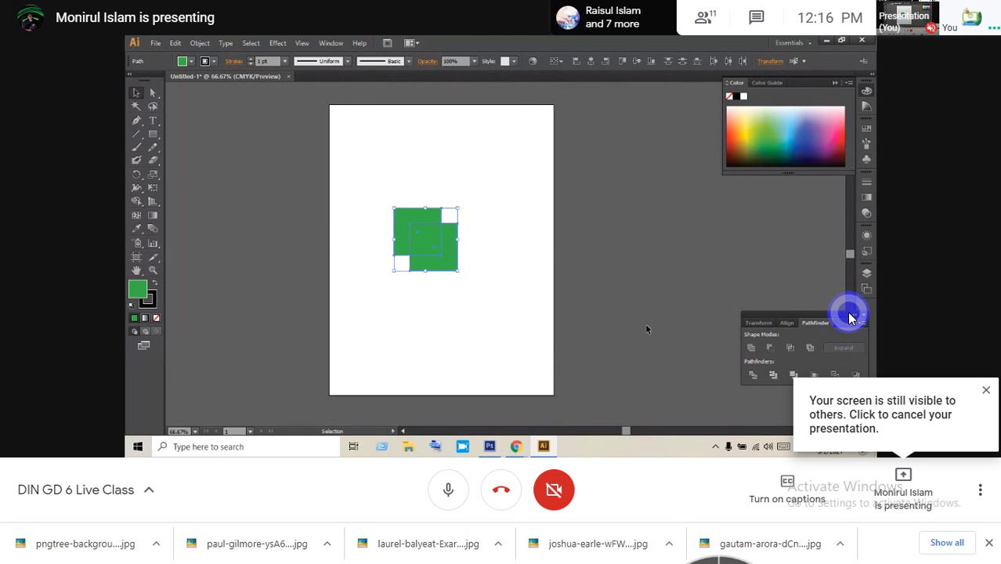
pyautogui.hotkey('ctrl', 'z')
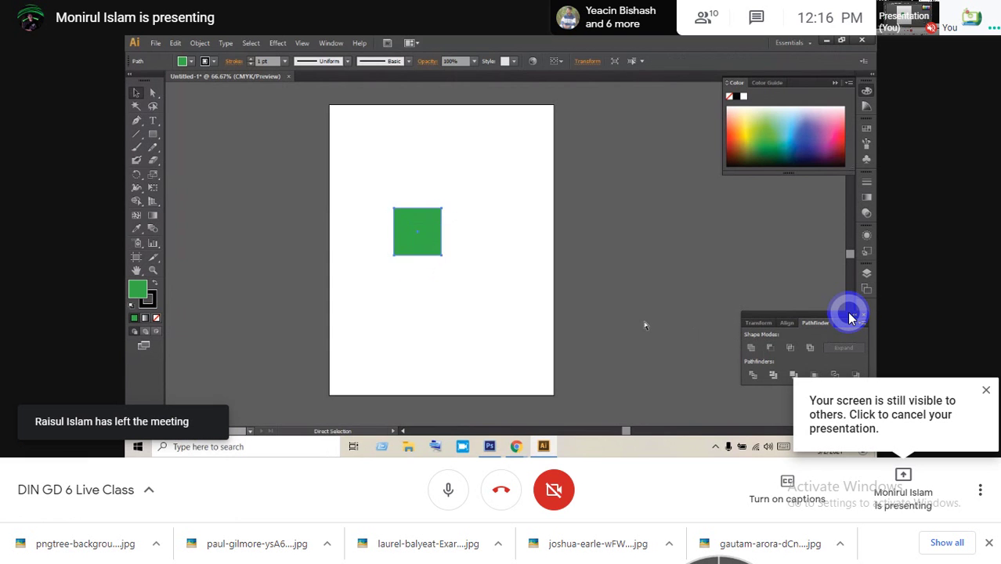
pyautogui.hotkey('ctrl', 'z')
pyautogui.hotkey('ctrl', 'z')
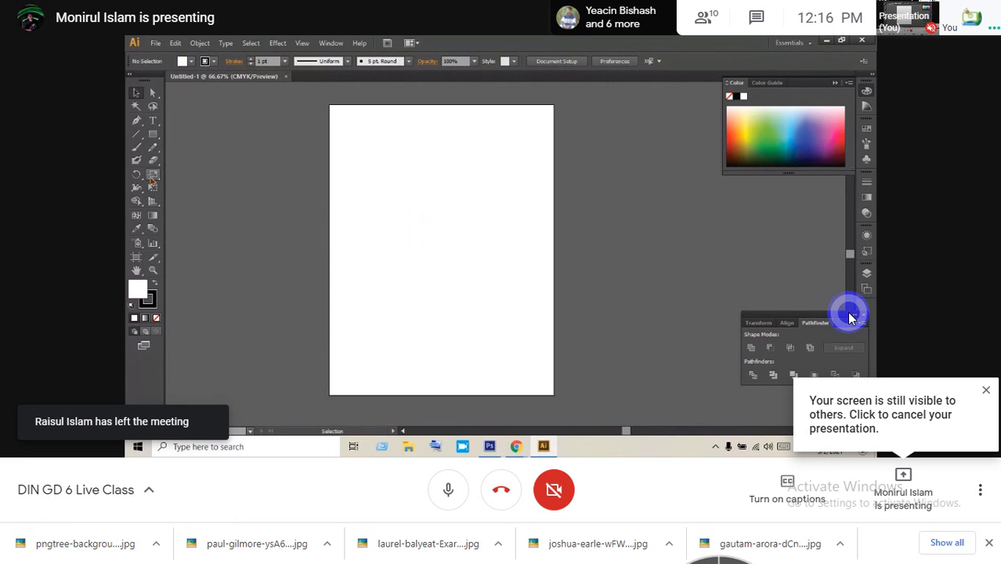
# Draw a circle in the upper part of the artboard with the Ellipse tool and fill it black.
pyautogui.moveTo(153, 134); pyautogui.dragTo(227, 148)
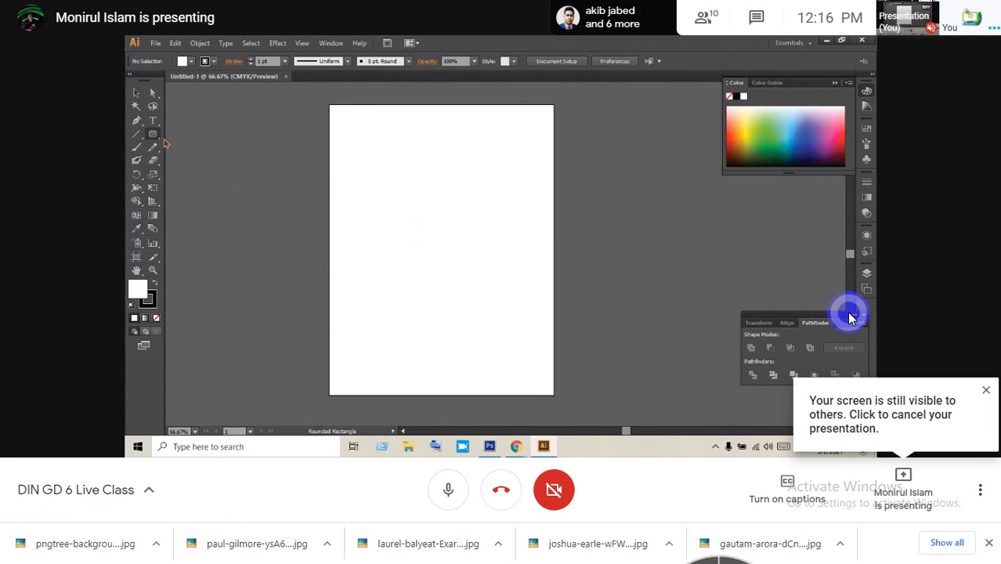
pyautogui.moveTo(153, 134); pyautogui.dragTo(205, 160)
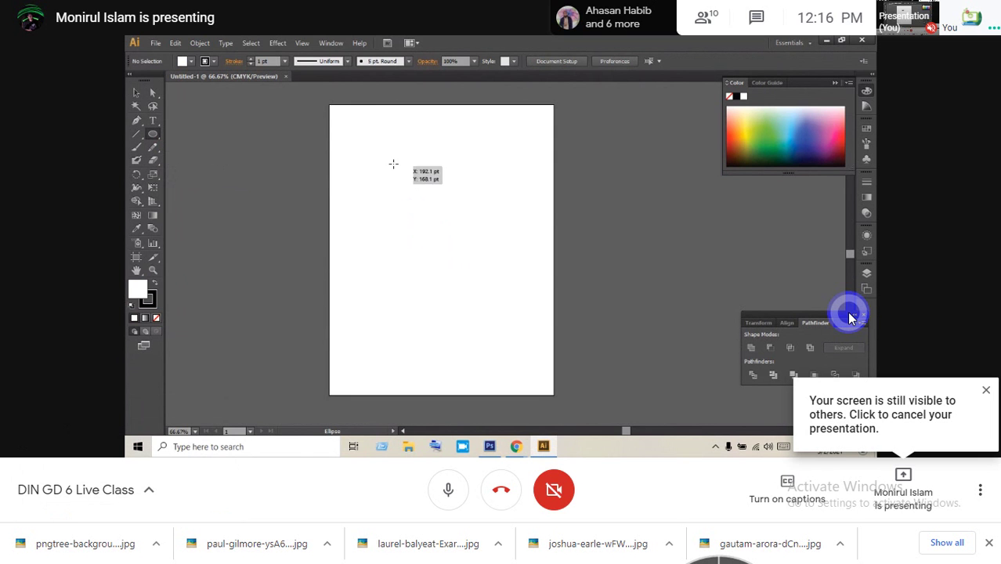
pyautogui.moveTo(387, 163); pyautogui.dragTo(437, 212)
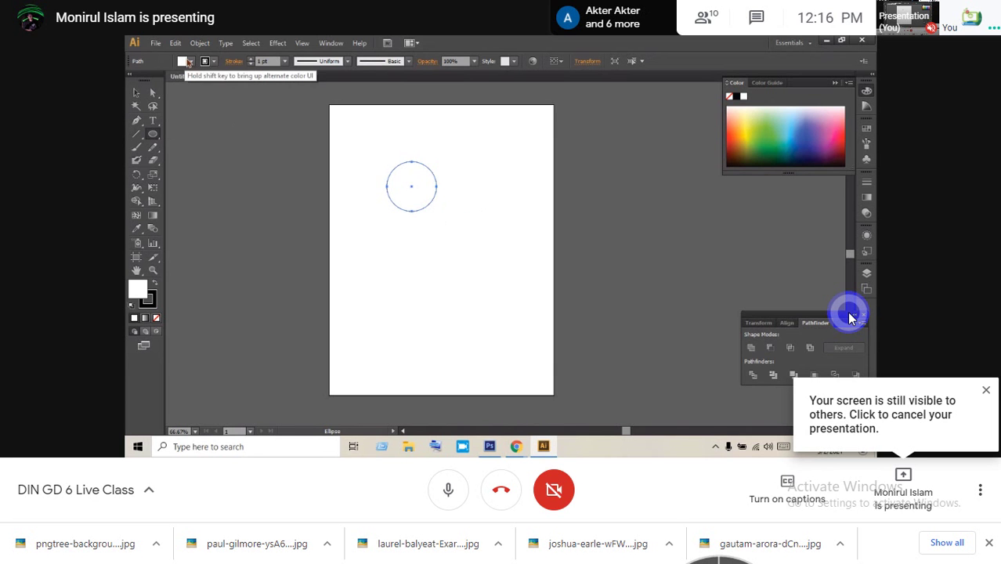
pyautogui.click(188, 62)
pyautogui.click(156, 79)
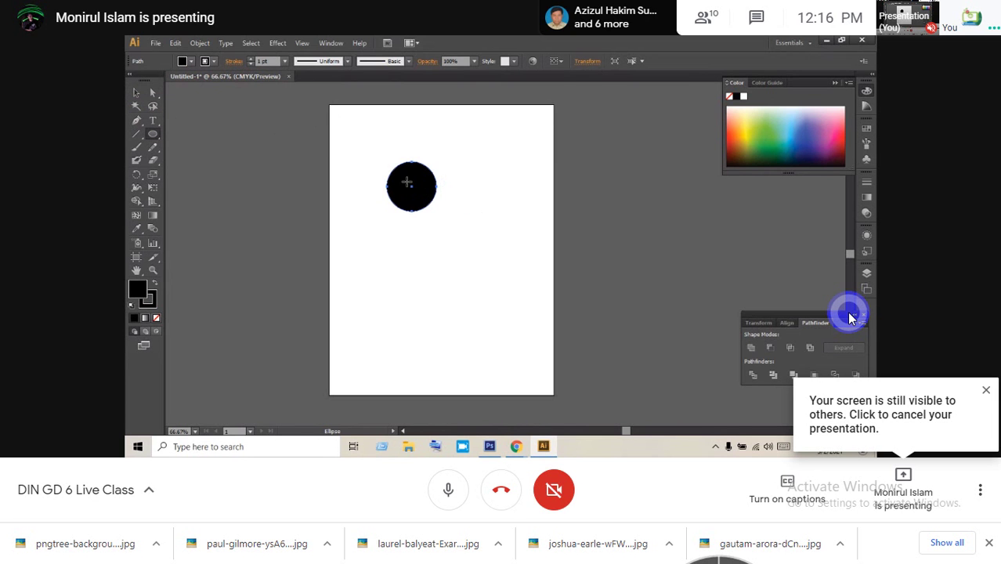
# Build up the cloud outline from overlapping copies of the black circle, resizing the copies as they are placed.
pyautogui.moveTo(406, 182); pyautogui.dragTo(406, 226)
pyautogui.press('v')
pyautogui.click(452, 197)
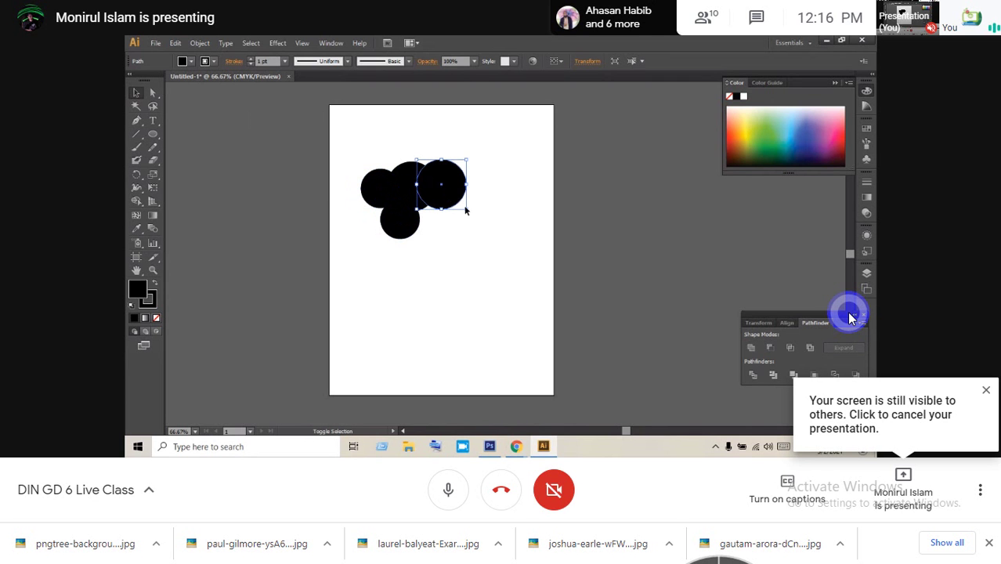
pyautogui.moveTo(465, 209); pyautogui.dragTo(486, 188)
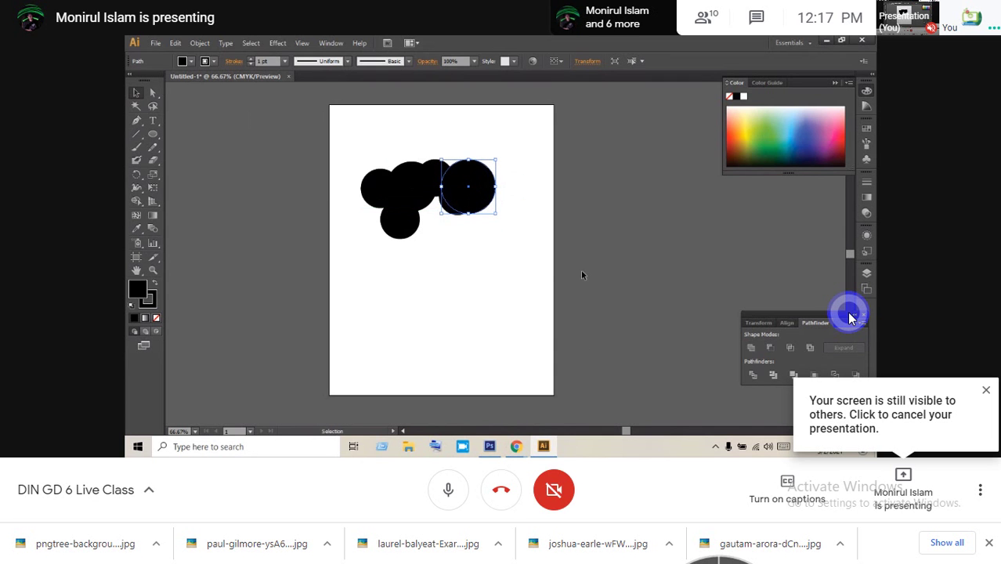
pyautogui.moveTo(516, 446)
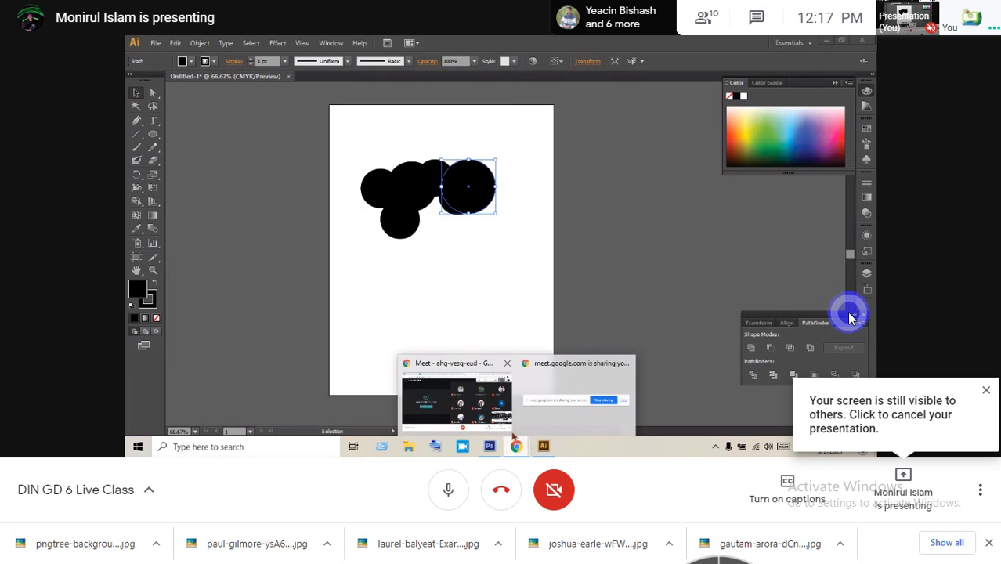
pyautogui.click(456, 395)
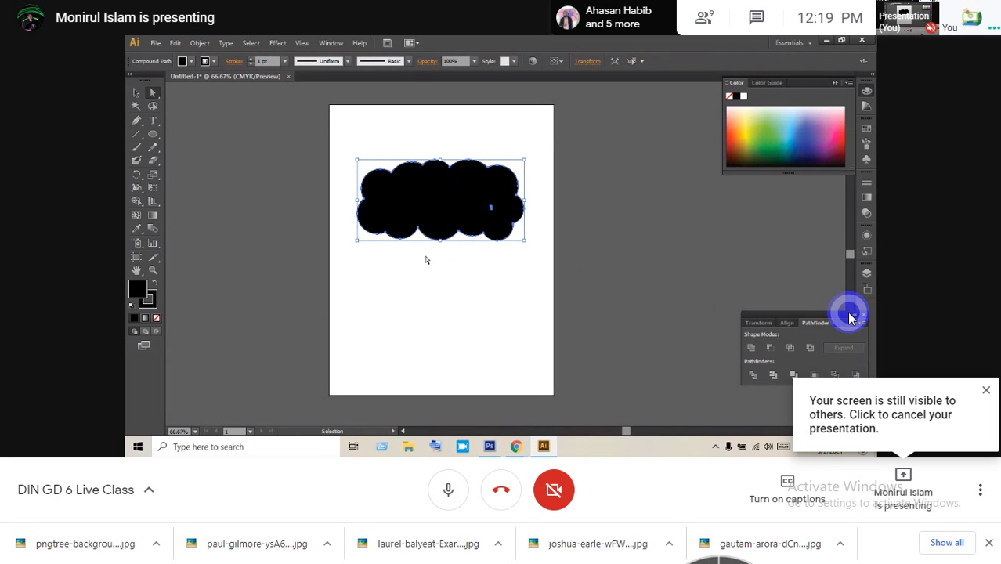
# Undo the cloud's merge and last added circle, and nudge the small circle at its right end left and down.
pyautogui.click(437, 275)
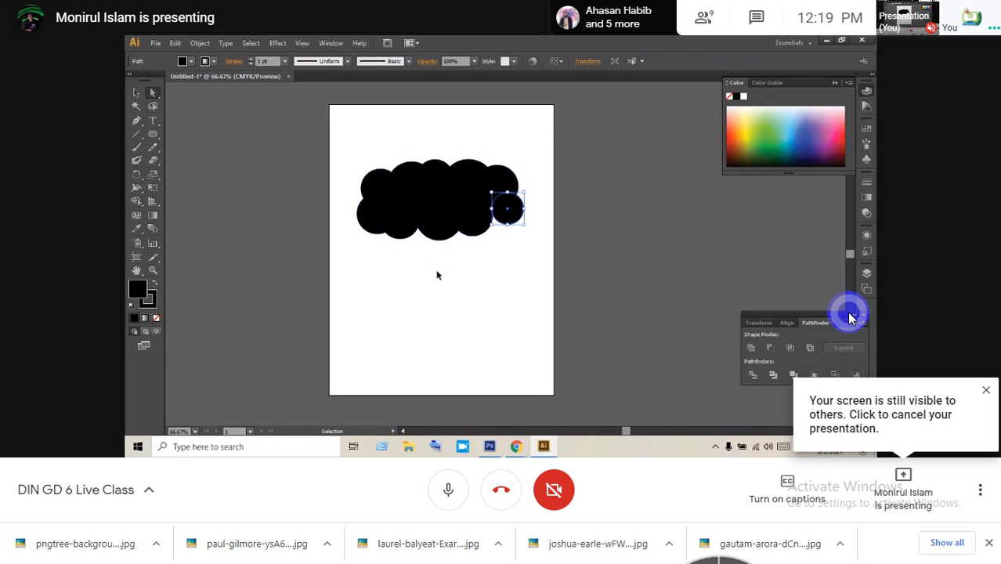
pyautogui.press('a')
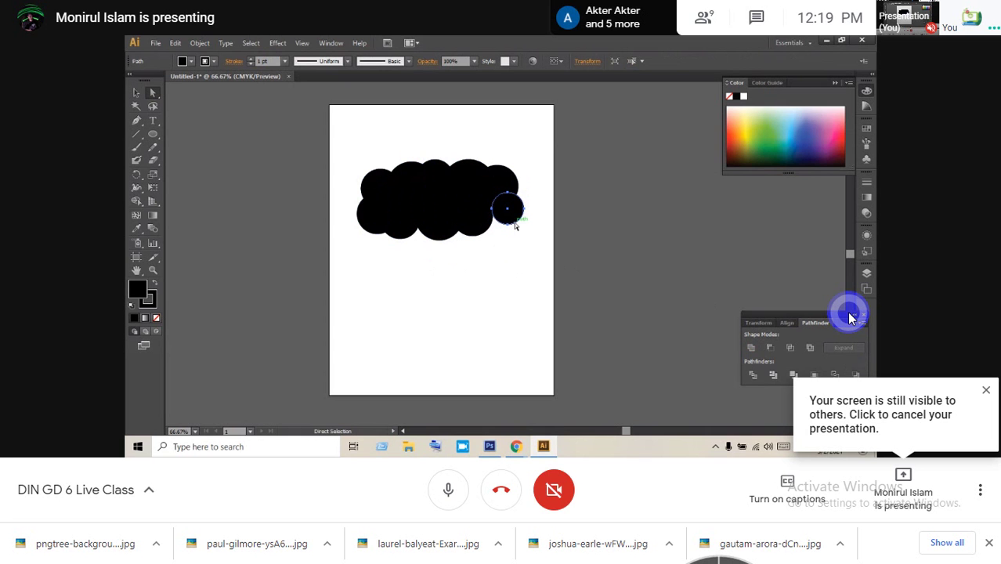
pyautogui.press('Left')
pyautogui.press('Left')
pyautogui.press('Left')
pyautogui.press('Left')
pyautogui.press('Left')
pyautogui.press('Left')
pyautogui.press('Left')
pyautogui.press('Left')
pyautogui.press('Left')
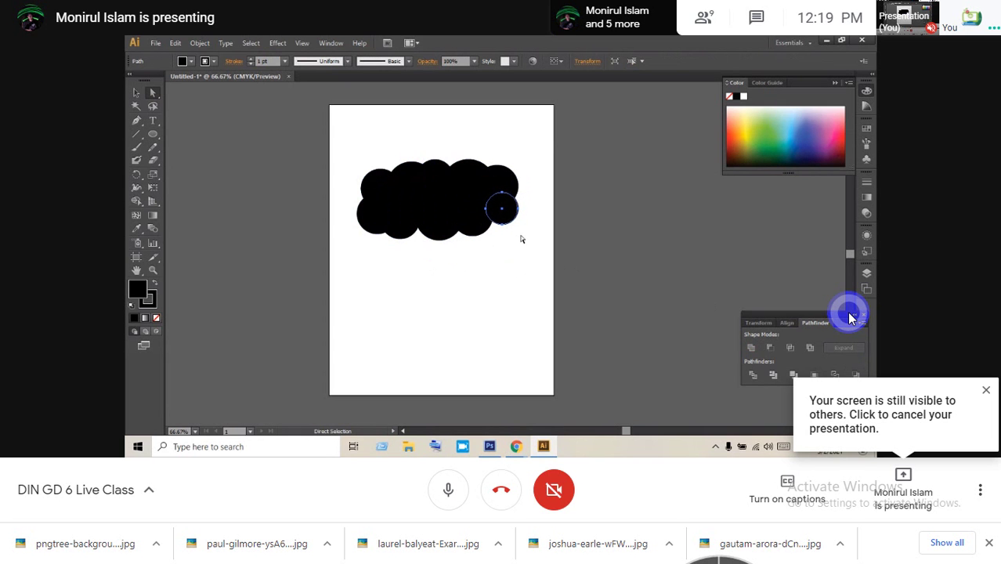
pyautogui.press('Down')
pyautogui.press('Down')
pyautogui.press('Down')
pyautogui.press('Down')
# Try to unite all the overlapping circles of the cloud into one shape.
pyautogui.moveTo(347, 175); pyautogui.dragTo(543, 281)
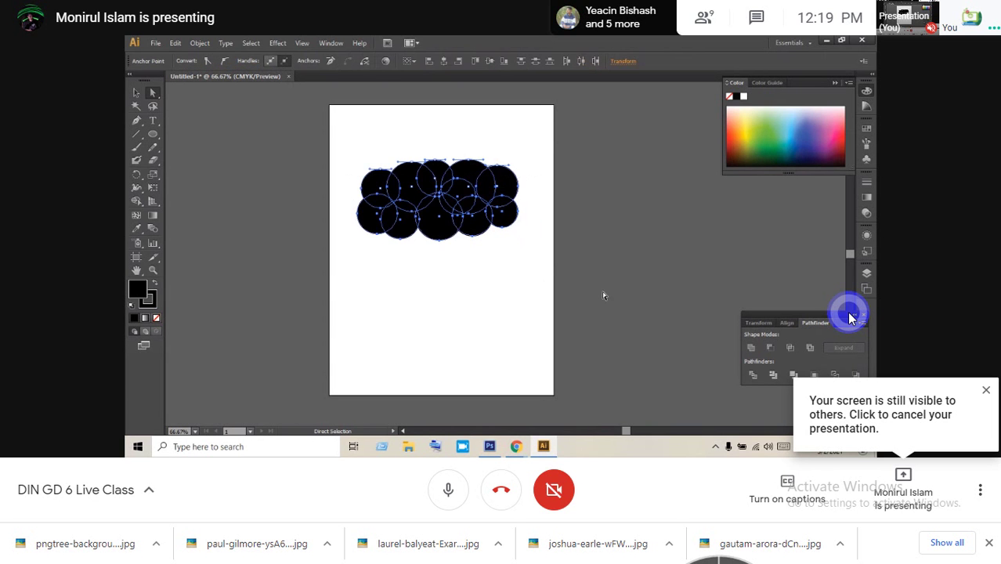
pyautogui.click(750, 347)
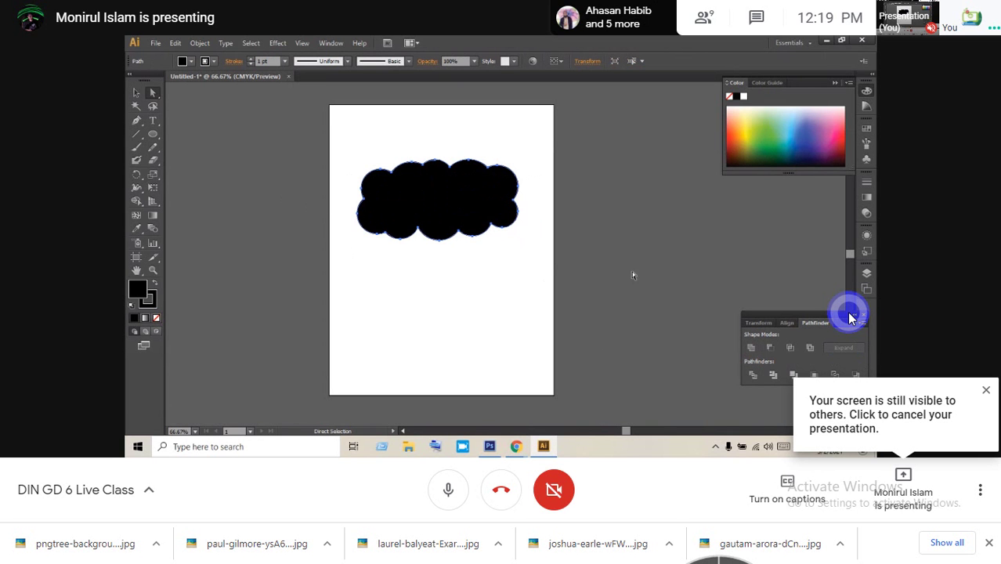
pyautogui.press('v')
pyautogui.press('a')
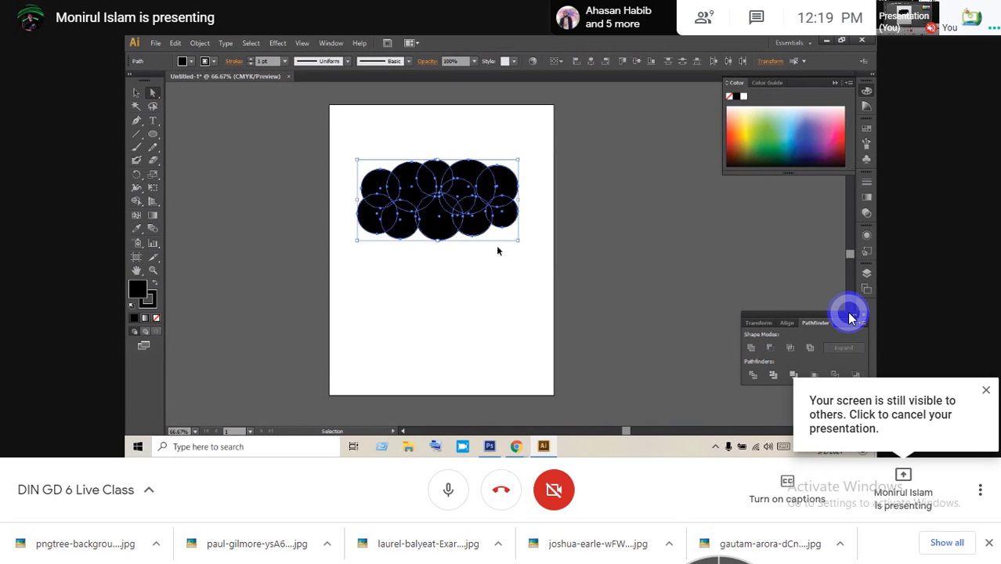
pyautogui.click(496, 245)
pyautogui.keyDown('alt'); pyautogui.click(506, 228); pyautogui.keyUp('alt')
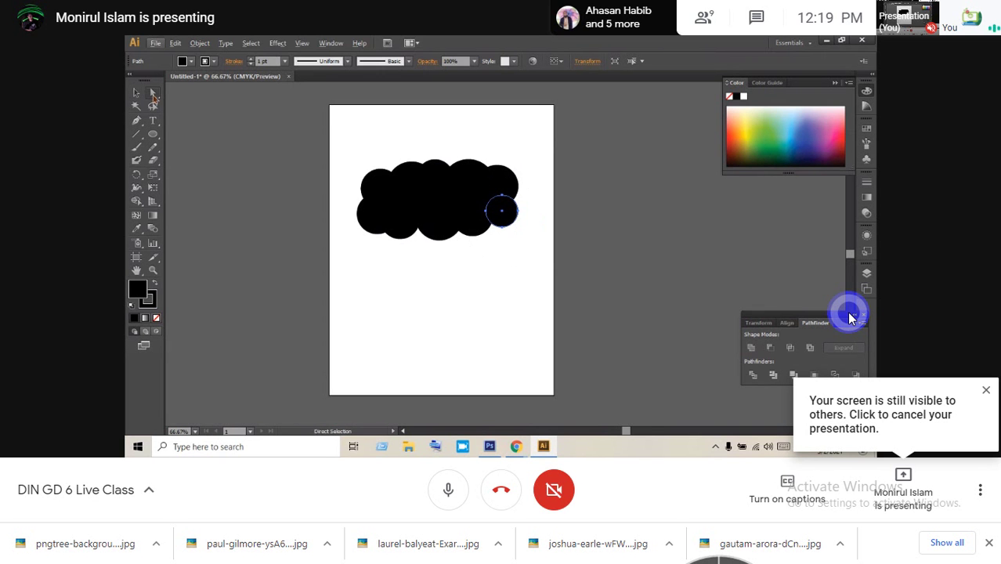
# Place another copy of a circle at the cloud's left end.
pyautogui.press('v')
pyautogui.moveTo(483, 208); pyautogui.dragTo(479, 184)
pyautogui.click(505, 219)
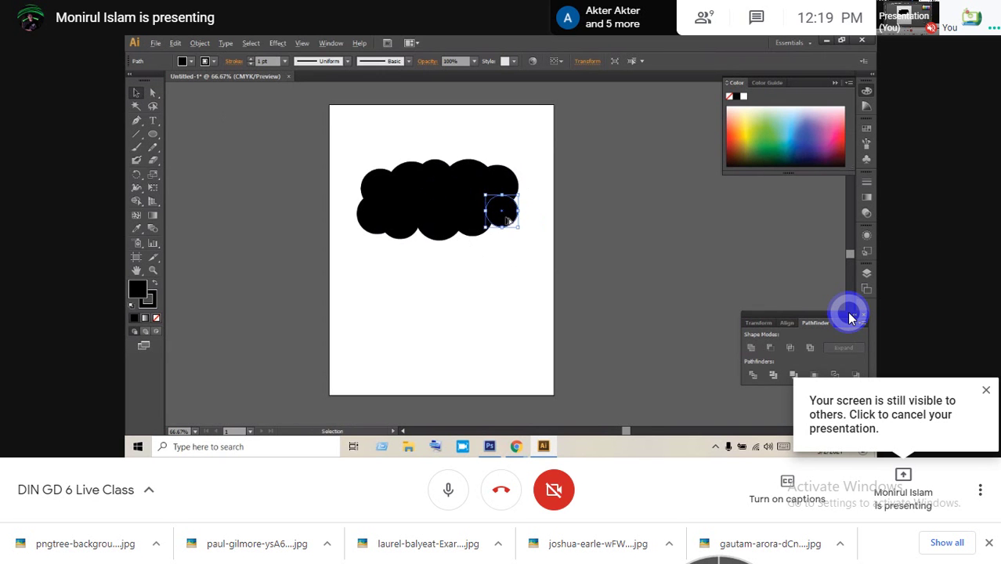
pyautogui.moveTo(508, 221); pyautogui.dragTo(332, 172)
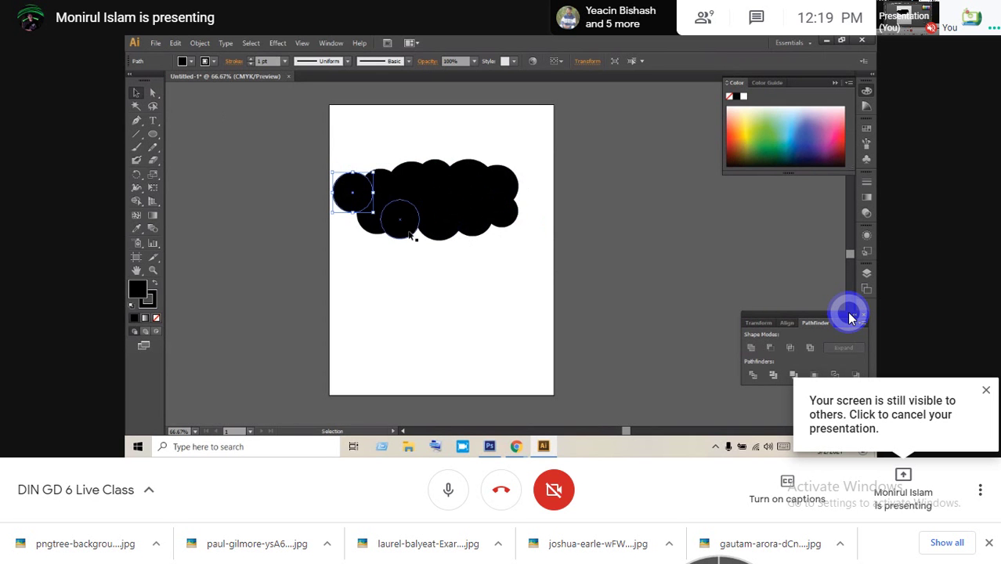
# Nudge the added circle down and right so it overlaps the two circles at the cloud's left end.
pyautogui.press('Down')
pyautogui.press('Down')
pyautogui.press('Down')
pyautogui.press('Down')
pyautogui.press('Down')
pyautogui.press('Down')
pyautogui.press('Down')
pyautogui.press('Down')
pyautogui.press('Down')
pyautogui.press('Down')
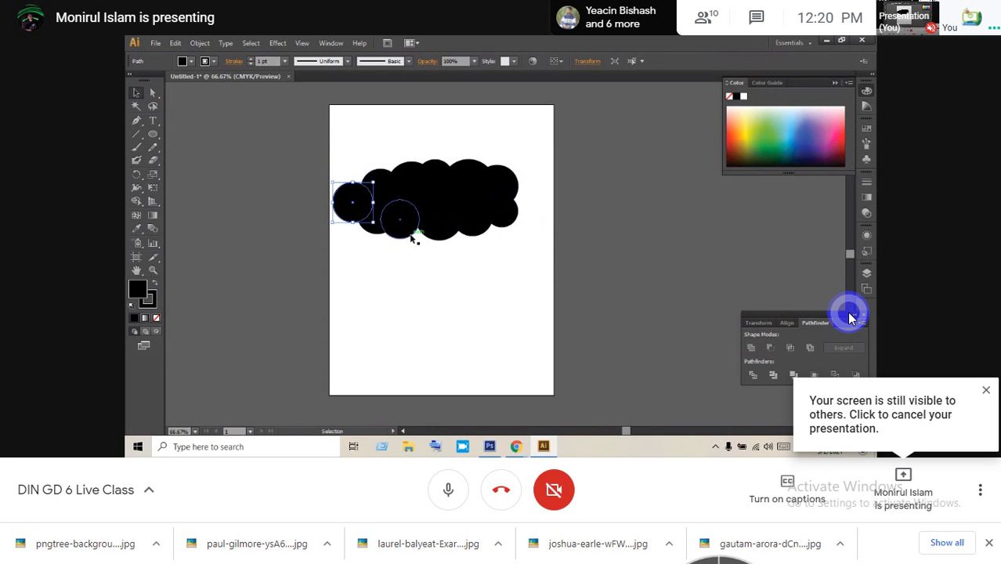
pyautogui.press('Right')
pyautogui.press('Right')
pyautogui.press('Right')
pyautogui.press('Right')
pyautogui.press('Right')
pyautogui.press('Right')
pyautogui.press('Right')
pyautogui.press('Right')
pyautogui.press('Right')
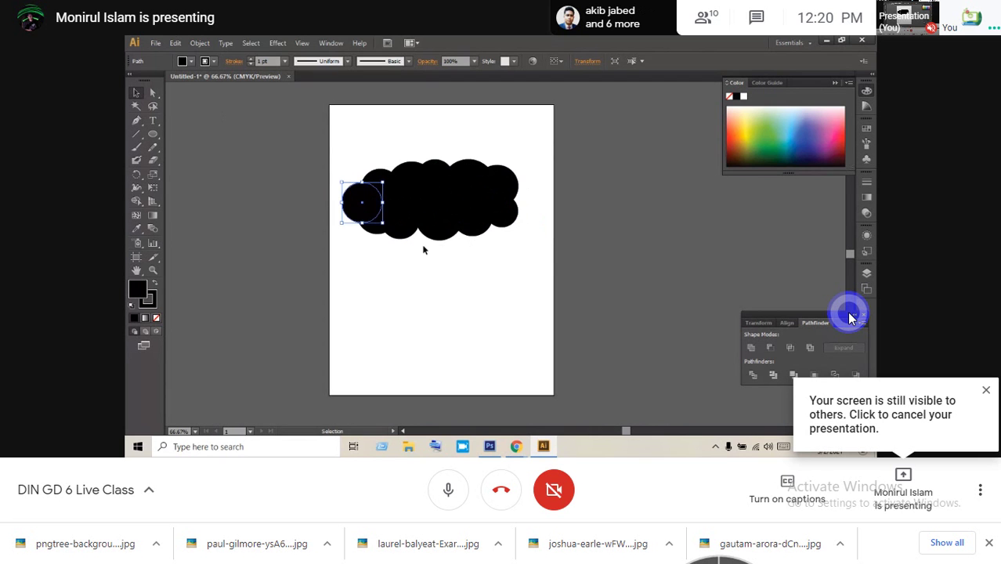
pyautogui.press('Down')
pyautogui.press('Down')
pyautogui.press('Down')
pyautogui.press('Down')
pyautogui.press('Down')
pyautogui.press('Down')
pyautogui.press('Left')
pyautogui.press('Left')
pyautogui.press('Left')
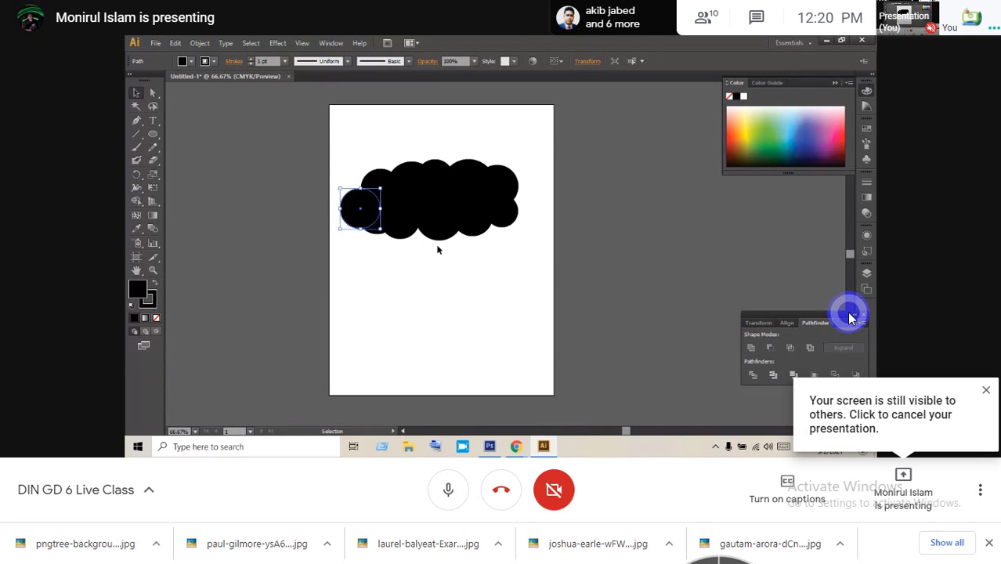
# Nudge the circle at the cloud's left end further left and place a circle copy at its right end.
pyautogui.press('Left')
pyautogui.press('Left')
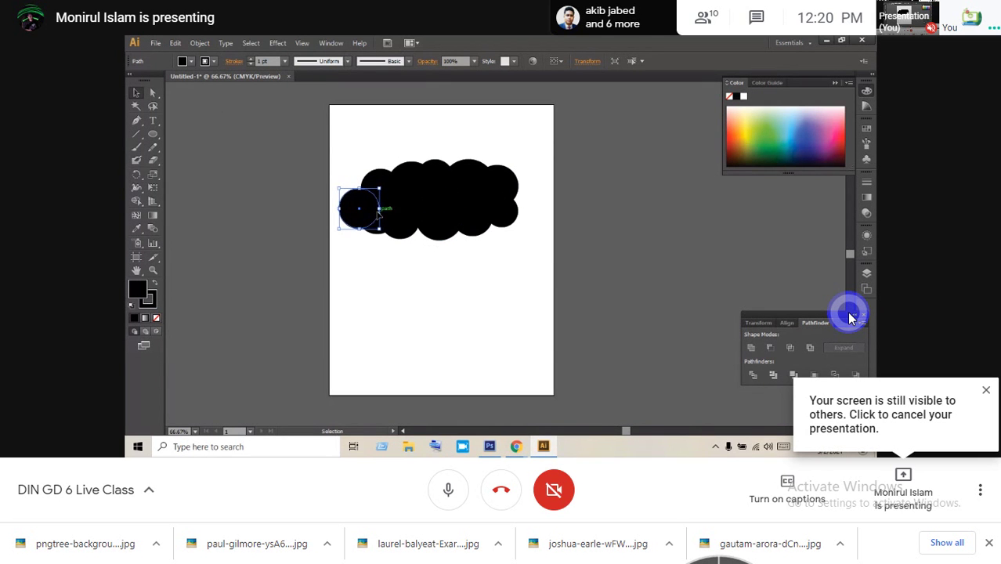
pyautogui.keyDown('alt'); pyautogui.moveTo(376, 212); pyautogui.dragTo(530, 209); pyautogui.keyUp('alt')
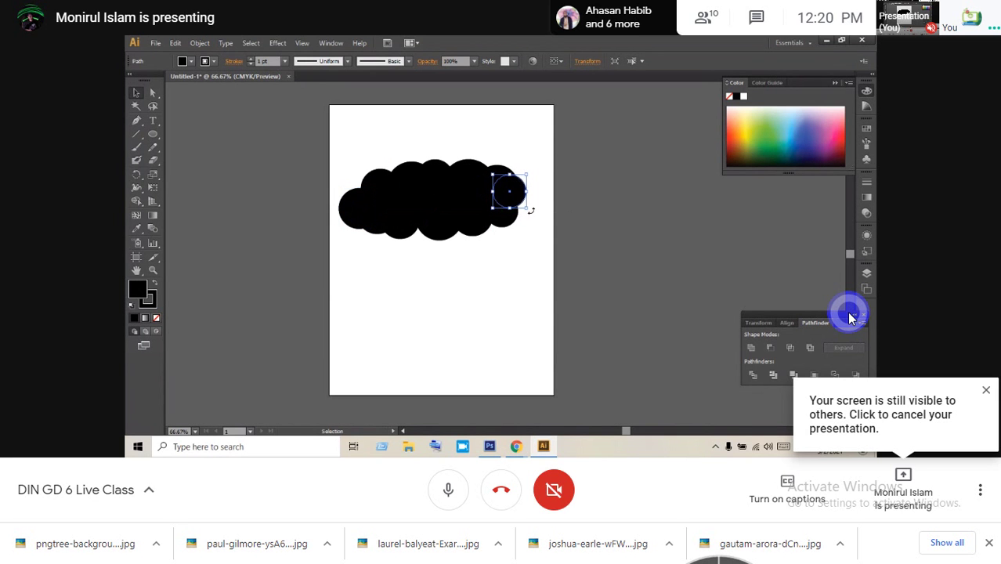
# Nudge the copied circle right and down so it bridges the two circles at the cloud's right end.
pyautogui.press('Right')
pyautogui.press('Right')
pyautogui.press('Right')
pyautogui.press('Right')
pyautogui.press('Down')
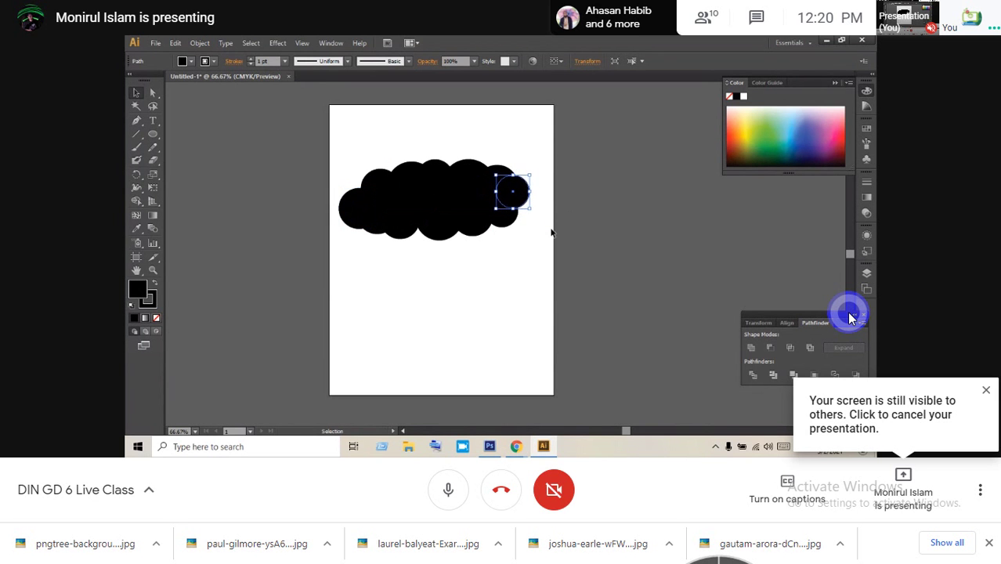
pyautogui.press('Down')
pyautogui.press('Down')
pyautogui.press('Down')
pyautogui.press('Down')
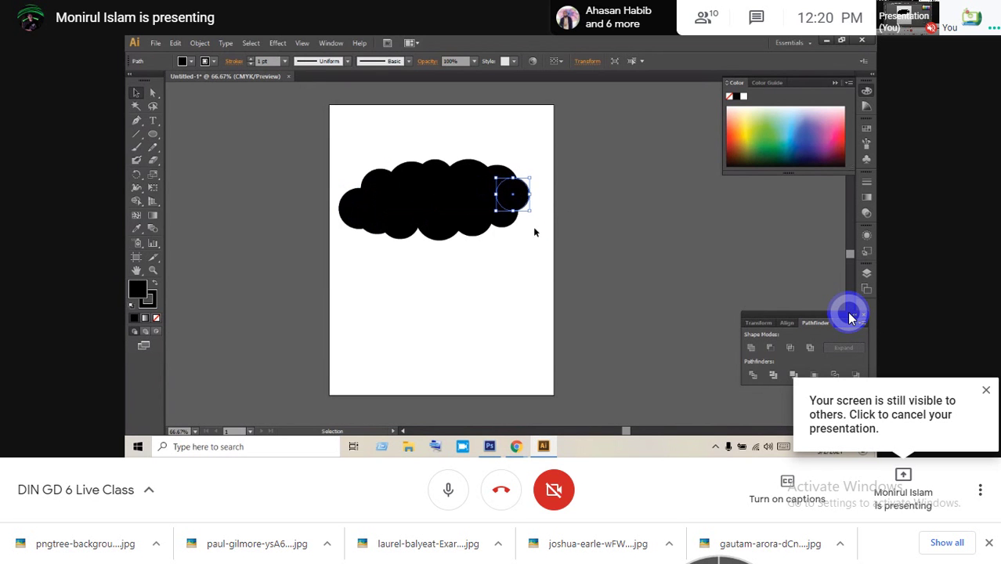
# Select all the overlapping circles of the cloud and unite them into one shape.
pyautogui.moveTo(339, 162); pyautogui.dragTo(571, 246)
pyautogui.click(751, 348)
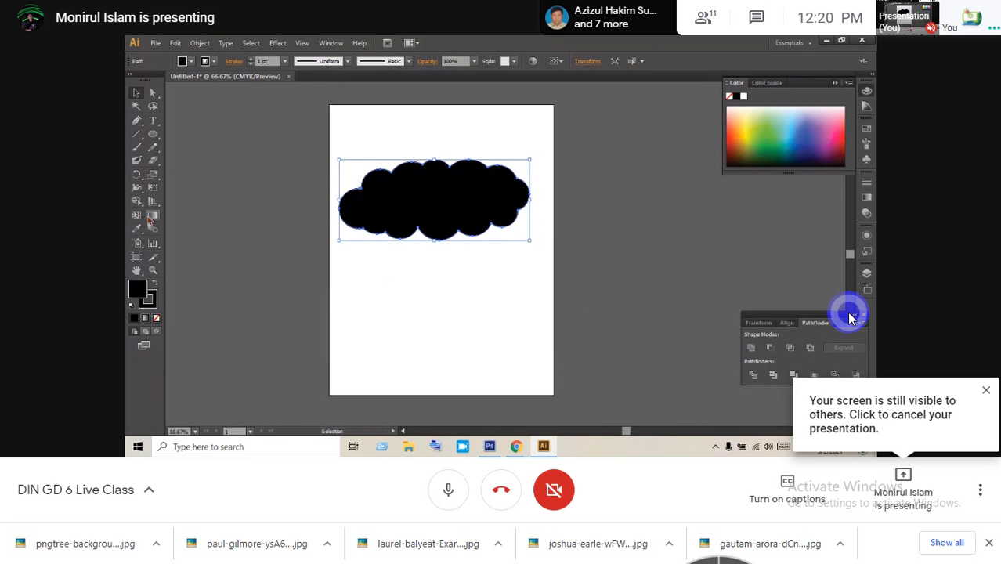
# Draw a small black circle below the cloud and reshape it into a narrow upright ellipse.
pyautogui.click(152, 134)
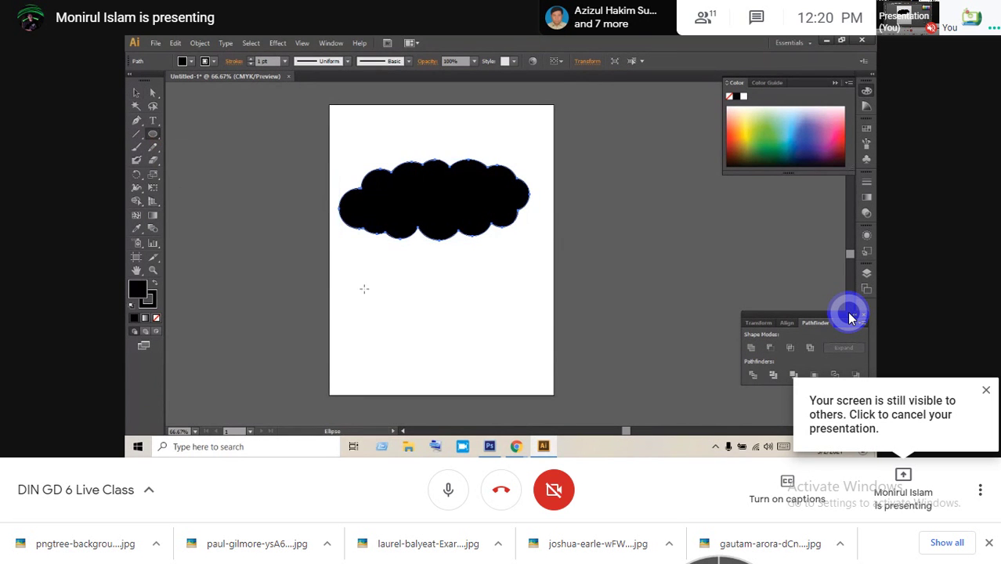
pyautogui.moveTo(381, 262); pyautogui.dragTo(417, 305)
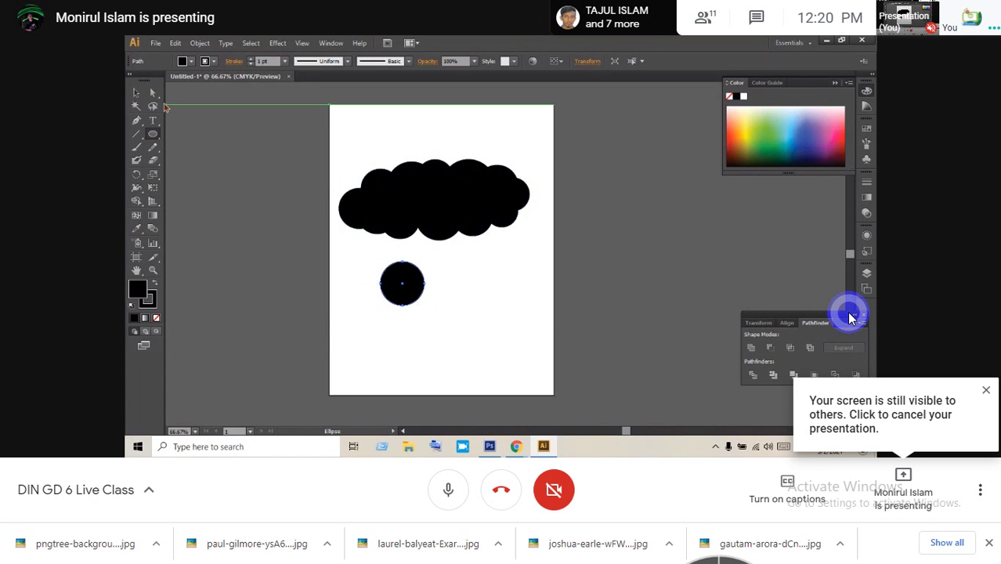
pyautogui.click(153, 93)
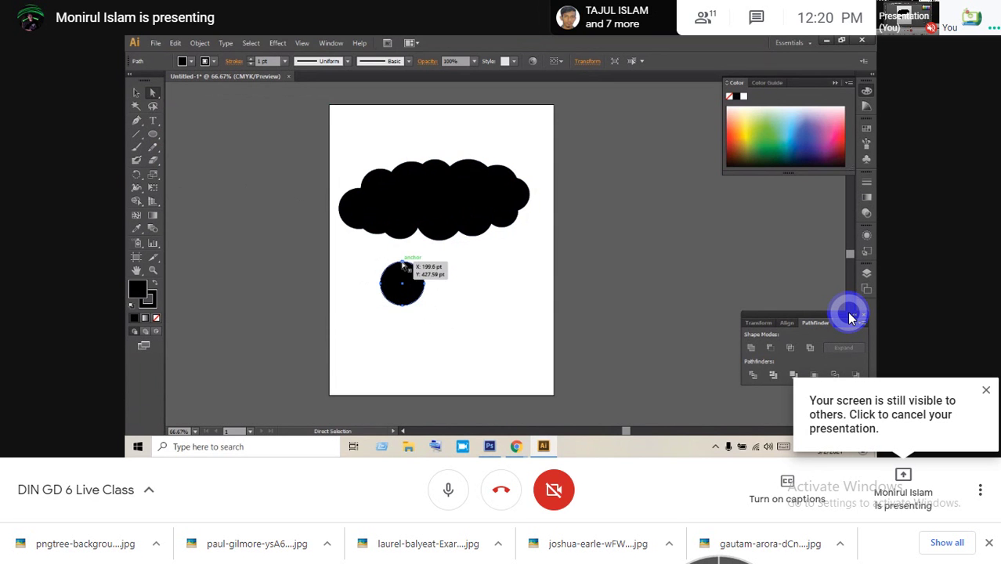
pyautogui.click(135, 92)
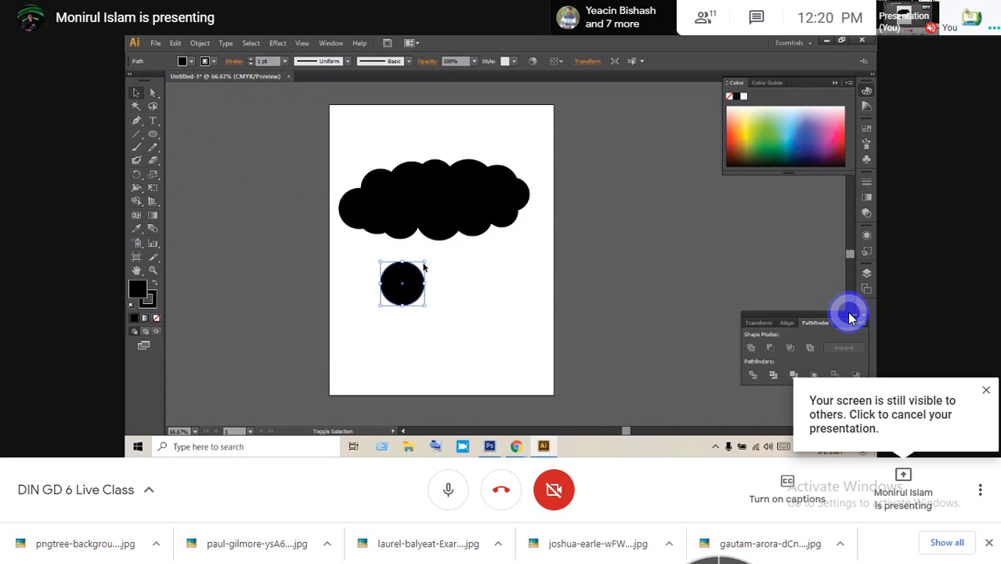
pyautogui.moveTo(425, 260); pyautogui.dragTo(438, 290)
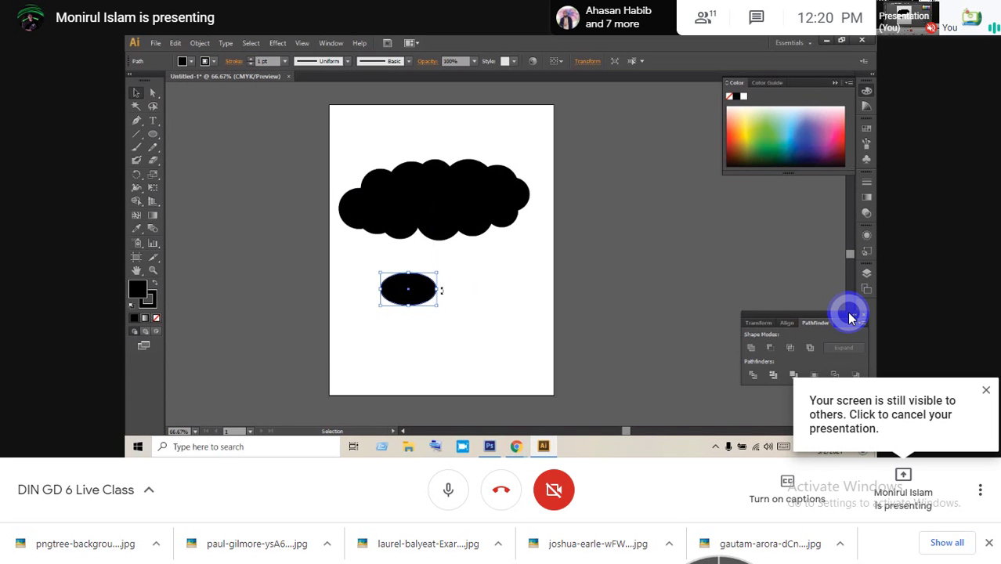
pyautogui.moveTo(440, 291); pyautogui.dragTo(392, 289)
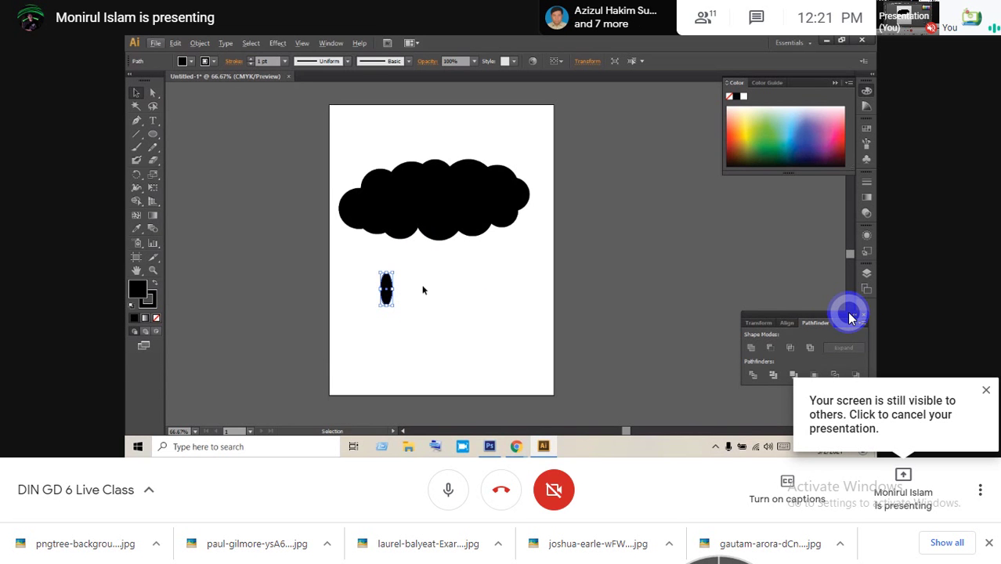
# Move the narrow ellipse up slightly and adjust the direction handle of its top anchor with the Direct Selection tool.
pyautogui.click(153, 92)
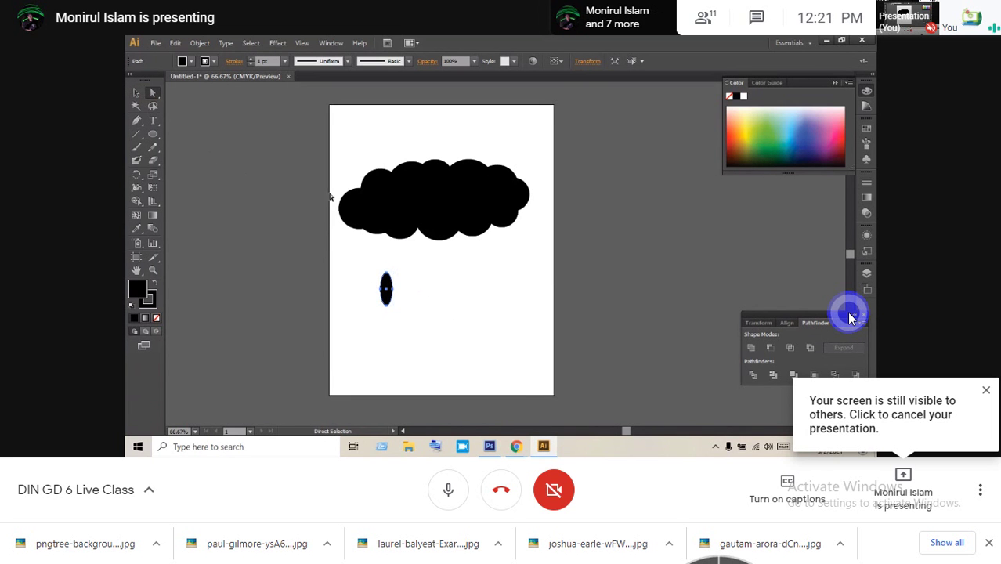
pyautogui.moveTo(385, 273); pyautogui.dragTo(387, 265)
pyautogui.click(386, 264)
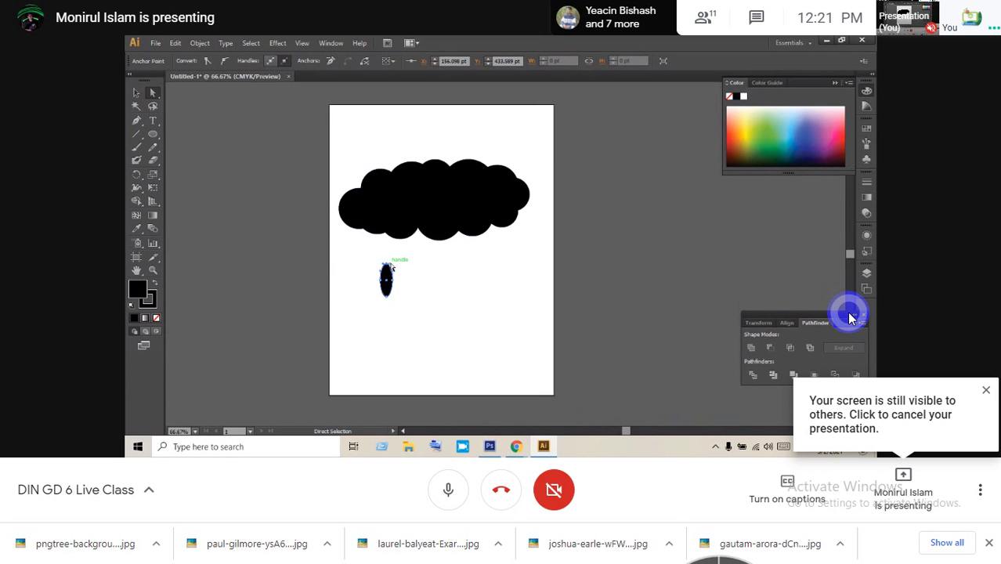
pyautogui.moveTo(392, 269); pyautogui.dragTo(398, 267)
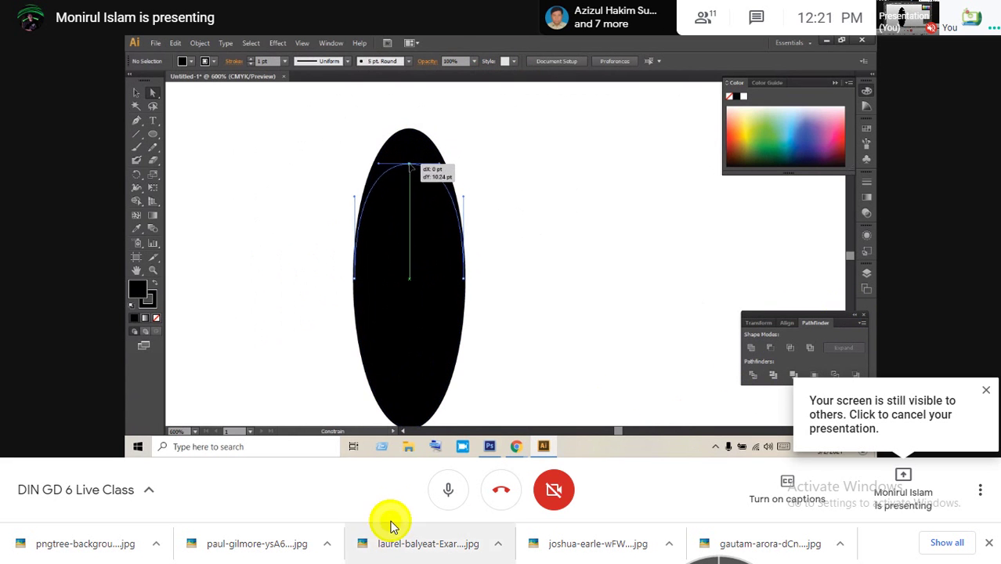
# Mute the microphone in the class call.
pyautogui.click(448, 488)
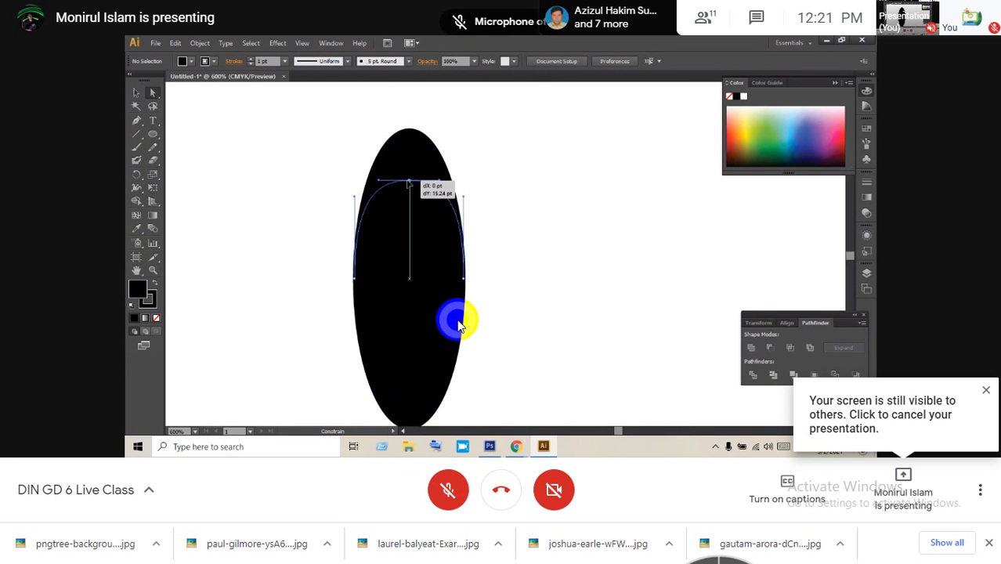
pyautogui.moveTo(459, 326)
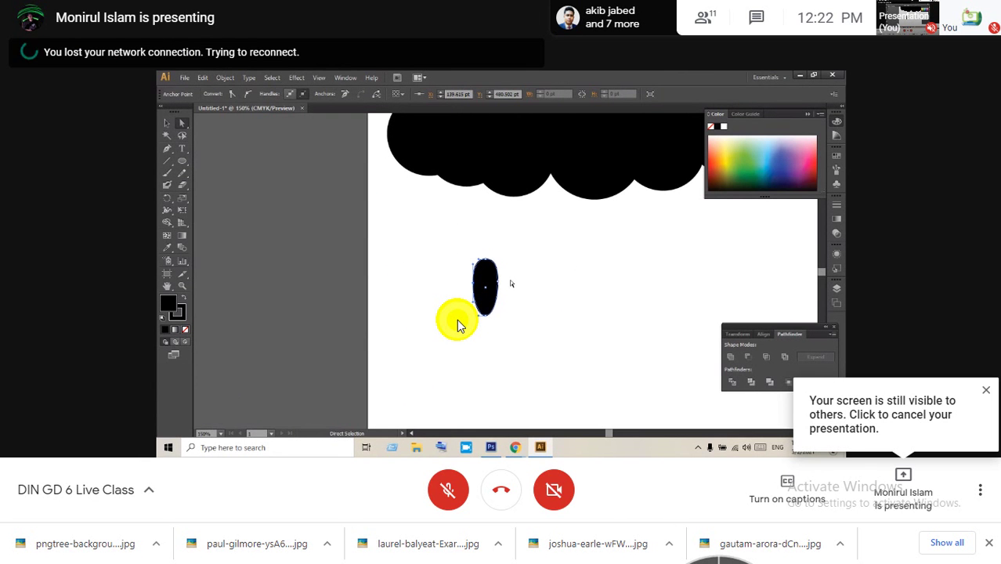
pyautogui.click(459, 324)
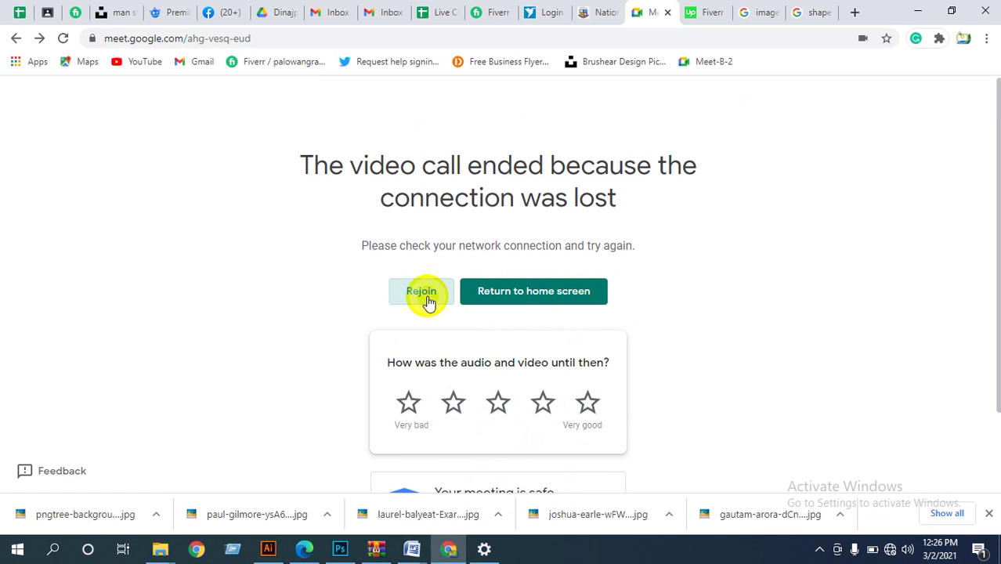
# Try to rejoin the dropped video call and check the status of the Wi-Fi connection.
pyautogui.scroll(-1, 426, 296)
pyautogui.click(427, 219)
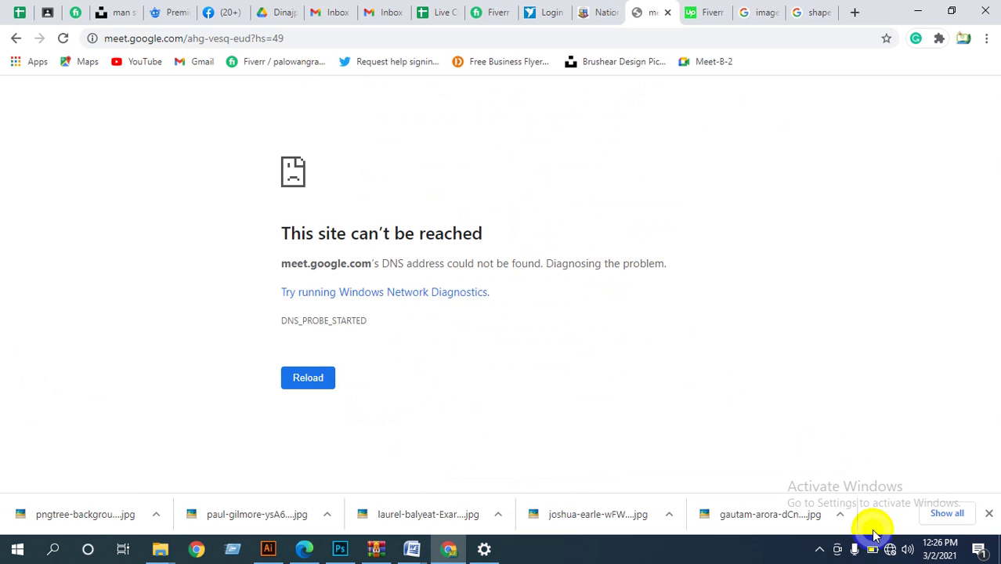
pyautogui.click(889, 549)
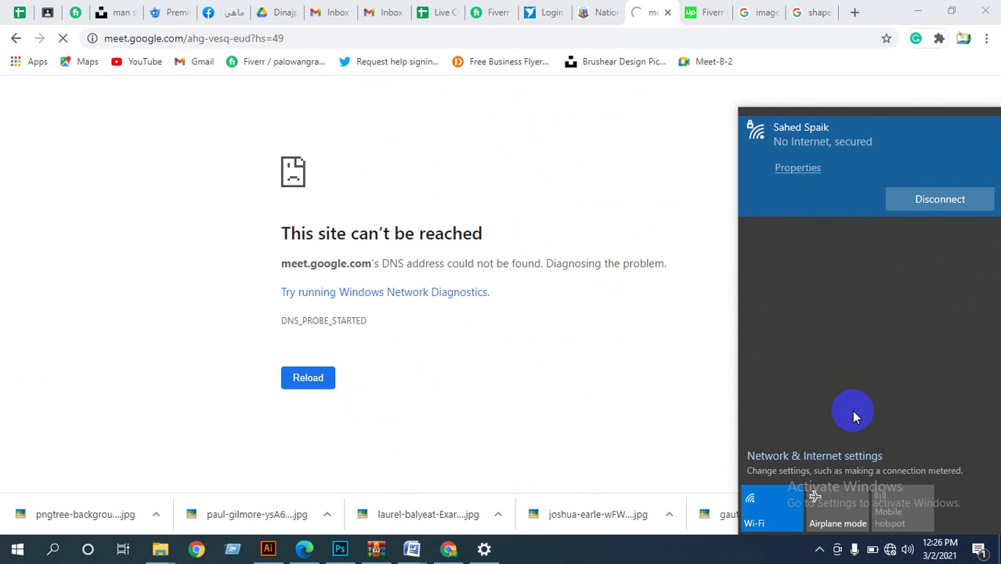
pyautogui.click(686, 416)
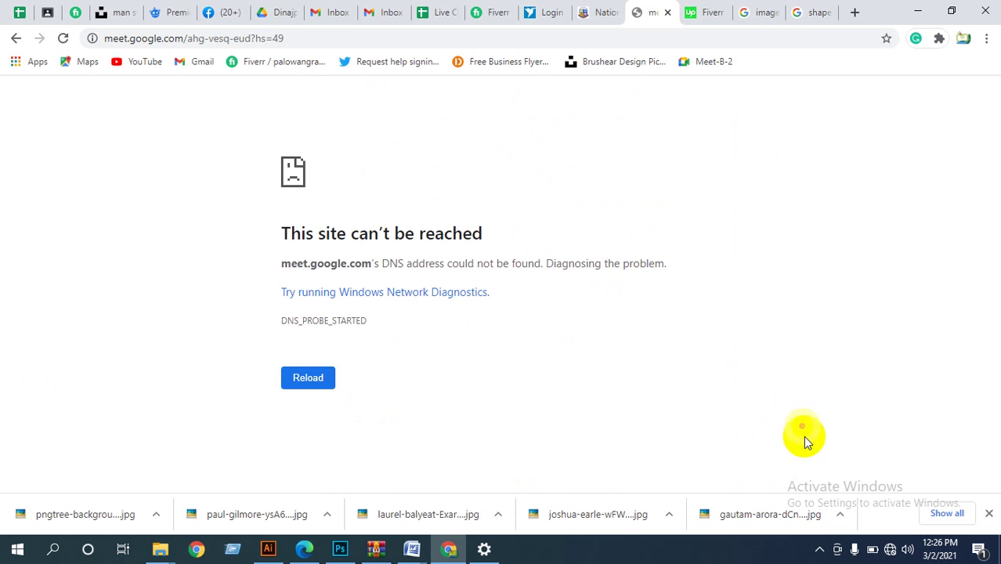
# Turn Wi-Fi off and back on to reconnect to the network, and close the network list.
pyautogui.click(892, 550)
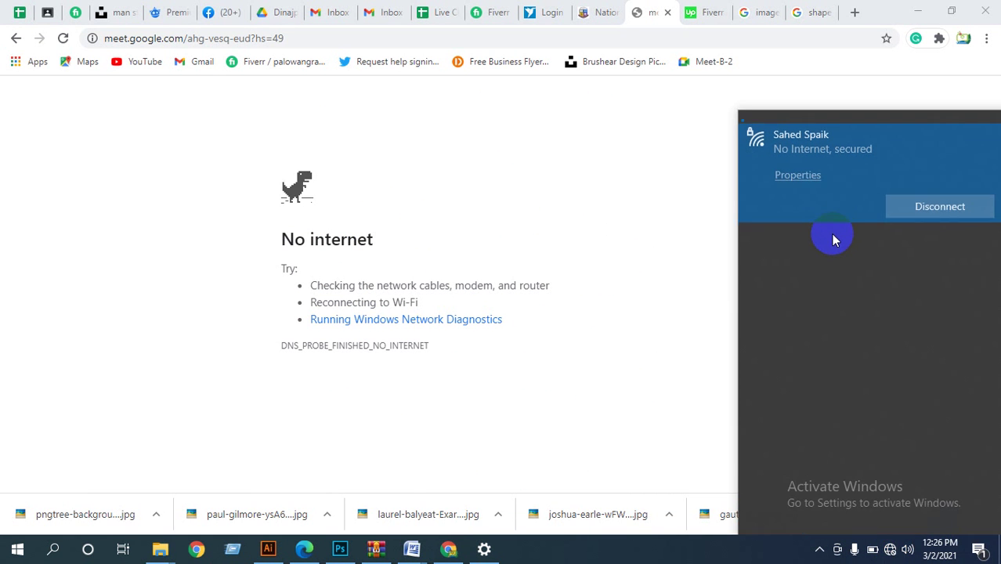
pyautogui.click(760, 508)
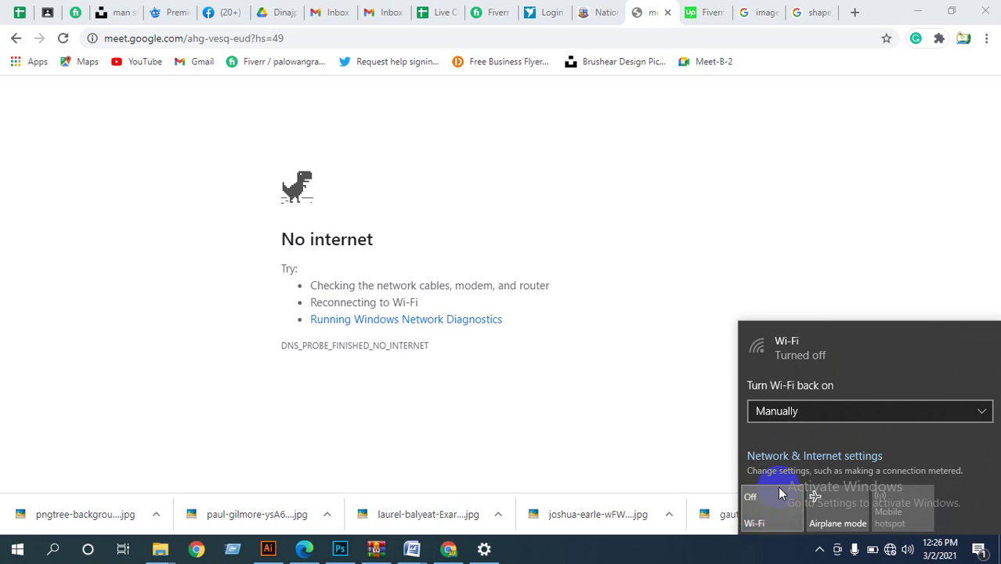
pyautogui.click(672, 470)
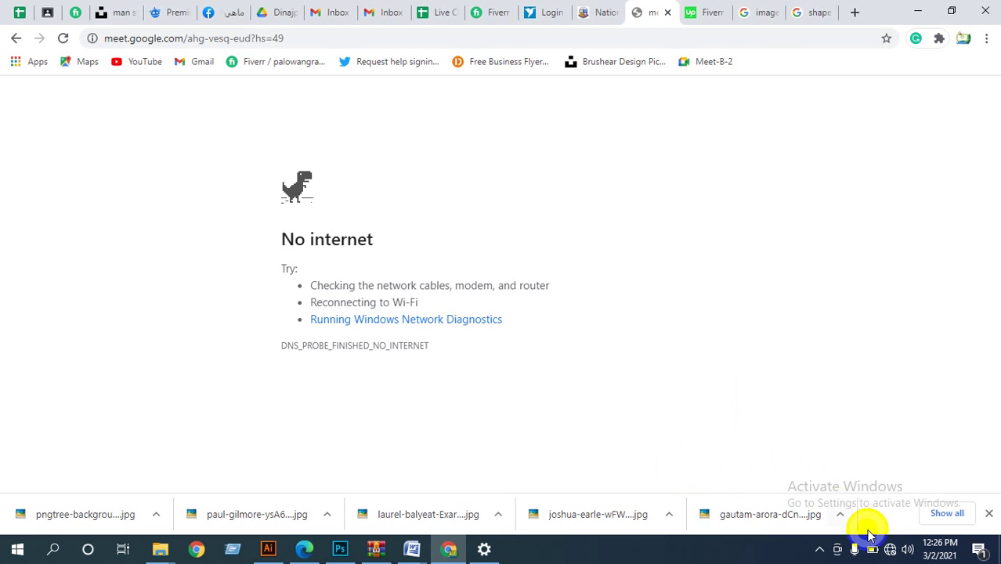
pyautogui.click(890, 549)
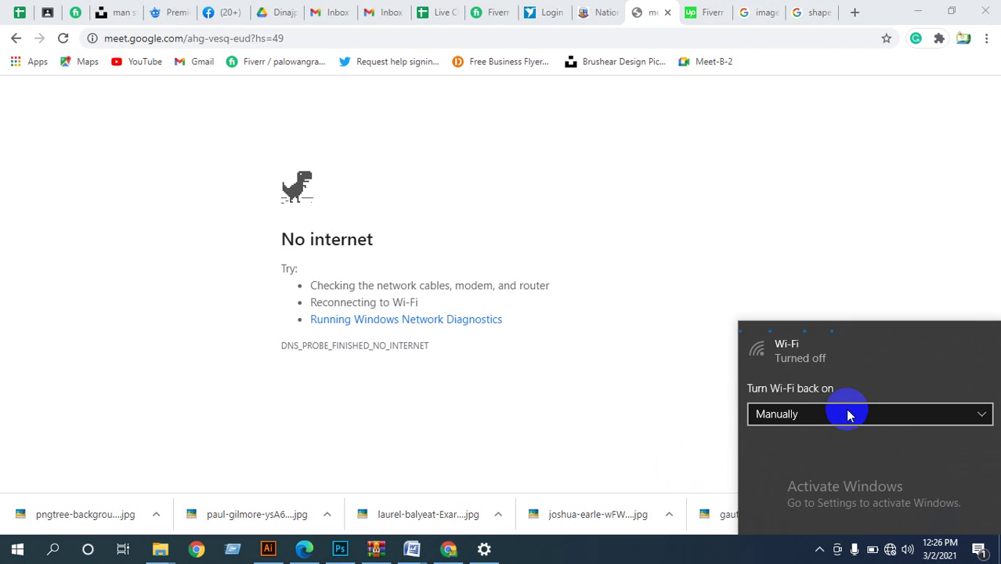
pyautogui.click(772, 509)
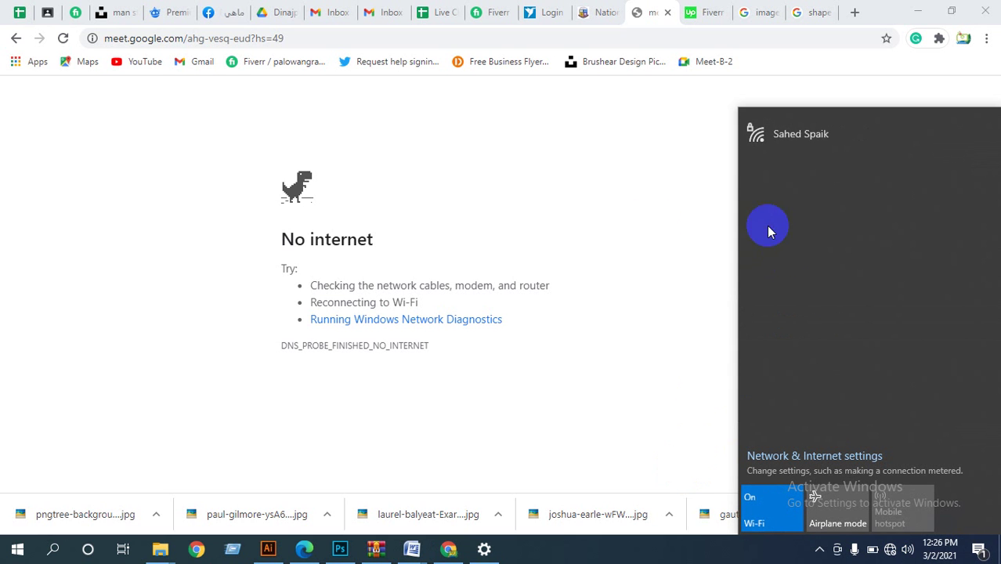
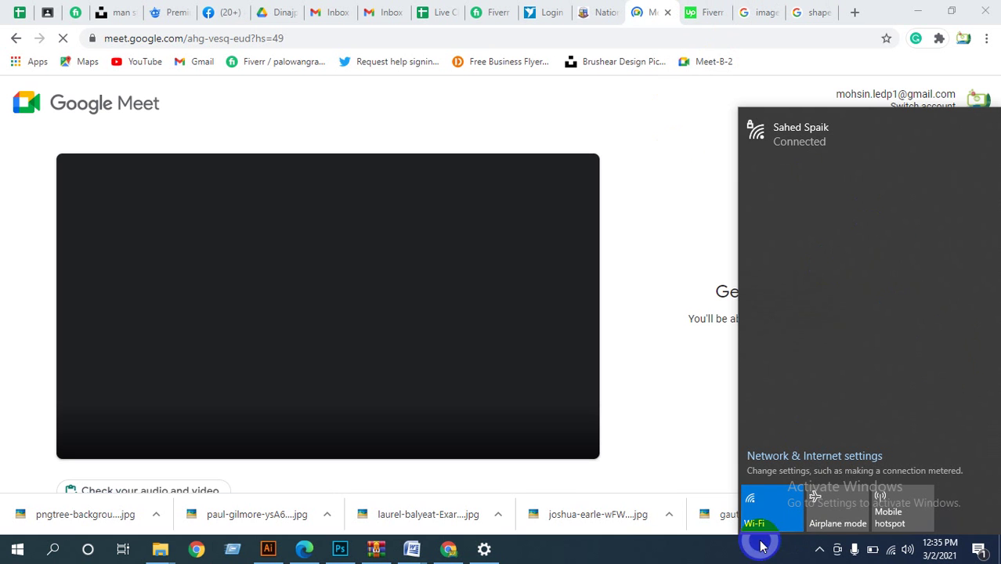
pyautogui.click(416, 369)
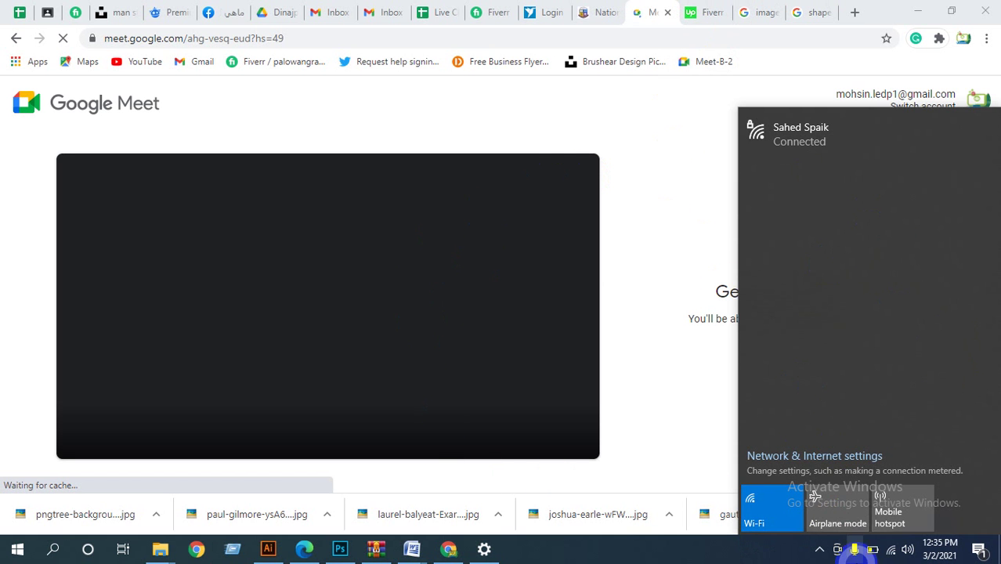
pyautogui.click(890, 551)
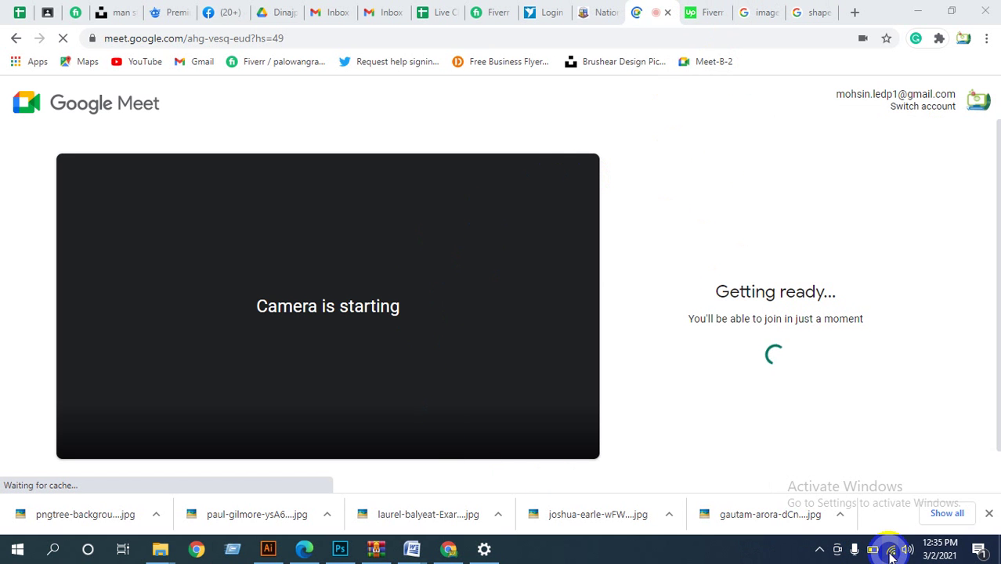
pyautogui.rightClick(890, 552)
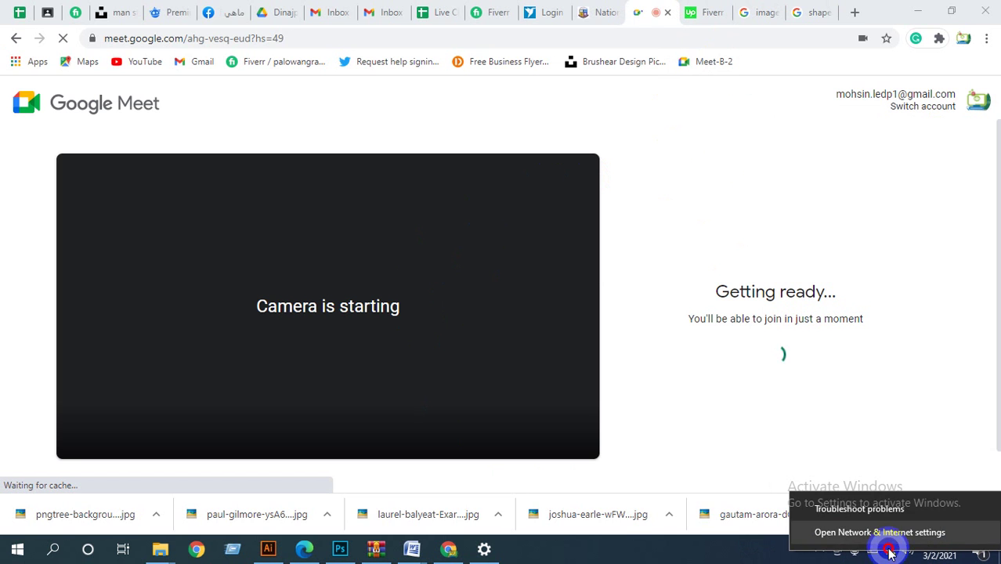
pyautogui.click(888, 535)
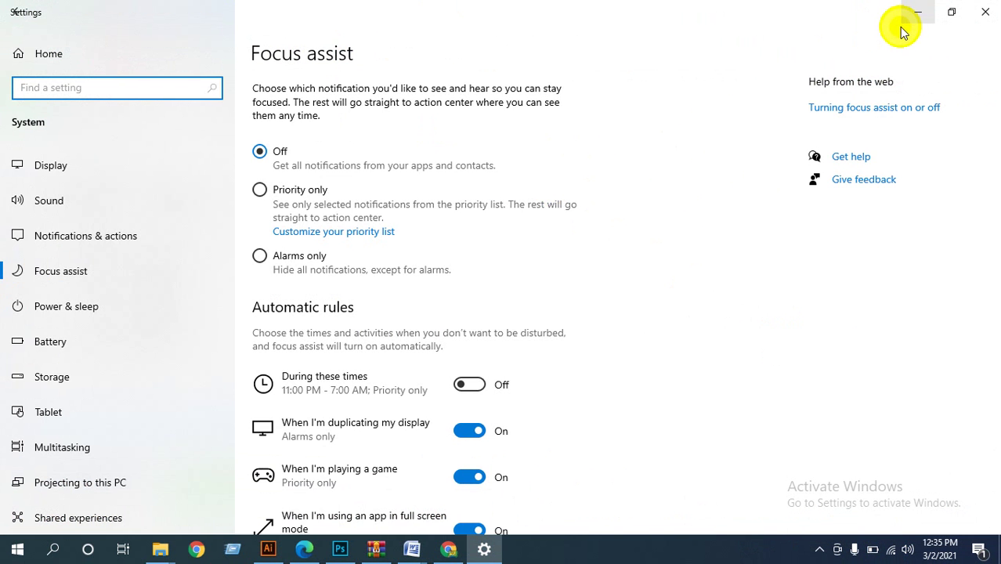
pyautogui.click(915, 12)
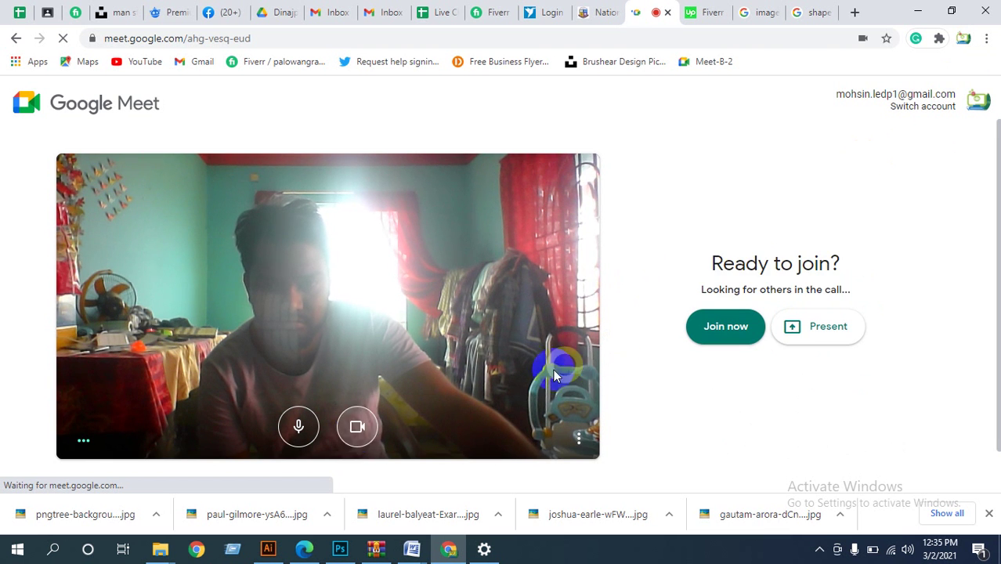
# Turn off the camera and join the class call.
pyautogui.click(357, 426)
pyautogui.click(711, 325)
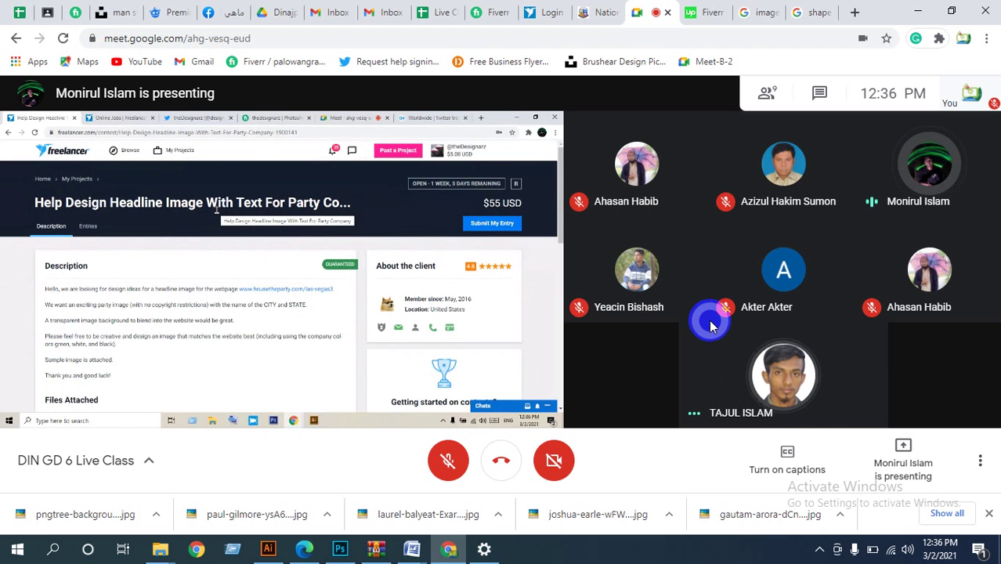
# Open the power plan's settings for when to turn off the display and minimise that window.
pyautogui.click(854, 550)
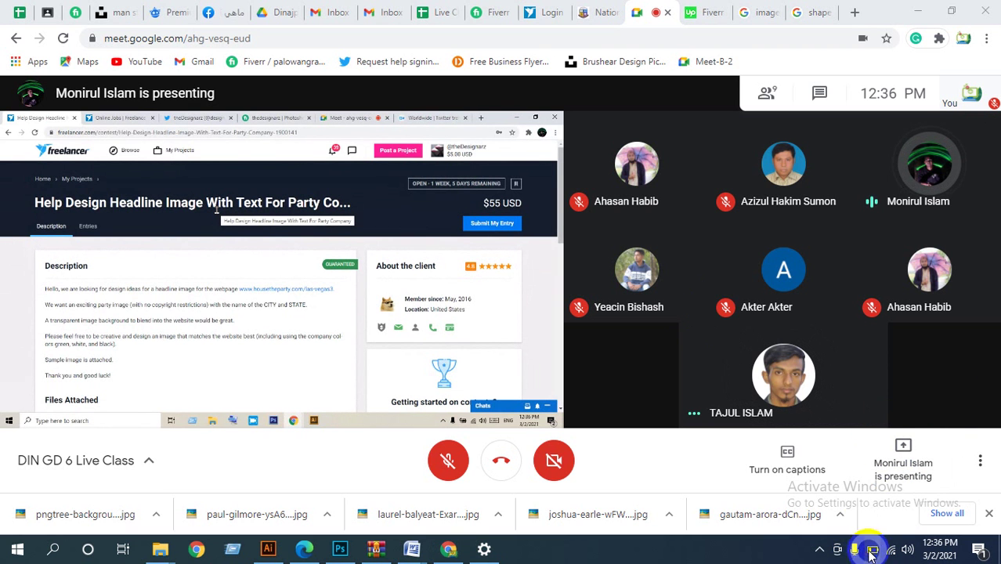
pyautogui.rightClick(873, 553)
pyautogui.click(877, 522)
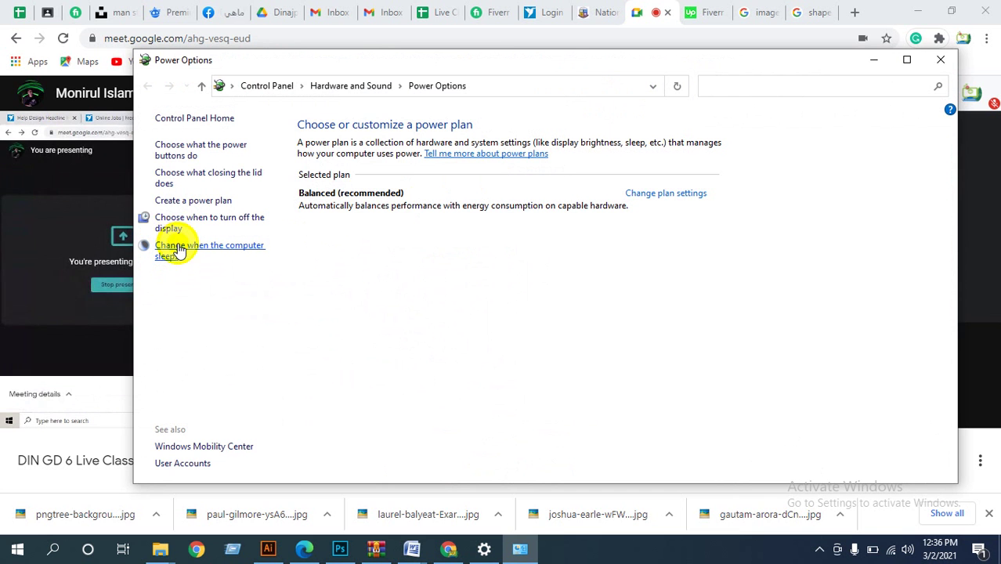
pyautogui.click(166, 232)
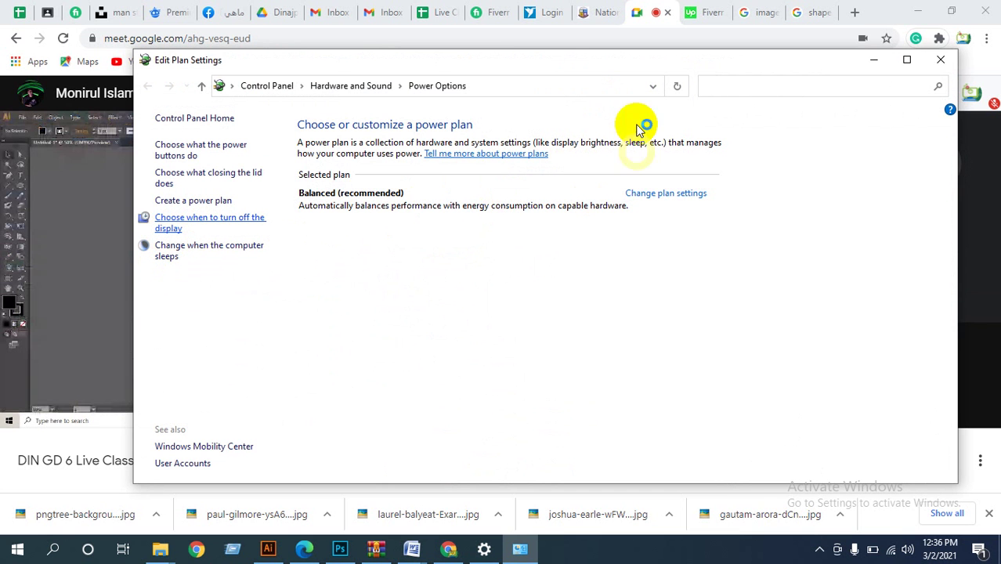
pyautogui.click(878, 65)
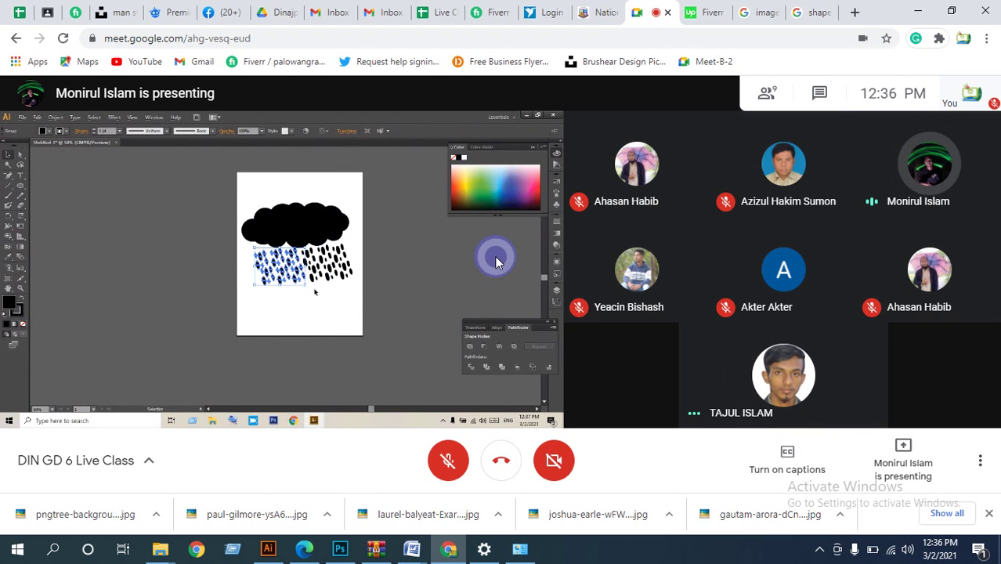
# Turn the microphone back on in the class call.
pyautogui.click(448, 464)
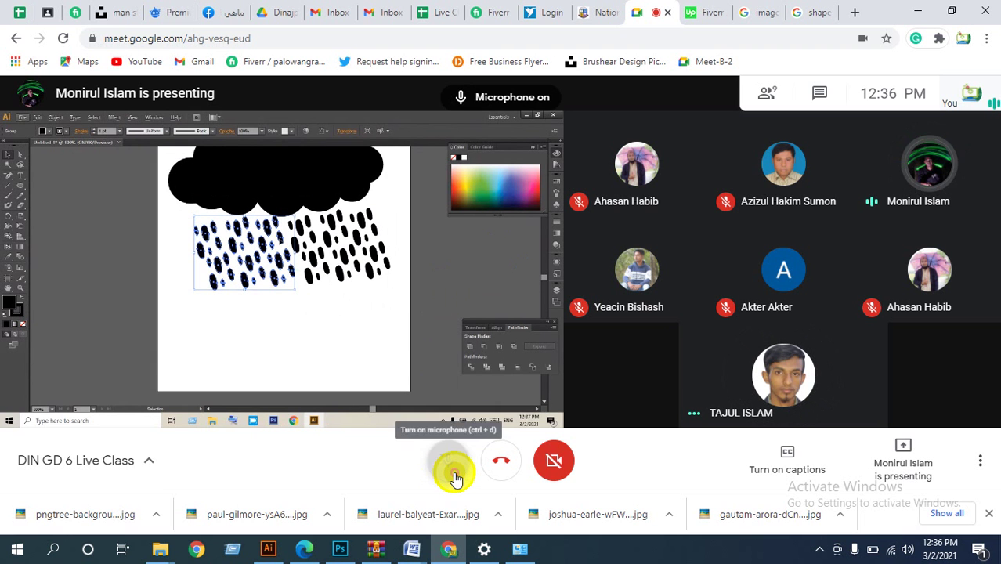